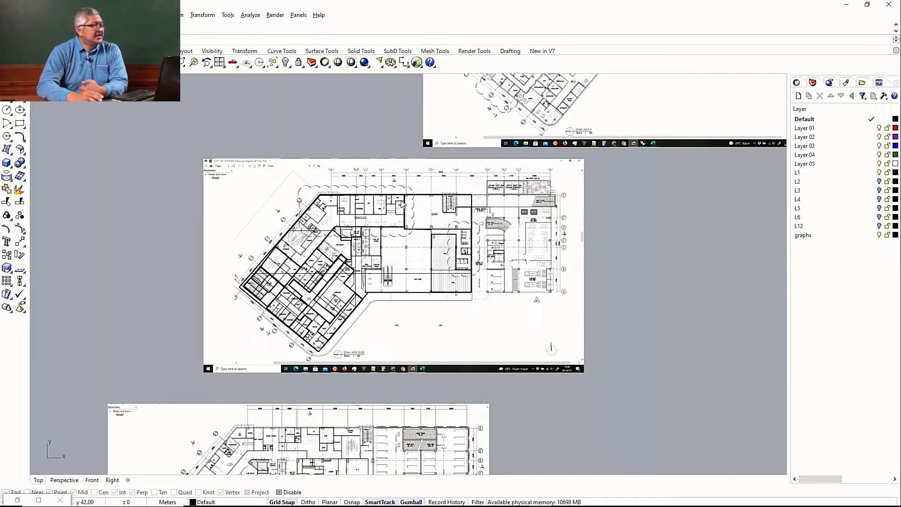
- Hide the graphs layer and select the large L-shaped room outline in the middle of the L1 floor plan
scroll(402, 204, down, 2)
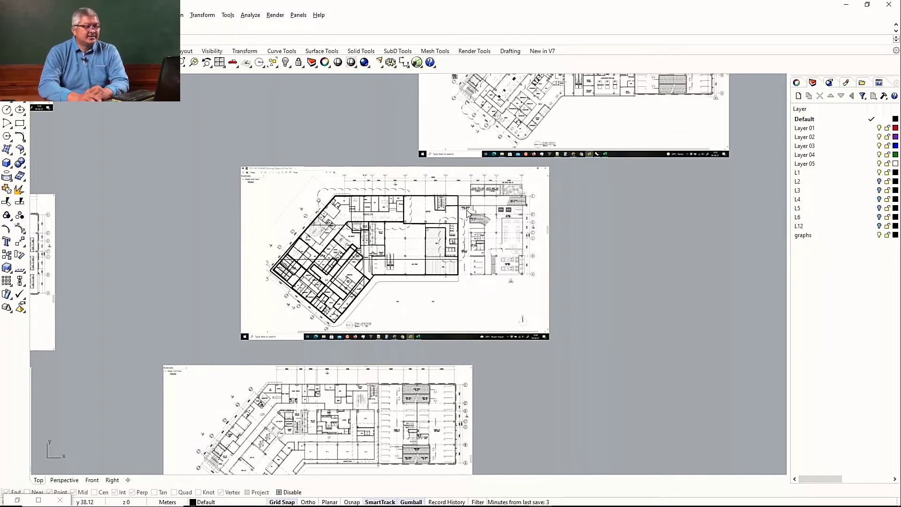
click(879, 236)
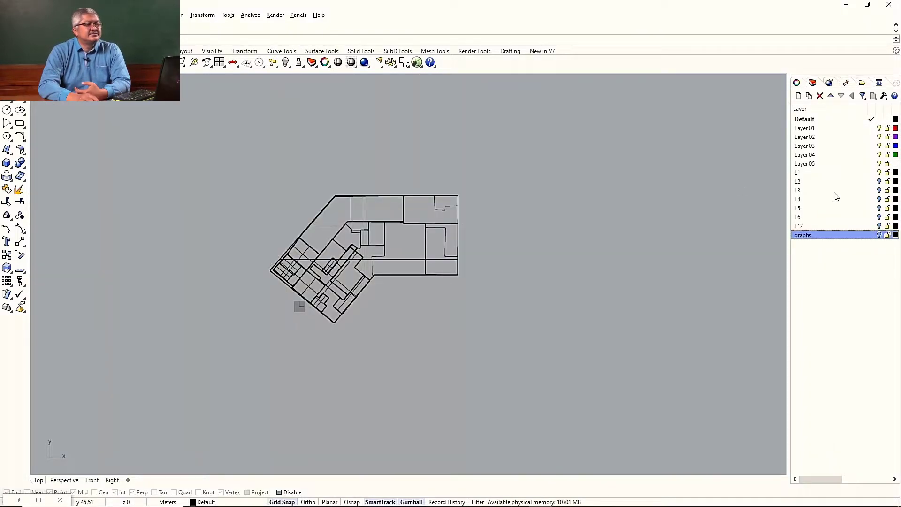
scroll(333, 263, up, 5)
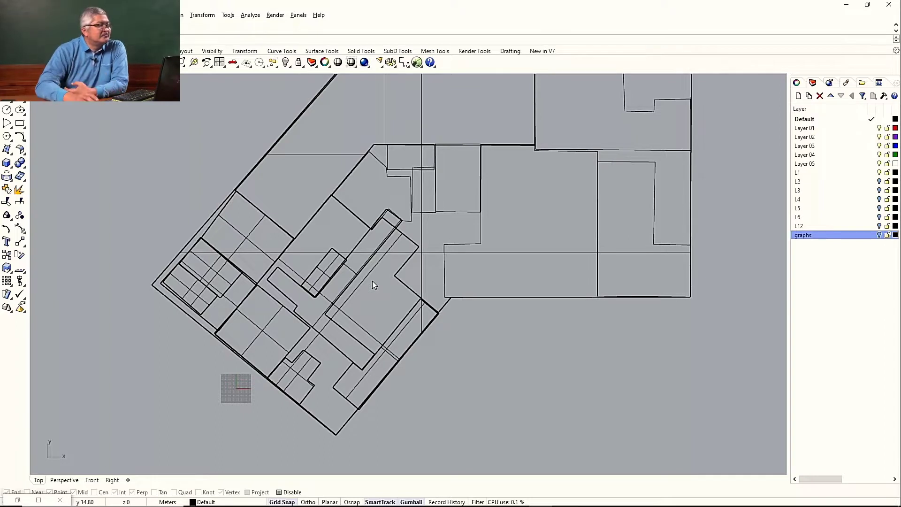
click(464, 244)
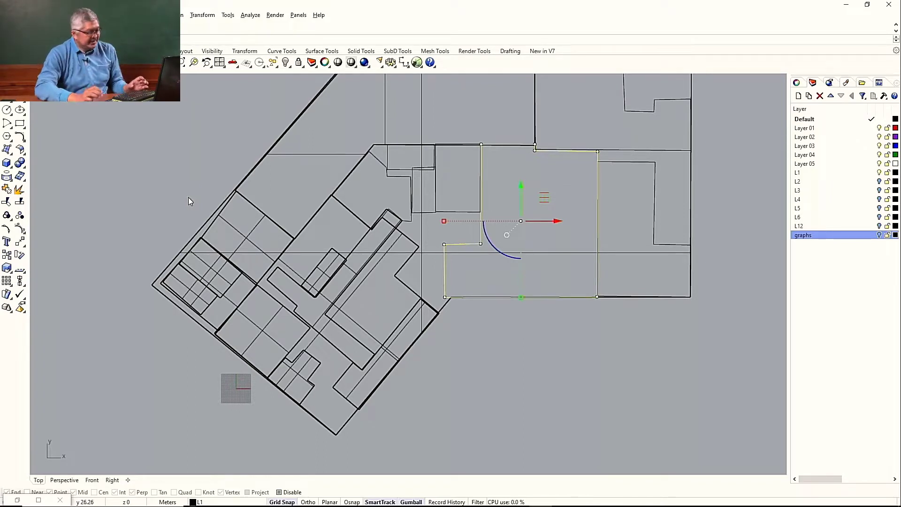
- Switch to the Excel space-type workbook, enlarge the view to 120%, and select the L1 room names under Aktual from Lobby to Korridor
key(alt+Tab)
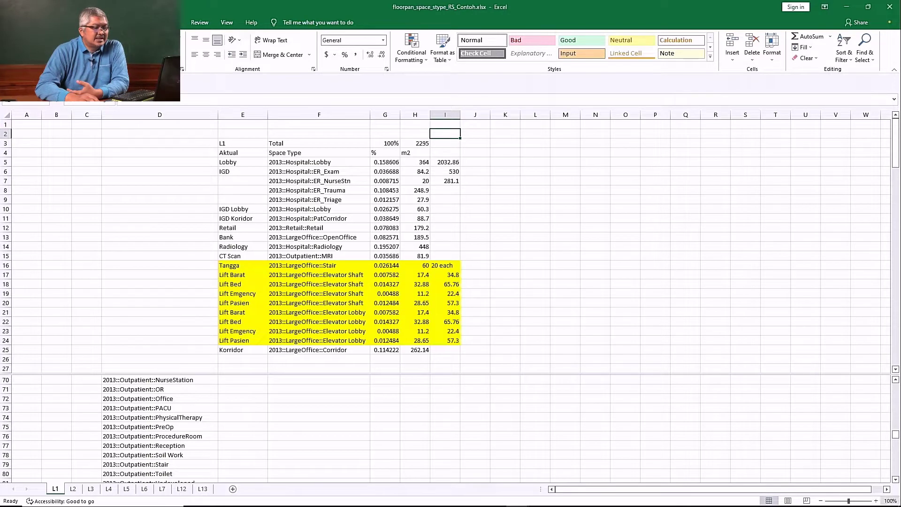
click(876, 501)
click(875, 501)
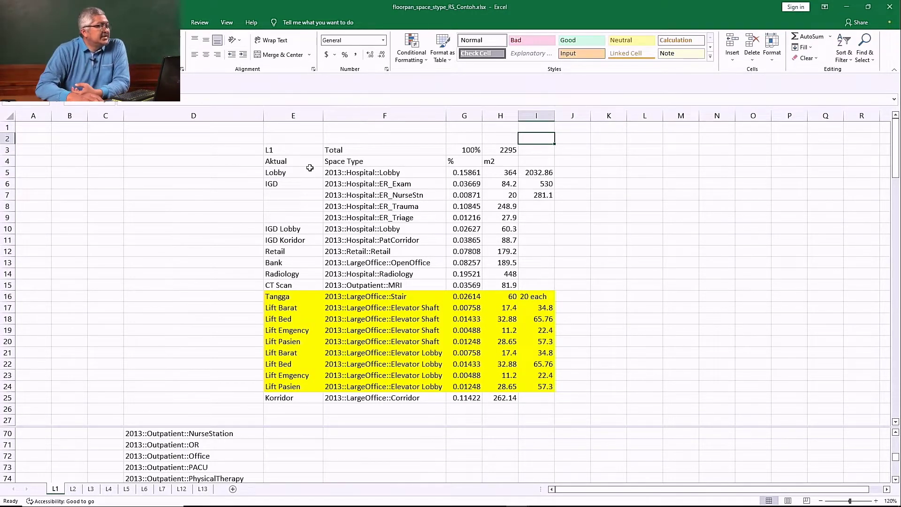
click(296, 163)
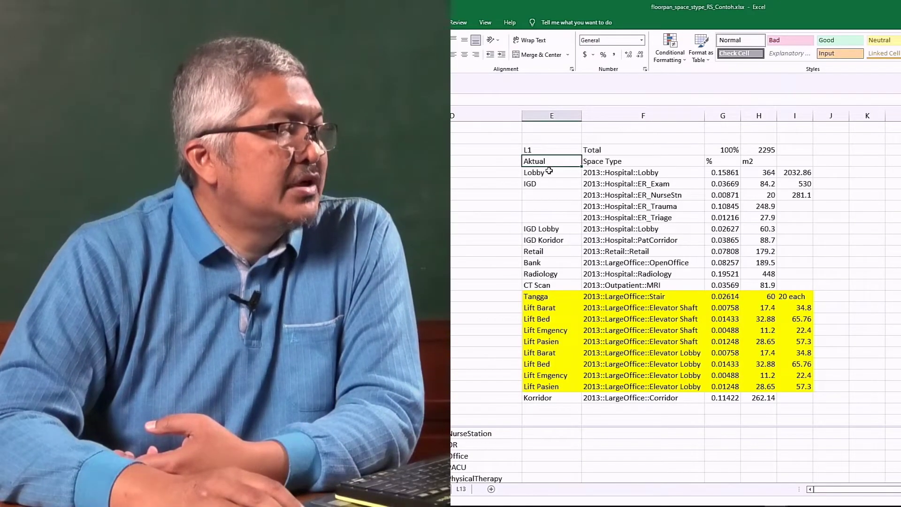
drag(547, 174, 549, 398)
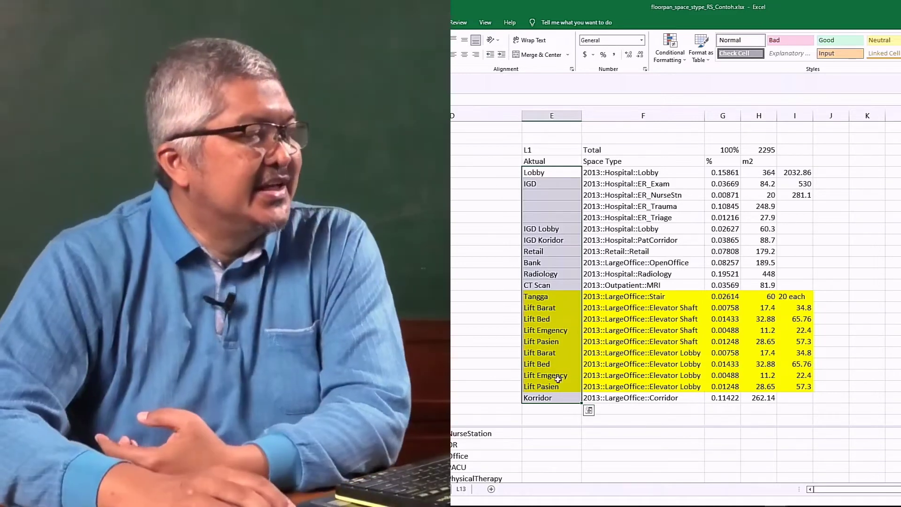
- Review the space types assigned to IGD: ER_Exam, ER_NurseStn, ER_Trauma and ER_Triage
click(566, 194)
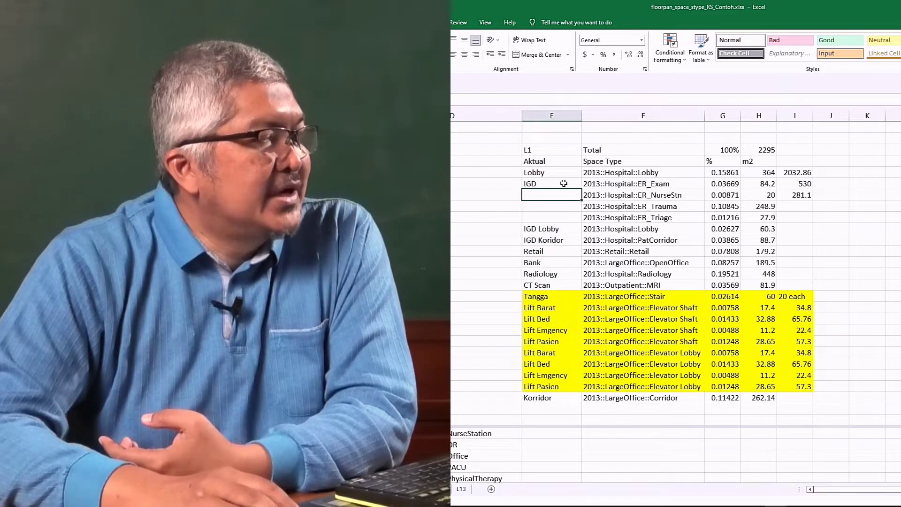
click(563, 183)
click(611, 183)
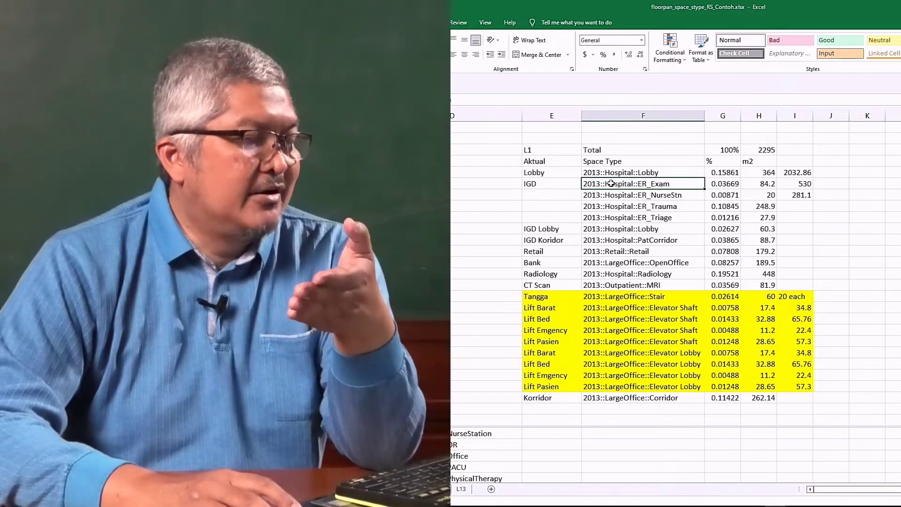
click(616, 206)
click(620, 196)
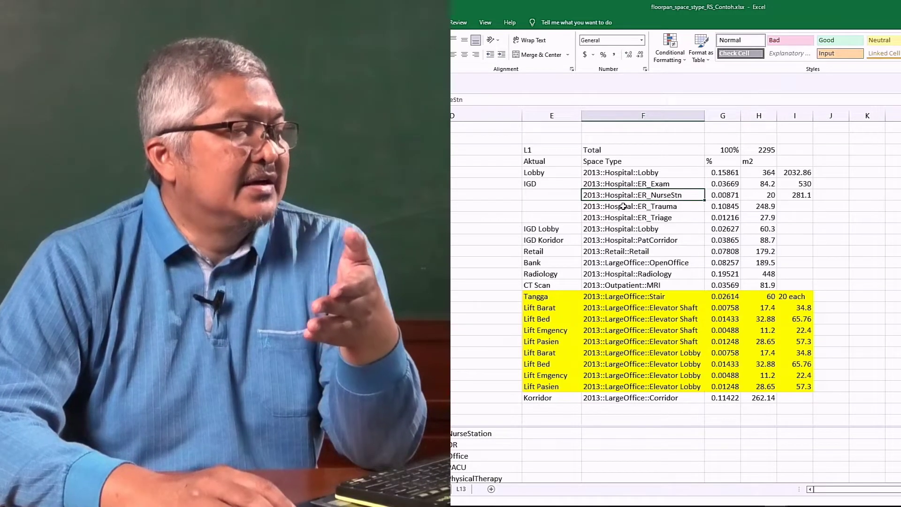
click(623, 207)
click(623, 217)
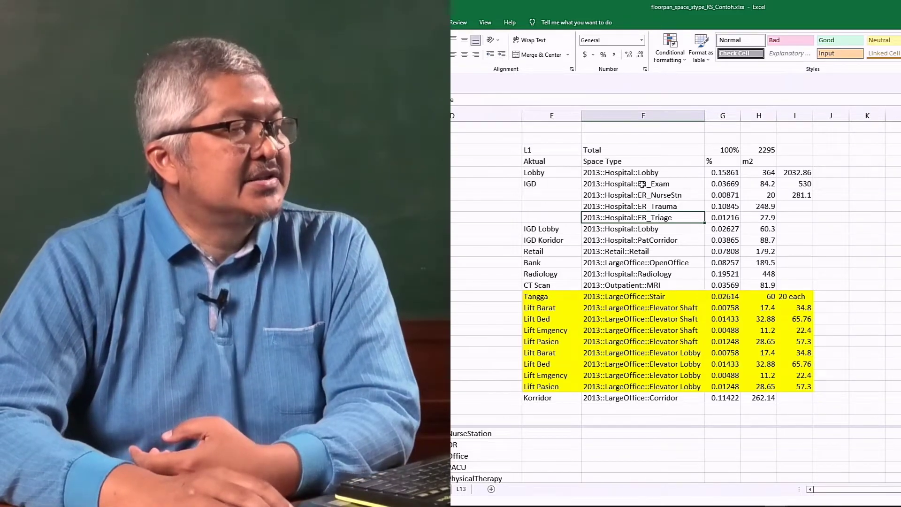
- Check the m2 values of the IGD exam, nurse station and trauma spaces
click(760, 185)
click(760, 194)
click(760, 210)
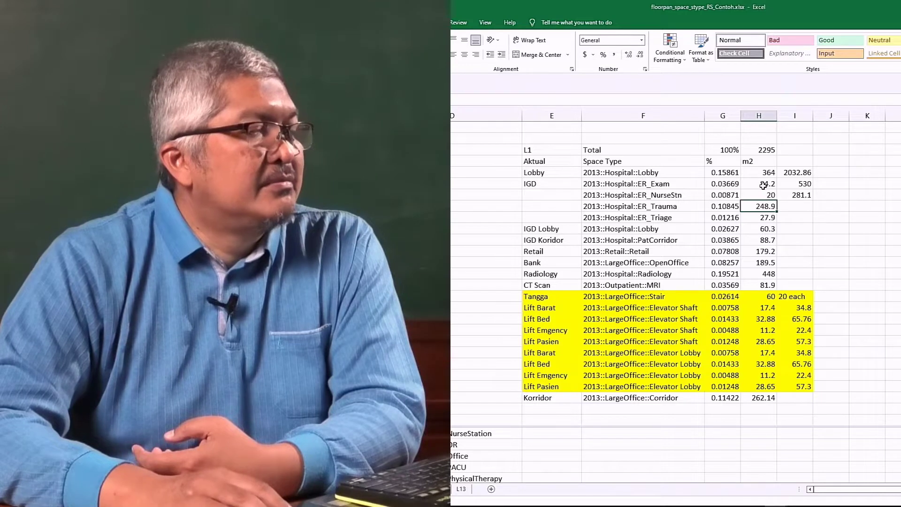
drag(763, 185, 764, 195)
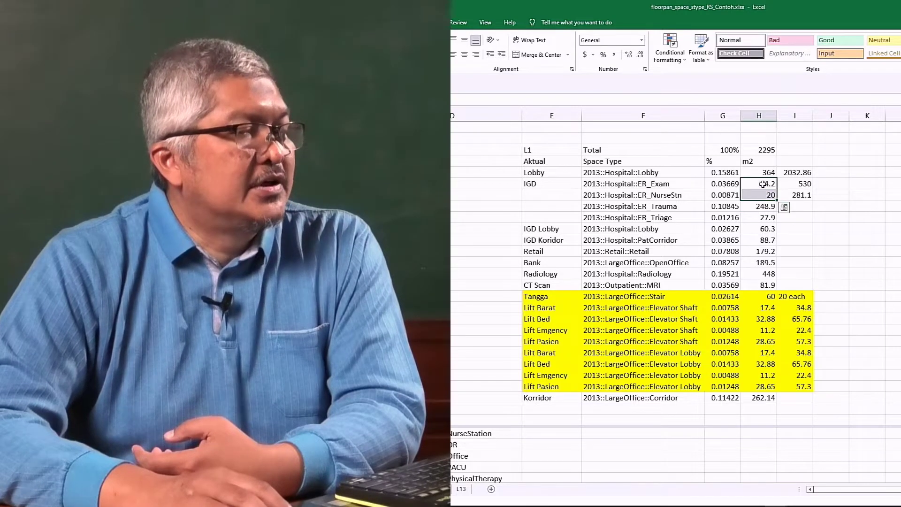
- Compare the Lobby area entry with the selected outline in Rhino, and return to Excel to highlight the Lobby row from name to area
click(759, 173)
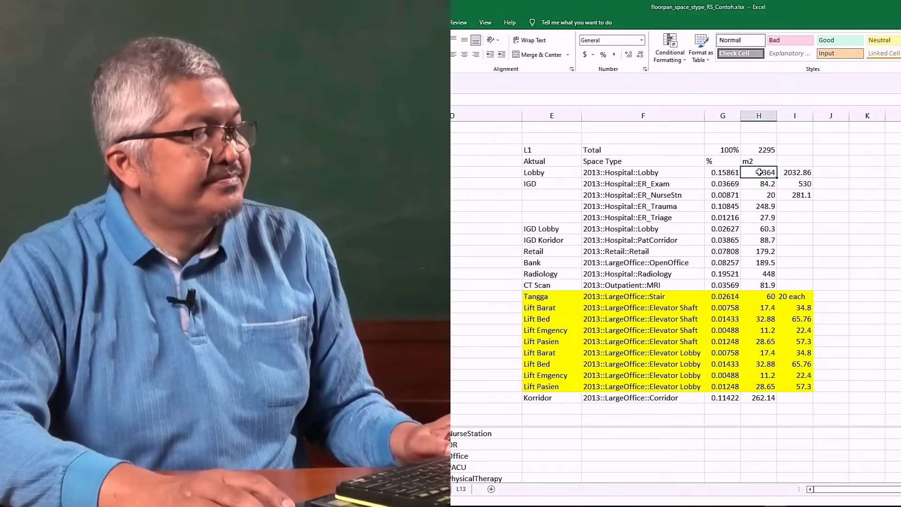
key(alt+Tab)
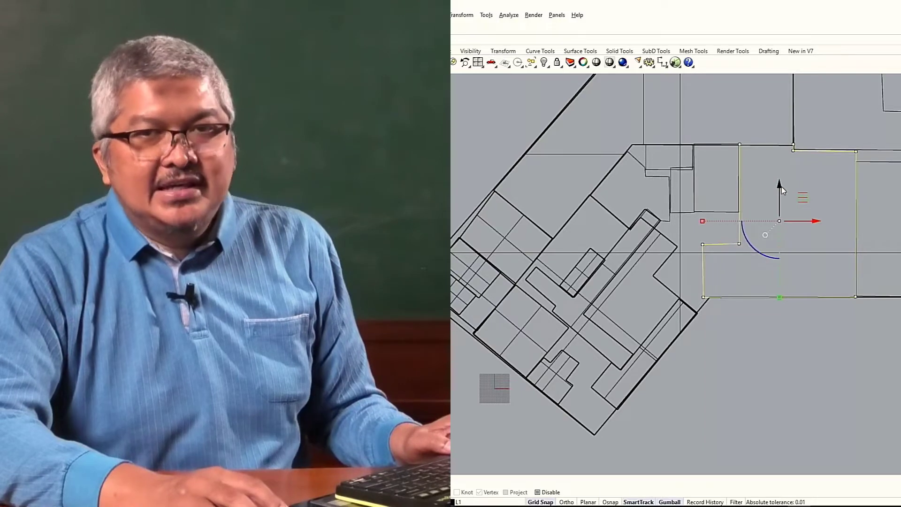
key(alt+Tab)
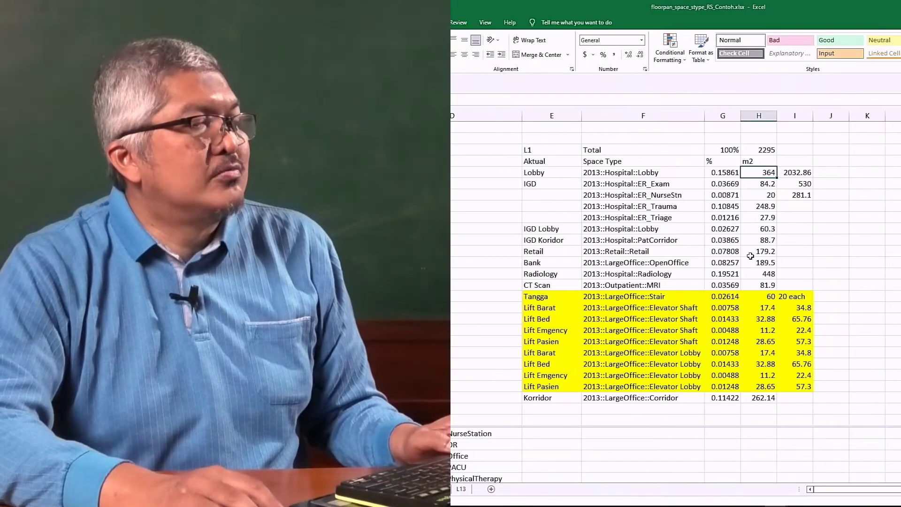
click(613, 173)
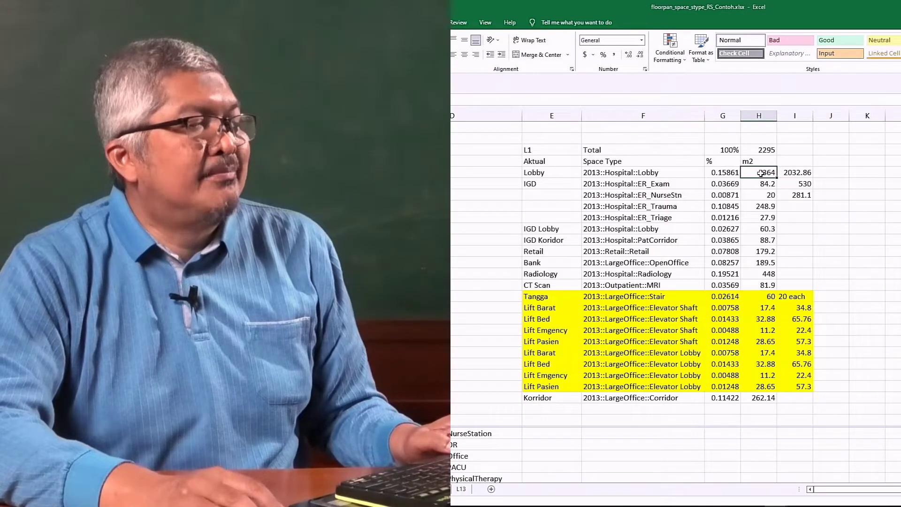
click(754, 174)
drag(557, 172, 744, 169)
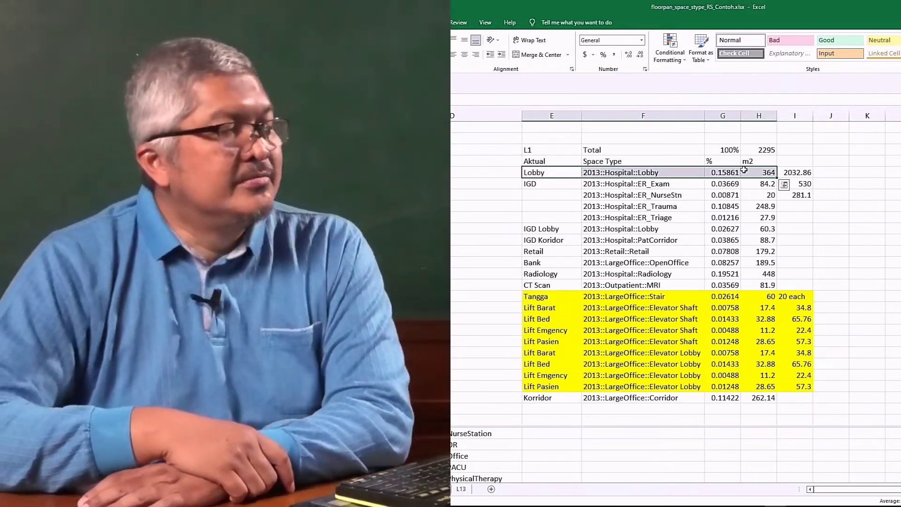
- Inspect the nurse station and IGD Lobby areas, the m2 column from Lobby to Korridor, and the total floor area
click(758, 195)
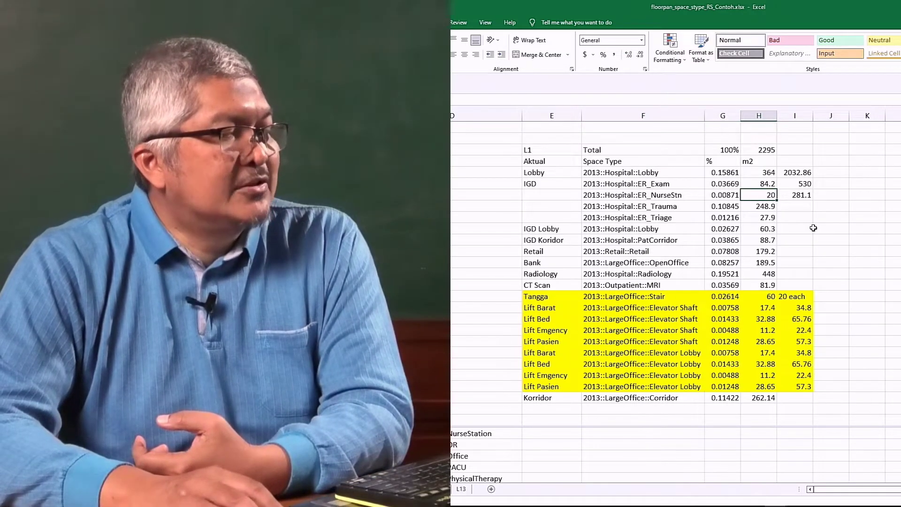
click(545, 230)
click(766, 229)
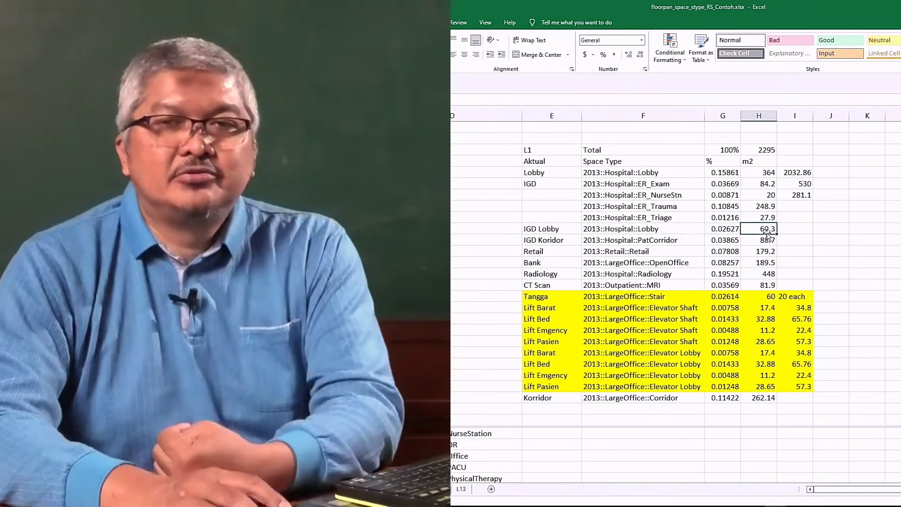
click(752, 172)
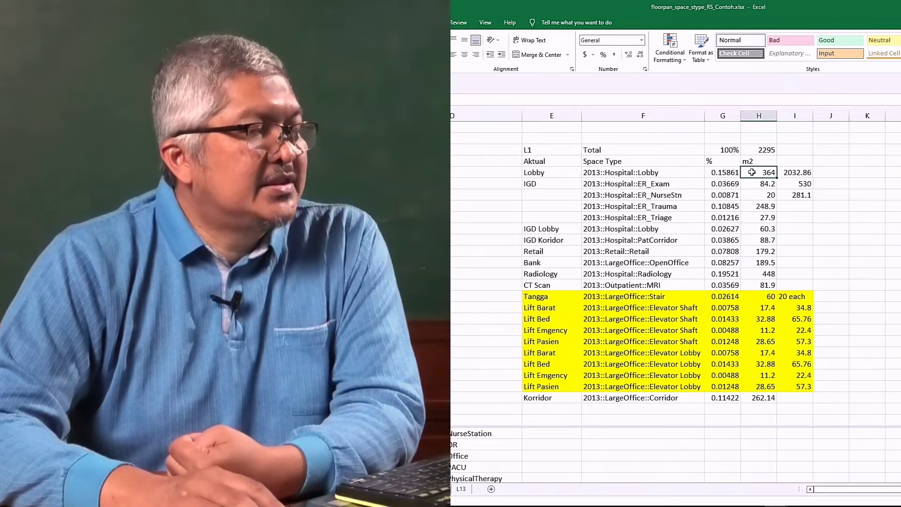
drag(752, 173, 761, 396)
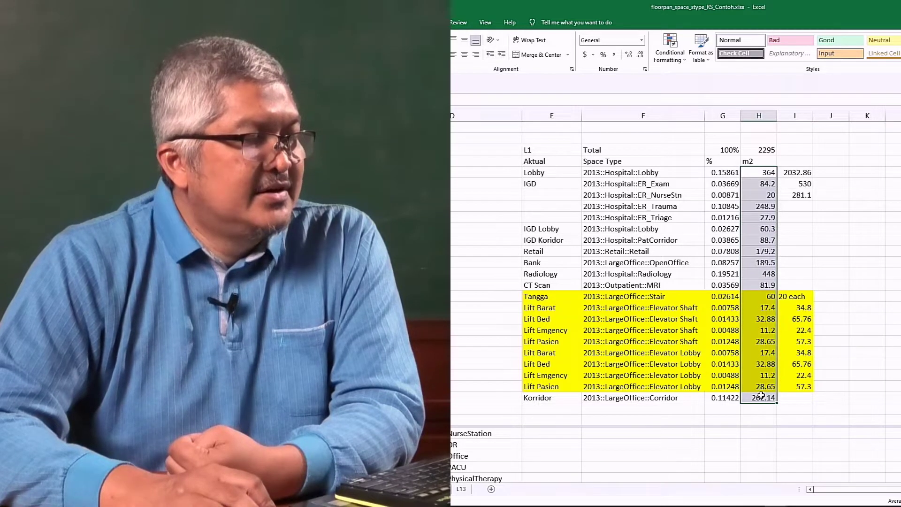
click(765, 150)
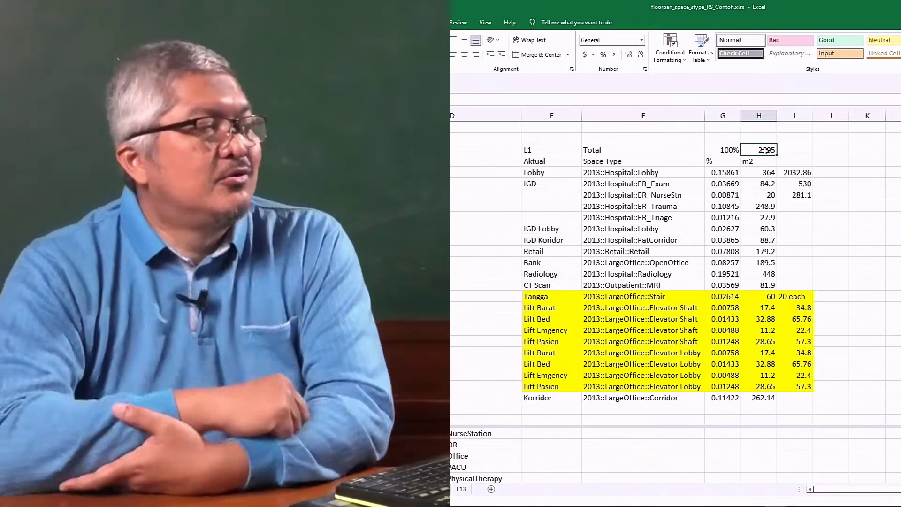
- Examine the total percentage and every space's share of L1, plus the Radiology area and the Lobby space type
click(726, 150)
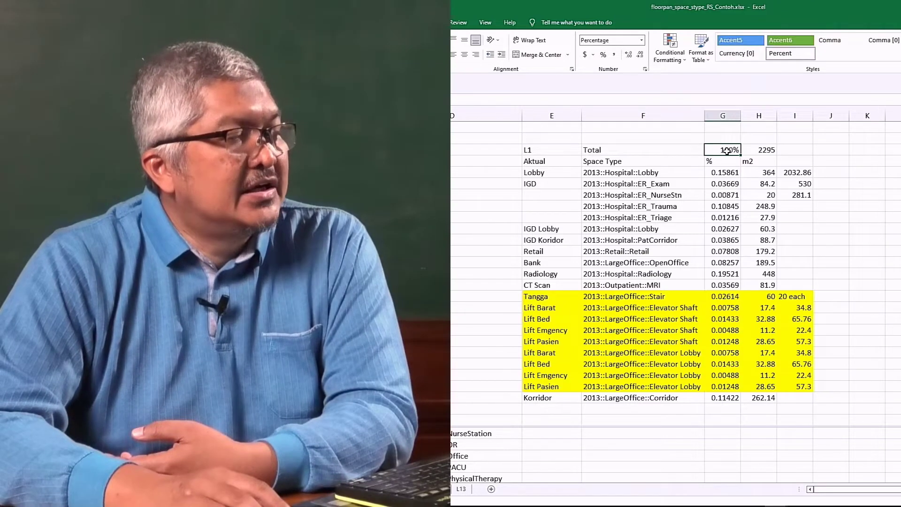
drag(726, 173, 729, 402)
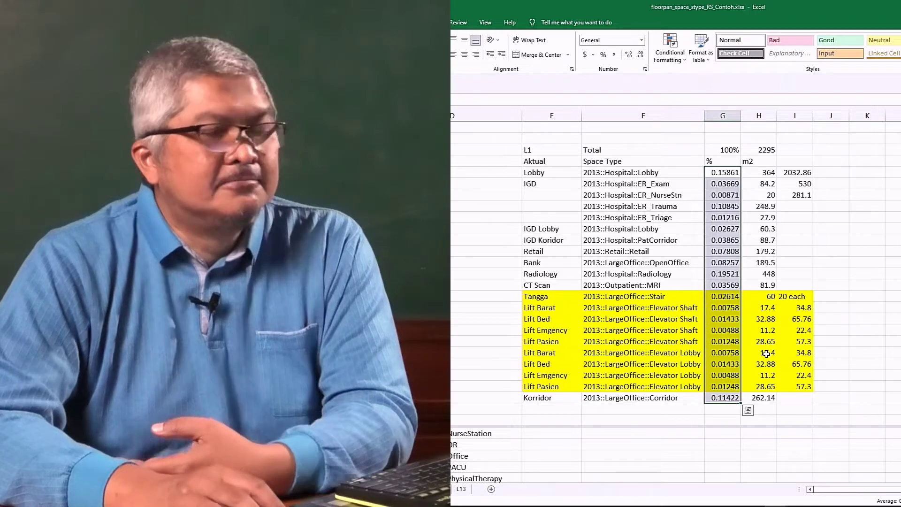
click(765, 272)
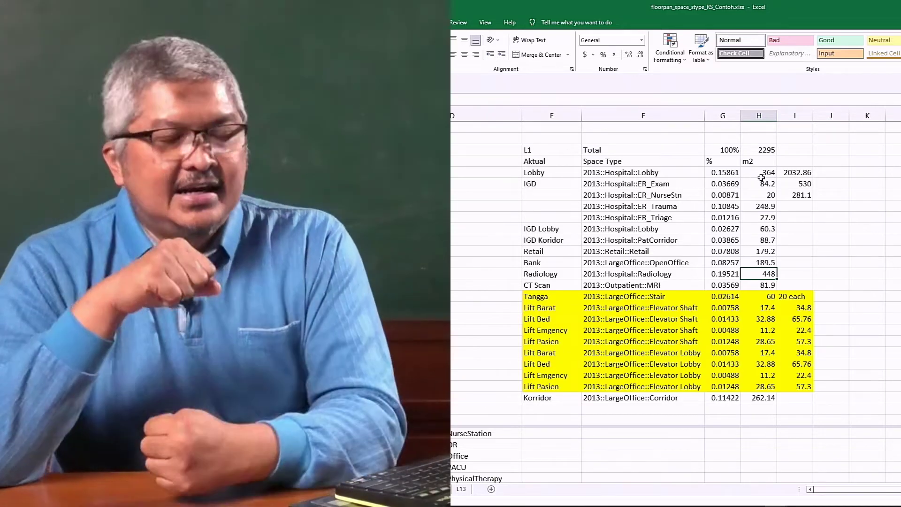
click(626, 172)
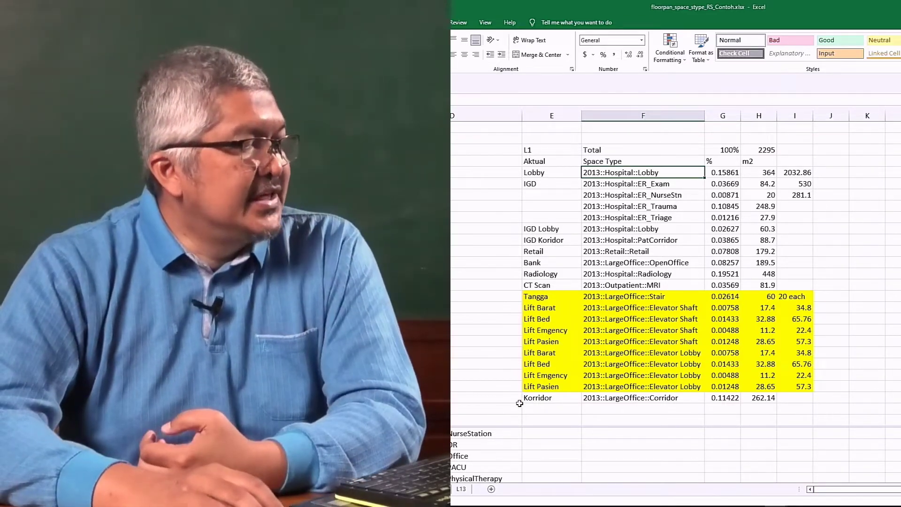
- Enlarge the lower split pane to start below row 7 and browse the reference list of available space types in column D
drag(522, 427, 544, 203)
click(488, 253)
scroll(657, 343, up, 10)
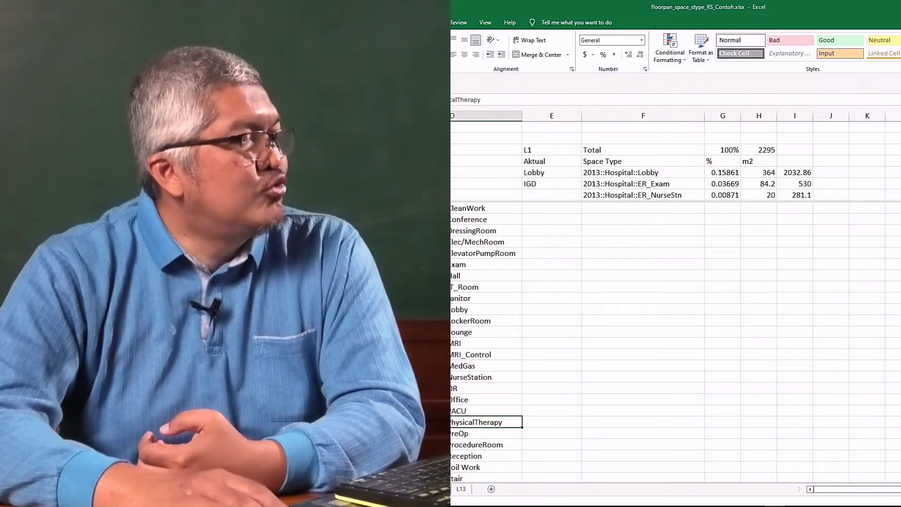
scroll(657, 342, up, 2)
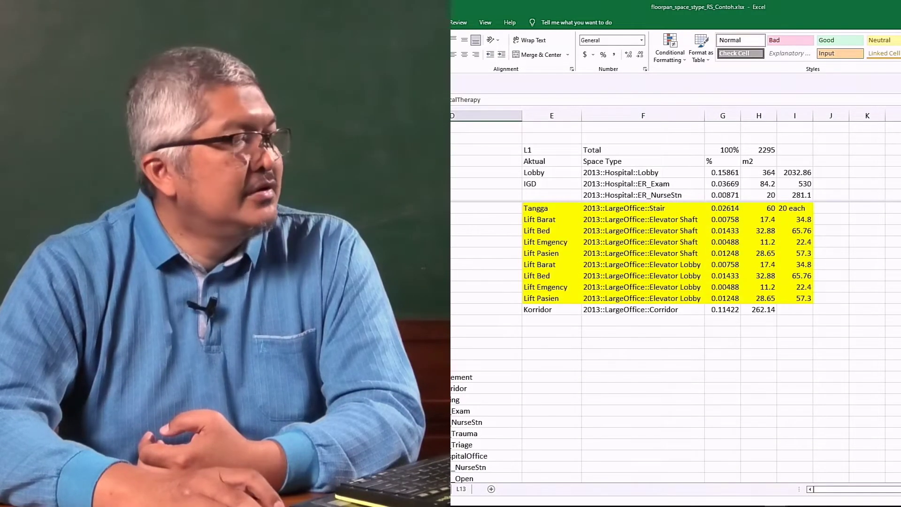
scroll(657, 343, down, 5)
scroll(657, 343, up, 2)
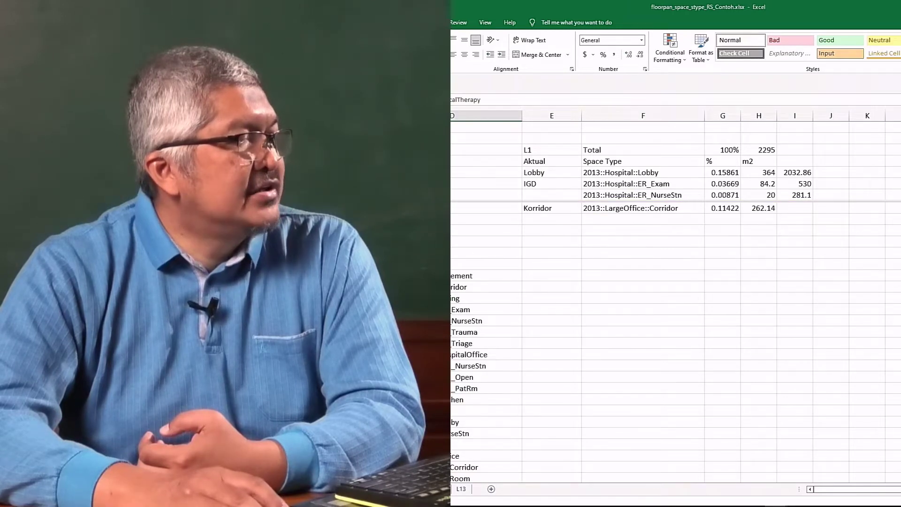
scroll(657, 342, down, 10)
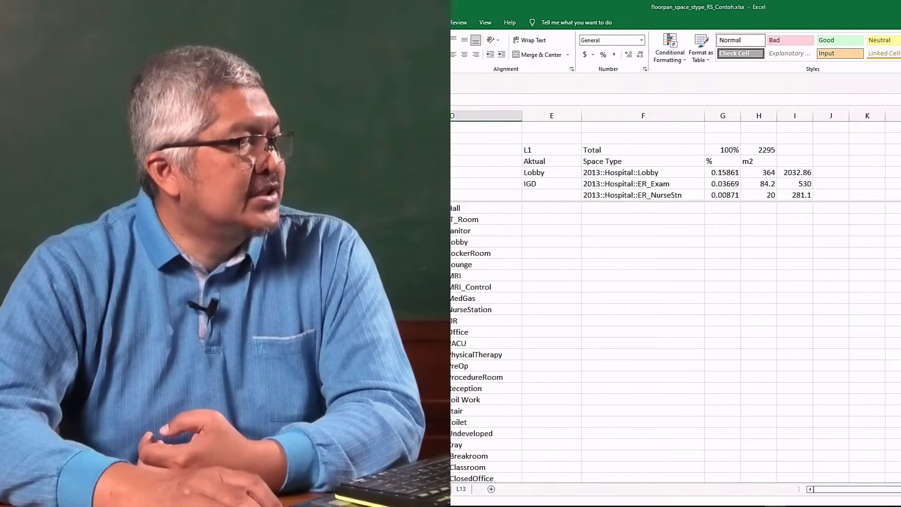
scroll(657, 342, down, 15)
scroll(657, 342, down, 4)
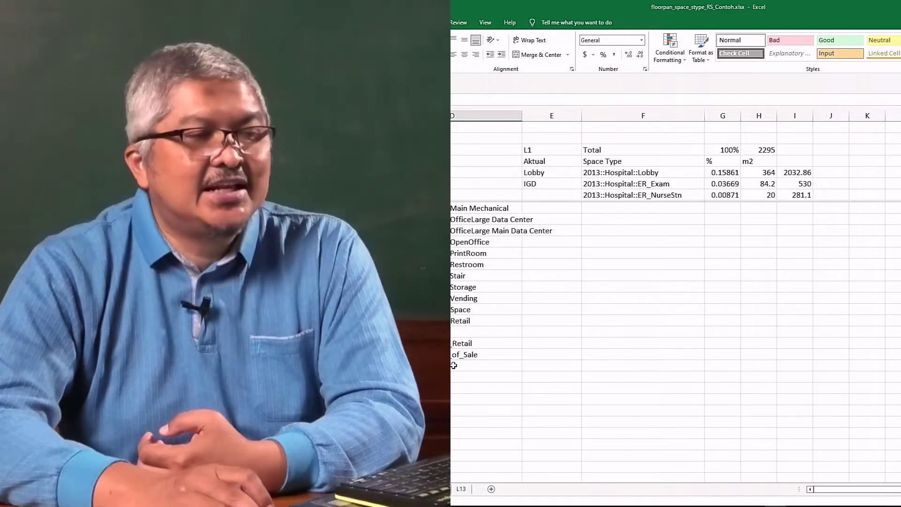
scroll(454, 365, up, 10)
scroll(454, 365, up, 15)
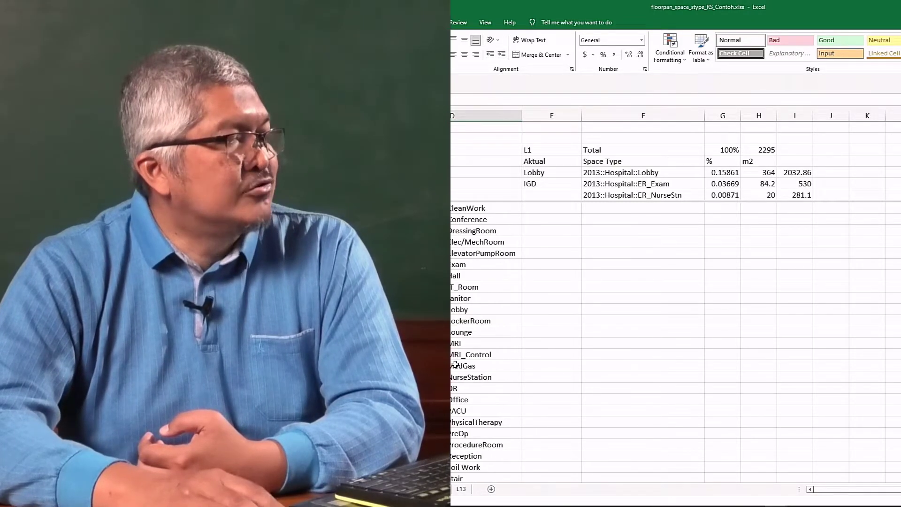
scroll(455, 365, down, 4)
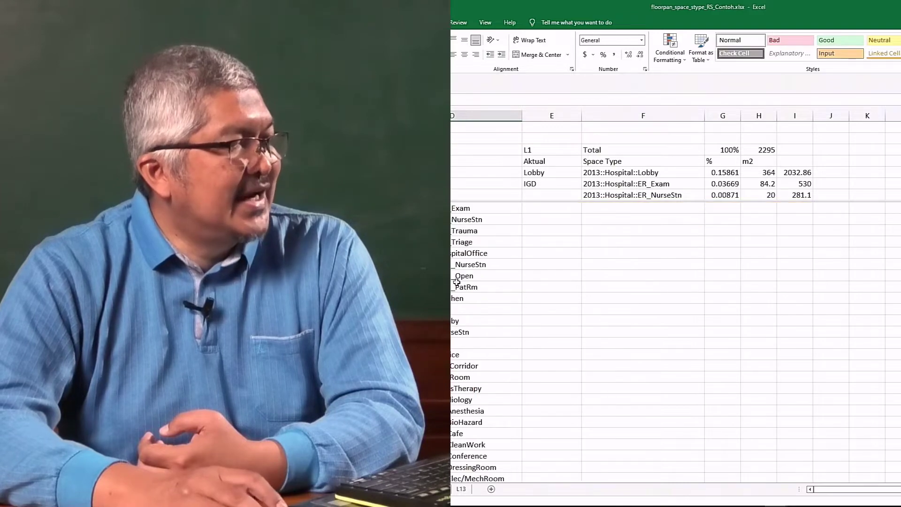
- Extend the upper split pane down through row 26 and examine the space types assigned to IGD and IGD Lobby
scroll(456, 282, up, 2)
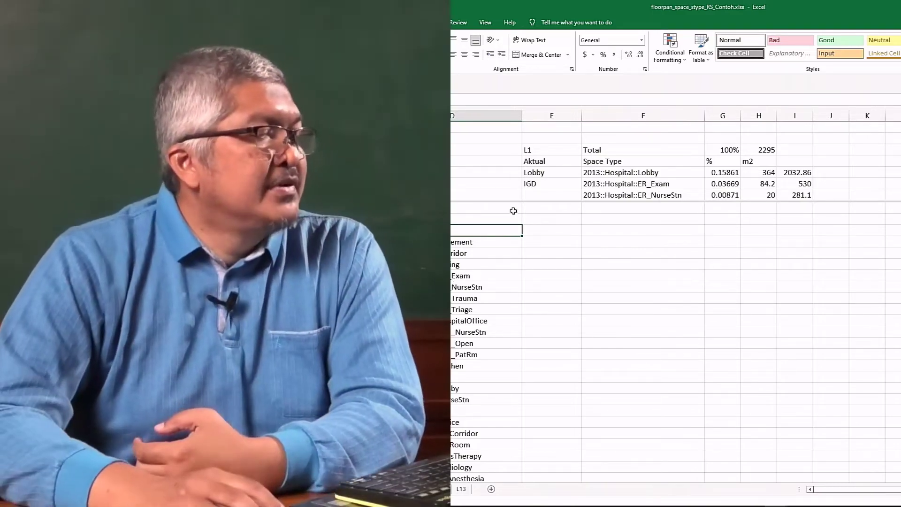
drag(565, 201, 591, 416)
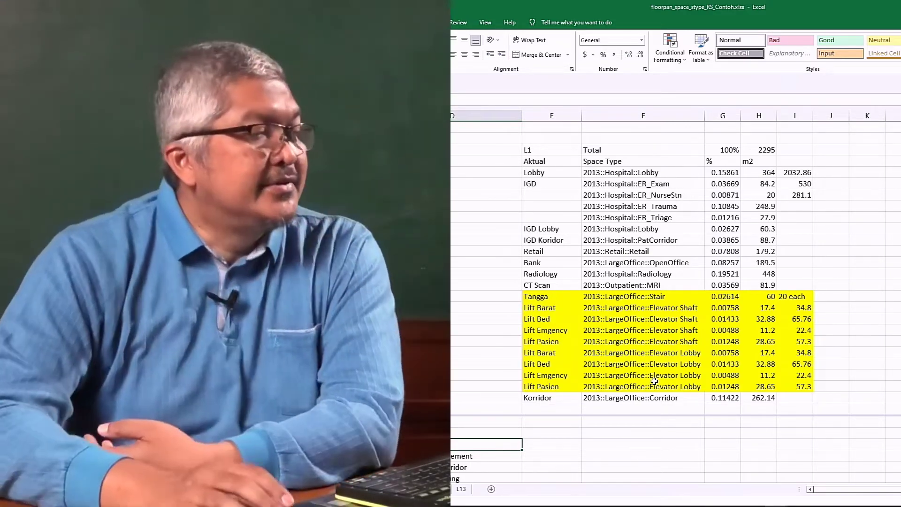
click(573, 186)
drag(602, 183, 608, 212)
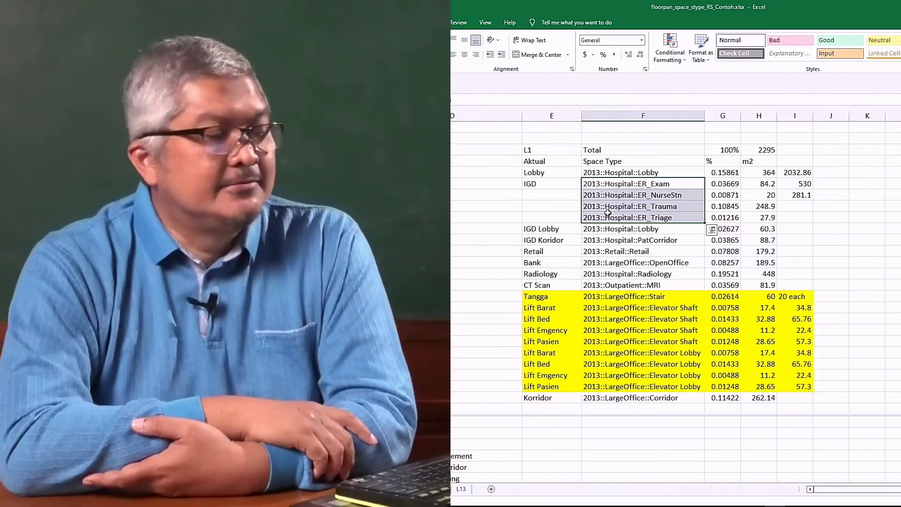
click(569, 228)
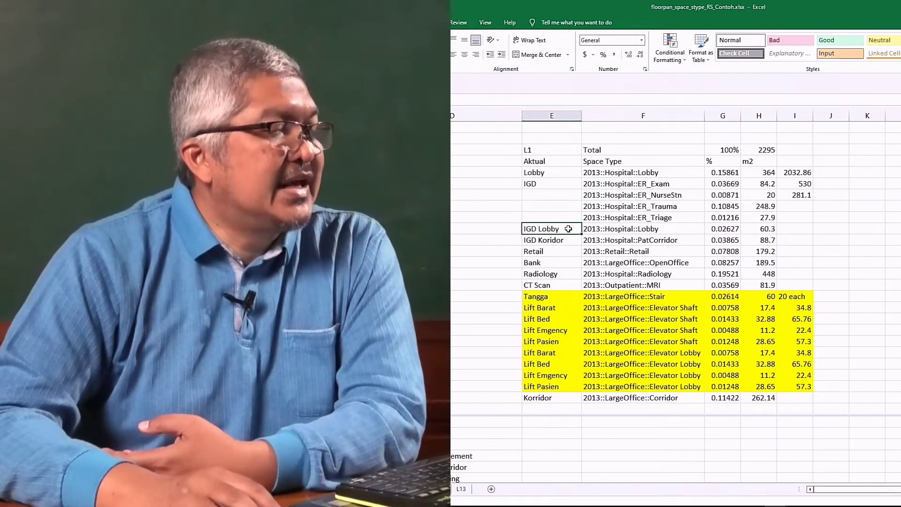
click(616, 230)
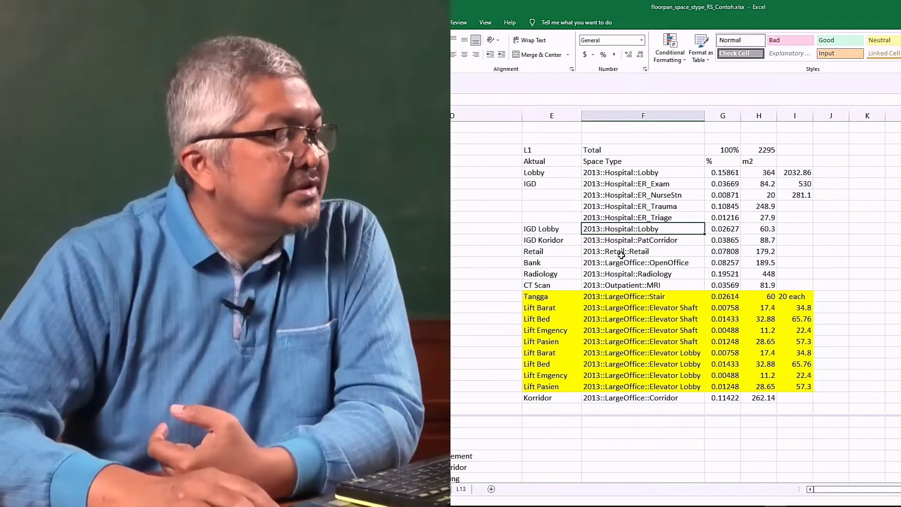
- Examine the space types assigned to Retail, Bank, Radiology and CT Scan on L1
click(621, 252)
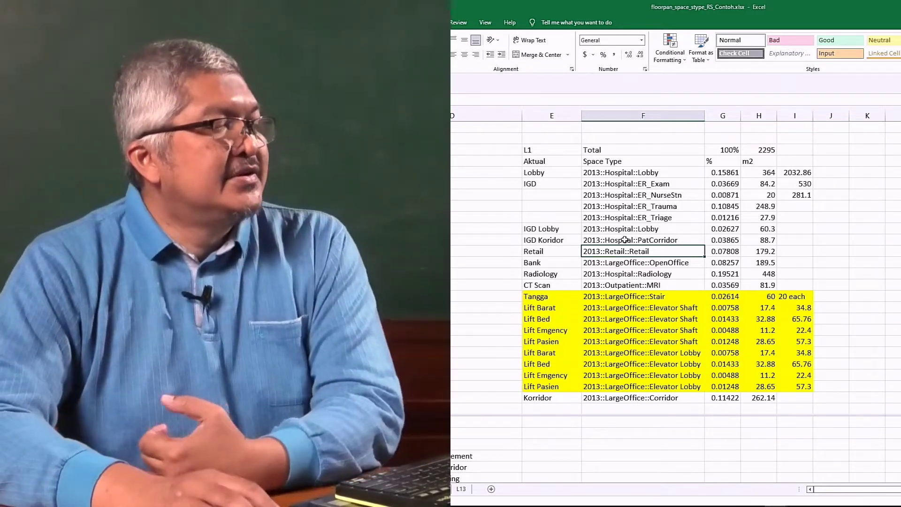
scroll(625, 218, down, 1)
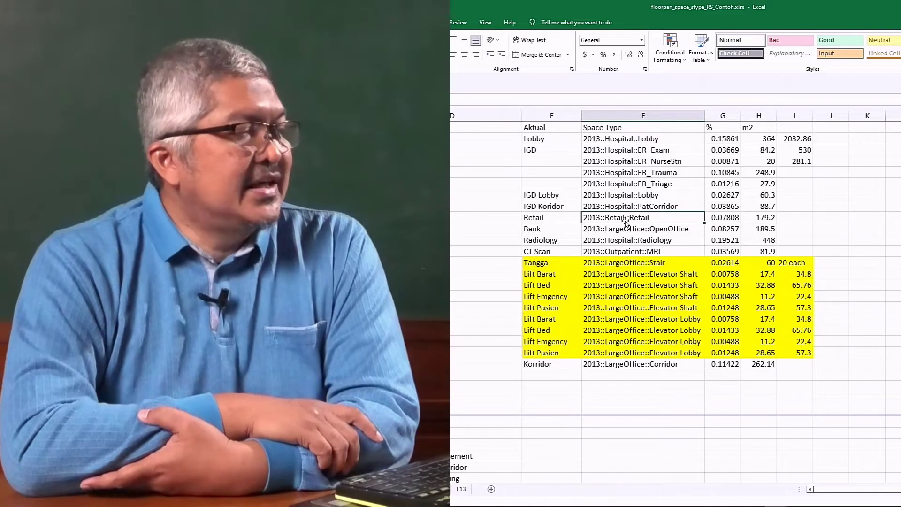
click(625, 232)
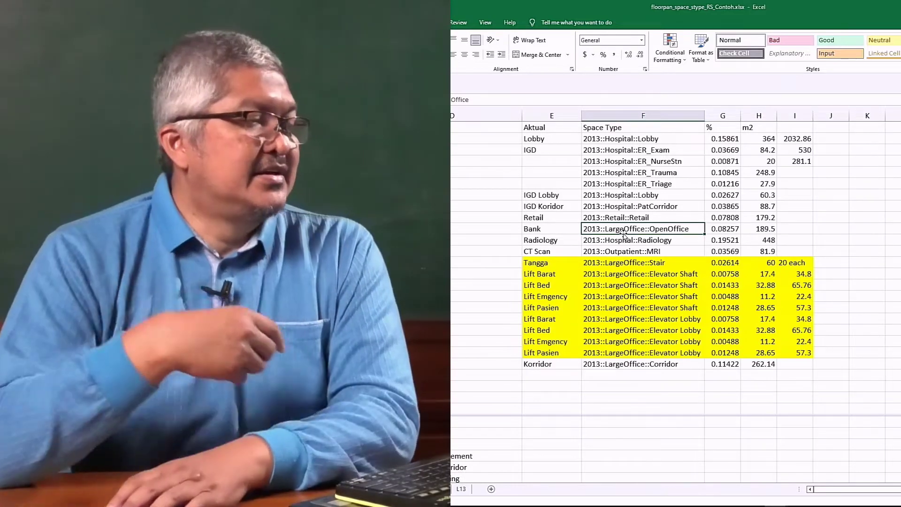
click(627, 239)
click(631, 228)
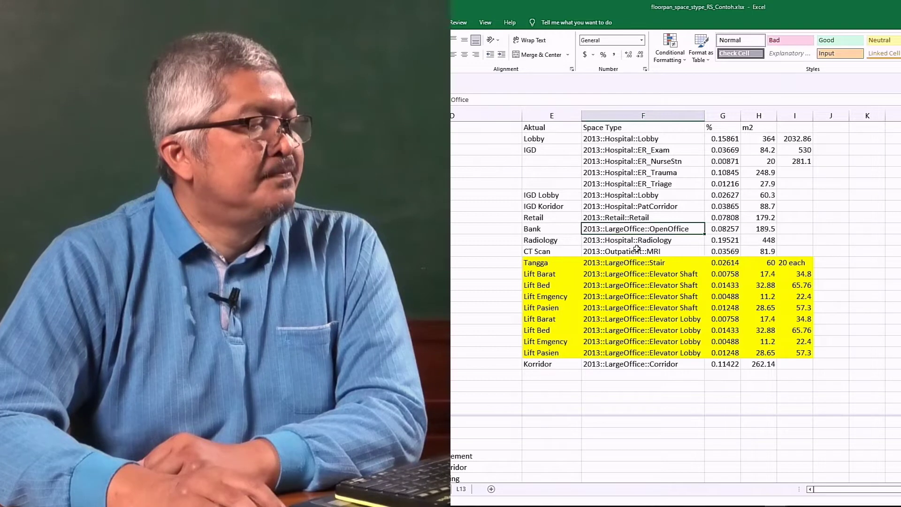
click(636, 251)
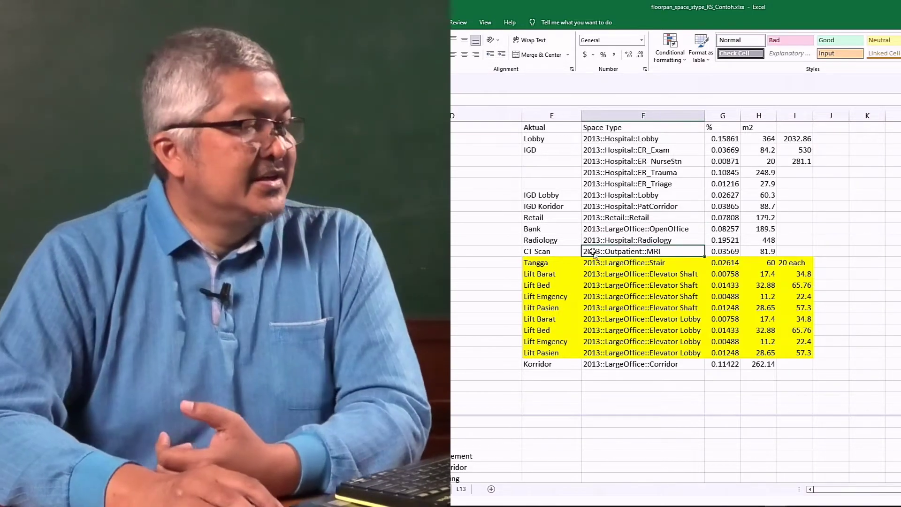
- Highlight the yellow block from Tangga to the last Lift Pasien row, and inspect the Korridor space type
drag(561, 262, 725, 263)
drag(811, 271, 801, 348)
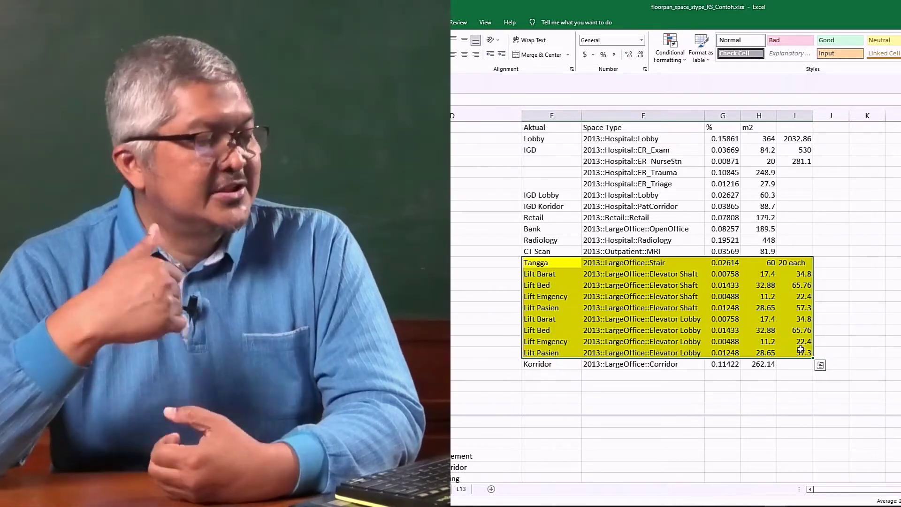
click(662, 363)
- Highlight all L1 space types with their percentages, from the Lobby row to the Korridor row
scroll(661, 361, up, 1)
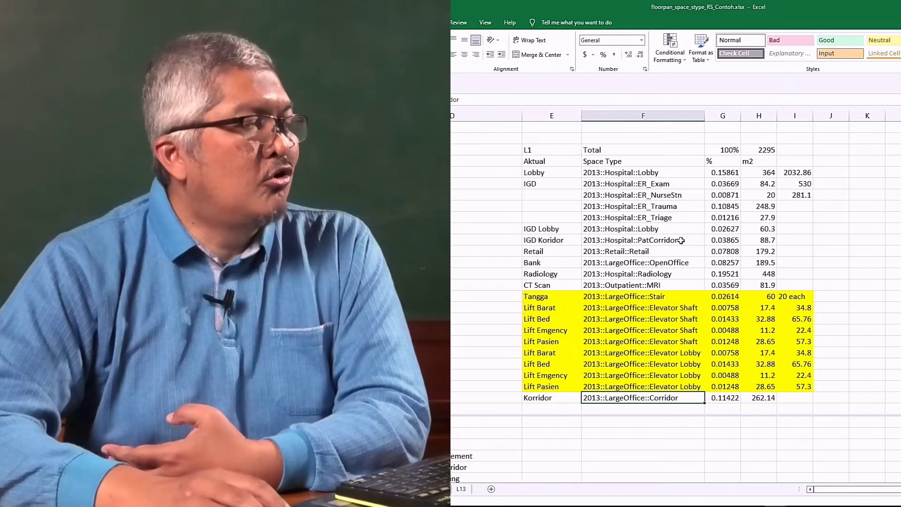
click(662, 173)
drag(661, 173, 726, 397)
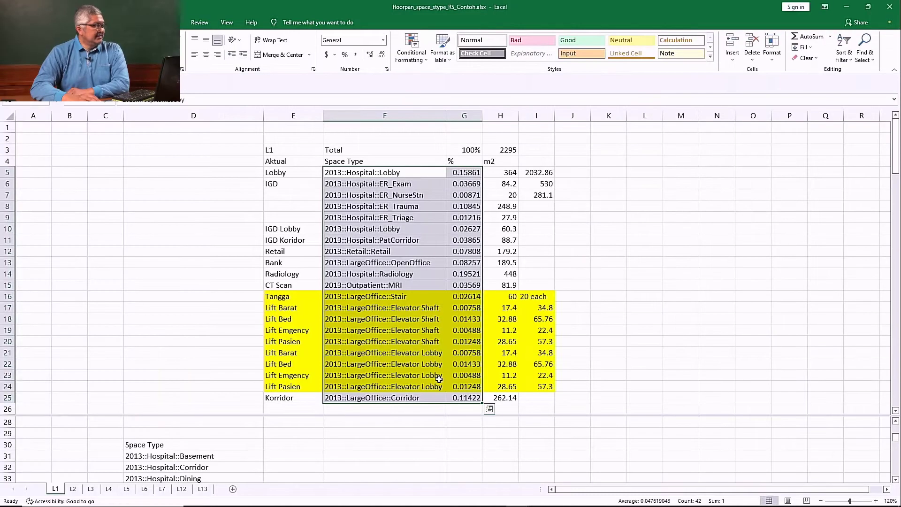
- Review the space type tables of the other floors, sheet by sheet from L2 to L13
click(74, 489)
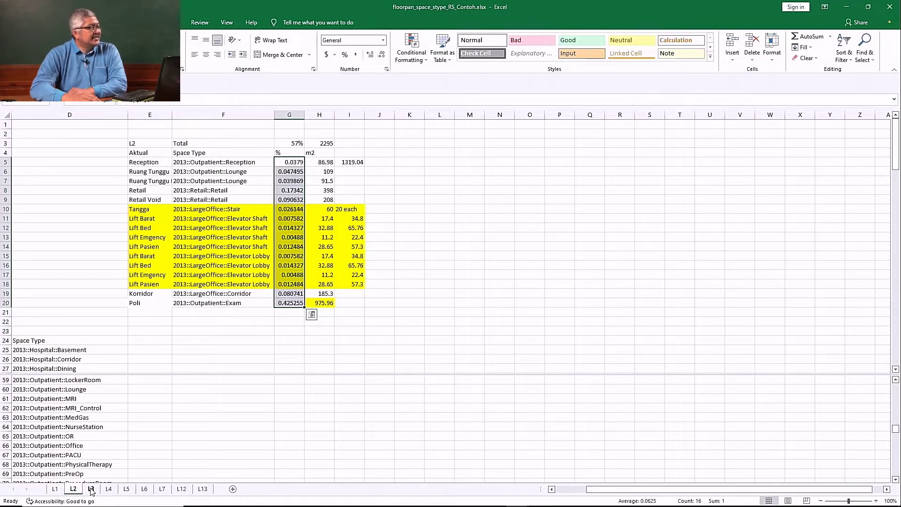
click(92, 489)
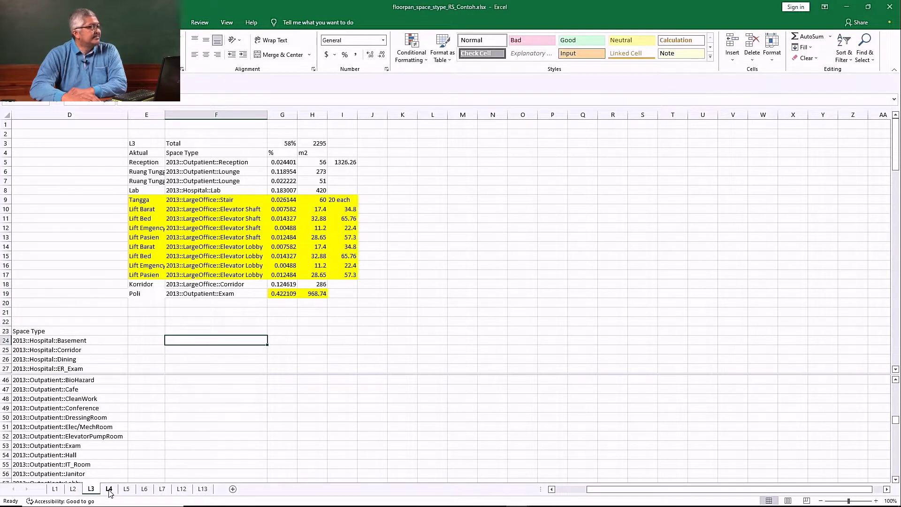
click(109, 489)
click(124, 489)
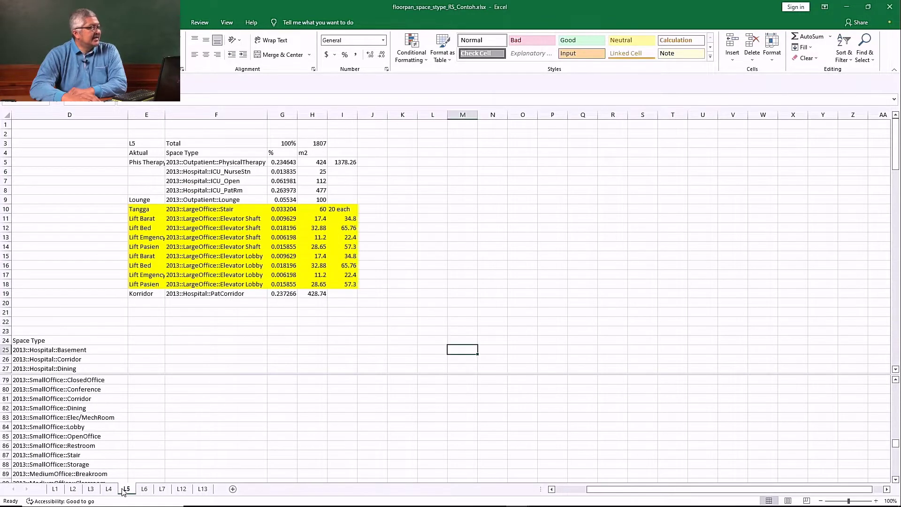
click(141, 490)
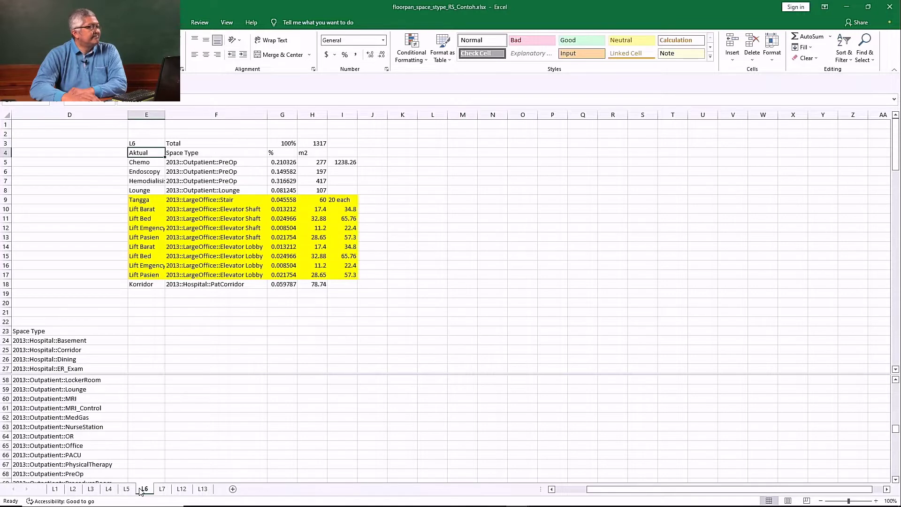
click(162, 489)
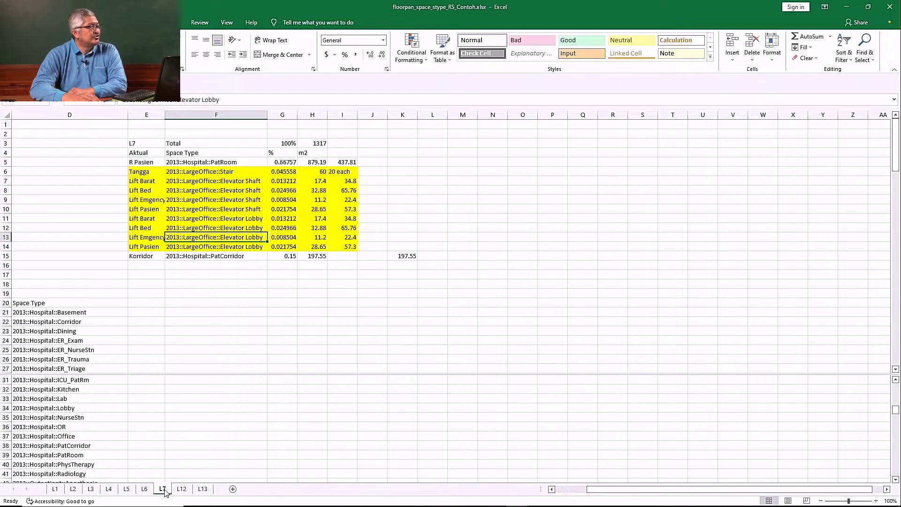
click(181, 490)
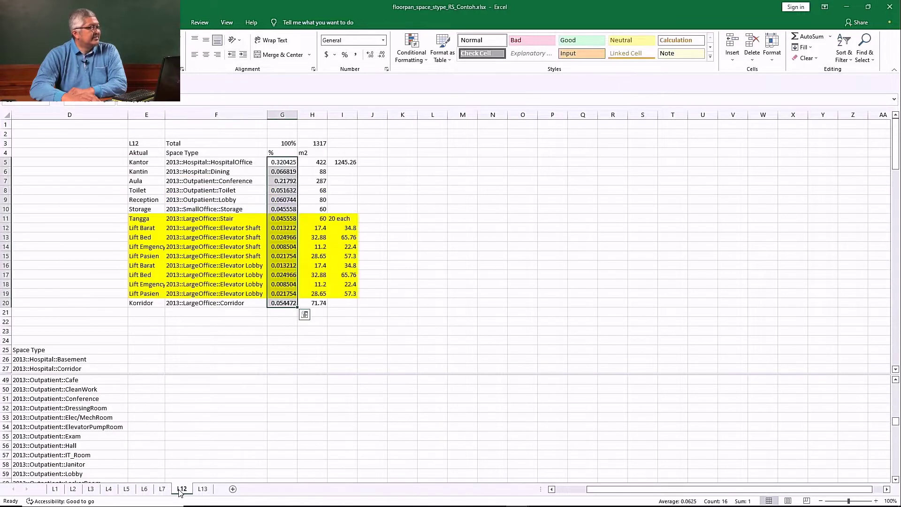
click(202, 490)
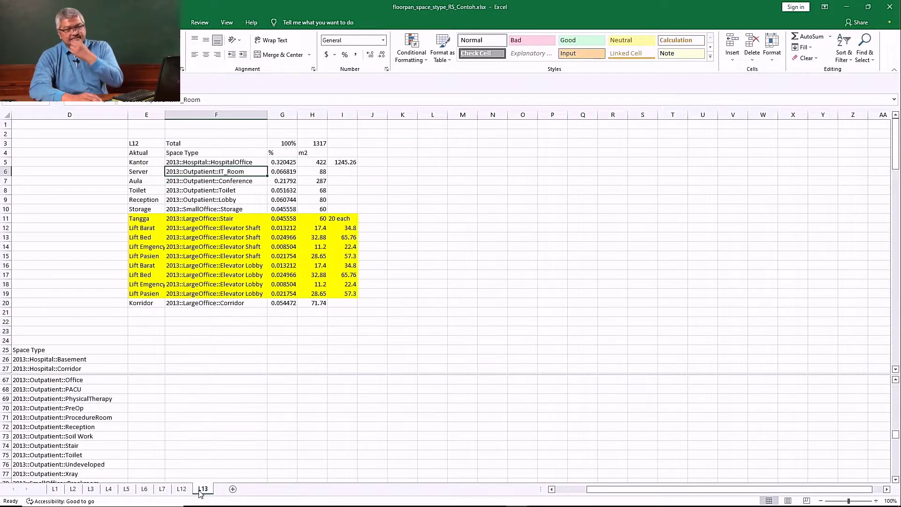
- Compare the L7, L12 and L13 sheets, inspecting the space type of R Pasien on L7
click(181, 489)
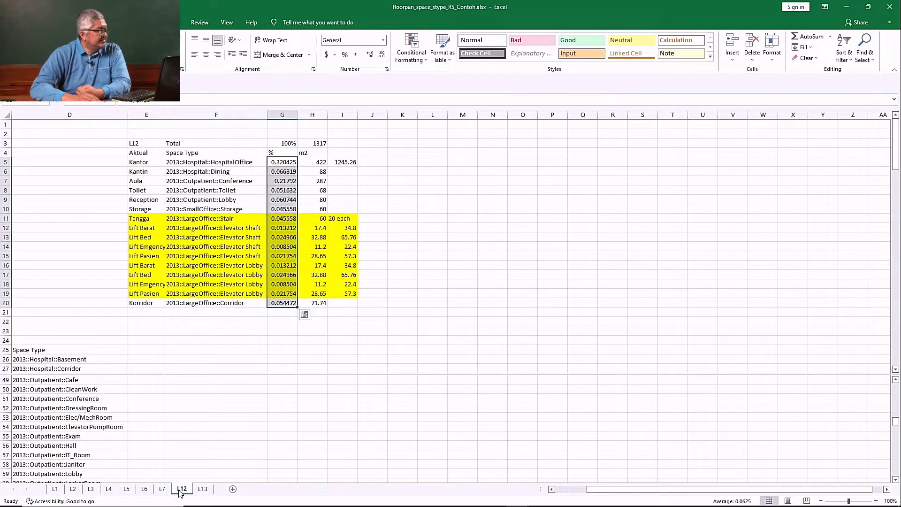
click(162, 490)
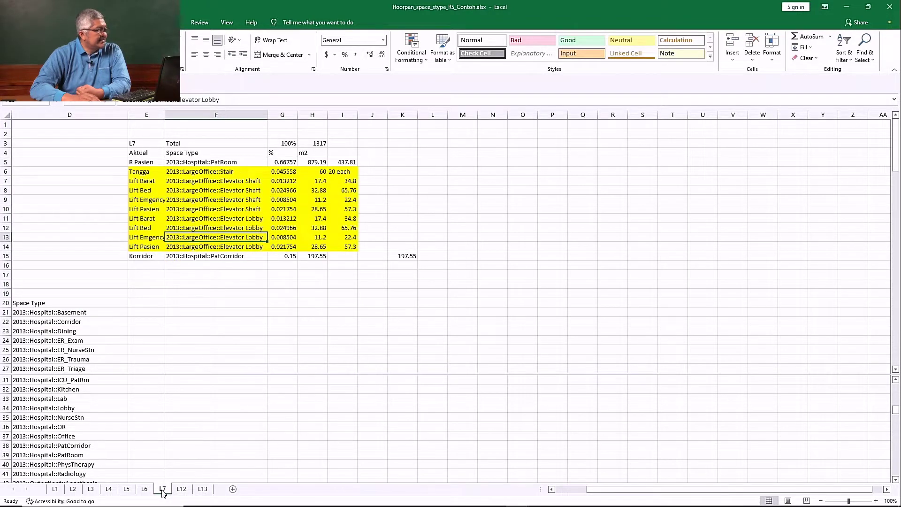
click(183, 490)
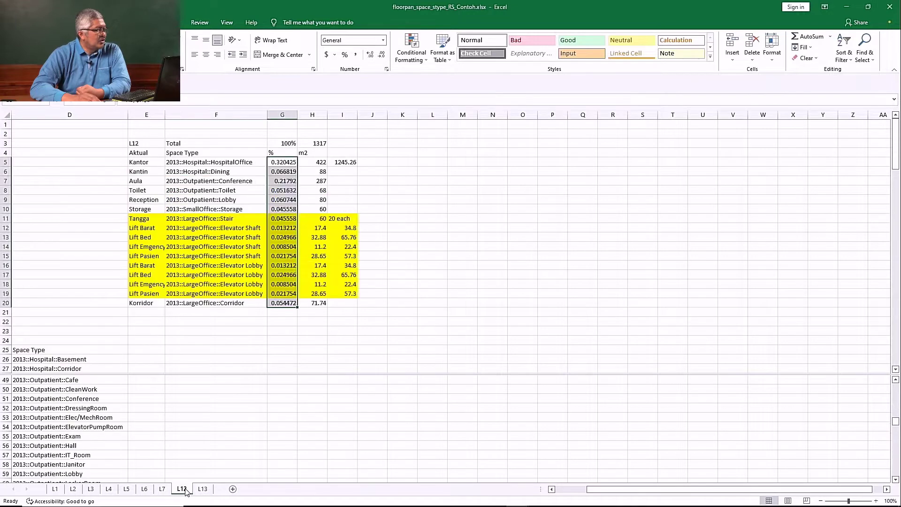
click(163, 490)
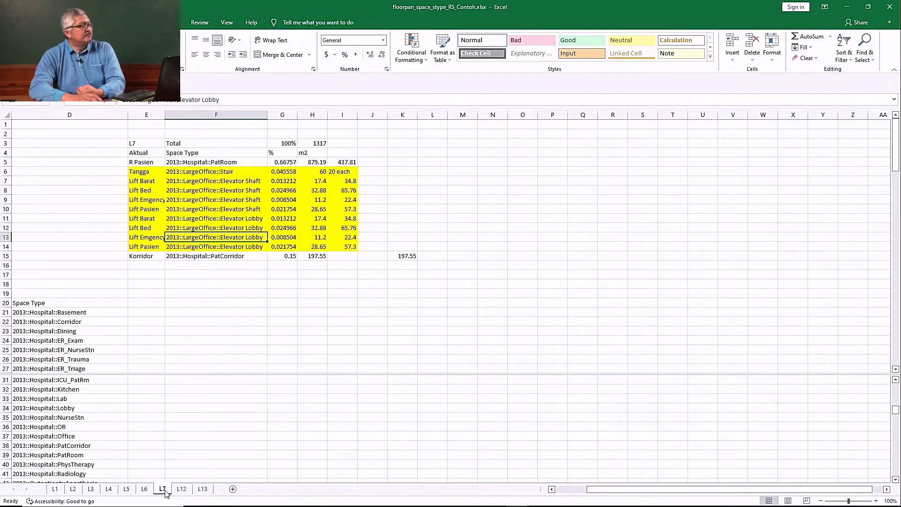
click(207, 164)
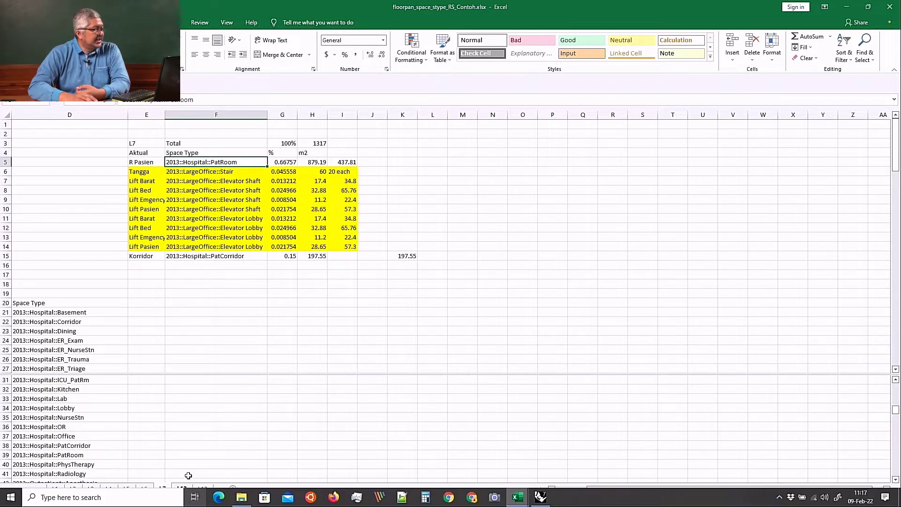
click(189, 488)
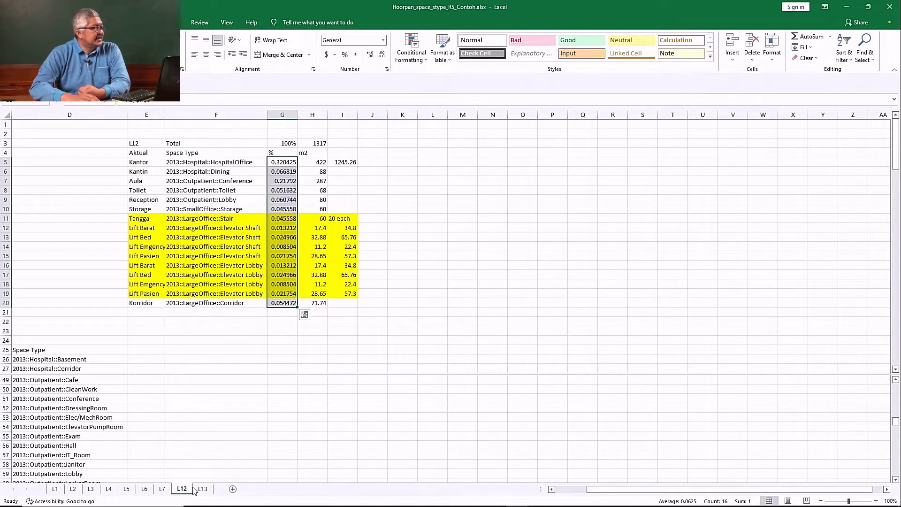
click(202, 488)
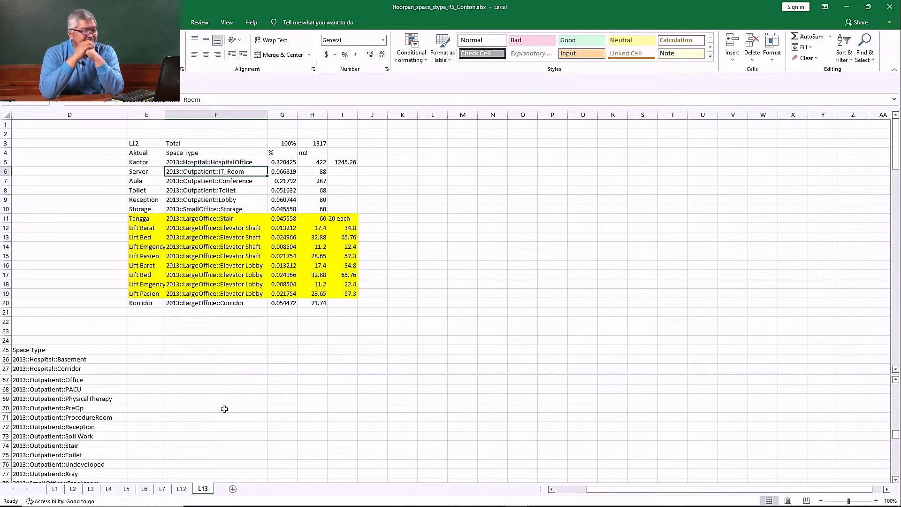
- Switch to Rhino and open the model rs_contoh.3dm from the rumah_sakit_dragonfly folder
key(alt+Tab)
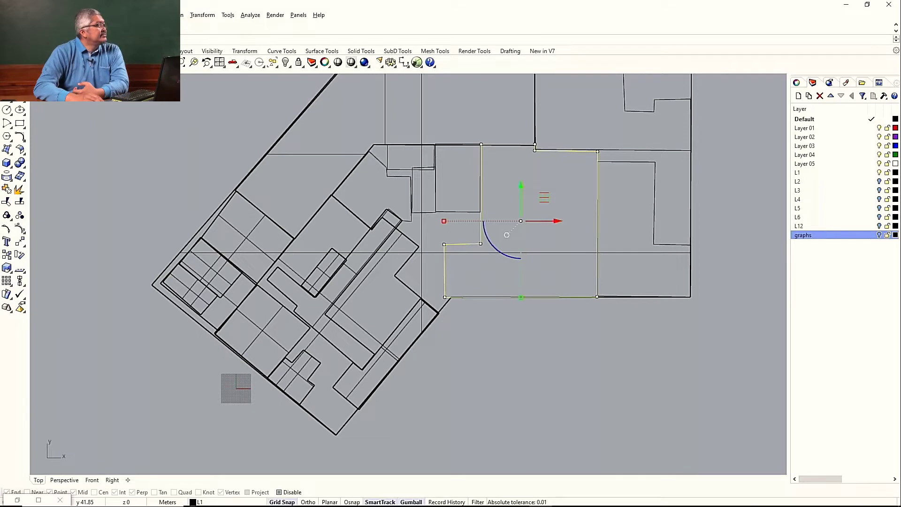
click(463, 277)
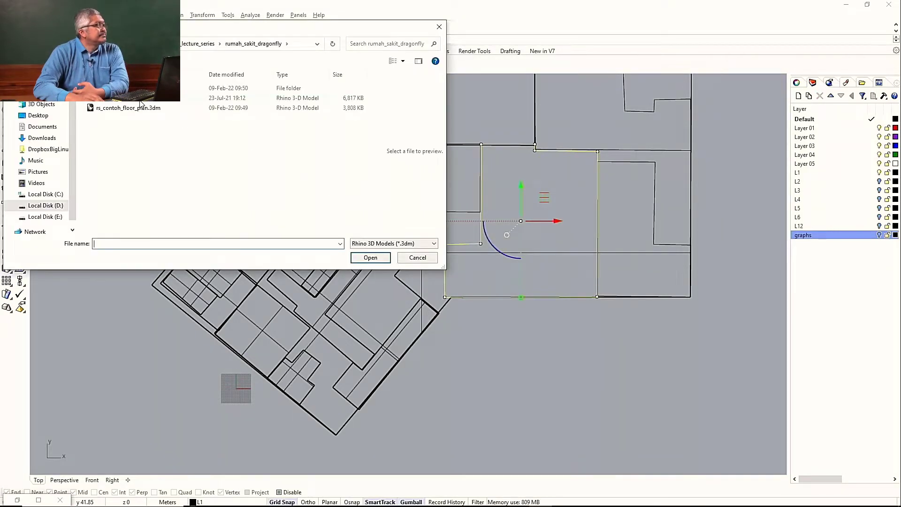
click(141, 100)
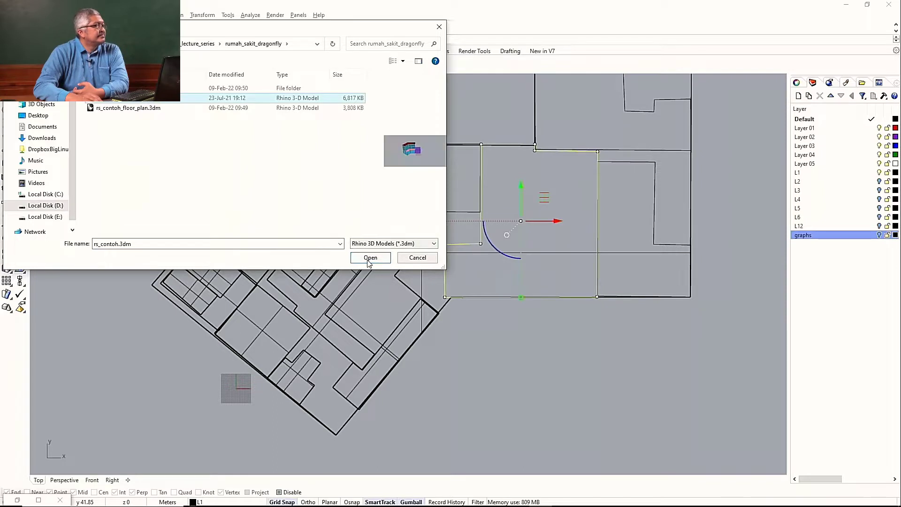
click(369, 260)
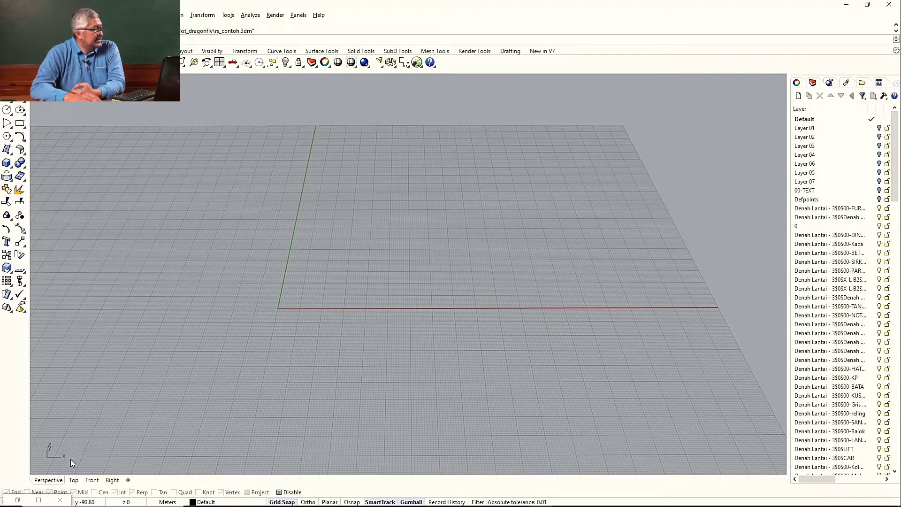
- Restore Grasshopper to a smaller window beside the Rhino viewport and show the preview of the RS Contoh Brep
click(41, 501)
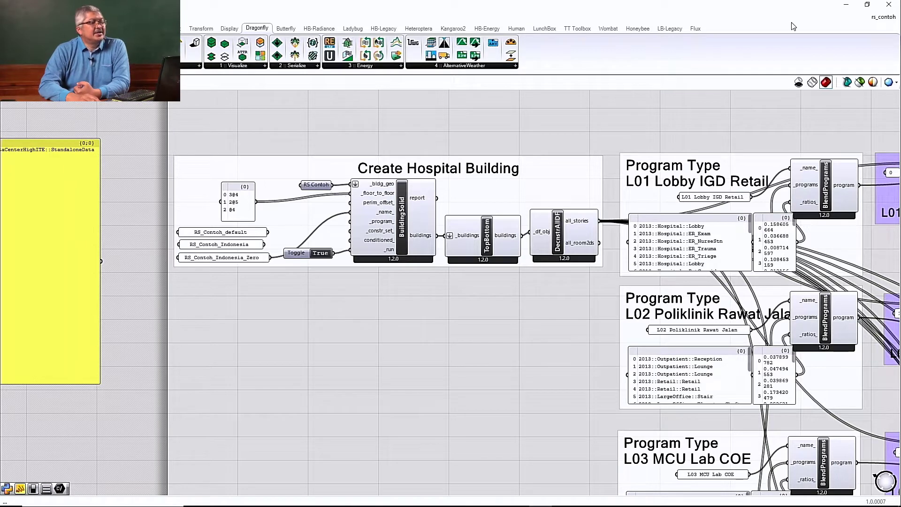
click(867, 5)
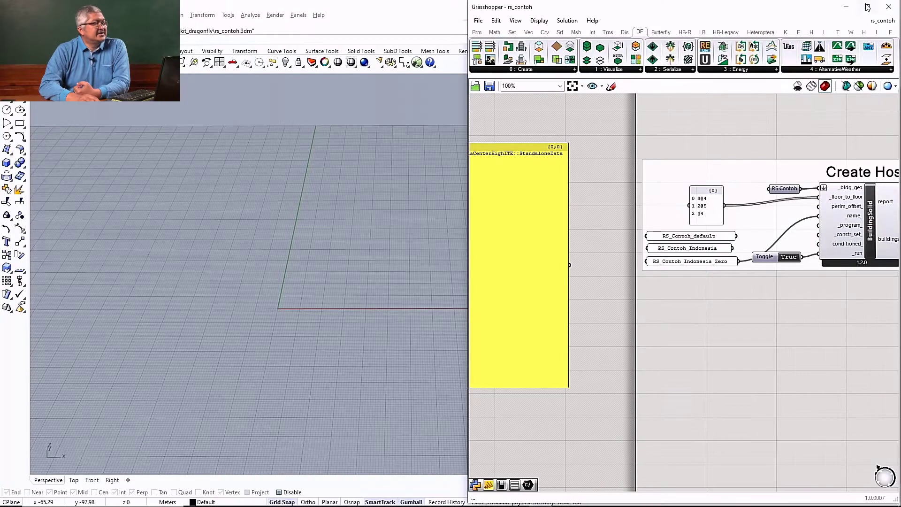
click(790, 190)
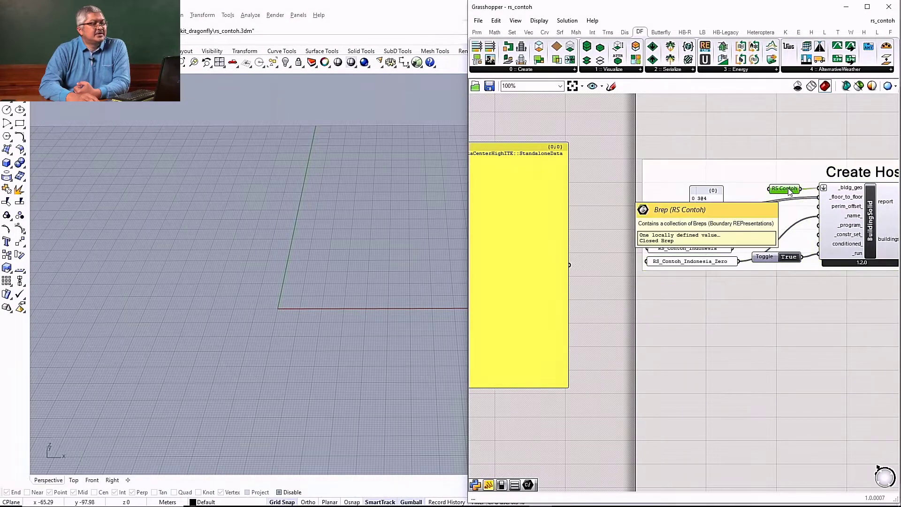
middle_click(792, 192)
click(807, 169)
right_drag(243, 261, 288, 298)
click(785, 325)
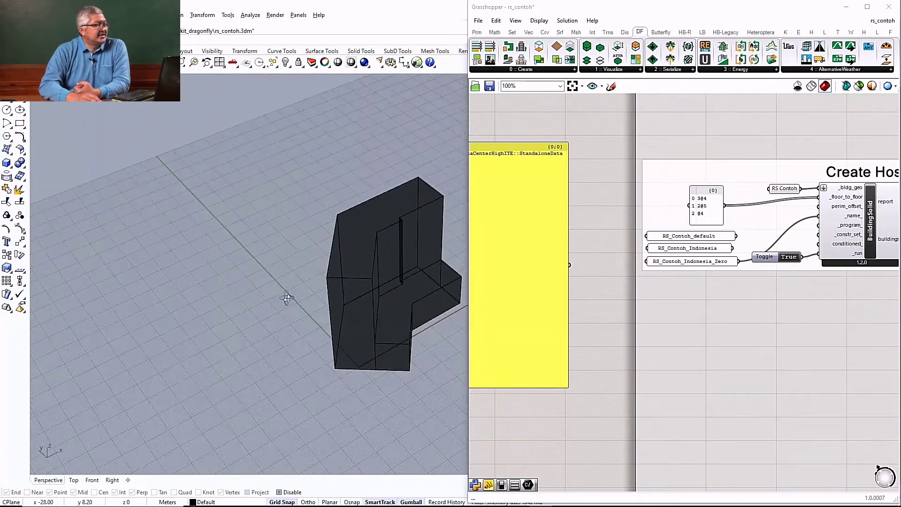
- Disable the preview of the RS Contoh Brep so the building mass is hidden in the Rhino viewport
scroll(433, 298, up, 7)
scroll(390, 308, down, 7)
mouse_move(390, 308)
right_down()
mouse_move(348, 296)
mouse_move(264, 295)
mouse_move(294, 262)
mouse_move(382, 298)
right_up()
click(785, 189)
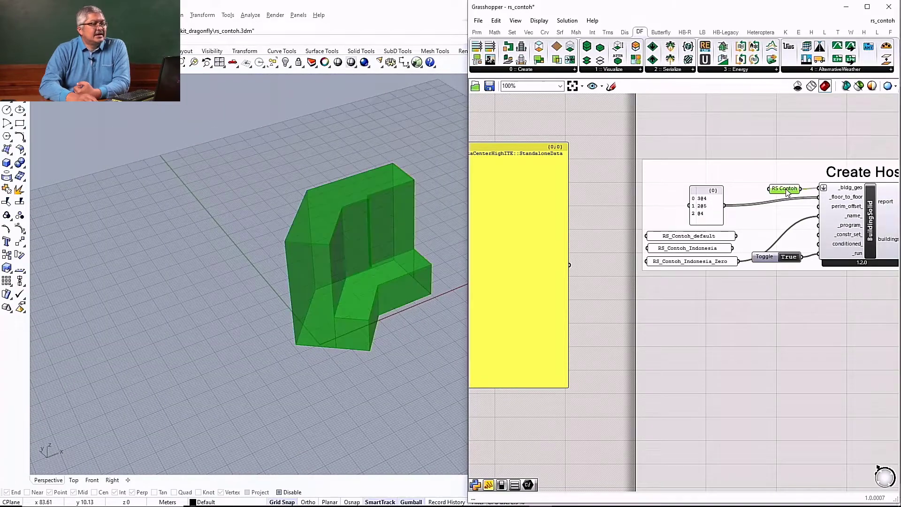
middle_click(785, 189)
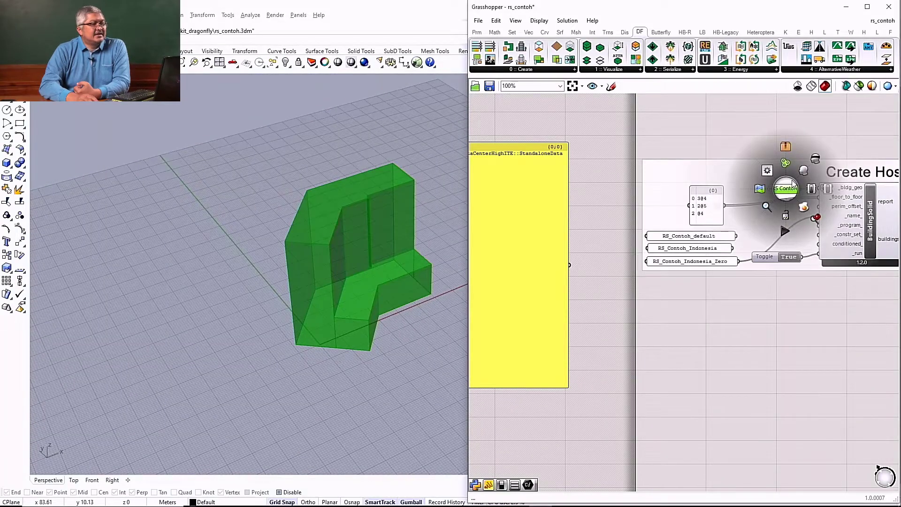
click(815, 158)
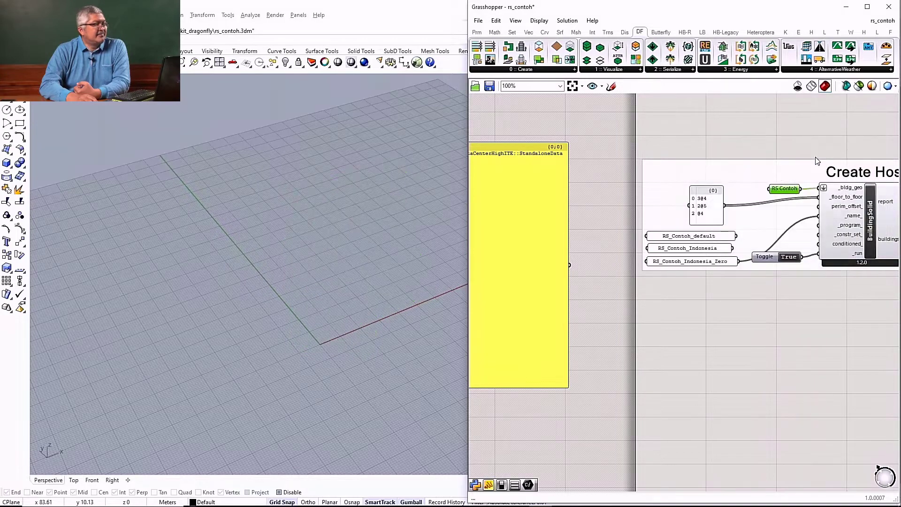
- Re-enable the RS Contoh preview to inspect the mass from another side, and disable the preview again
middle_click(793, 188)
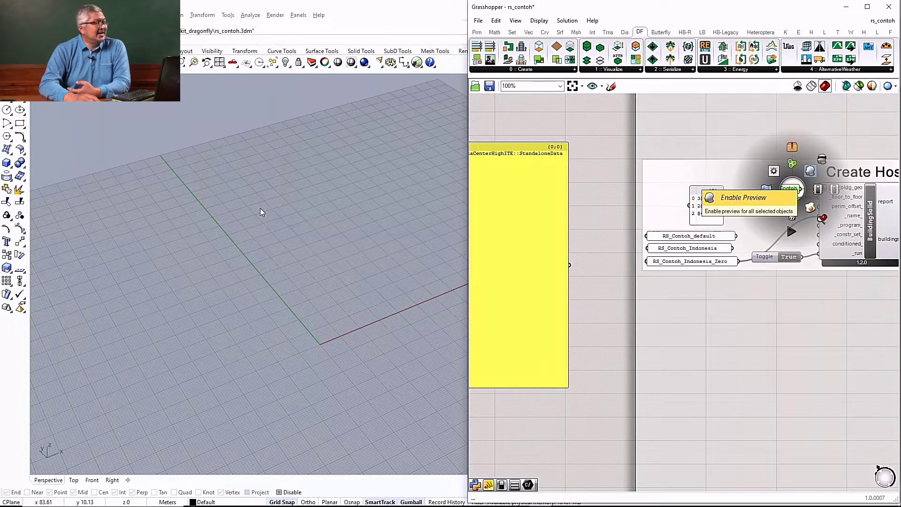
click(260, 221)
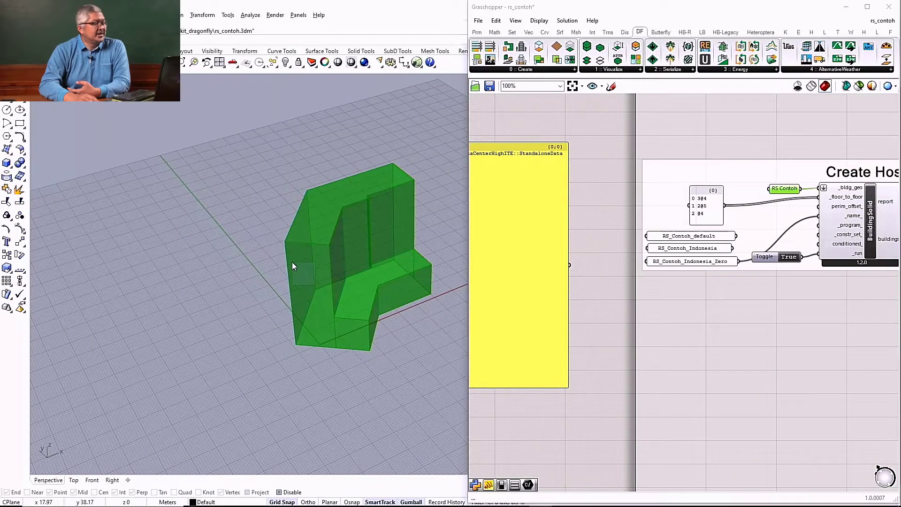
right_drag(292, 262, 418, 256)
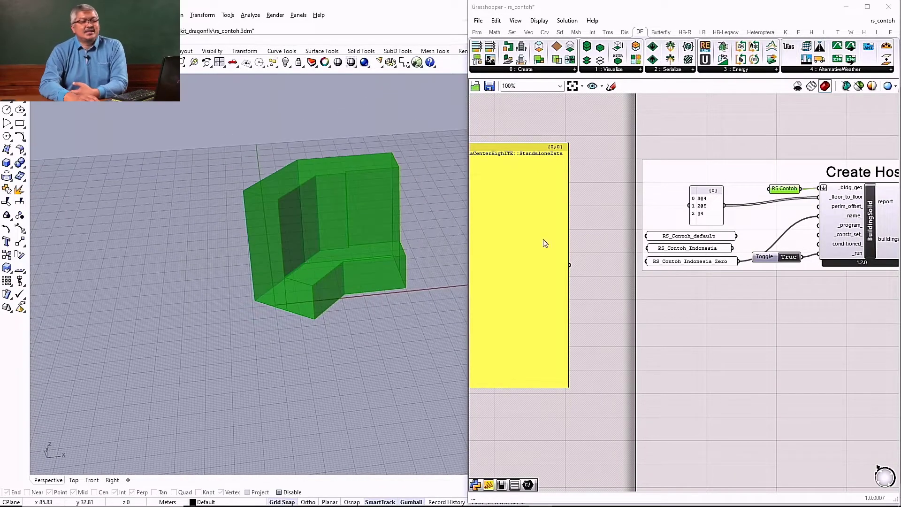
middle_click(789, 188)
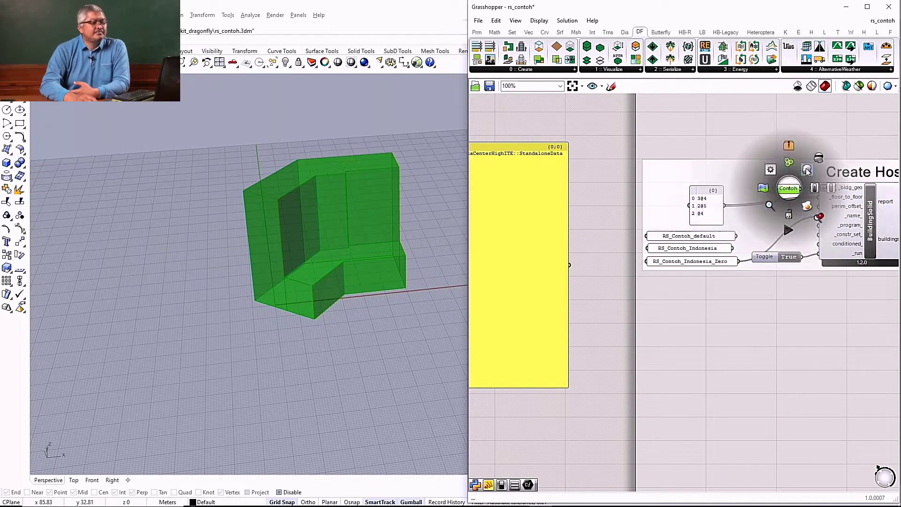
click(807, 171)
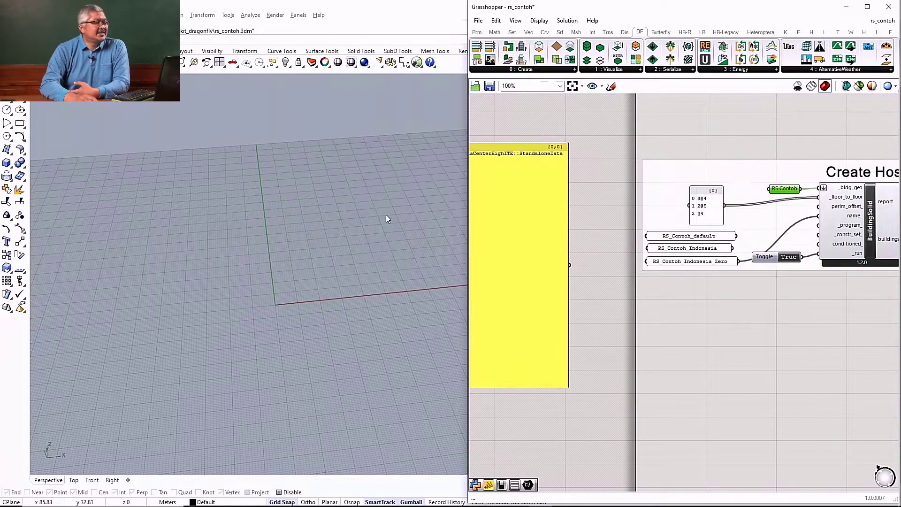
- Minimize Grasshopper and turn on Layer 01 in Rhino to examine its detailed floor plan from above
click(847, 7)
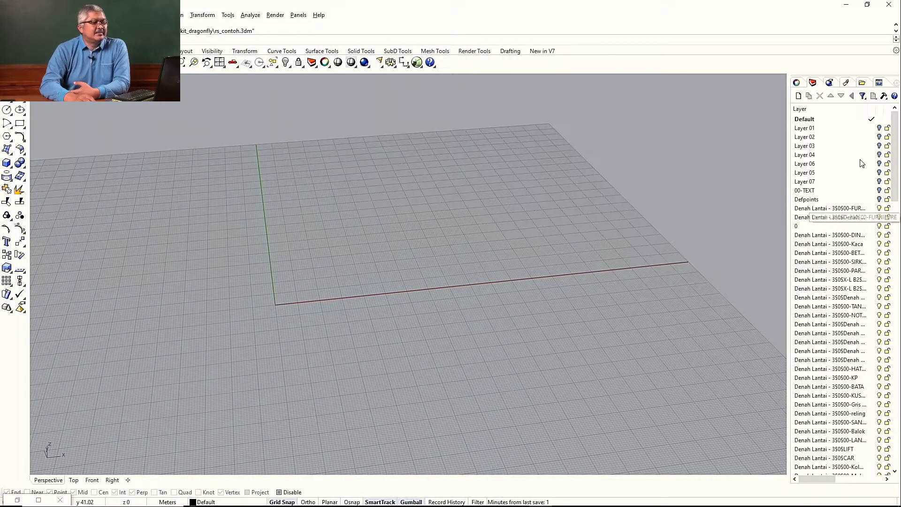
click(881, 128)
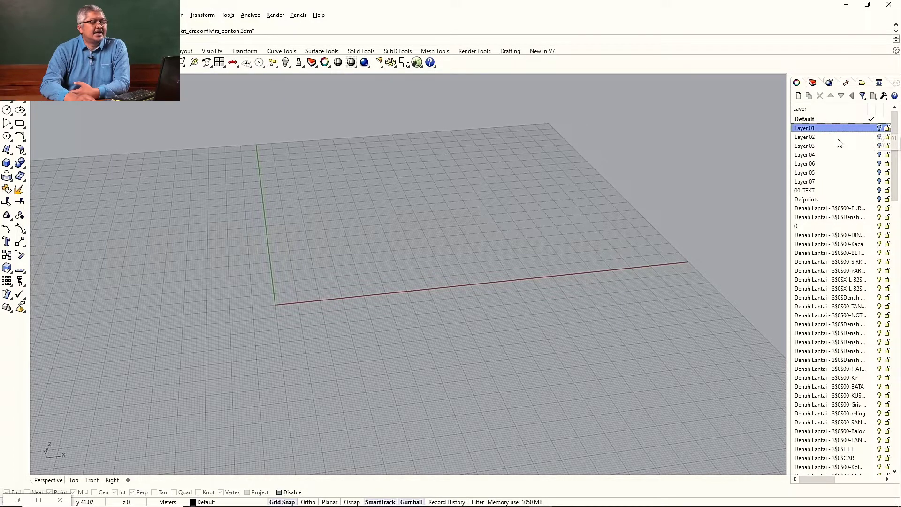
scroll(554, 249, down, 2)
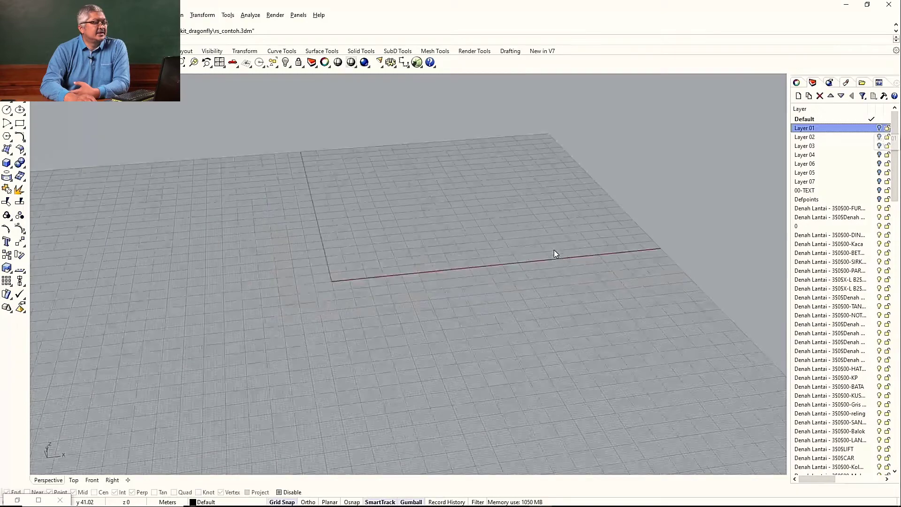
click(879, 128)
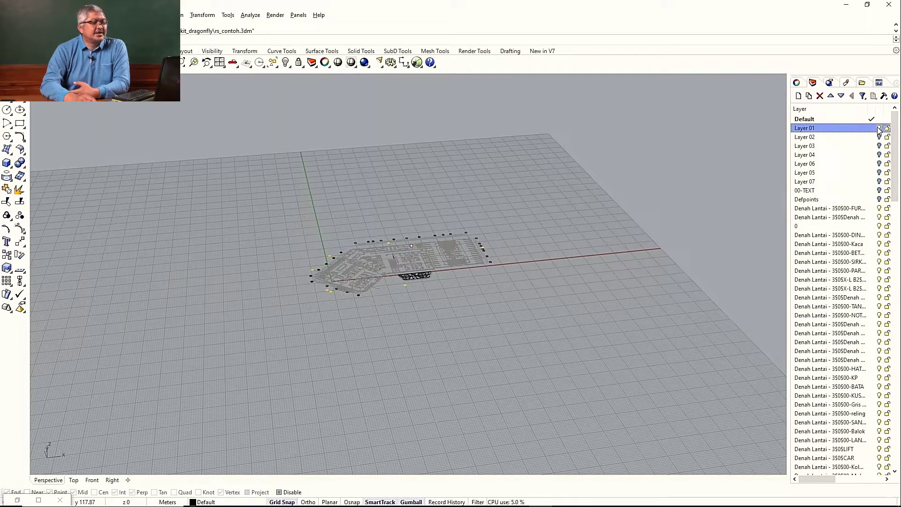
scroll(455, 256, up, 2)
scroll(456, 258, up, 3)
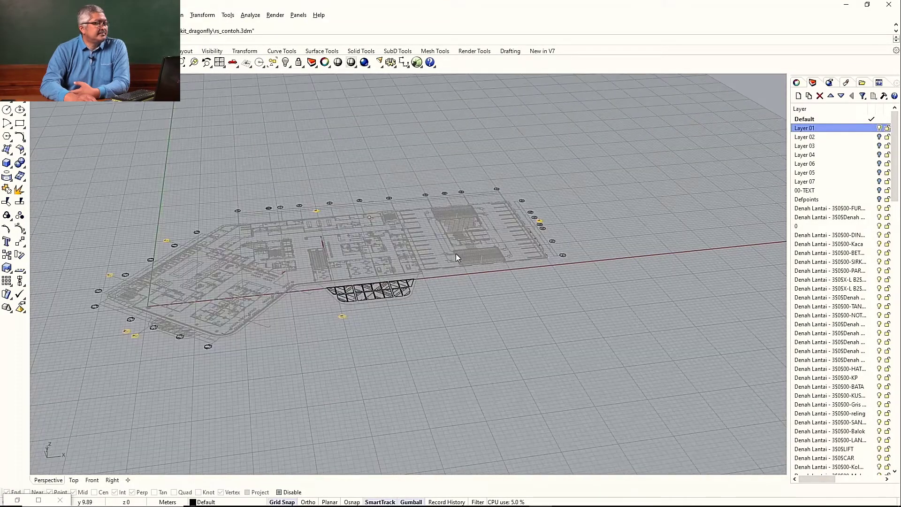
right_drag(576, 204, 565, 268)
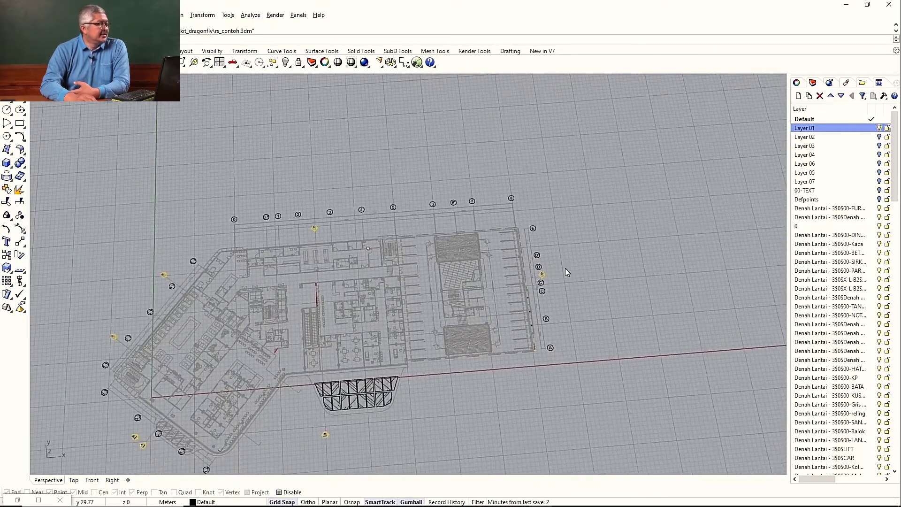
scroll(284, 334, up, 3)
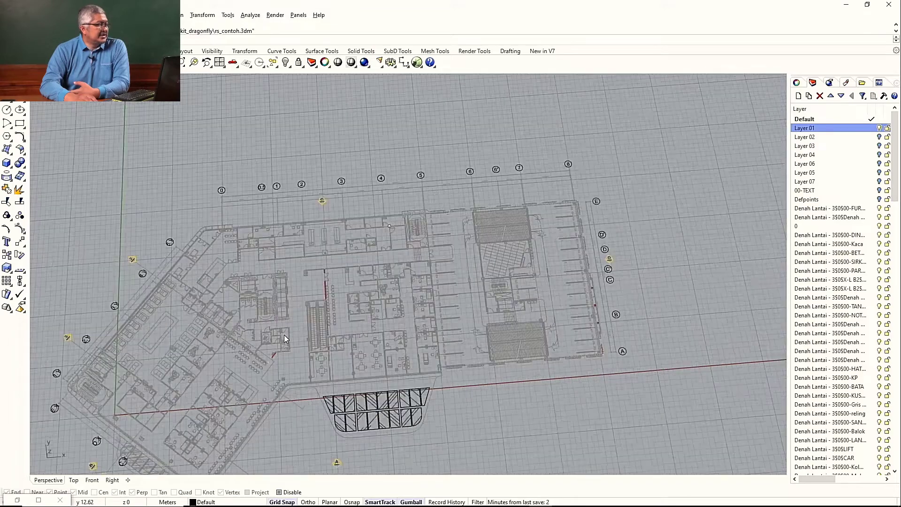
scroll(455, 243, down, 4)
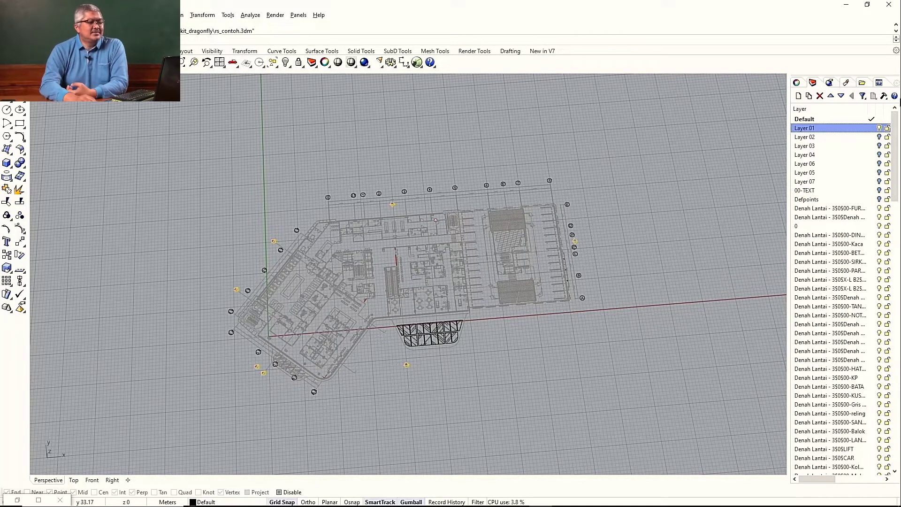
- Turn on Layers 02 and 03, and hide the plans on Layers 02 and 01 to isolate the Layer 03 outline
click(880, 138)
click(880, 138)
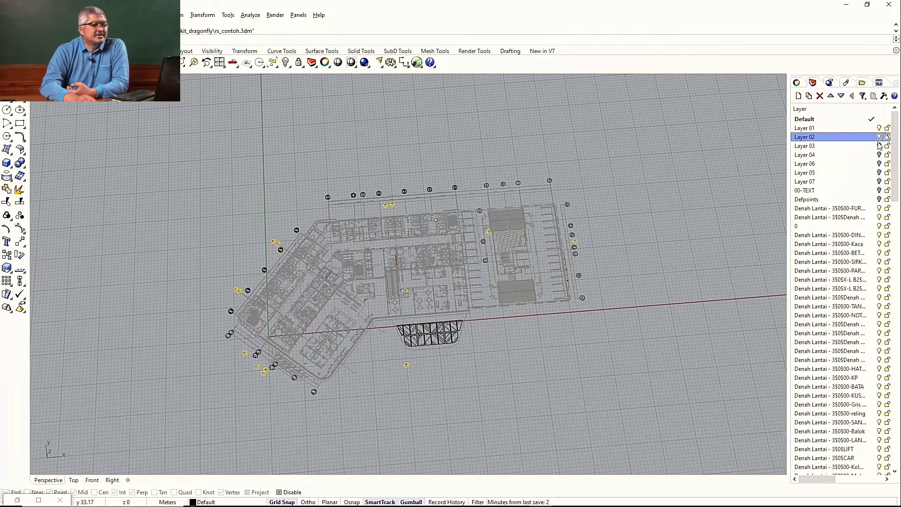
click(880, 147)
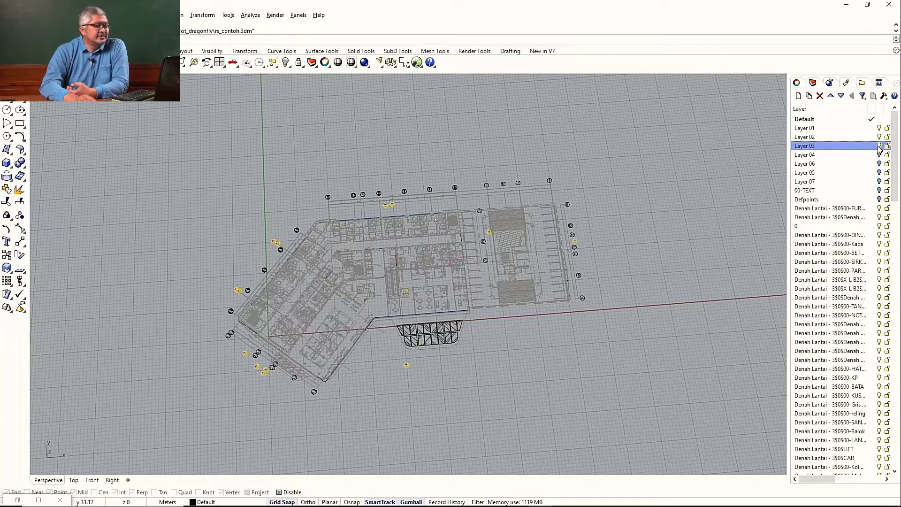
click(879, 137)
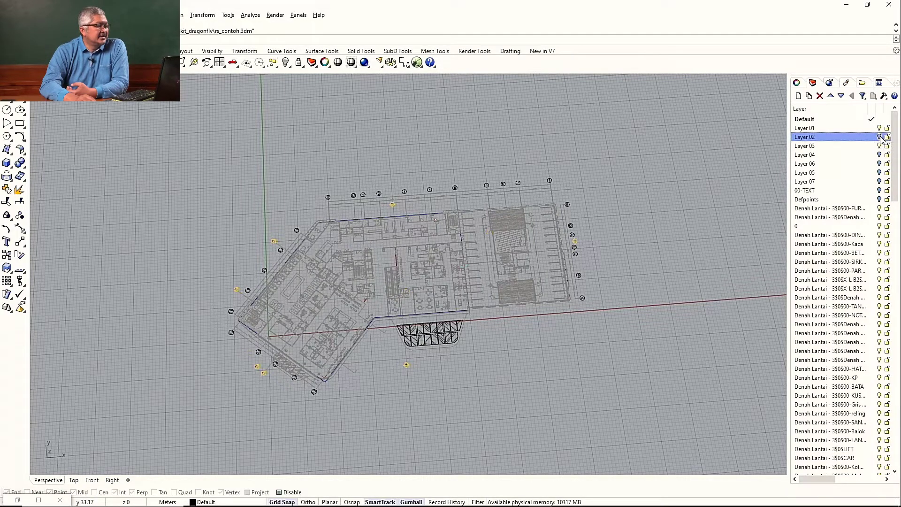
click(880, 128)
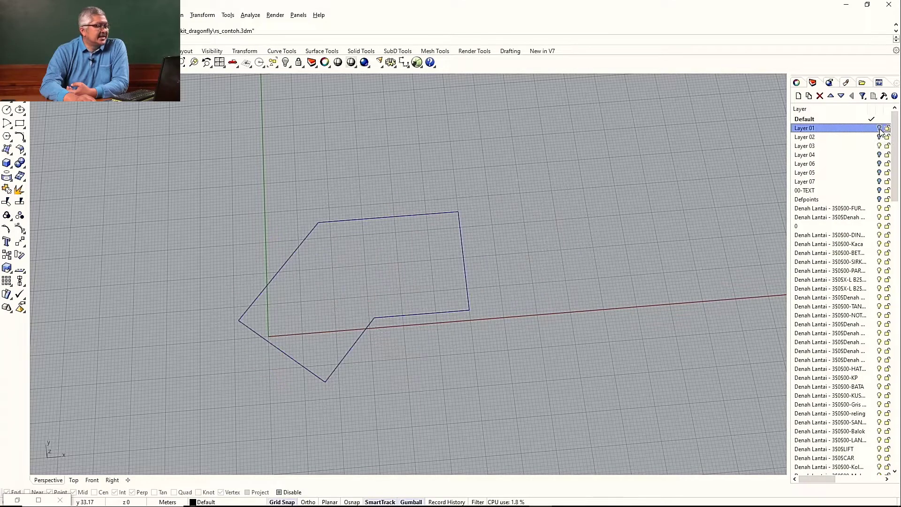
right_drag(530, 316, 532, 290)
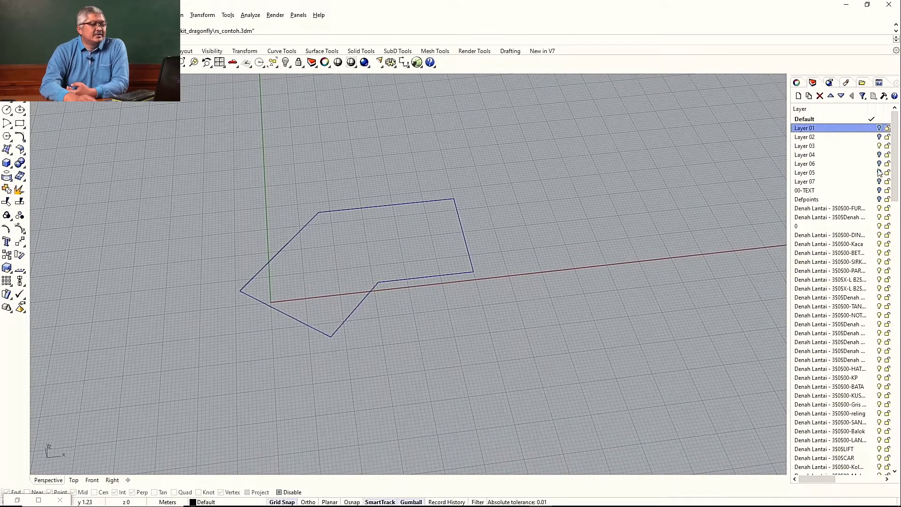
- Compare the floor outlines on Layers 03 and 04 by switching the visibility of each layer off and on
click(879, 155)
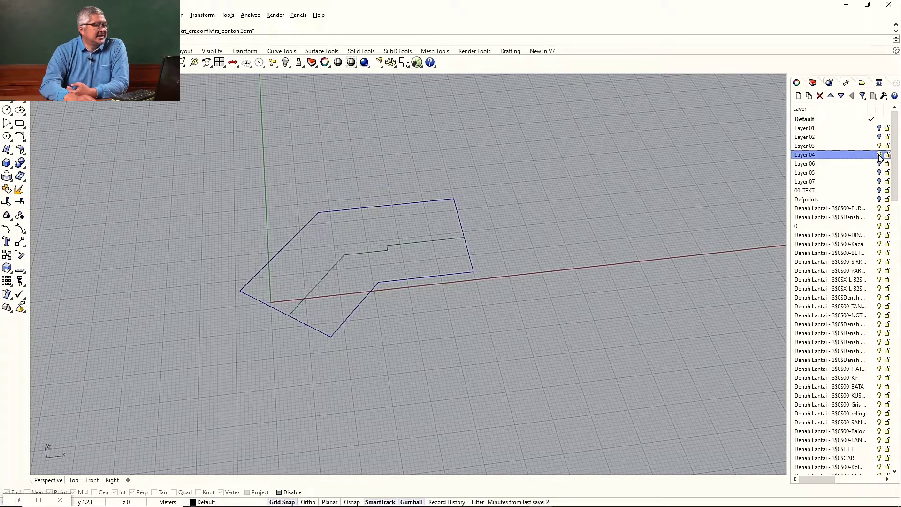
click(879, 155)
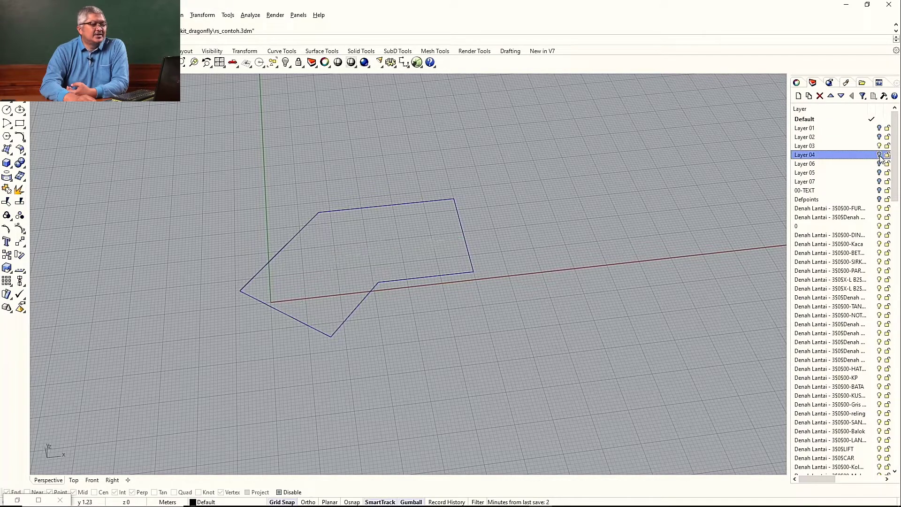
click(880, 156)
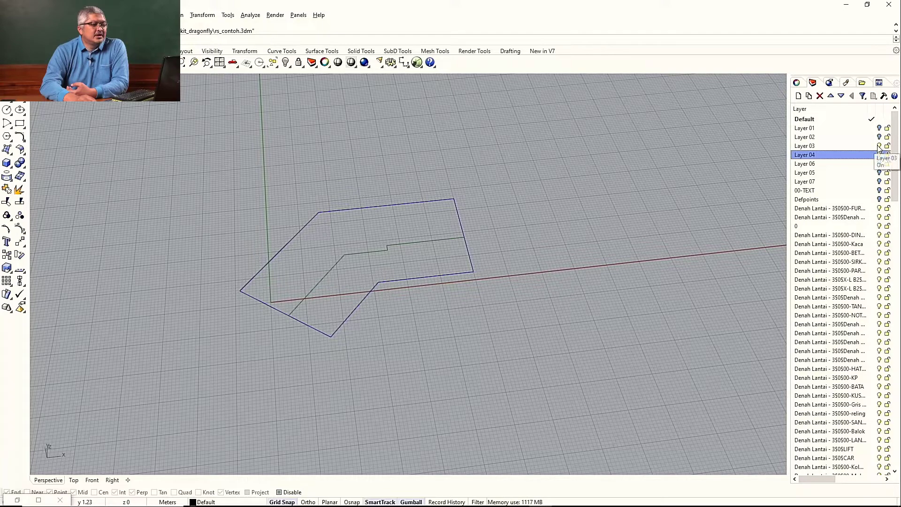
click(879, 147)
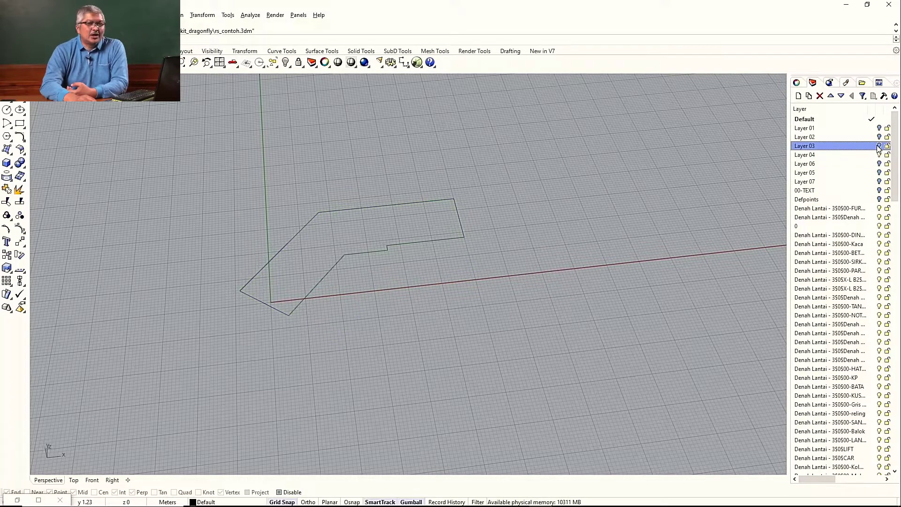
click(878, 147)
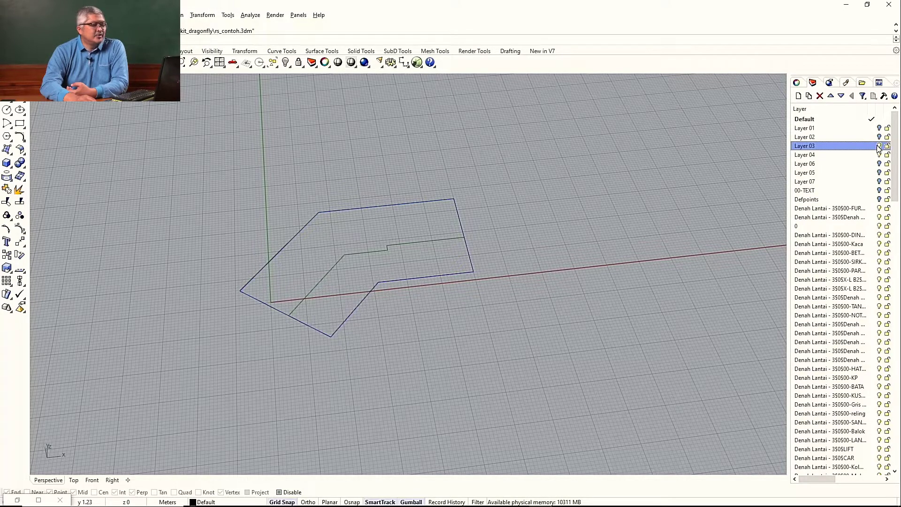
click(879, 155)
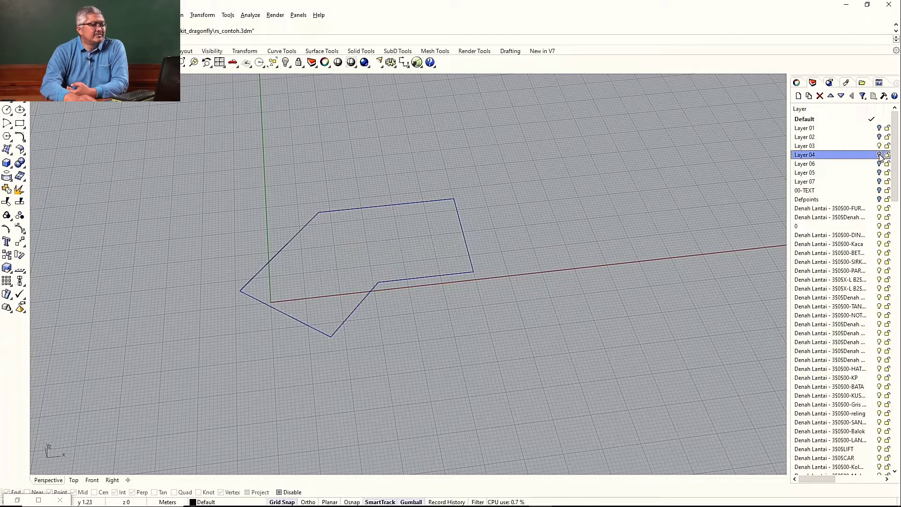
click(879, 155)
click(879, 147)
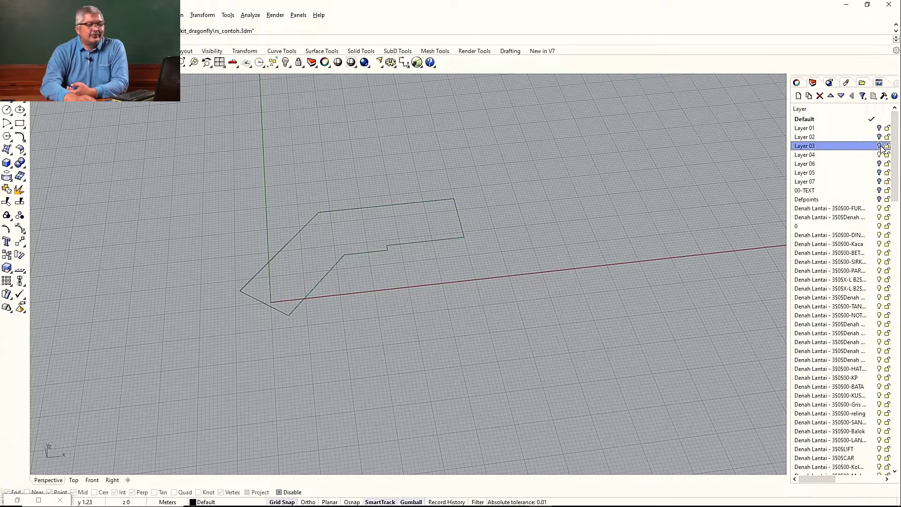
click(879, 146)
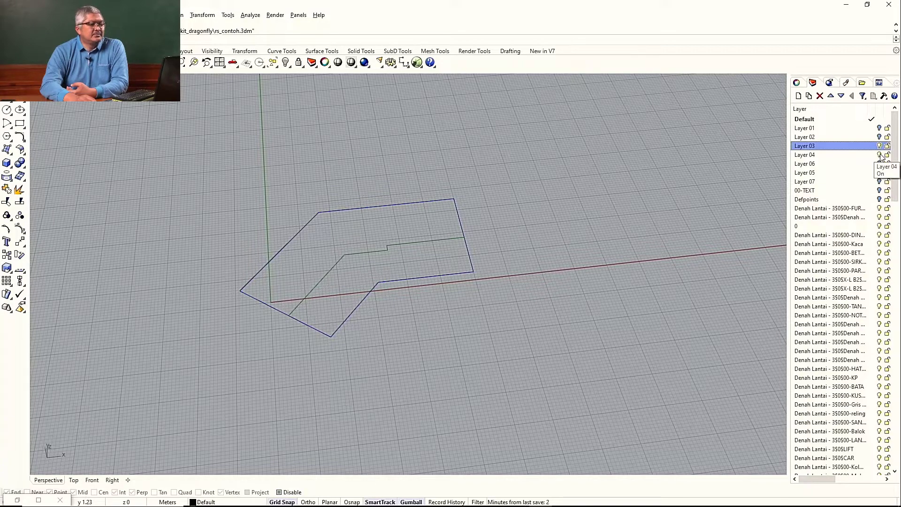
- Hide the outlines on Layers 03 and 04, and turn on Layer 06 to inspect the building mass
click(880, 155)
click(879, 145)
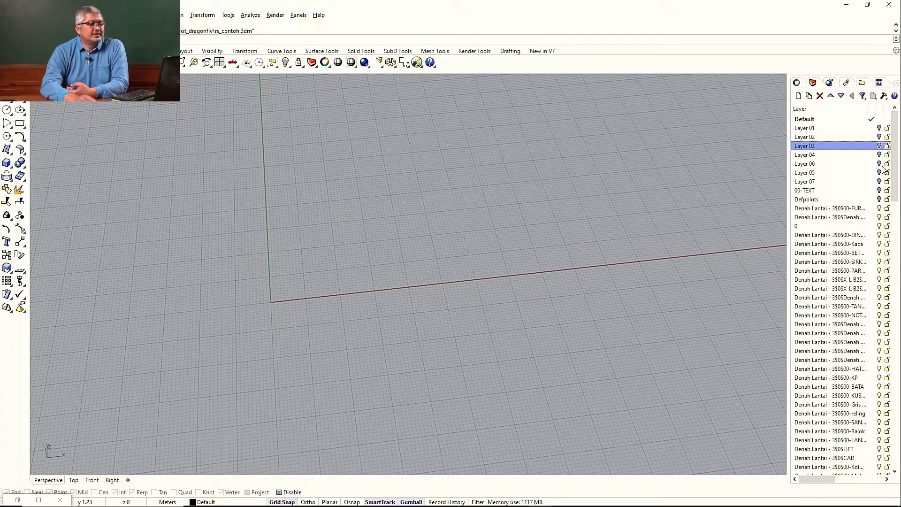
click(879, 155)
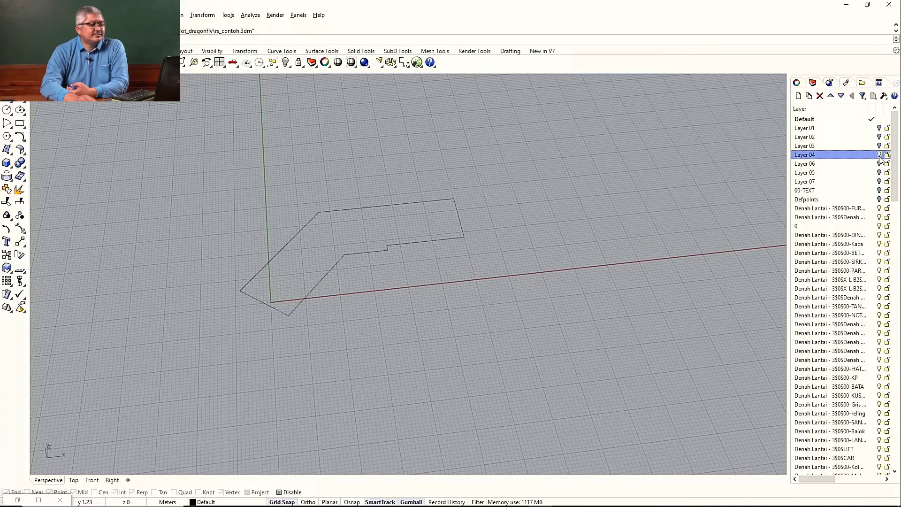
click(879, 155)
click(880, 164)
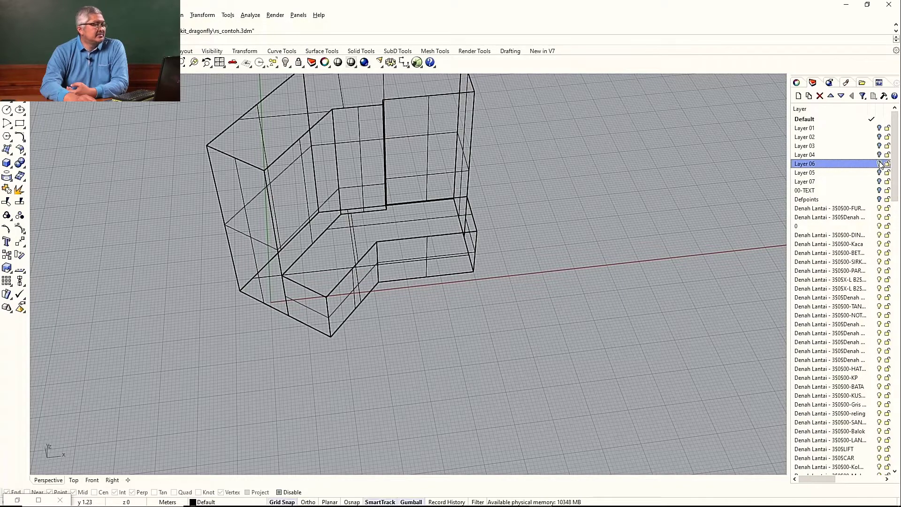
click(466, 243)
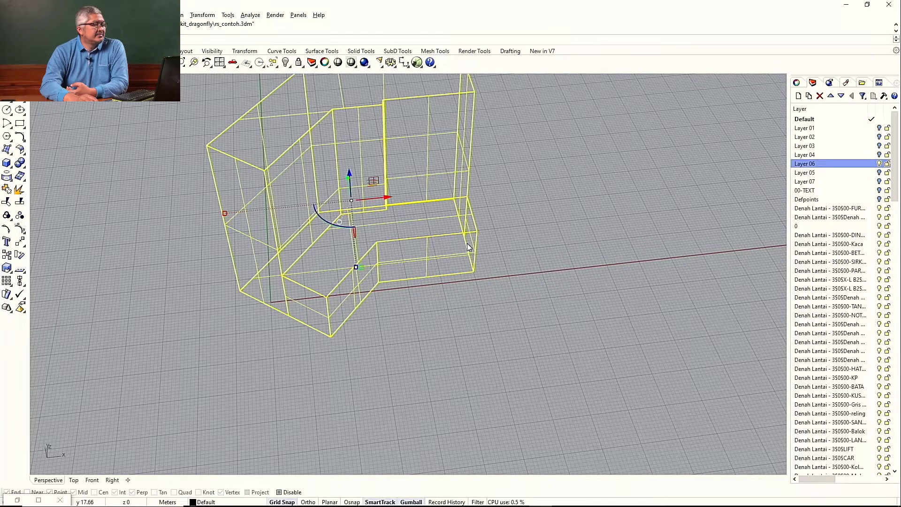
click(538, 242)
- Show the Layer 05 outline beside the mass briefly, hide it again, and examine the podium of the mass
click(880, 172)
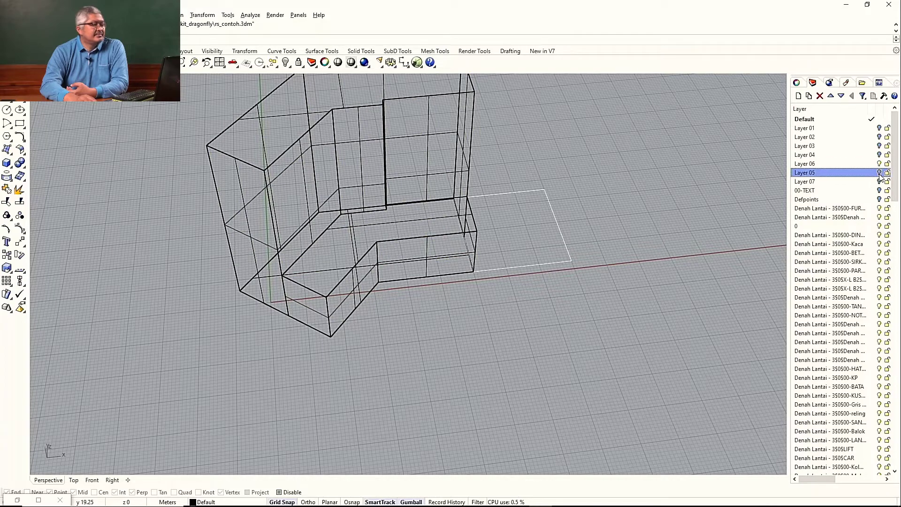
click(880, 172)
right_drag(576, 266, 525, 235)
scroll(348, 279, up, 2)
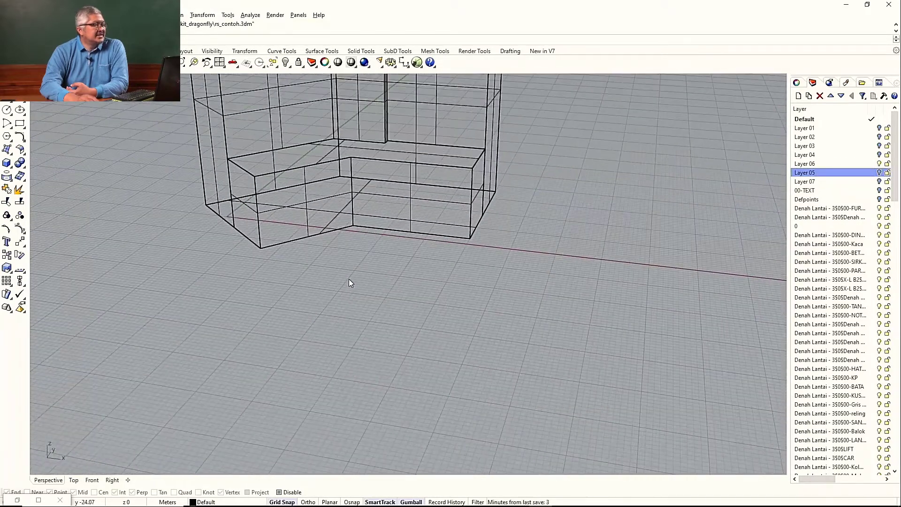
- Examine the Layer 06 building mass from several angles, and turn on Layer 04 to show the tower outline
scroll(348, 283, down, 3)
right_drag(348, 283, 419, 271)
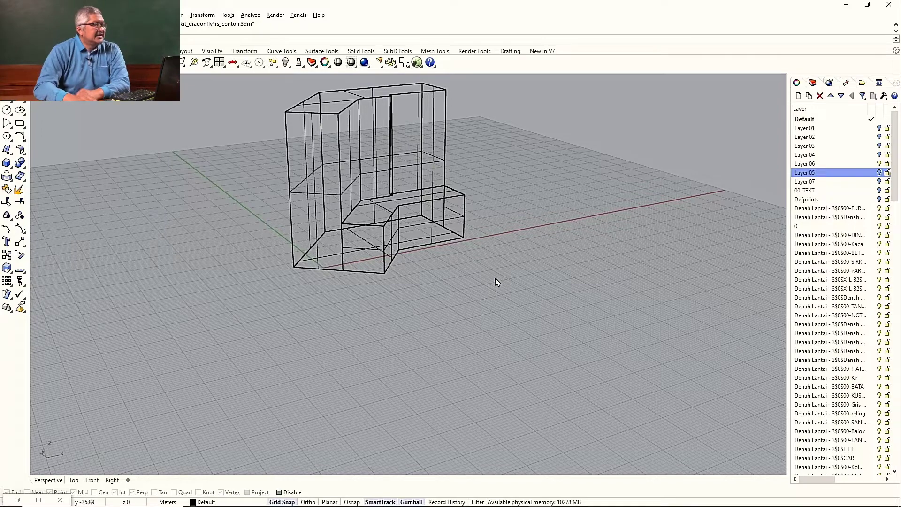
click(451, 195)
right_drag(558, 209, 588, 268)
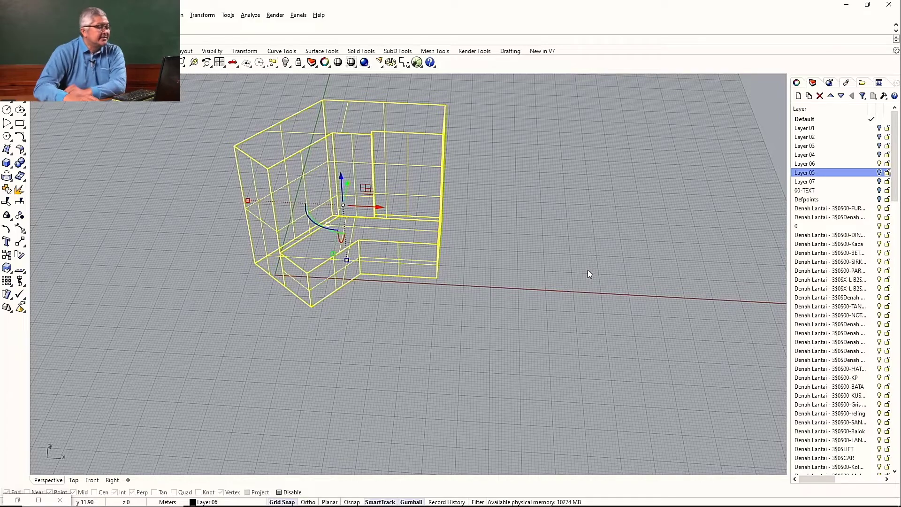
click(548, 262)
drag(511, 281, 602, 303)
right_drag(597, 262, 724, 206)
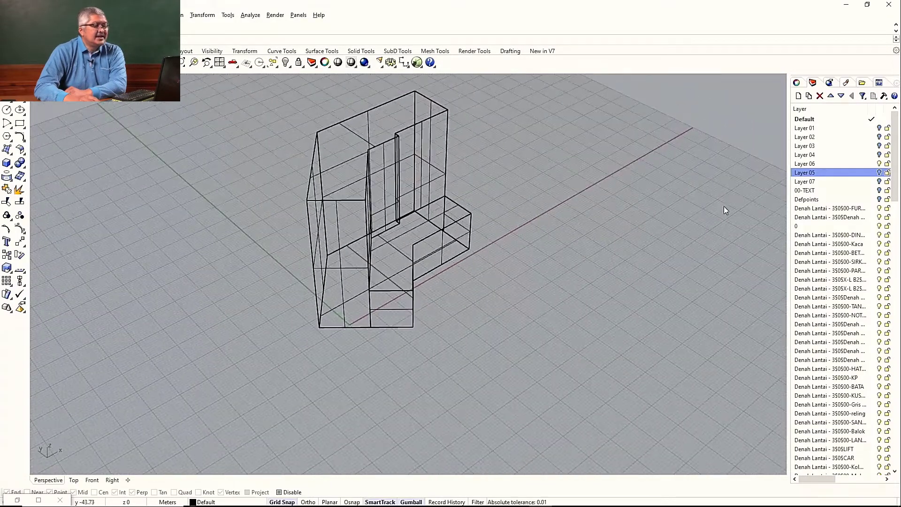
mouse_move(641, 238)
right_down()
mouse_move(569, 244)
mouse_move(516, 261)
mouse_move(553, 262)
mouse_move(637, 233)
right_up()
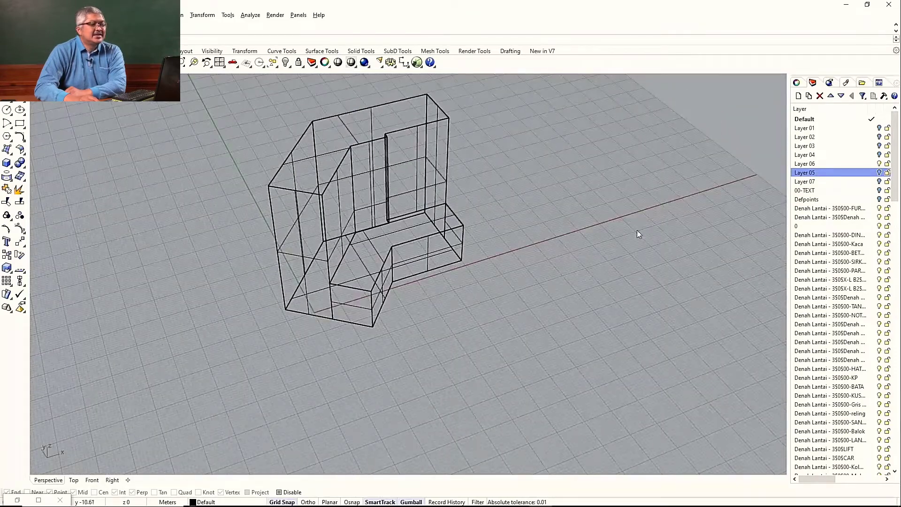
click(879, 155)
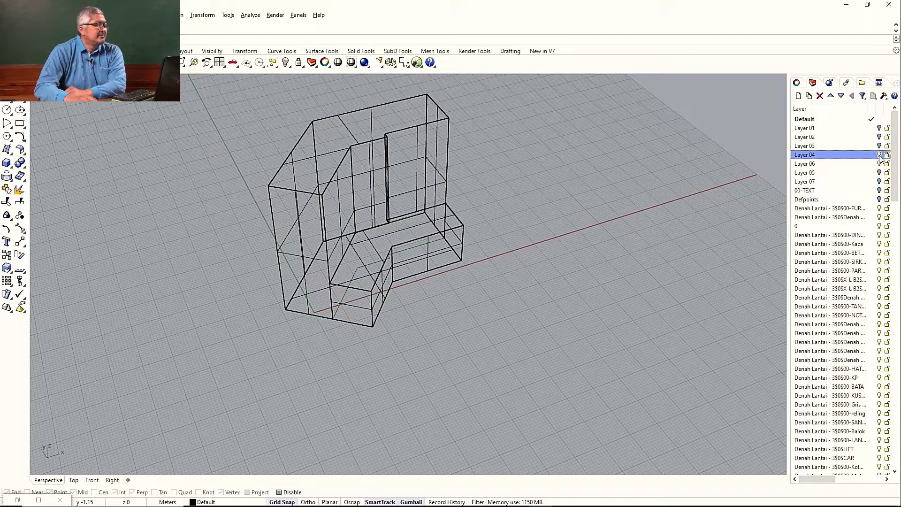
click(416, 244)
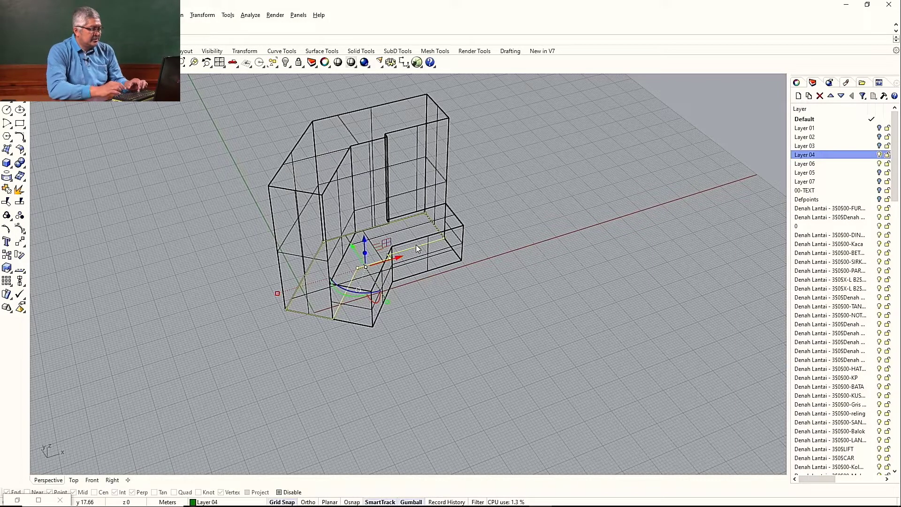
text(extru)
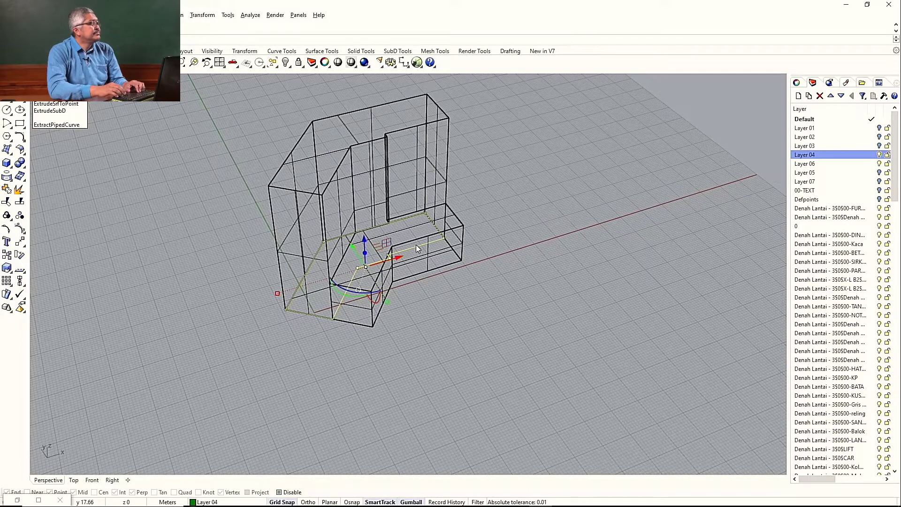
key(Return)
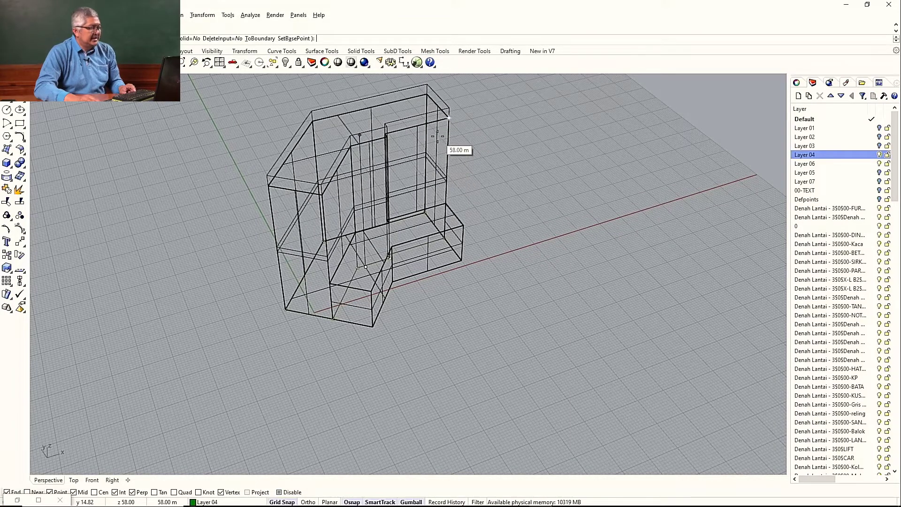
key(Escape)
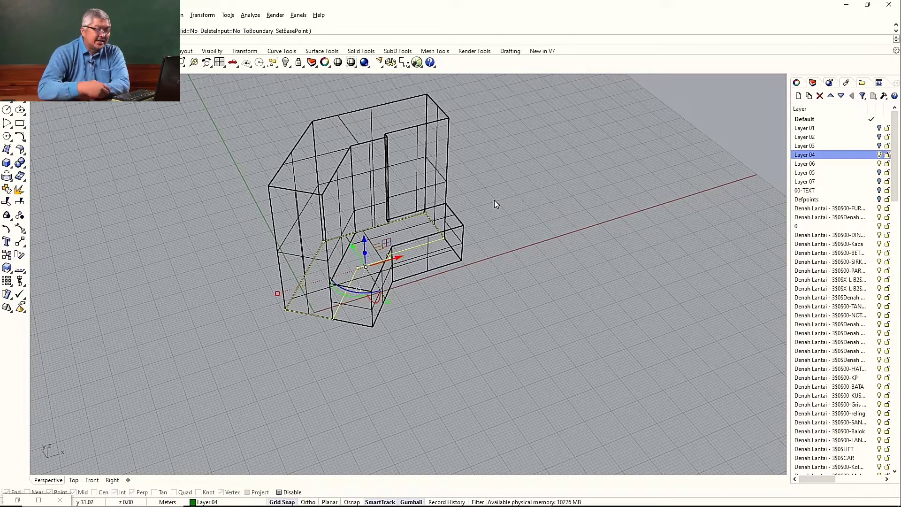
key(Escape)
- Select the Layer 06 building mass and examine its tower and podium against the Layer 04 outline
right_drag(531, 235, 543, 207)
click(373, 238)
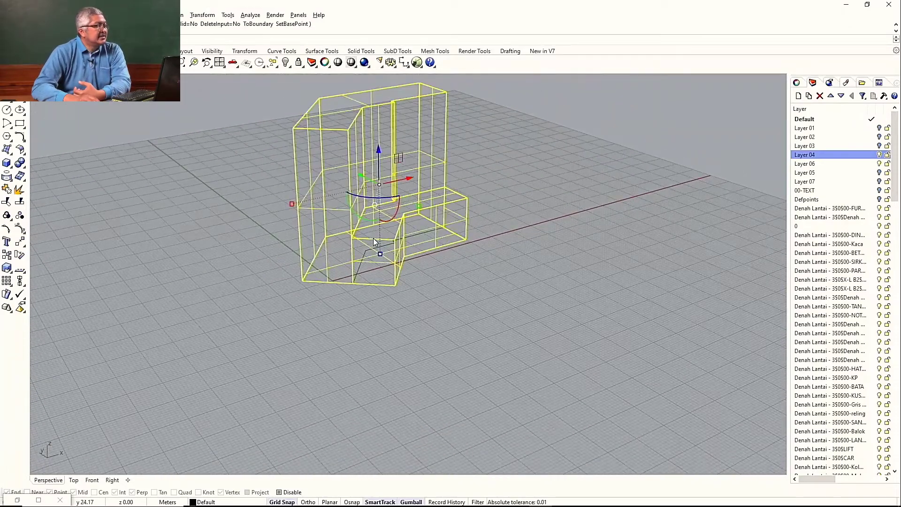
scroll(646, 204, up, 3)
scroll(646, 205, down, 2)
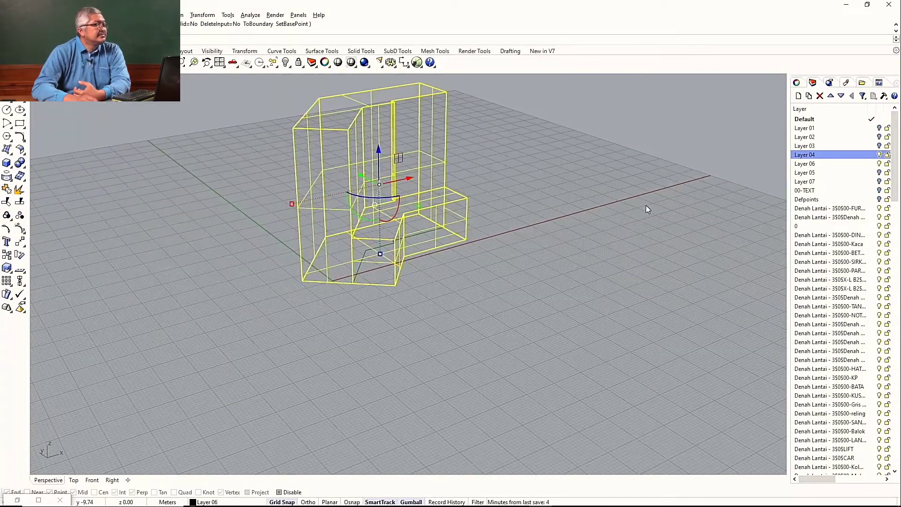
scroll(477, 212, up, 2)
scroll(529, 191, down, 2)
right_drag(529, 190, 503, 215)
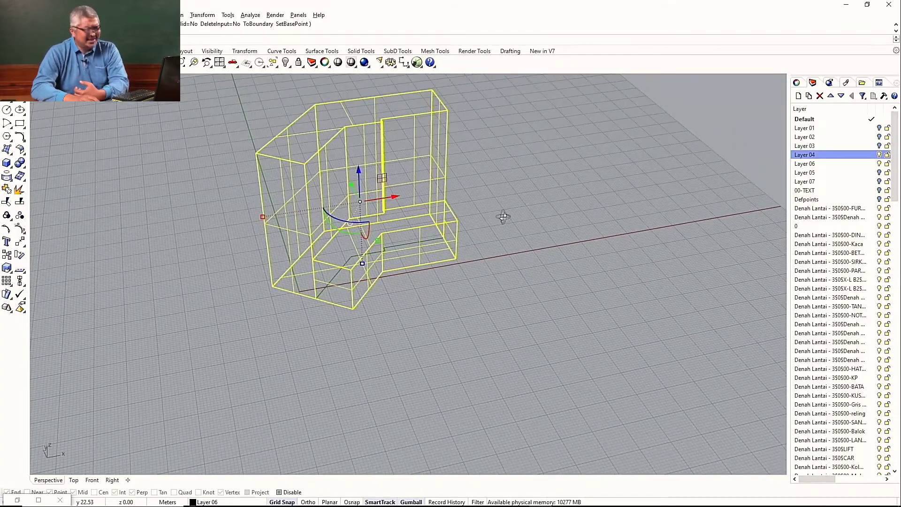
- Extrude the Layer 04 outline up to the top corner of the existing mass's tower
click(406, 245)
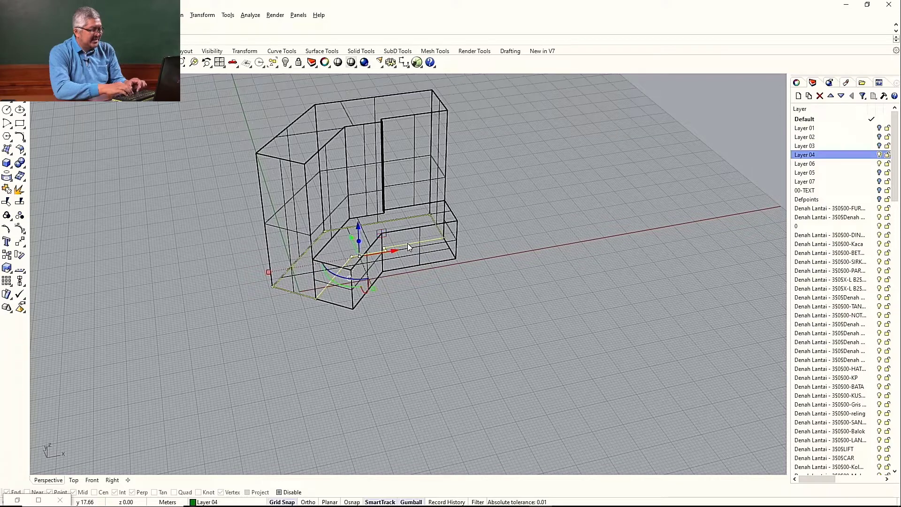
text(extru)
key(Return)
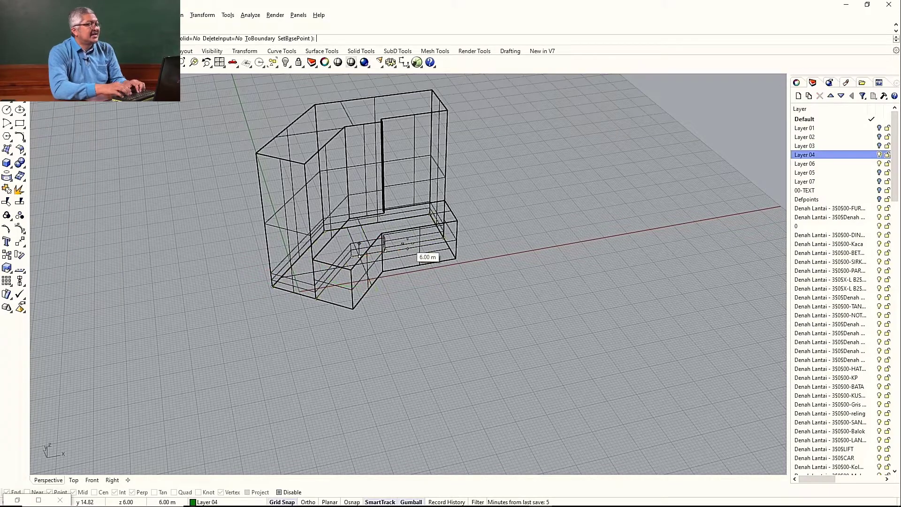
click(445, 108)
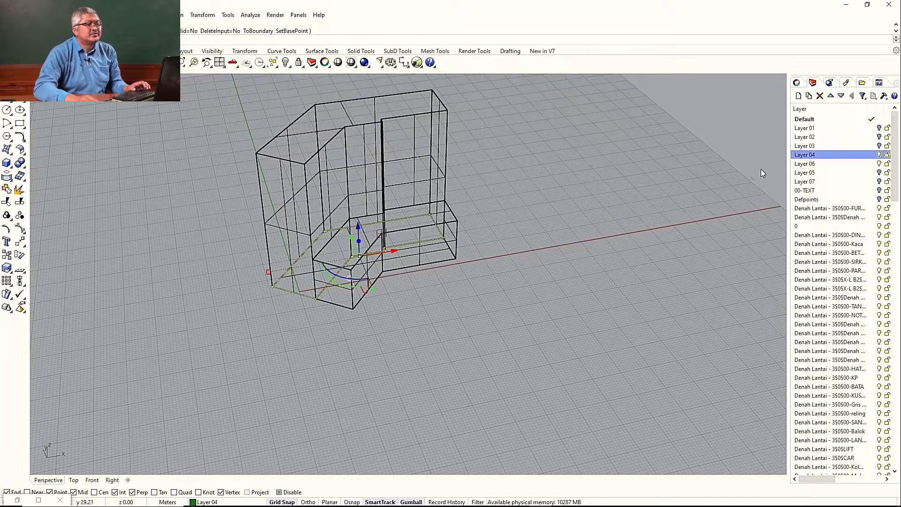
- Hide Layers 06 and 04, check the extruded tower, and turn on the Layer 03 outline
click(880, 164)
right_drag(532, 244, 500, 268)
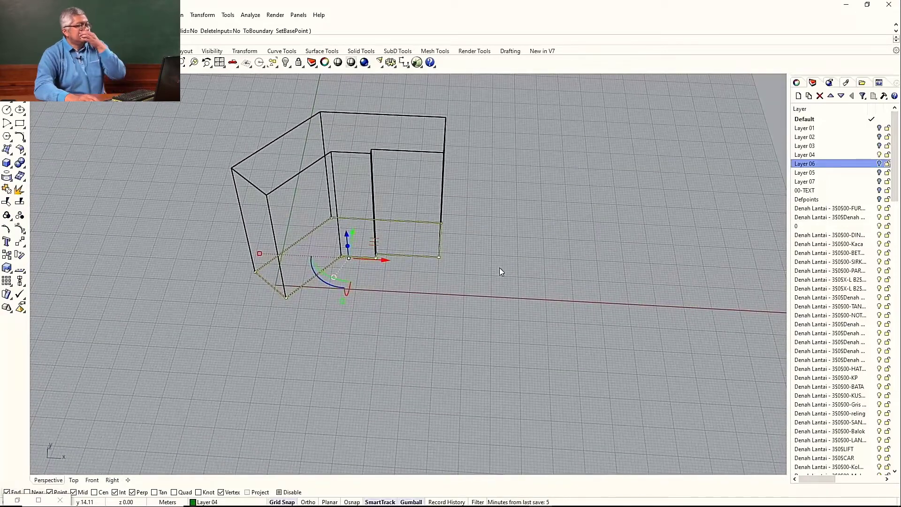
click(410, 152)
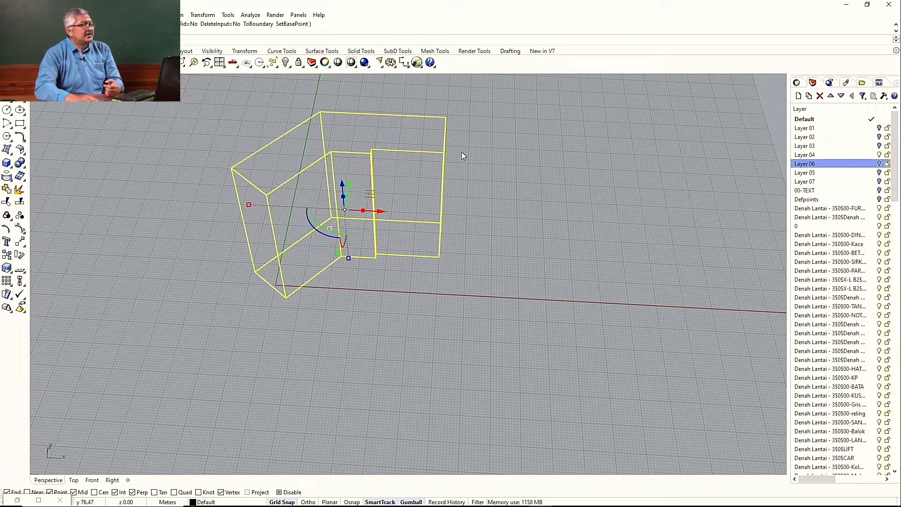
click(485, 151)
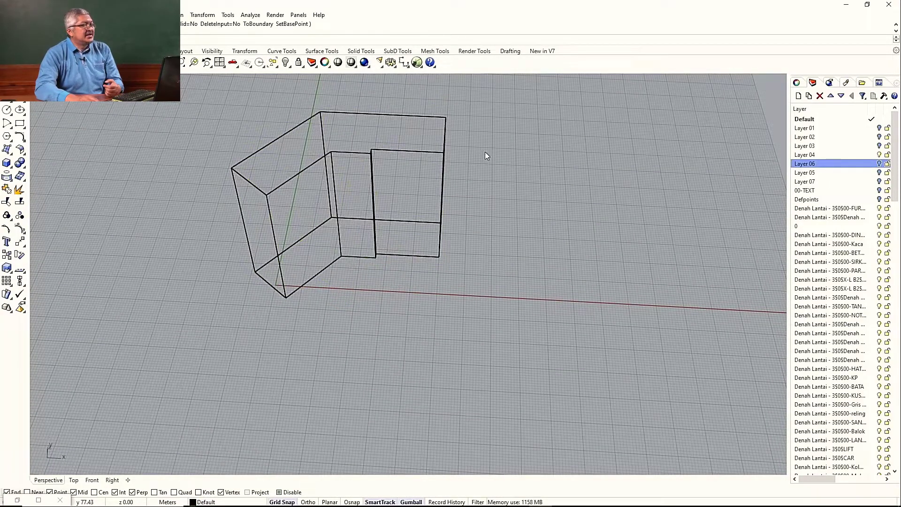
click(880, 156)
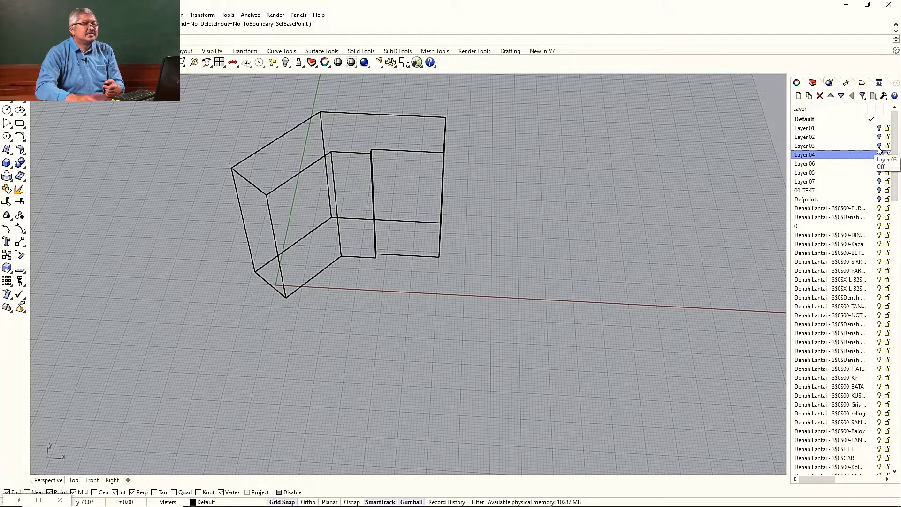
click(879, 146)
- Turn Layer 06 back on and extrude the Layer 03 outline up to the top corner of the podium
click(438, 285)
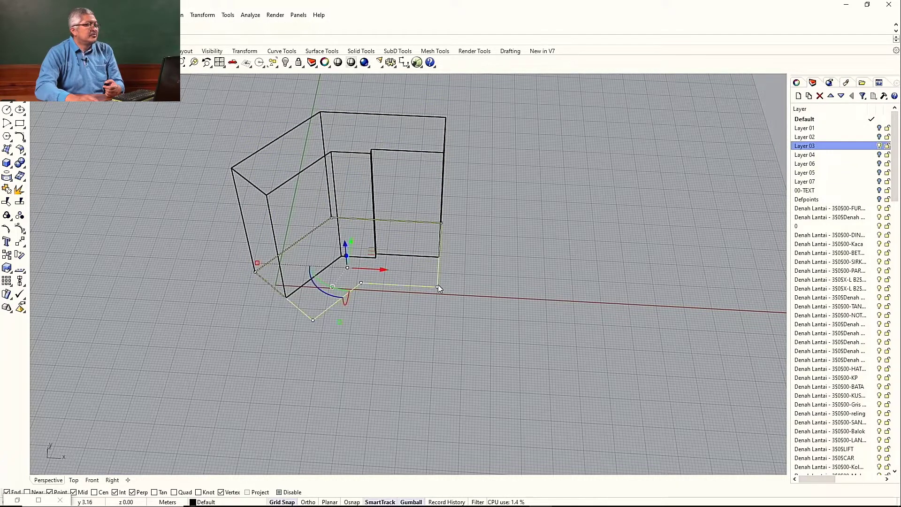
click(879, 164)
right_drag(678, 253, 616, 277)
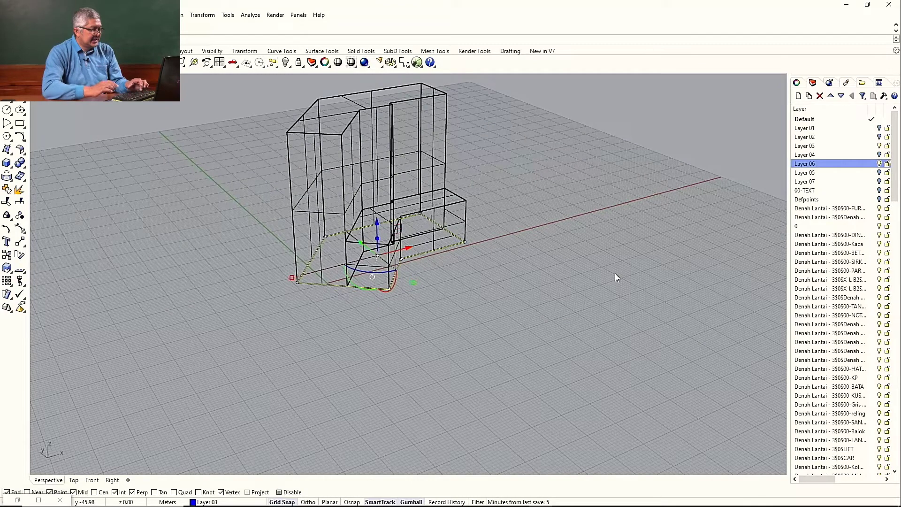
text(extru)
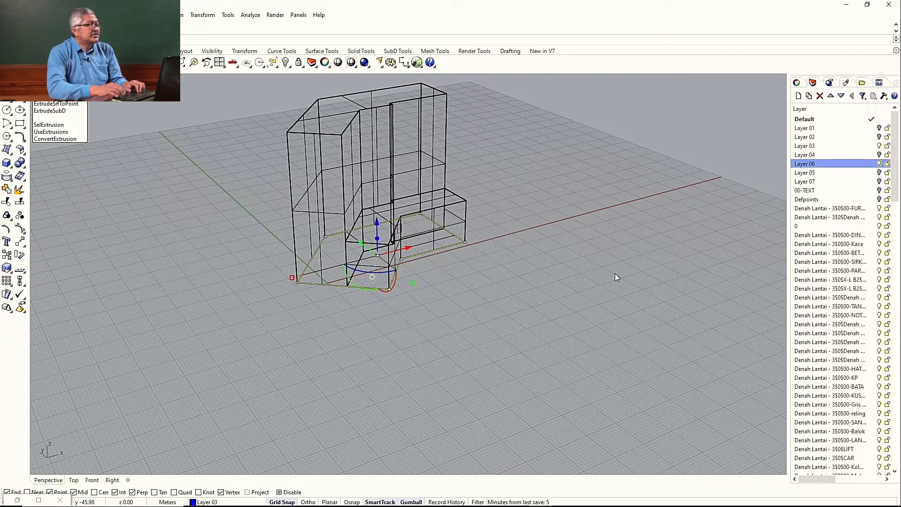
key(Return)
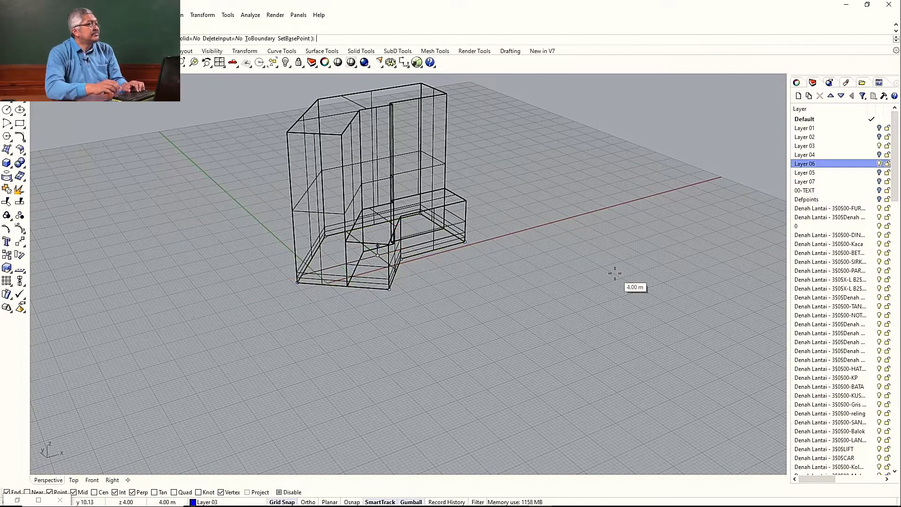
click(466, 201)
key(Escape)
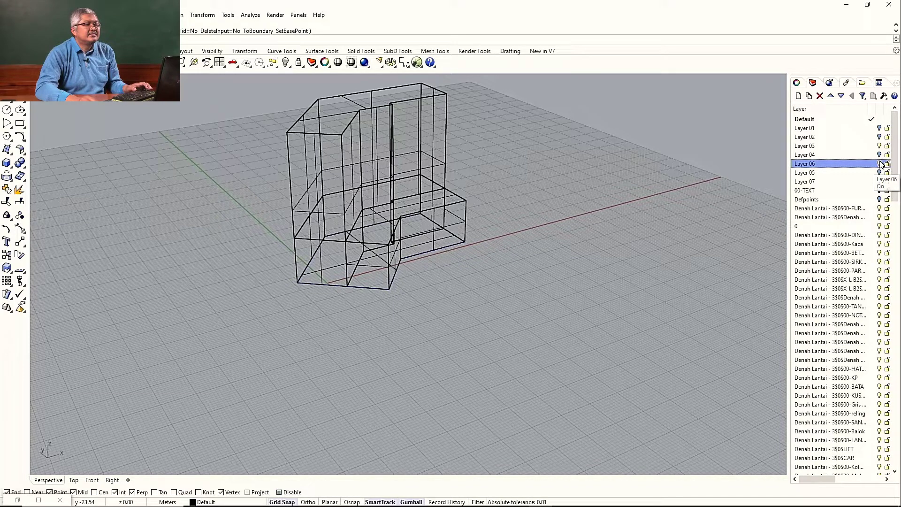
- Hide Layers 06 and 03 to isolate the newly extruded tower and podium
click(880, 163)
click(879, 146)
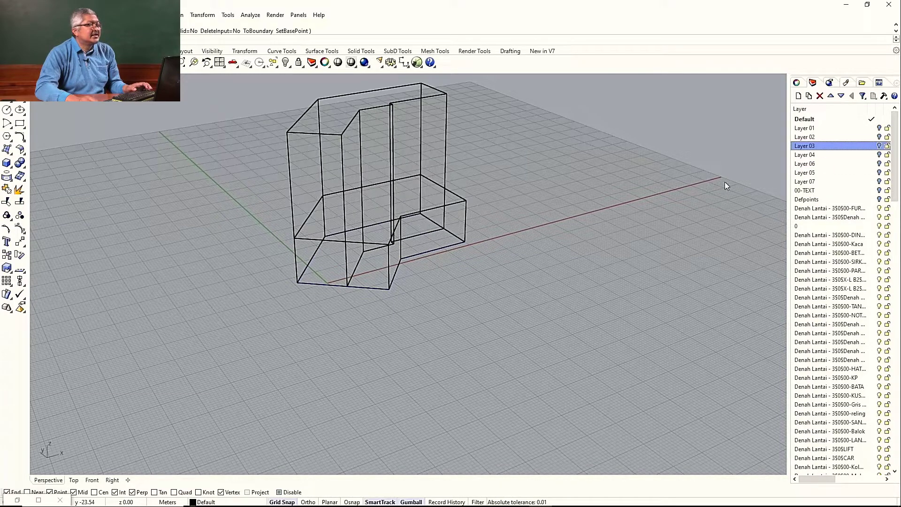
right_drag(536, 260, 435, 140)
- Cap the open ends of the tower extrusion to make it a closed solid
click(444, 137)
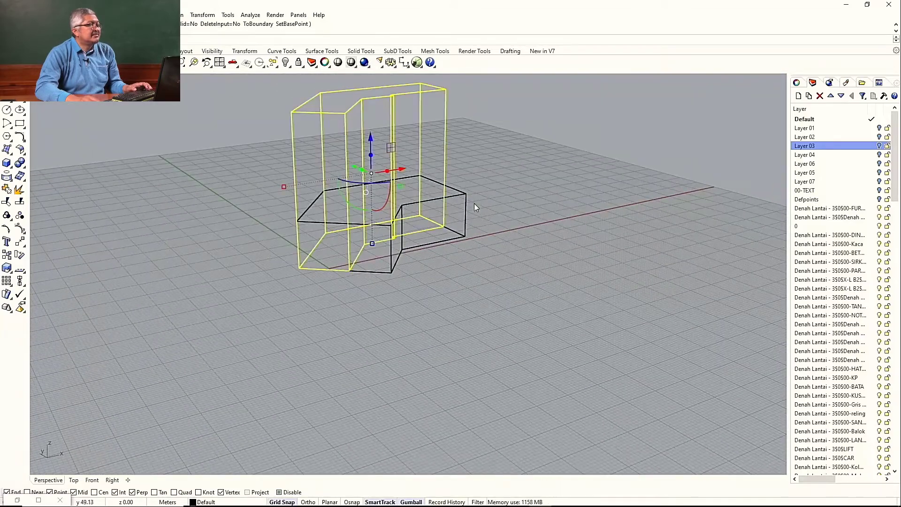
scroll(458, 193, down, 3)
scroll(458, 192, up, 4)
scroll(488, 224, down, 3)
scroll(508, 229, up, 1)
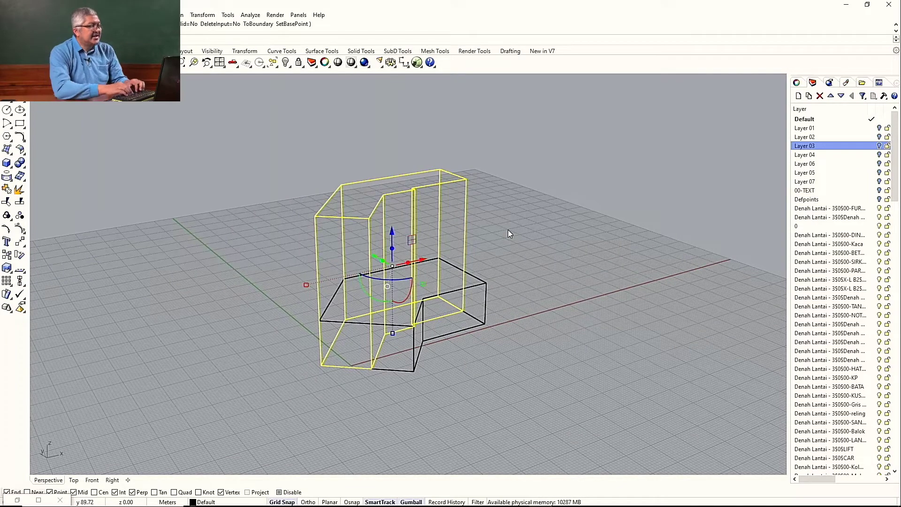
text(x)
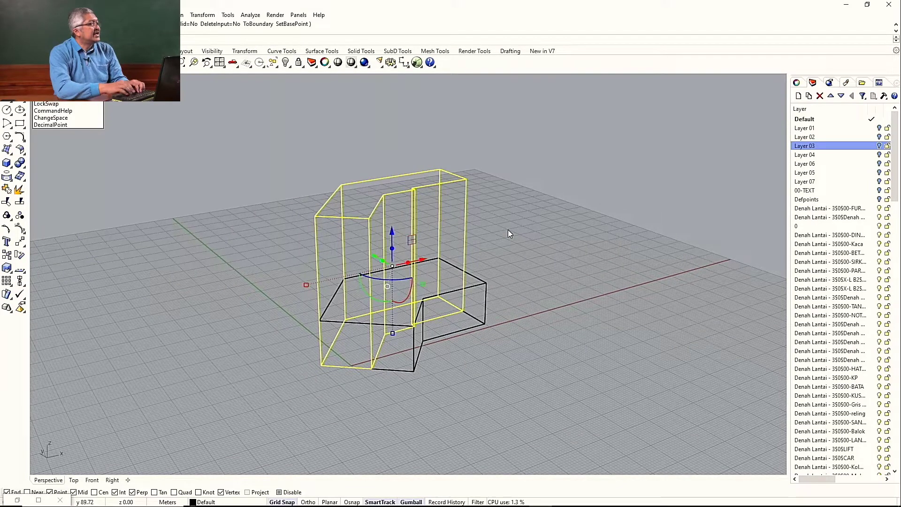
key(Return)
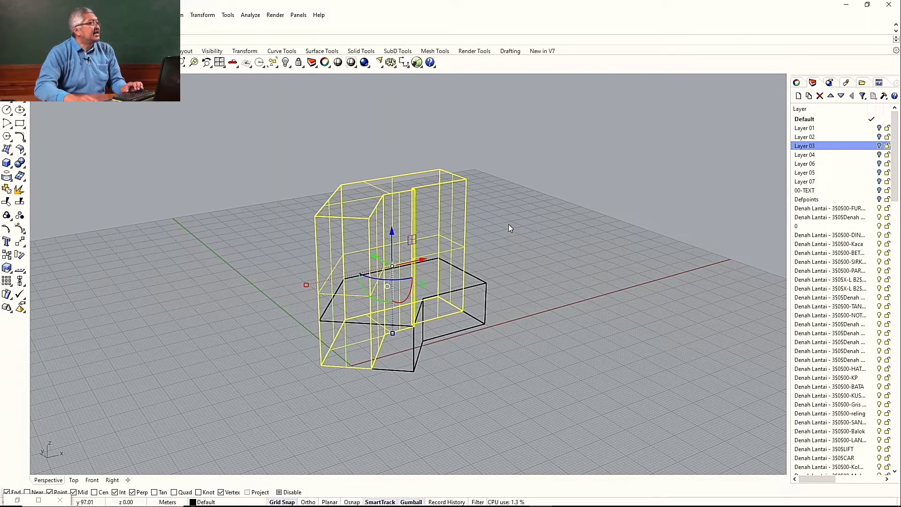
click(509, 223)
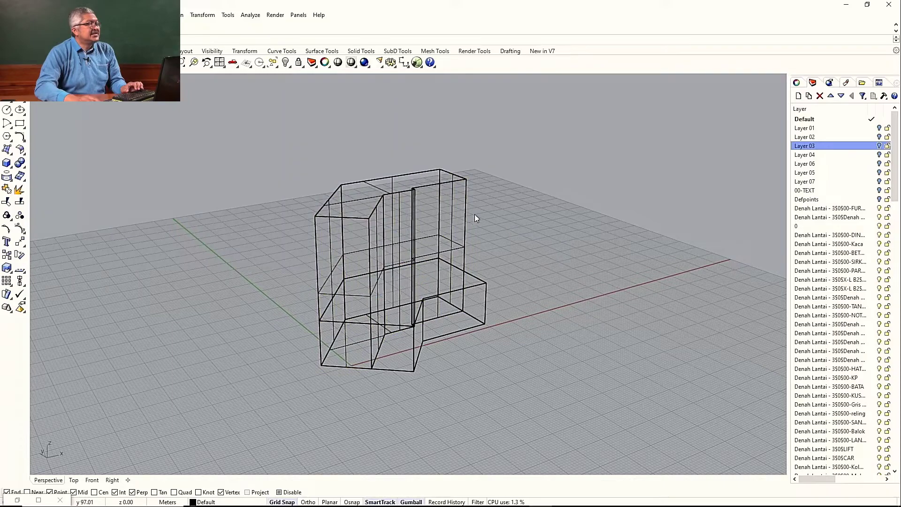
- Cap the open ends of the podium extrusion to make it a closed solid
click(447, 183)
right_drag(495, 196, 525, 328)
click(497, 277)
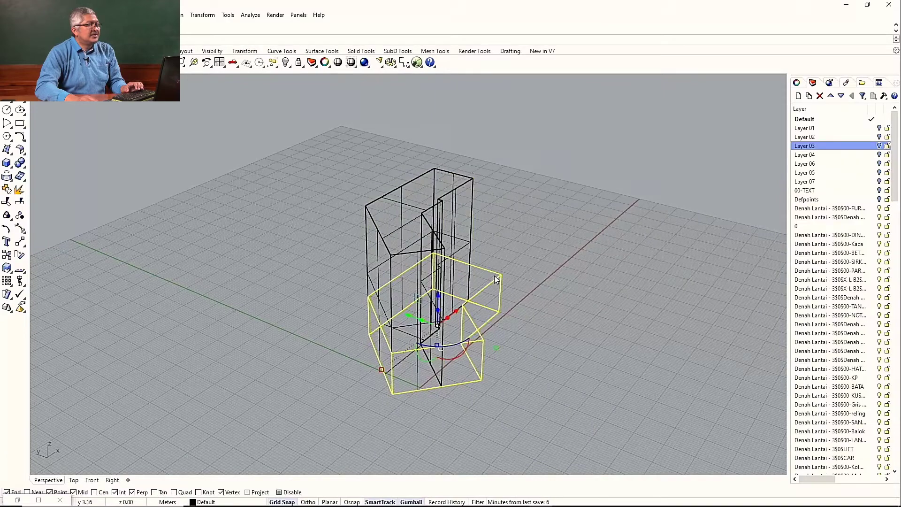
text(cap)
key(Return)
click(530, 265)
- Merge the capped tower and podium solids into one mass with BooleanUnion
click(483, 290)
click(475, 235)
click(465, 241)
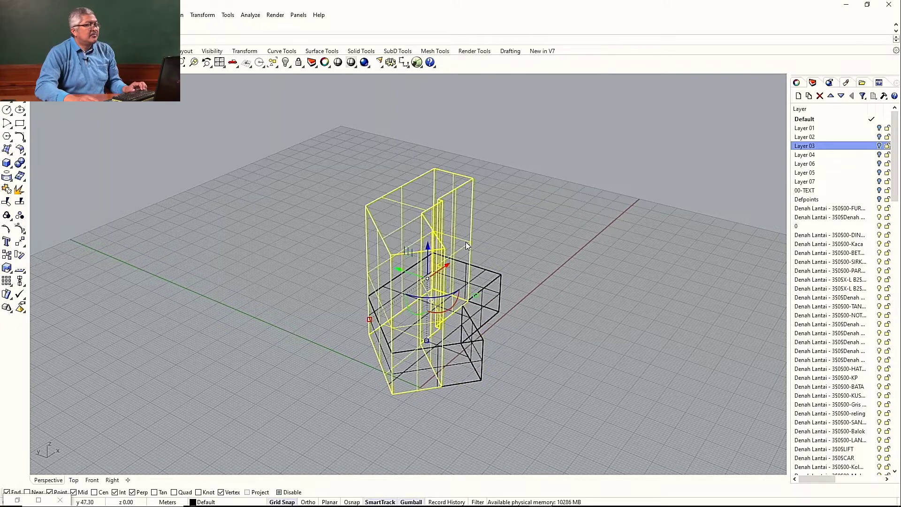
shift+click(495, 281)
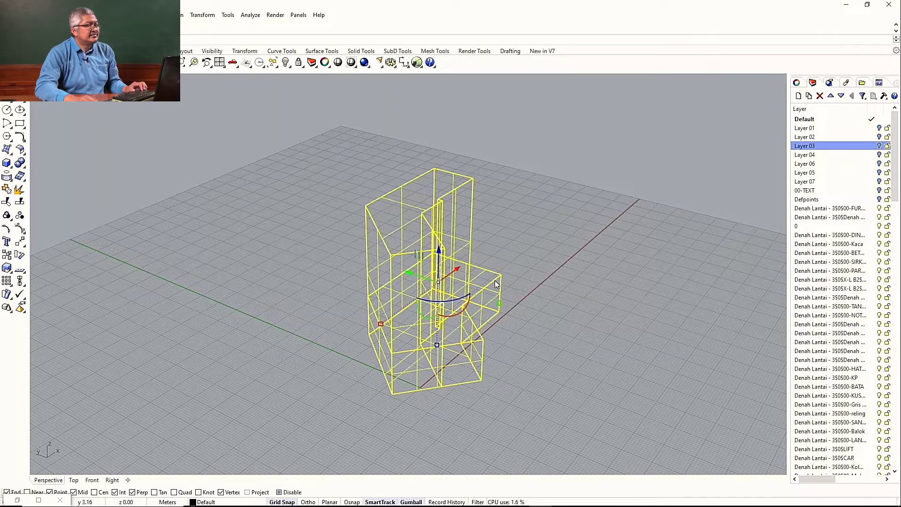
scroll(560, 306, down, 4)
scroll(560, 307, up, 6)
click(486, 280)
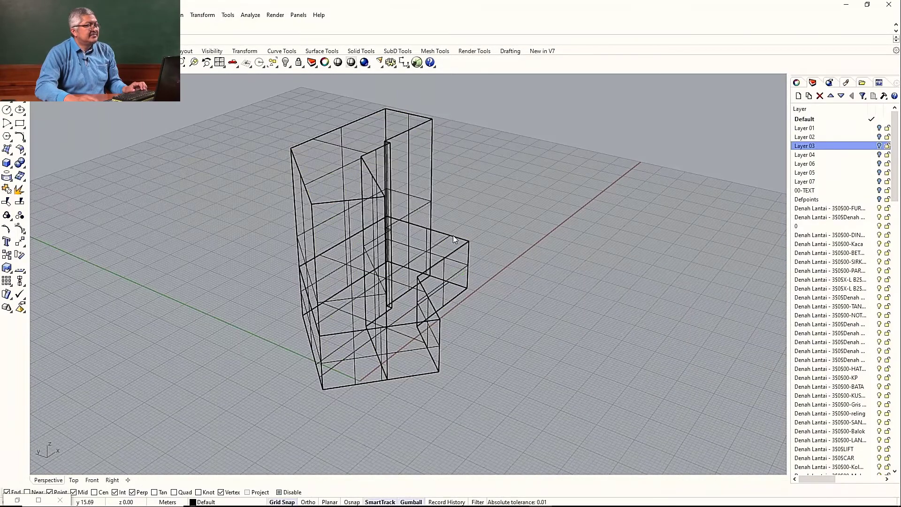
click(429, 159)
shift+click(457, 251)
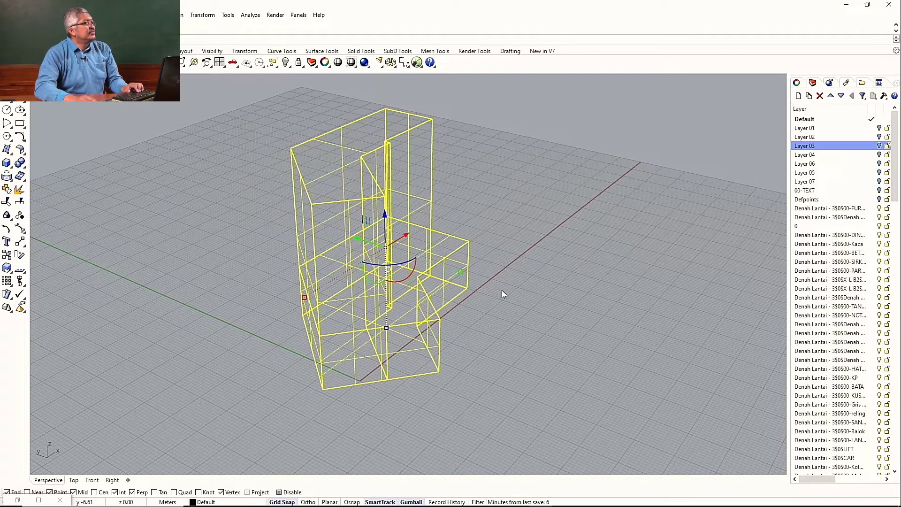
scroll(502, 293, down, 2)
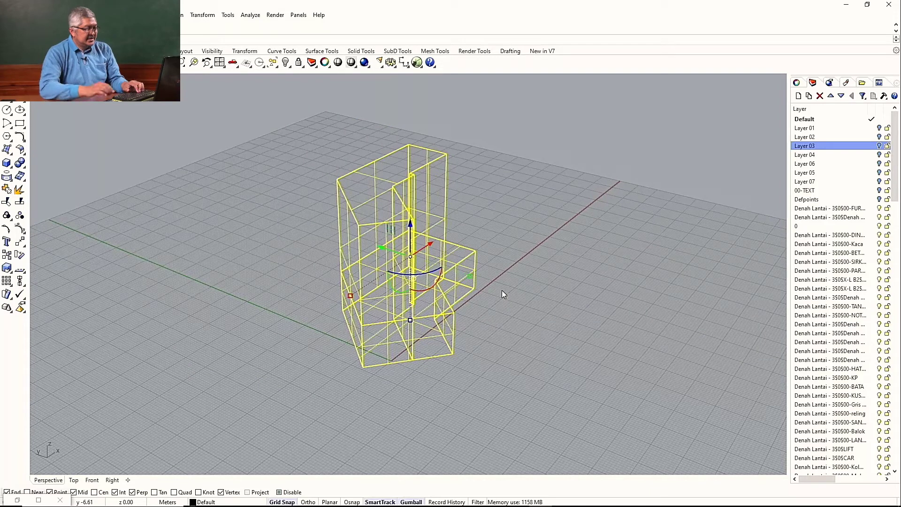
text(b)
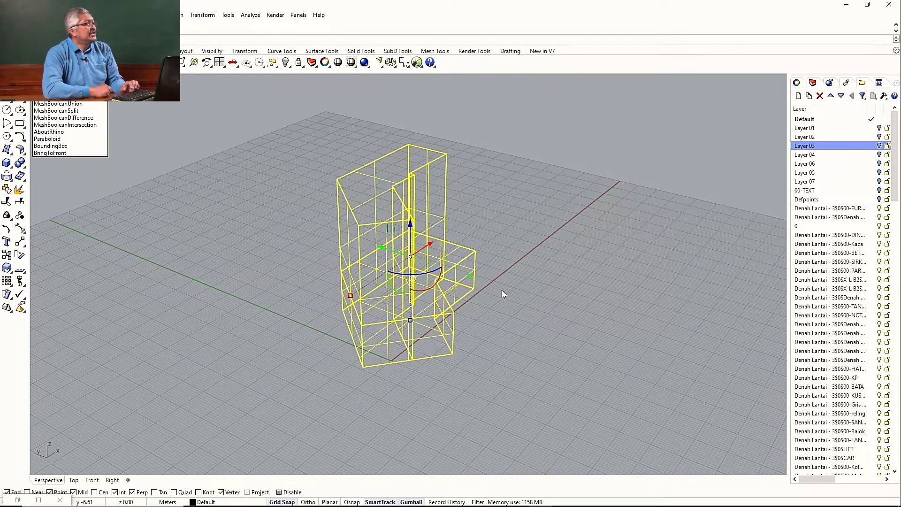
key(Return)
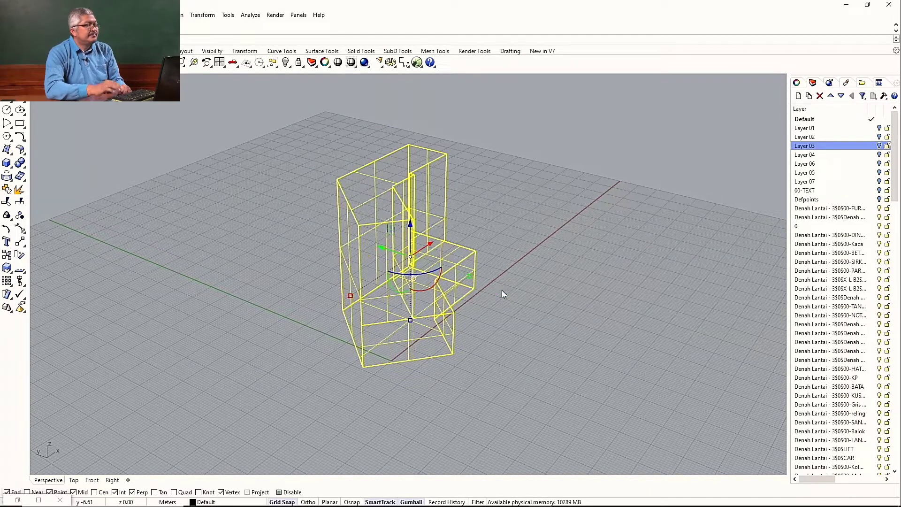
click(502, 290)
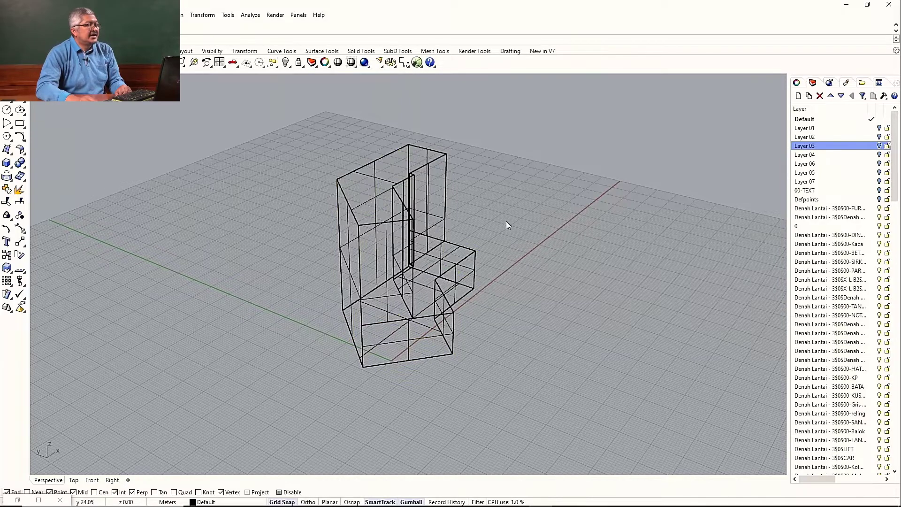
- Examine the merged tower and podium mass from several angles
right_drag(507, 221, 429, 235)
click(431, 233)
right_drag(420, 338, 424, 368)
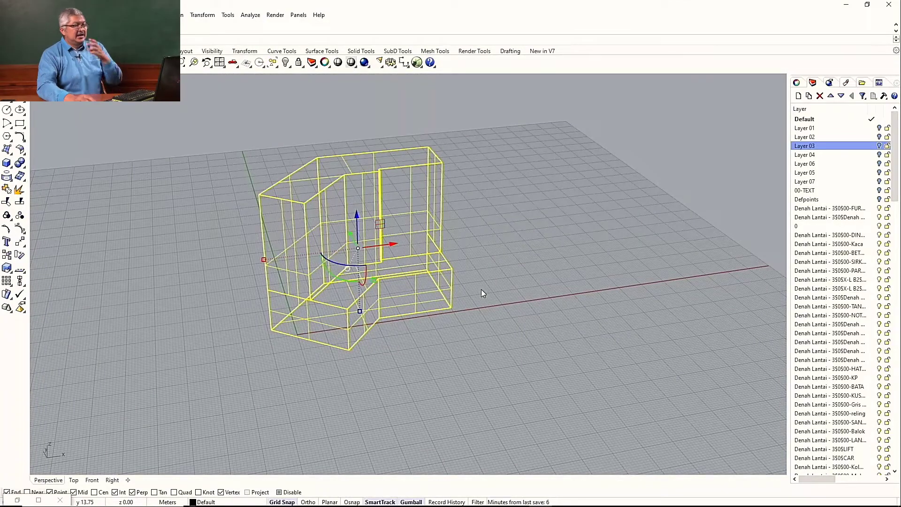
scroll(353, 278, up, 4)
scroll(353, 278, down, 3)
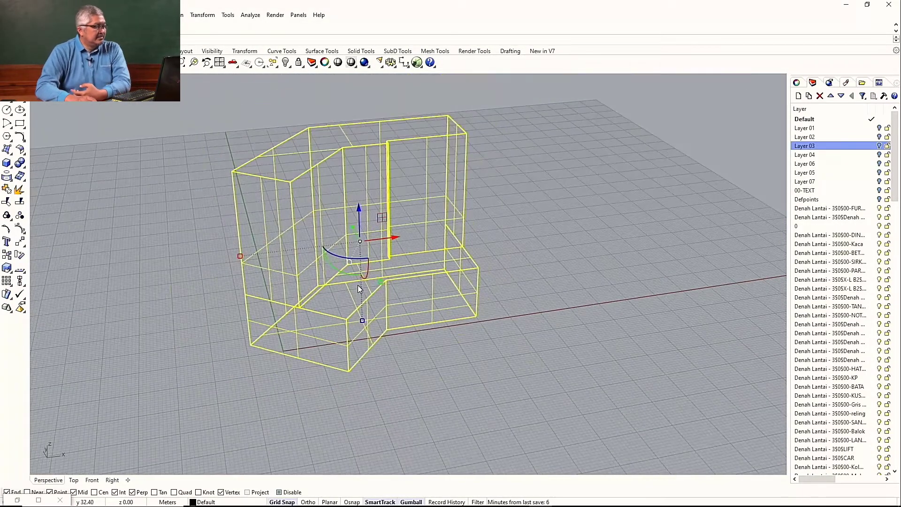
scroll(400, 295, up, 3)
scroll(400, 295, down, 3)
right_drag(432, 255, 501, 260)
- Delete the merged practice mass, turn on Layer 06 and select the prepared building solid on it
key(Delete)
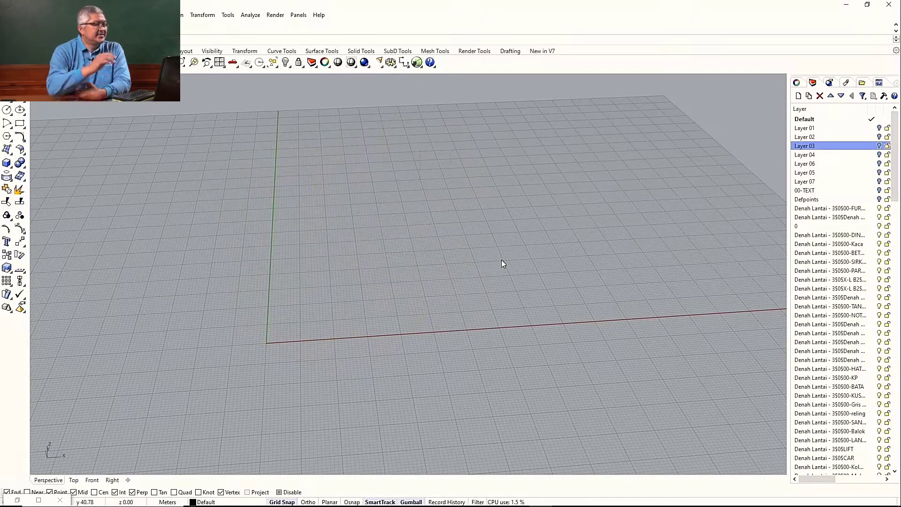
click(879, 163)
right_drag(337, 270, 479, 203)
click(443, 189)
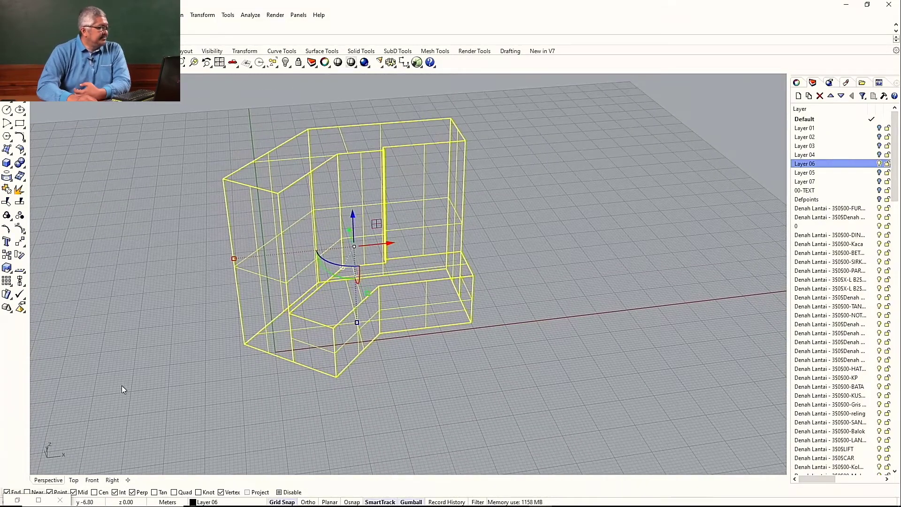
- Switch to Grasshopper, place it beside Rhino and turn on the preview of the RS Contoh building geometry
click(39, 500)
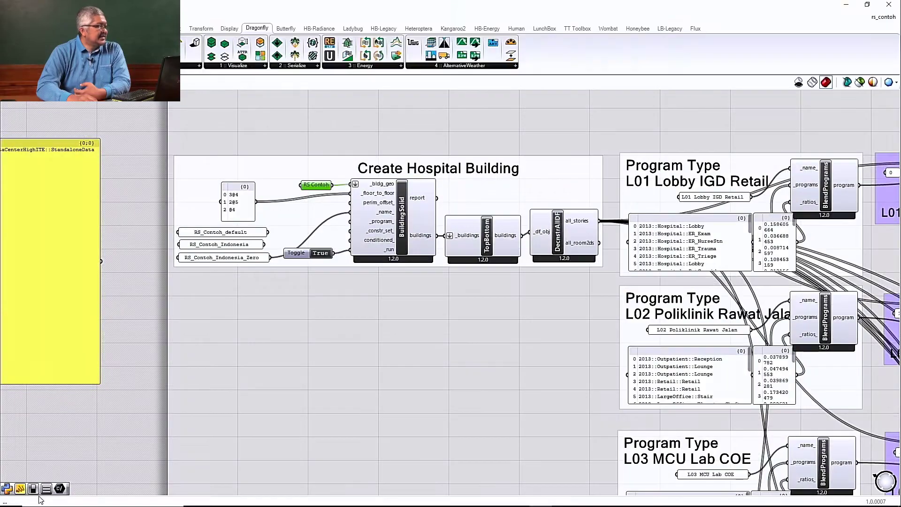
click(868, 4)
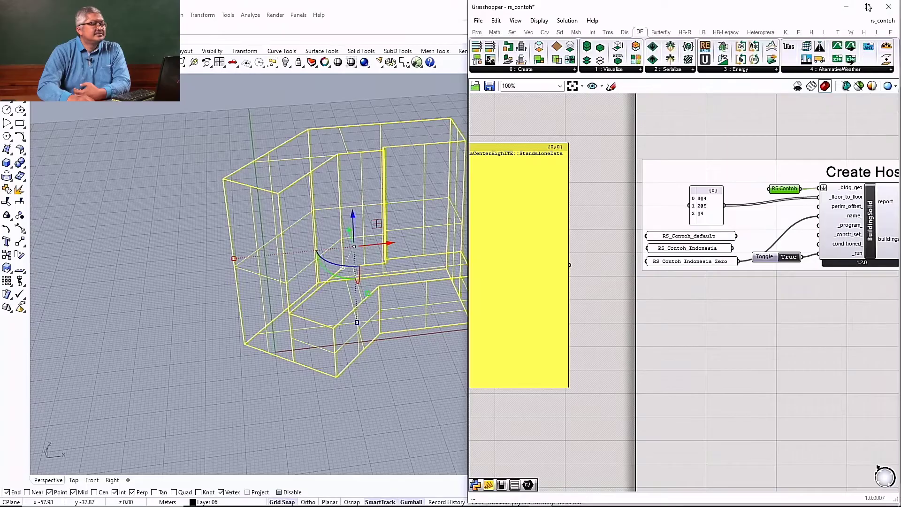
scroll(777, 189, up, 3)
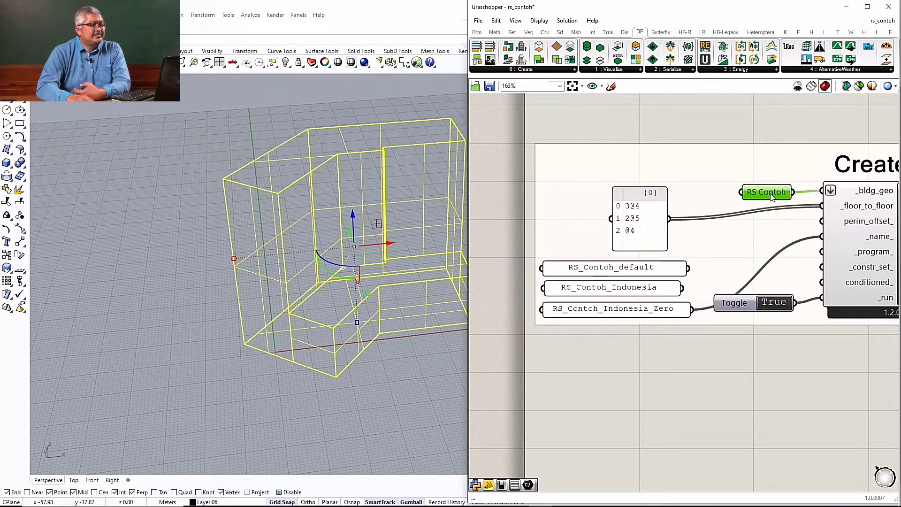
middle_click(771, 194)
click(789, 177)
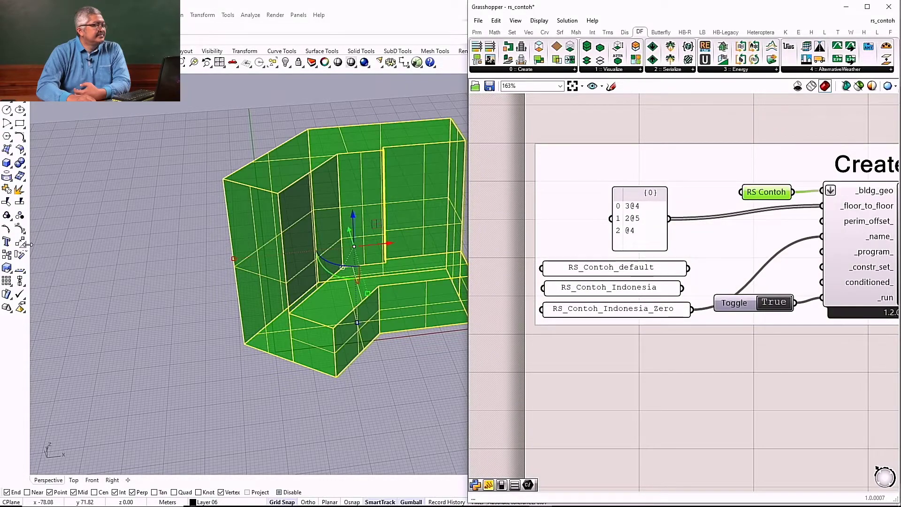
scroll(120, 224, down, 5)
right_drag(123, 226, 225, 277)
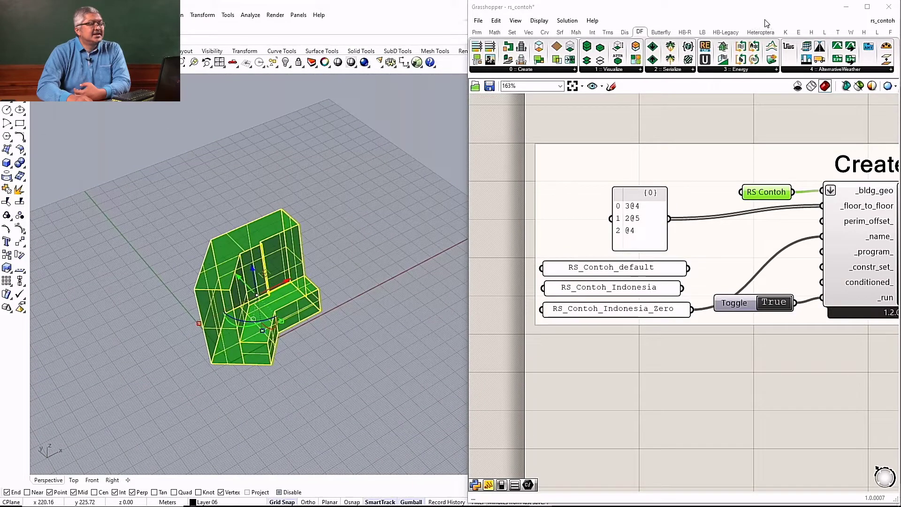
- Switch back to Rhino, deselect the building and hide Layer 06 to leave only the Grasshopper preview
click(846, 8)
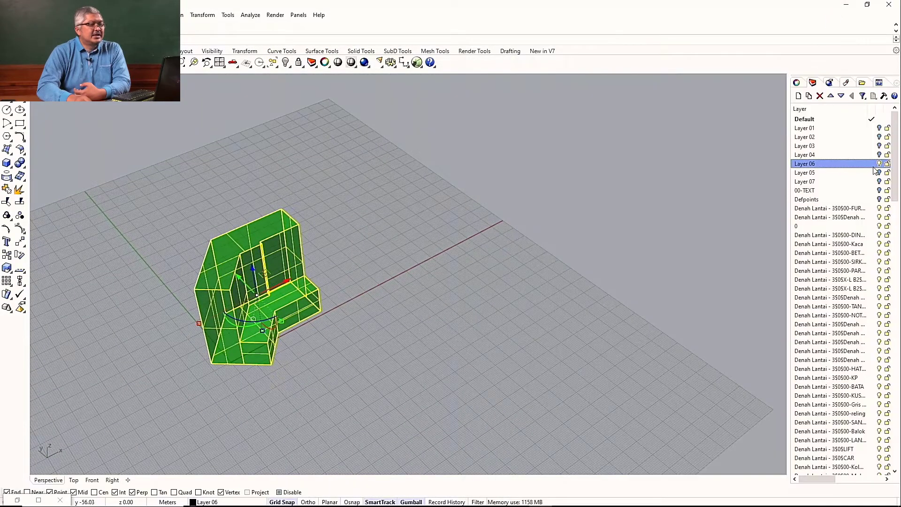
click(522, 277)
right_drag(522, 277, 355, 280)
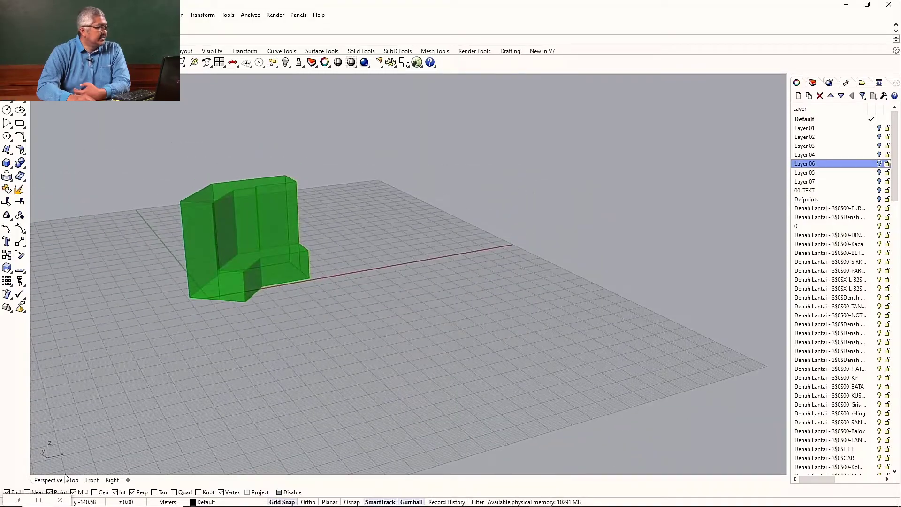
- Bring Grasshopper back beside Rhino and check what geometry the RS Contoh parameter contains
click(41, 500)
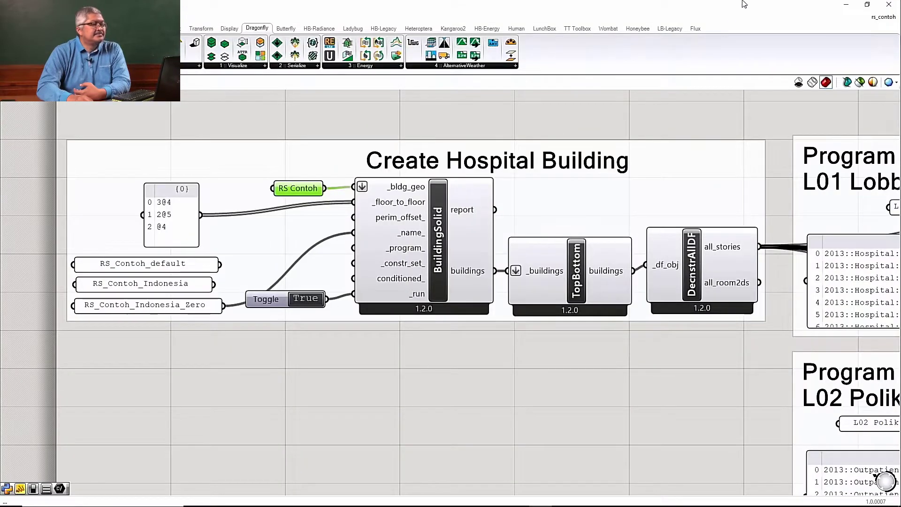
click(867, 6)
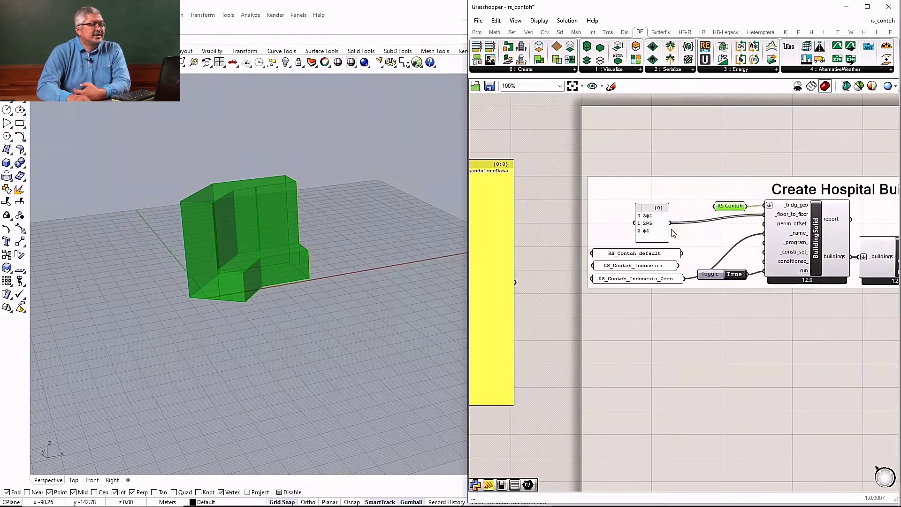
mouse_move(746, 207)
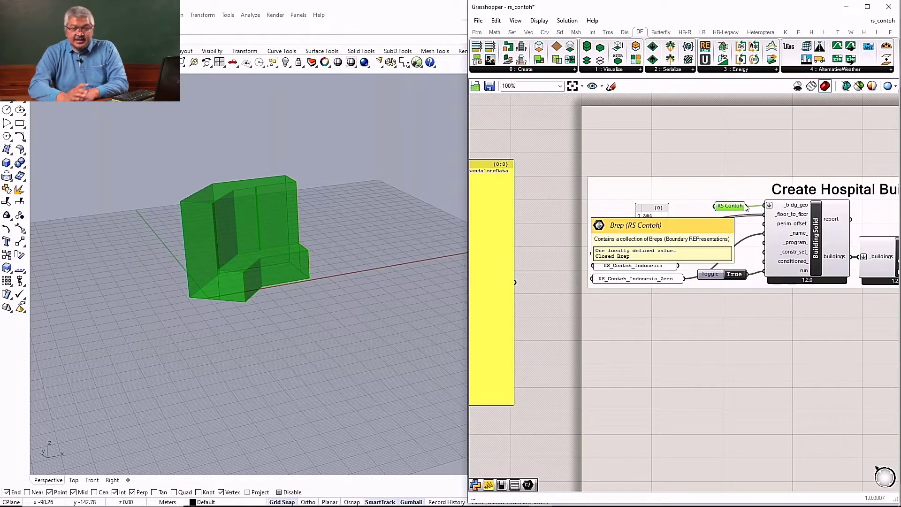
- Enlarge Grasshopper to full screen and nudge the BuildingSolid component in the Create Hospital Building group
click(866, 7)
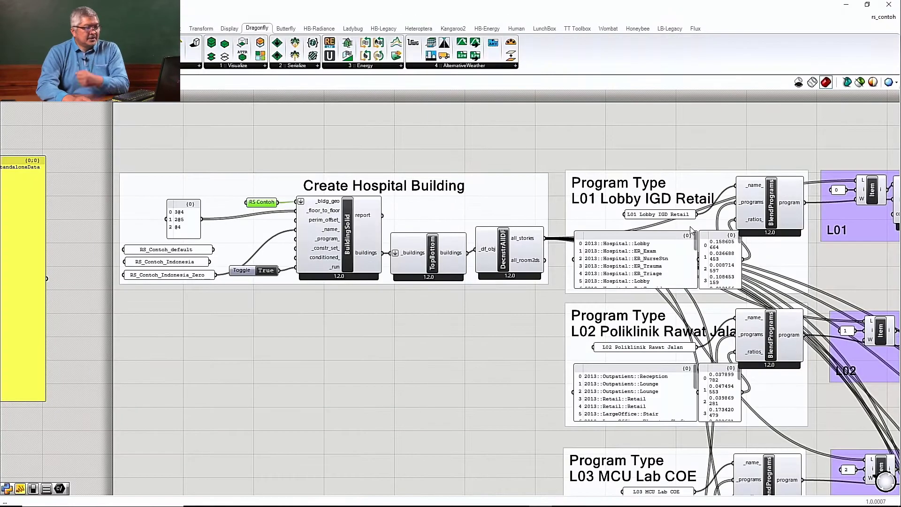
scroll(222, 222, up, 4)
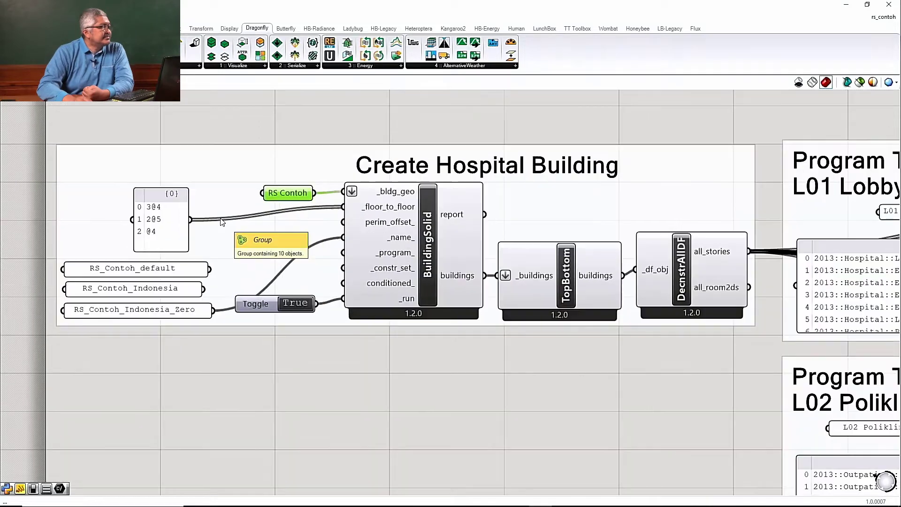
scroll(332, 199, down, 1)
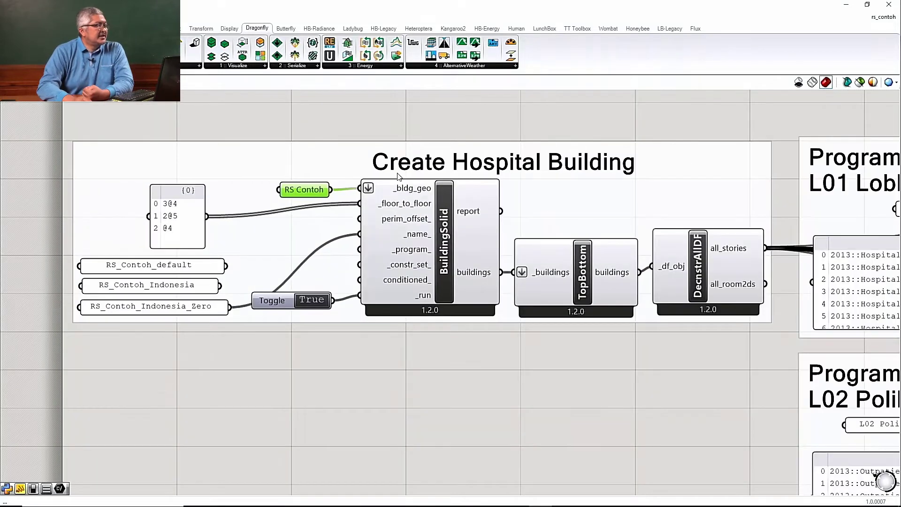
click(445, 215)
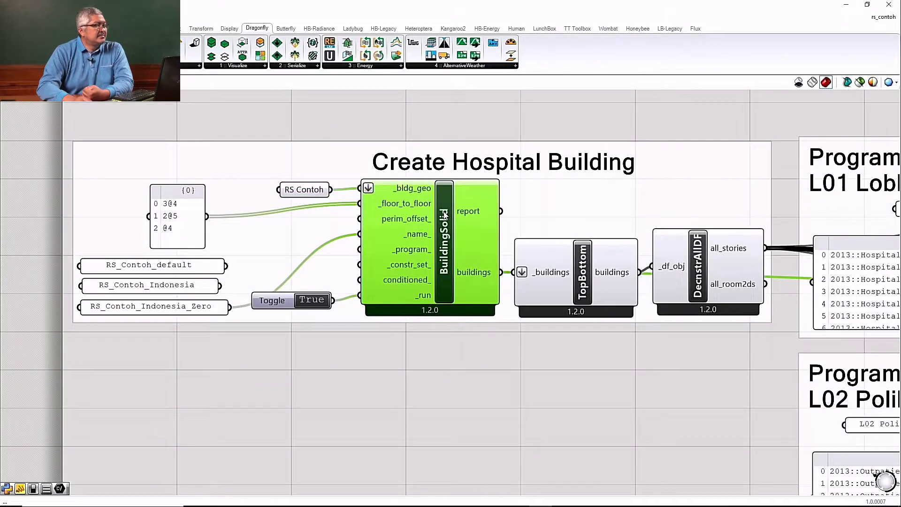
mouse_move(445, 215)
mouse_down()
mouse_move(446, 224)
mouse_move(441, 218)
mouse_up()
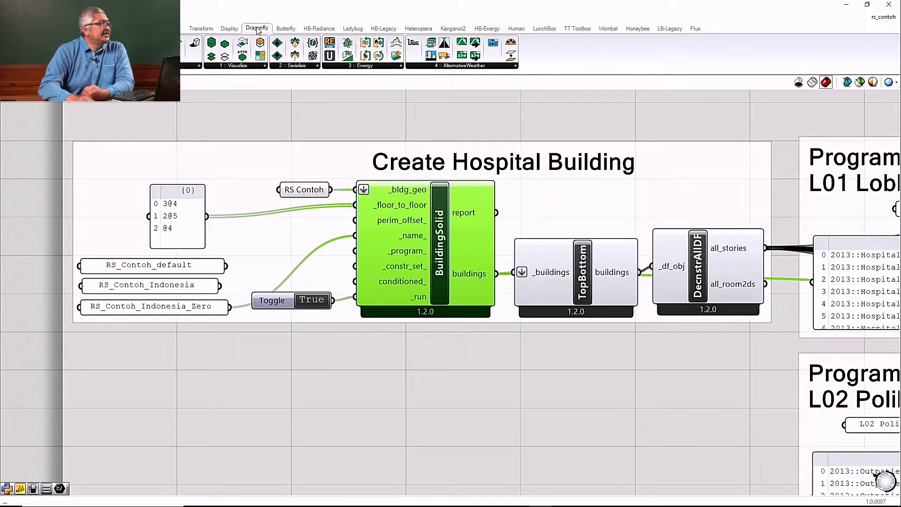
- Place a second DF Building from Solid component below the Create Hospital Building group and delete it again
click(193, 66)
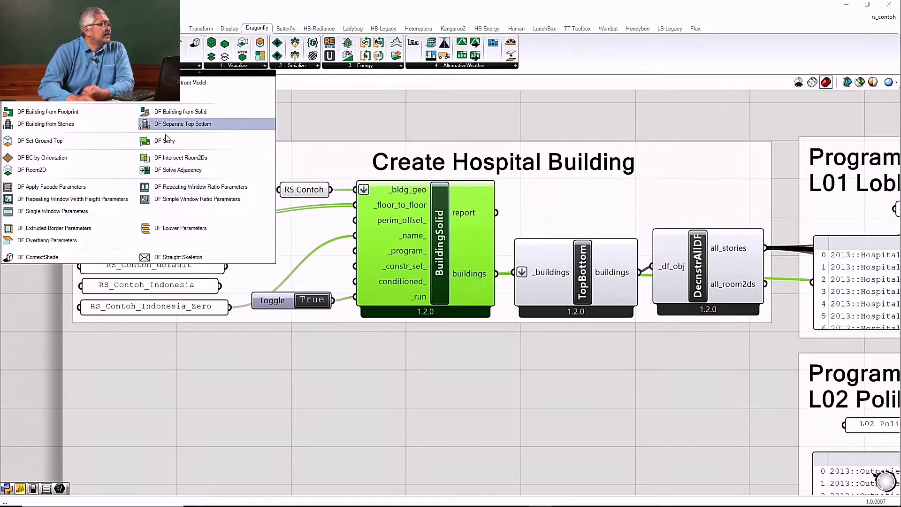
click(179, 112)
click(442, 358)
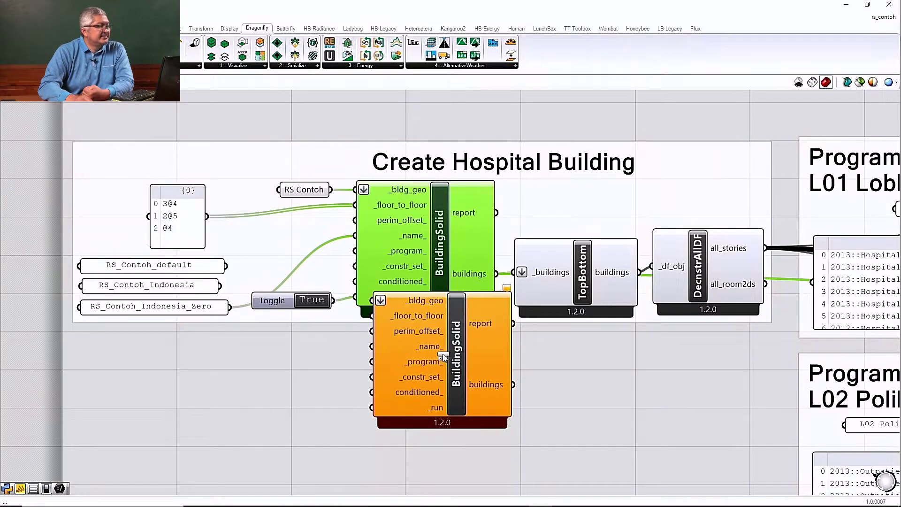
drag(465, 346, 448, 389)
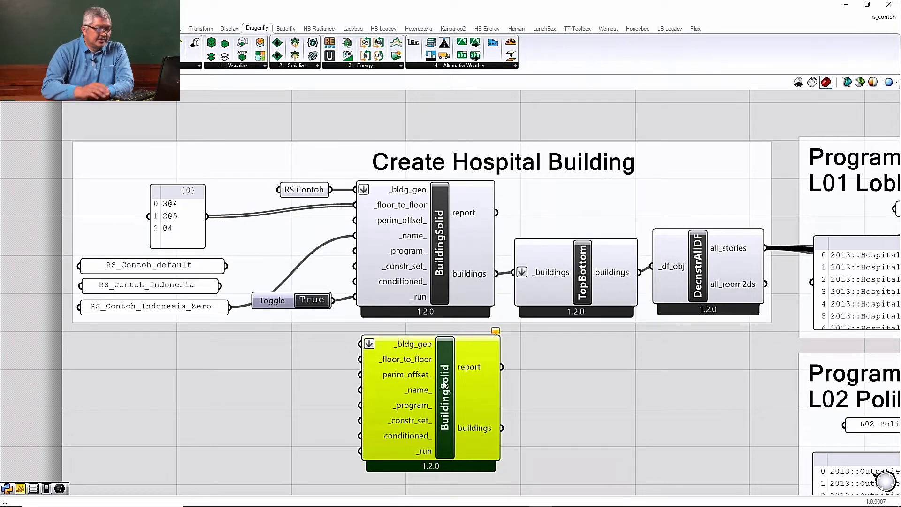
key(Delete)
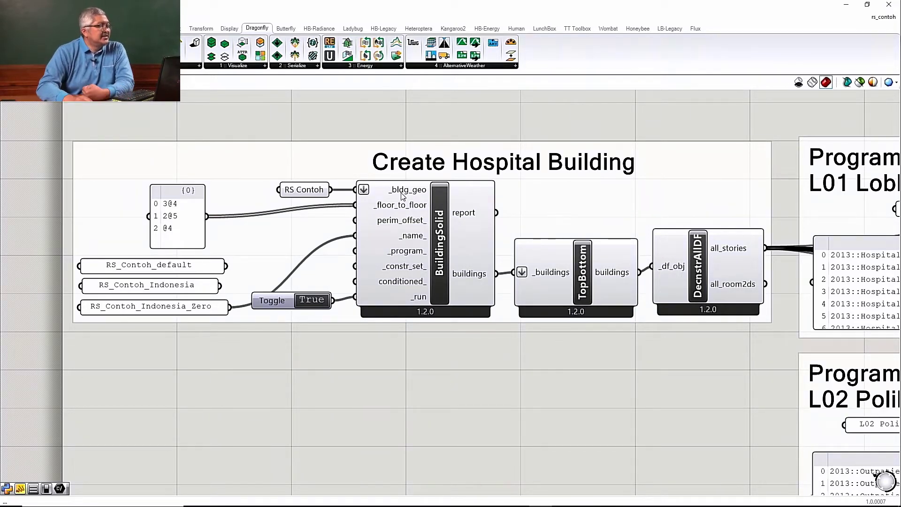
- Align the Boolean toggle with the _run input of the BuildingSolid component
mouse_move(278, 307)
mouse_down()
mouse_move(280, 369)
mouse_move(277, 303)
mouse_up()
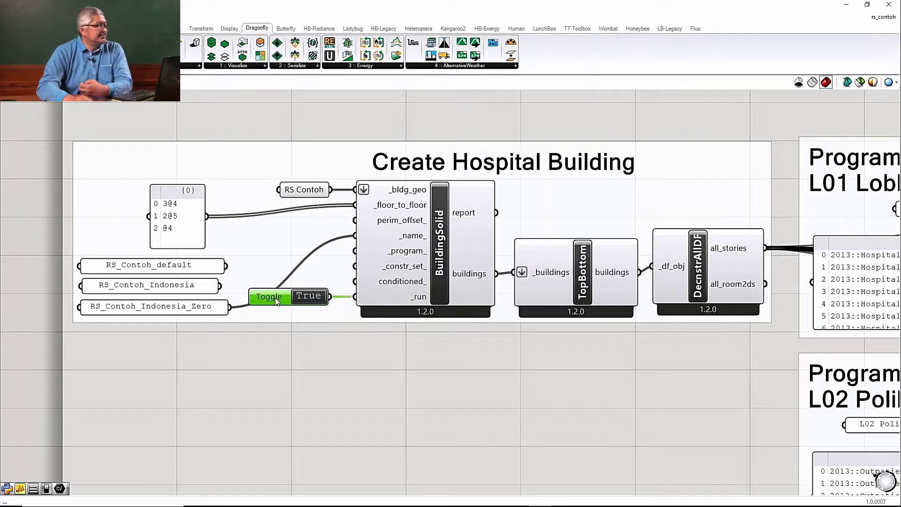
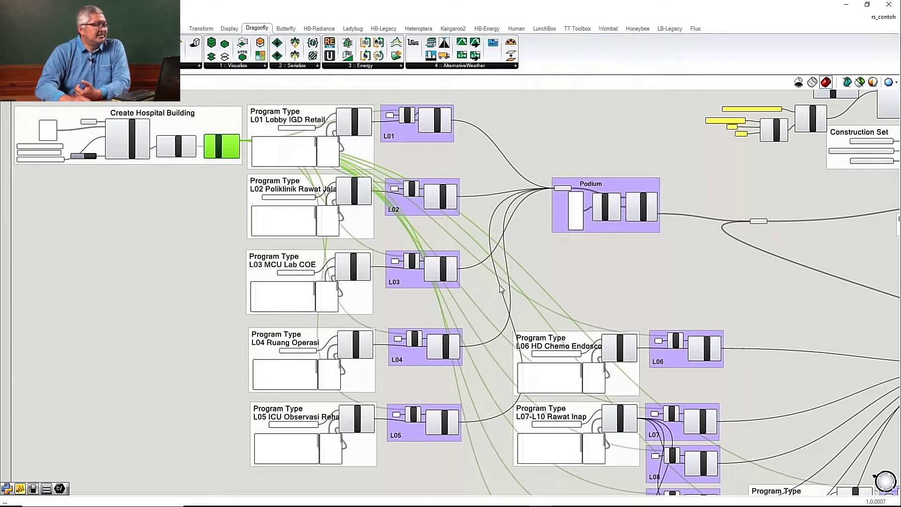
- Select the Podium group and examine how the floor groups L01 to L13 connect to the Podium and Tower groups
click(606, 227)
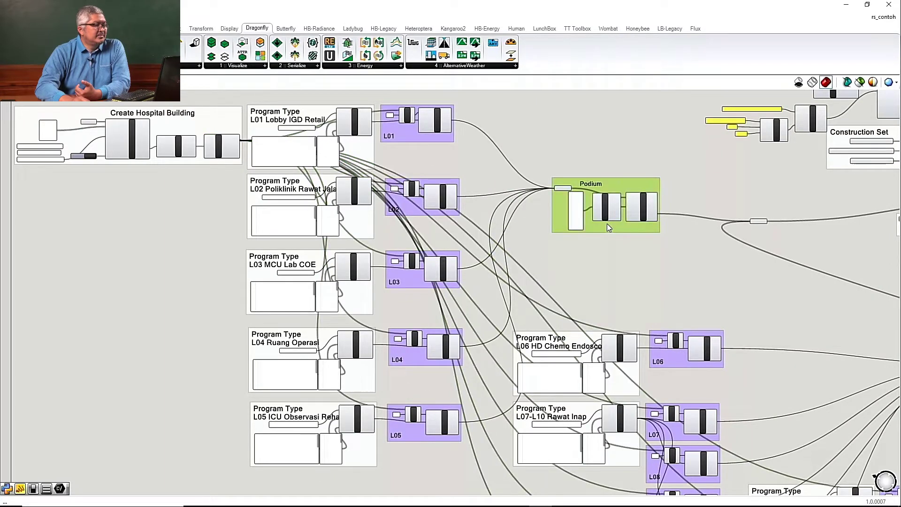
scroll(341, 221, down, 5)
scroll(436, 303, up, 4)
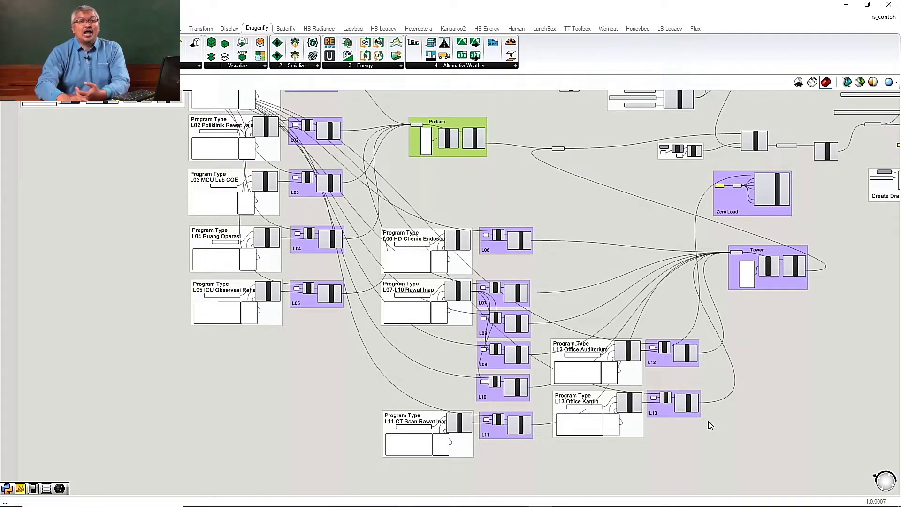
- Move the Program Type L01 Lobby IGD Retail group and the L01 group upward, away from the L02 groups
scroll(708, 421, down, 3)
scroll(397, 201, up, 6)
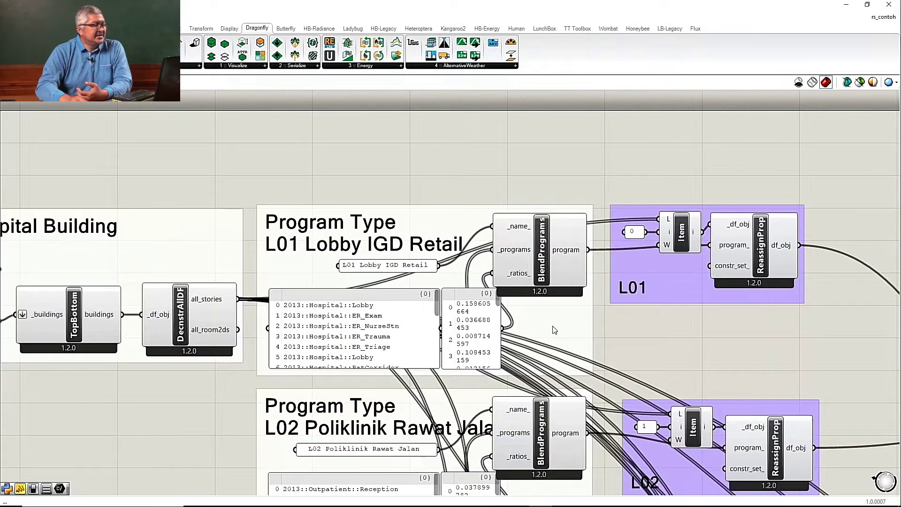
click(558, 310)
drag(569, 213, 572, 175)
scroll(497, 366, down, 3)
scroll(605, 338, up, 3)
click(621, 315)
drag(593, 309, 685, 186)
scroll(629, 364, down, 3)
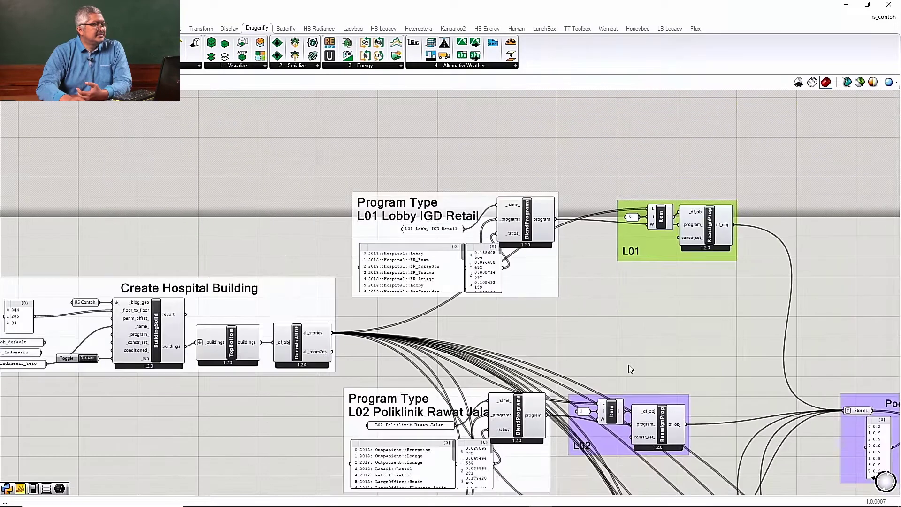
scroll(562, 279, down, 2)
drag(545, 276, 551, 229)
drag(649, 252, 658, 204)
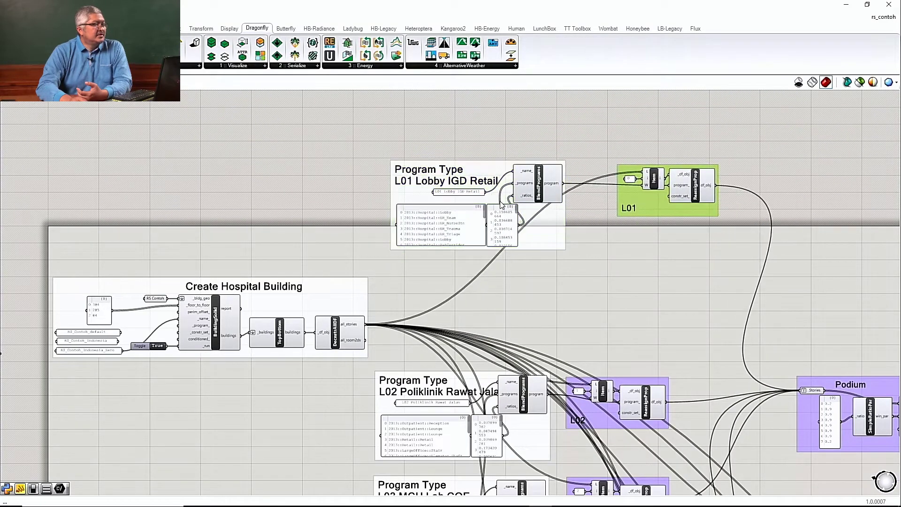
- Lengthen the ratios and space-type panels in the Program Type L01 group until entries 0 to 20 all fit
scroll(514, 198, up, 2)
scroll(514, 201, up, 2)
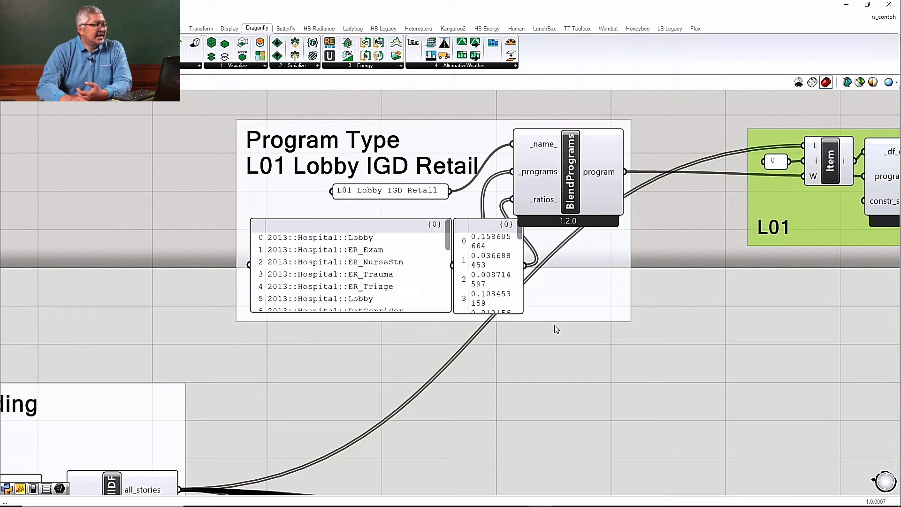
drag(503, 317, 549, 491)
scroll(601, 356, down, 2)
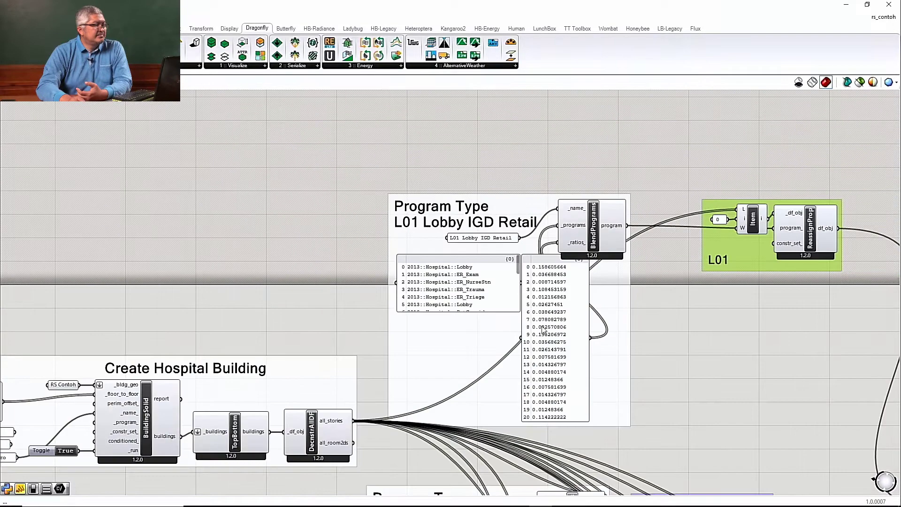
drag(495, 314, 496, 423)
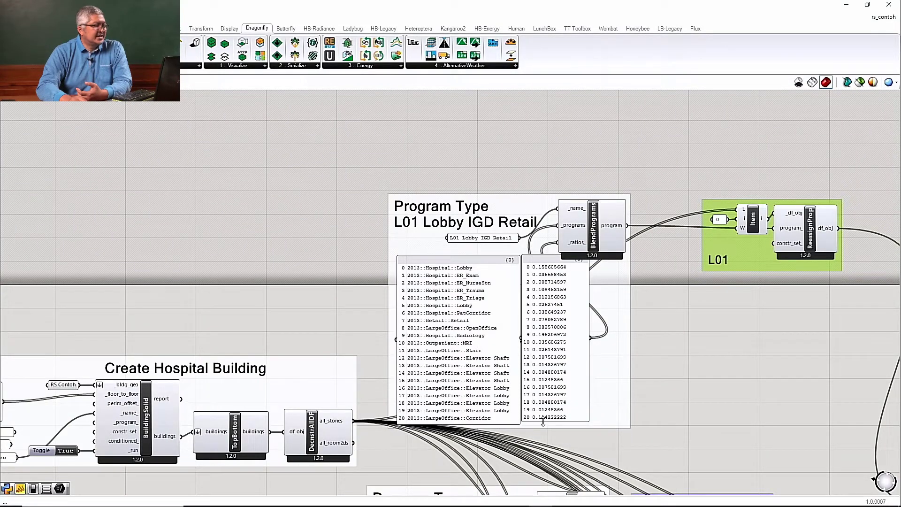
scroll(544, 423, down, 1)
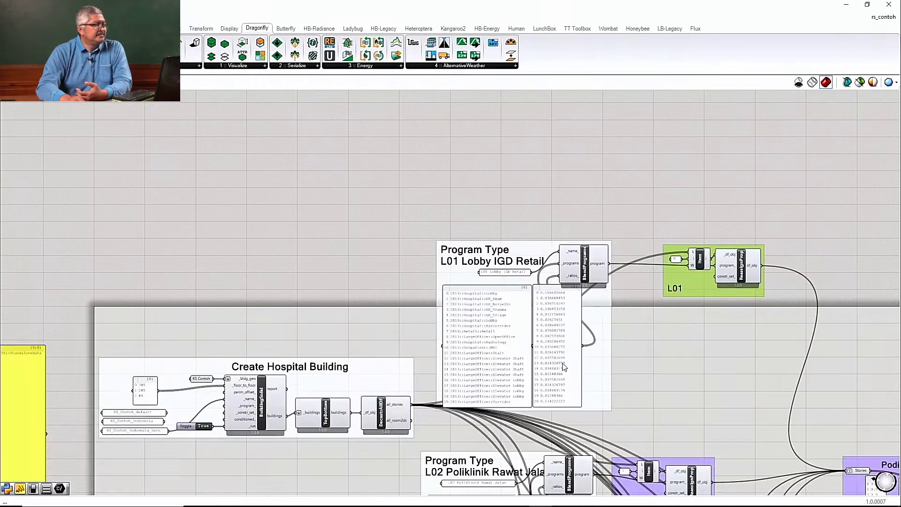
scroll(552, 427, up, 3)
scroll(654, 386, up, 1)
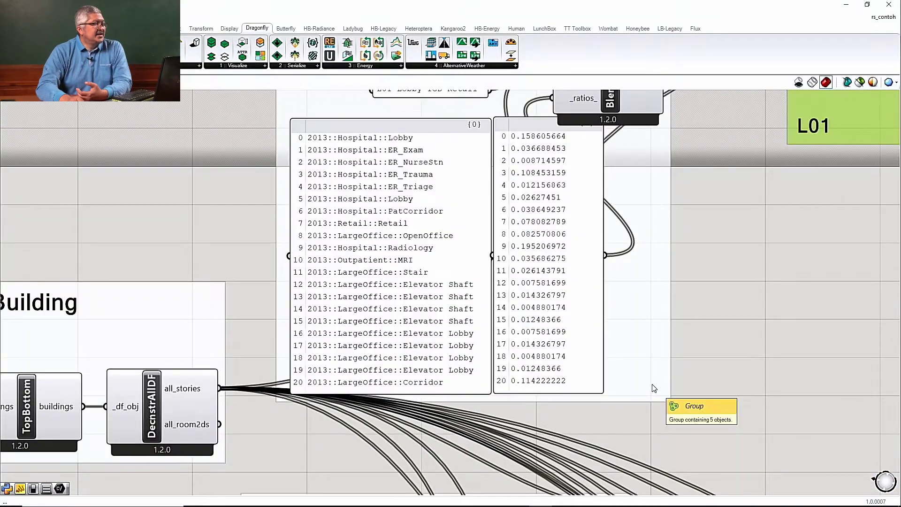
scroll(654, 388, down, 1)
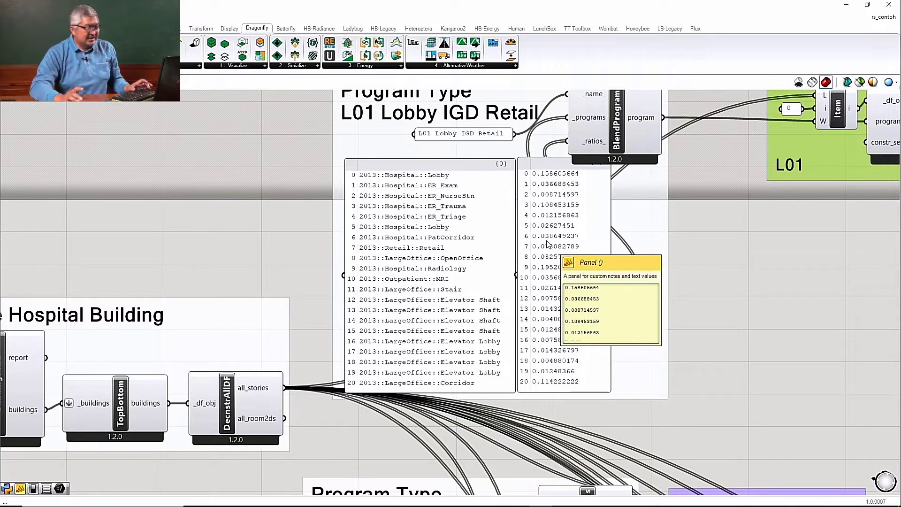
- Switch to the Excel workbook floorpan_space_stype_RS_Contoh.xlsx and copy the space types in F5:F25 of sheet L1
key(alt+Tab)
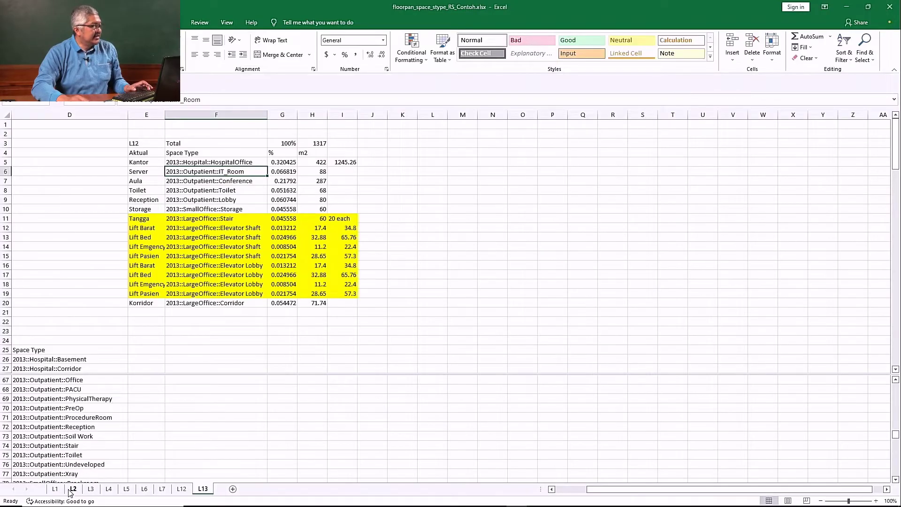
click(55, 489)
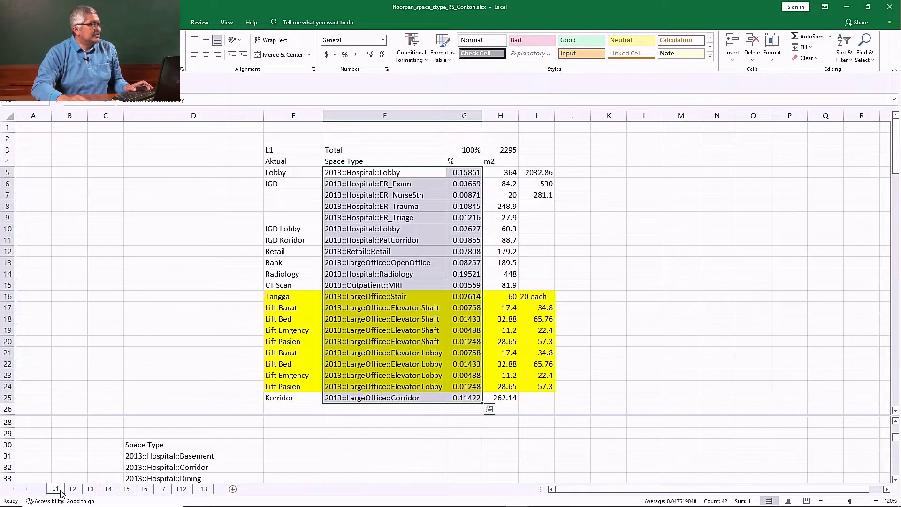
click(371, 346)
drag(384, 175, 391, 398)
key(ctrl+c)
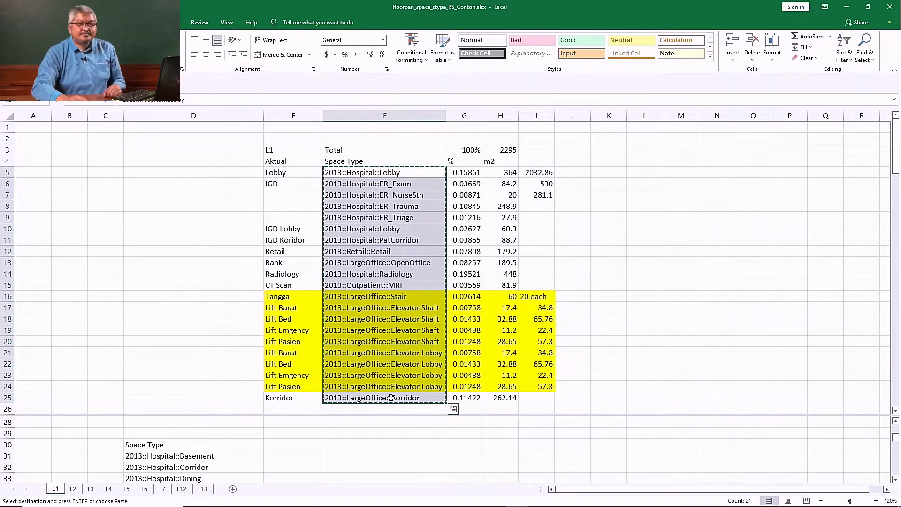
- Switch back to Grasshopper and add a Panel above the Create Hospital Building group, made taller and wider for a long list
key(alt+Tab)
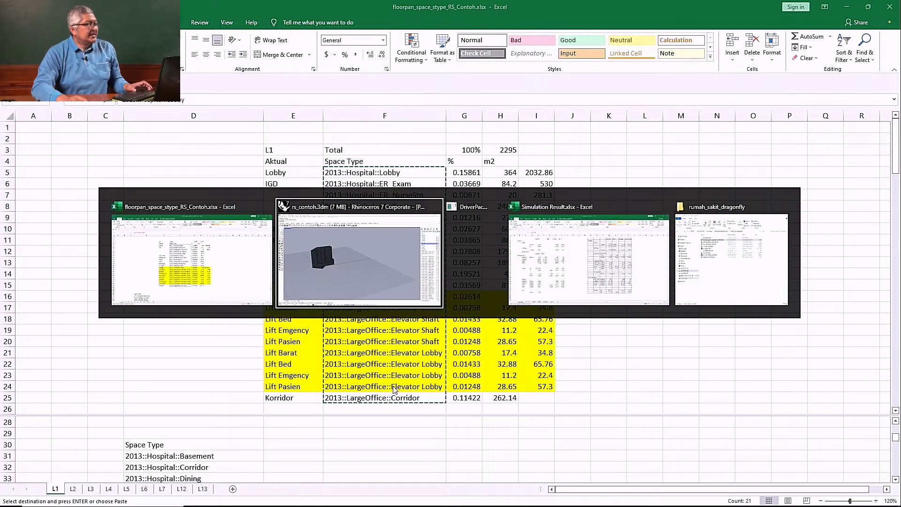
click(398, 284)
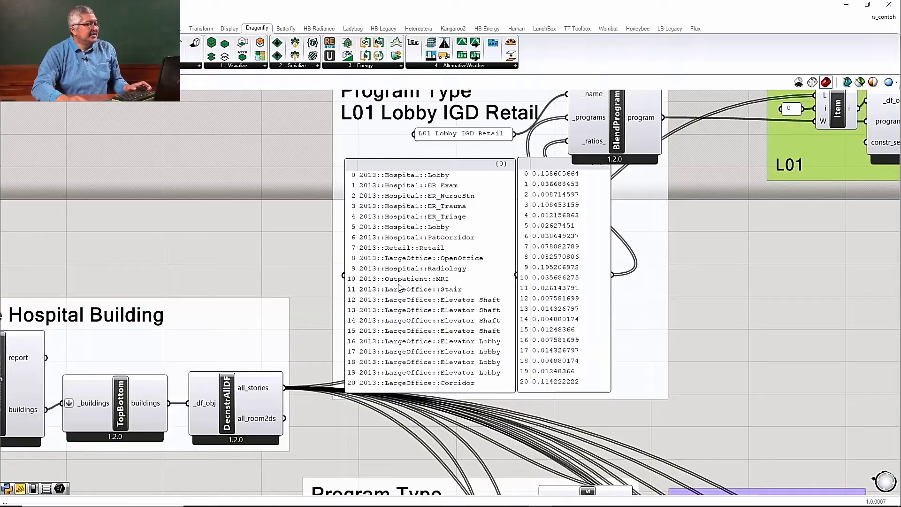
scroll(494, 279, down, 3)
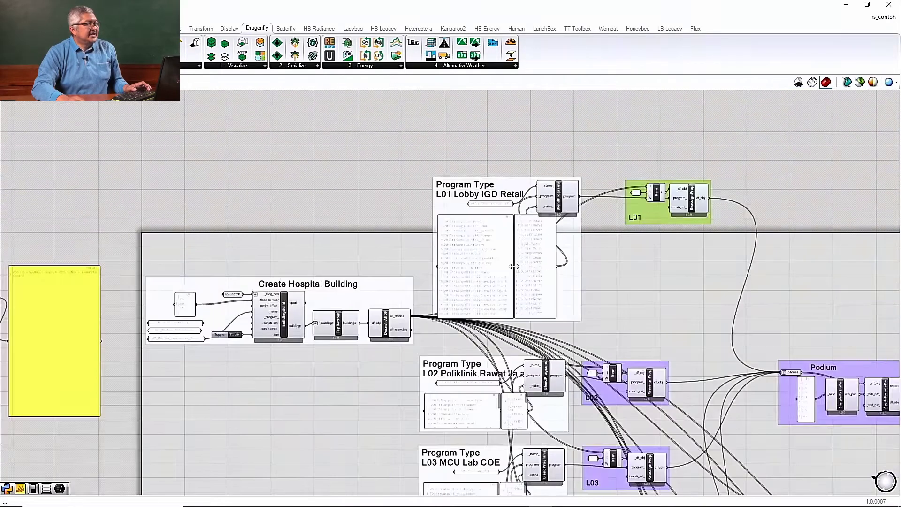
scroll(442, 309, up, 3)
scroll(441, 309, down, 3)
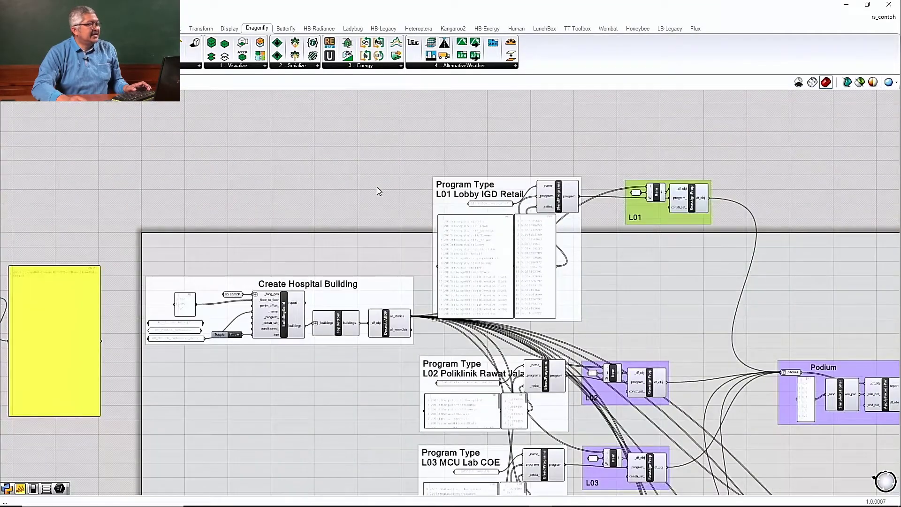
scroll(376, 190, up, 2)
double_click(354, 170)
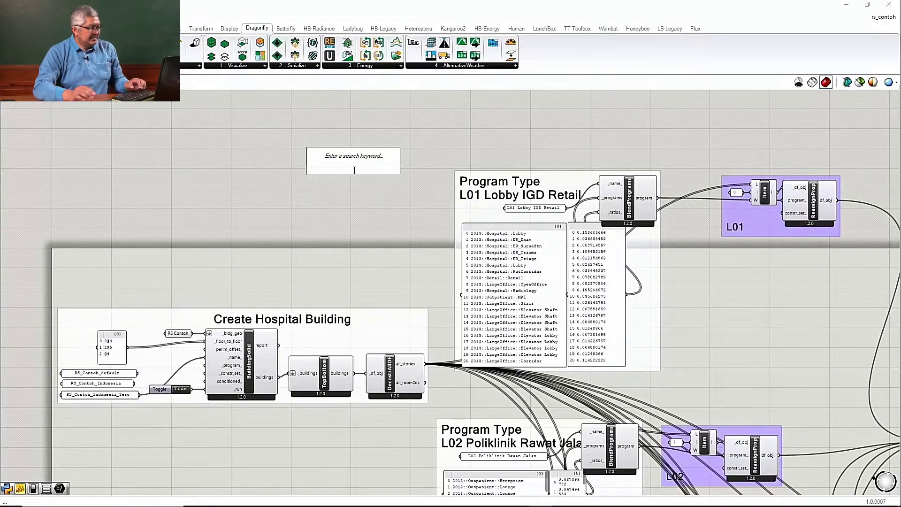
text(Panel)
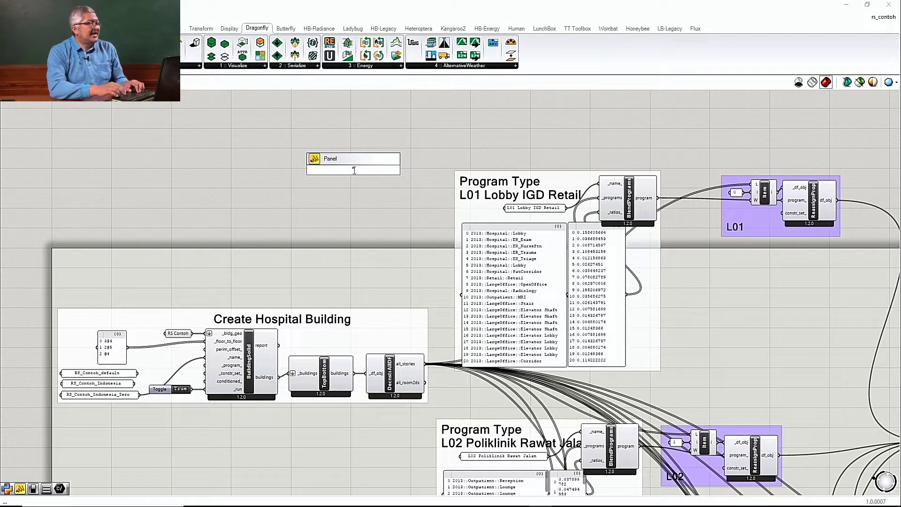
key(Return)
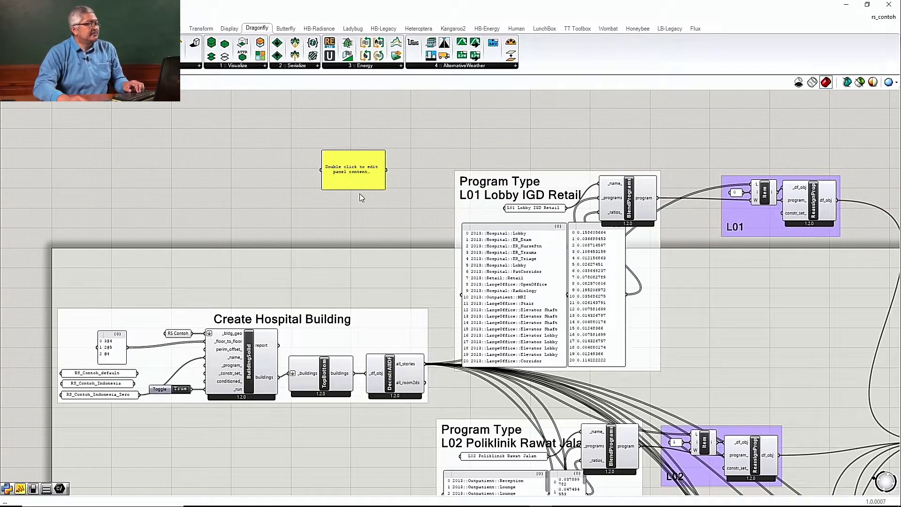
drag(359, 189, 359, 302)
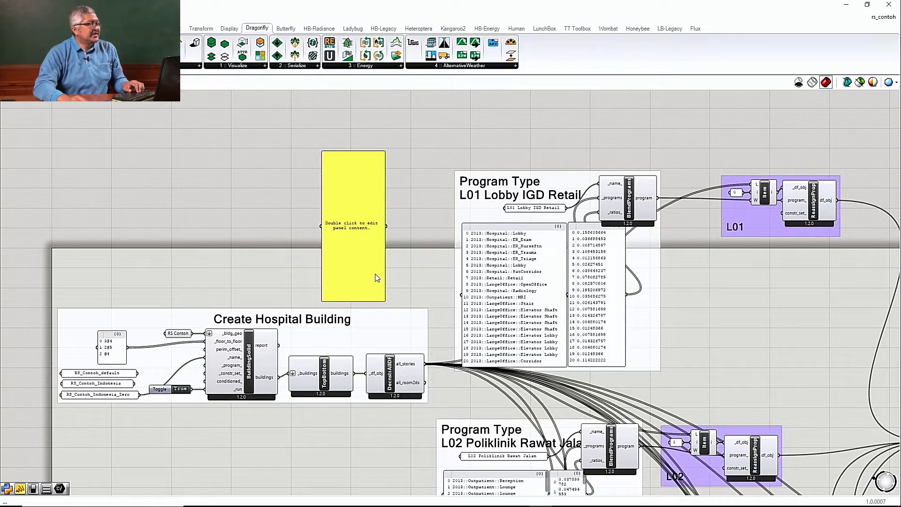
drag(385, 266, 432, 263)
- Paste the copied L1 space types into the new panel as its content
scroll(388, 247, up, 3)
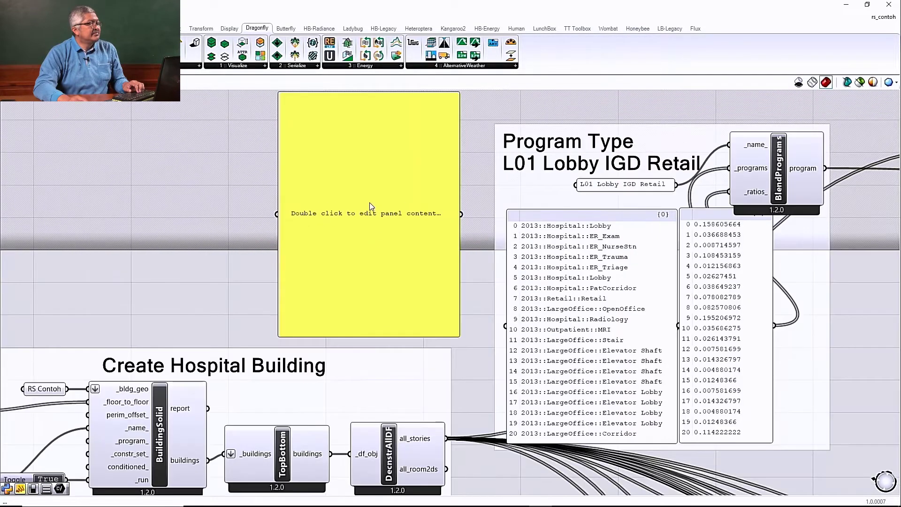
double_click(369, 201)
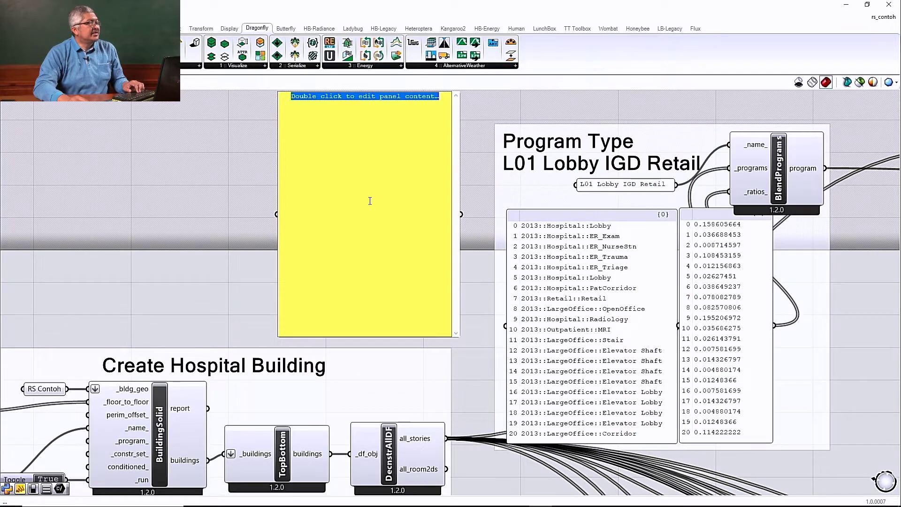
key(ctrl+v)
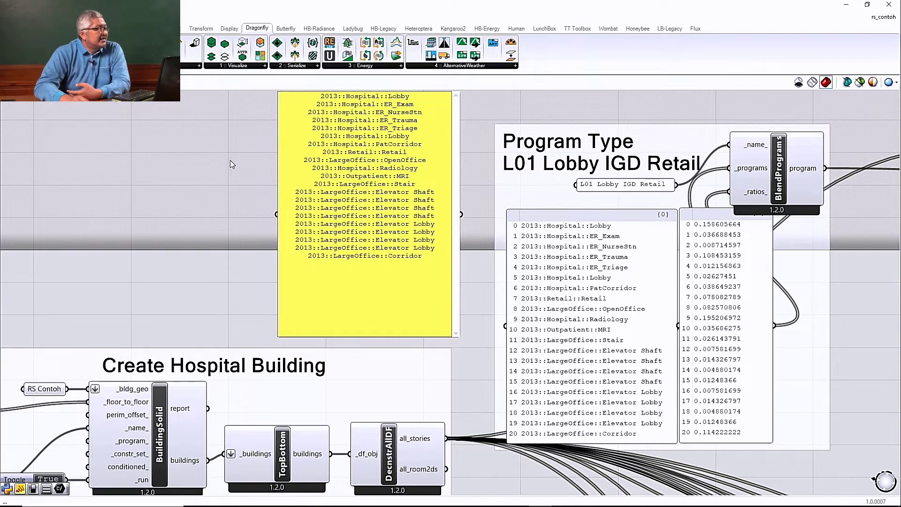
click(212, 169)
click(212, 169)
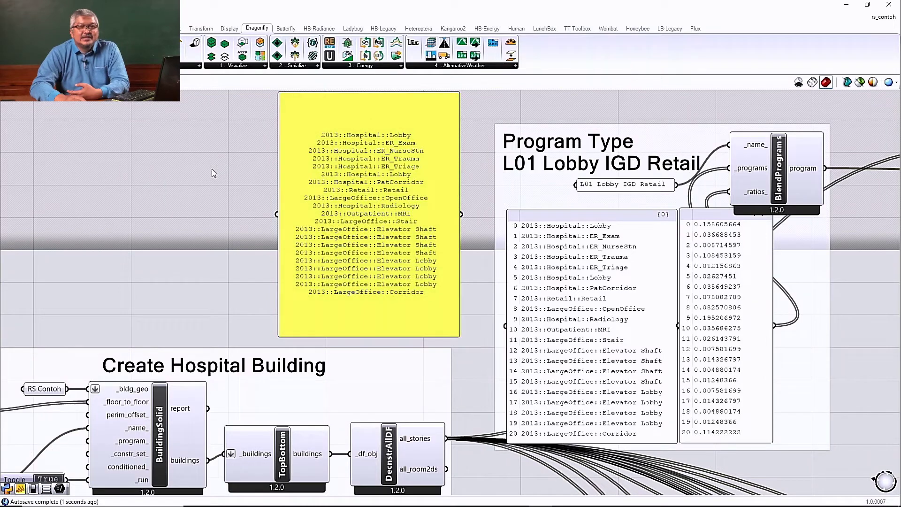
- Turn off Multiline Data for the new panel so each space type is a separate item, and adjust its height slightly
click(397, 187)
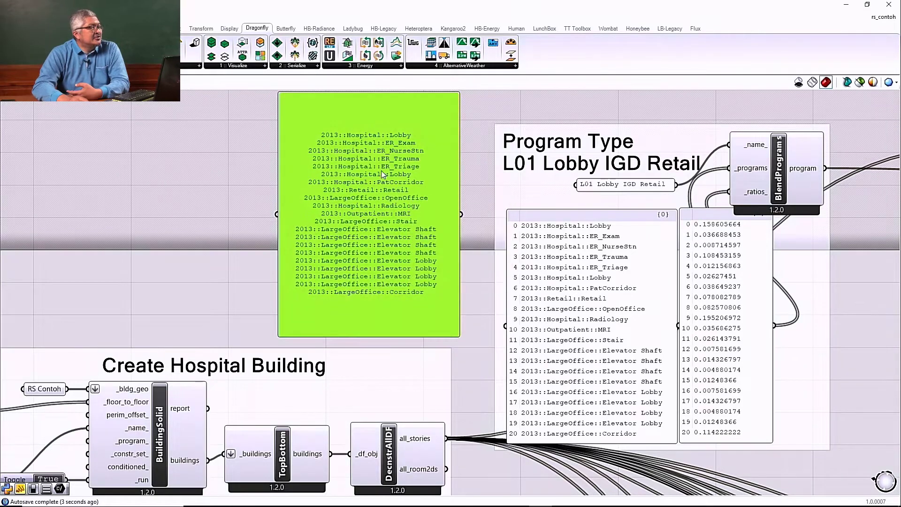
scroll(266, 206, up, 1)
scroll(266, 207, down, 3)
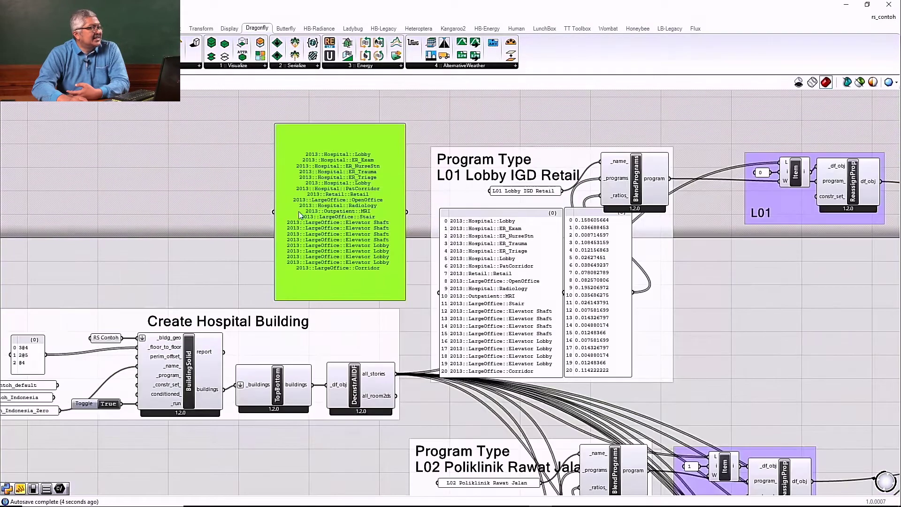
right_click(332, 191)
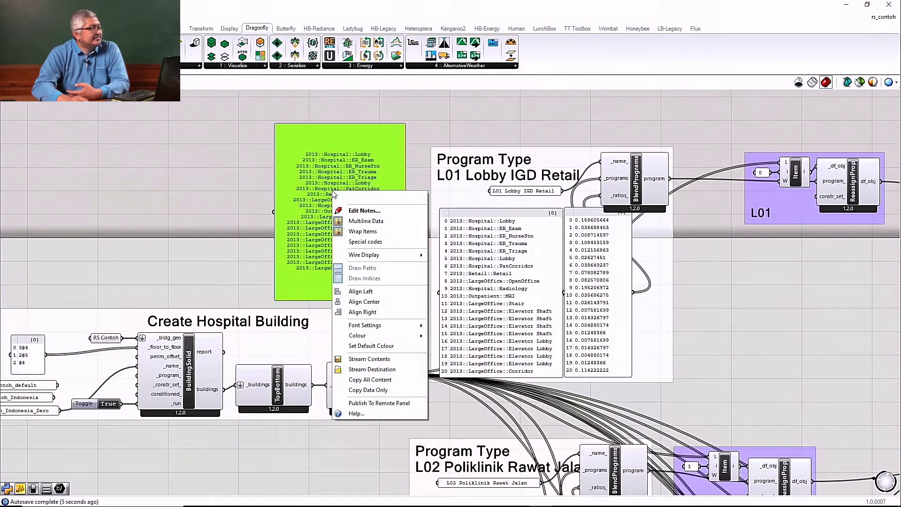
click(381, 221)
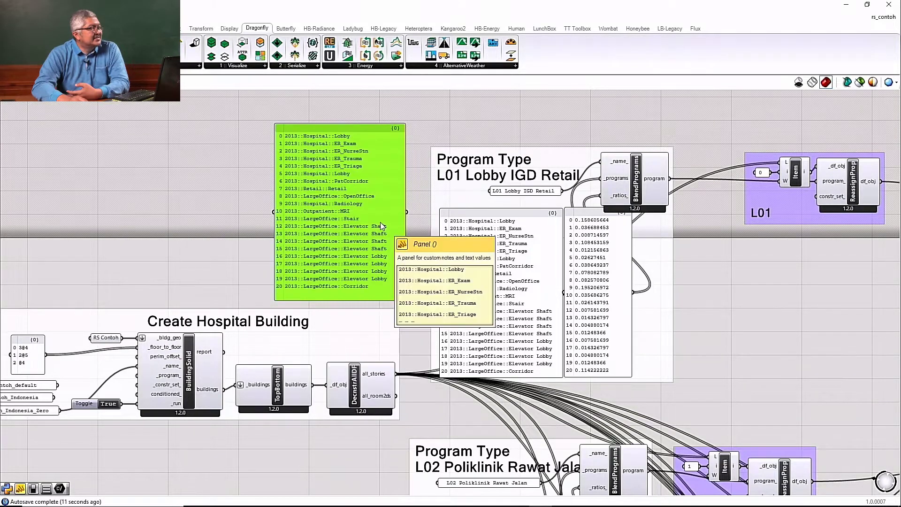
mouse_move(375, 301)
mouse_down()
mouse_move(377, 317)
mouse_move(378, 301)
mouse_up()
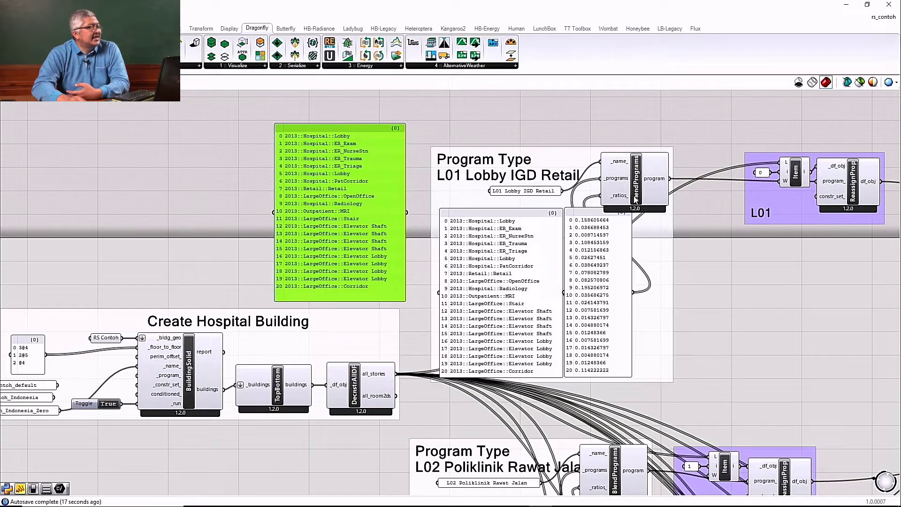
- Copy the L1 percentages in G5:G25 from the Excel workbook for the ratios list and return to Grasshopper
click(522, 283)
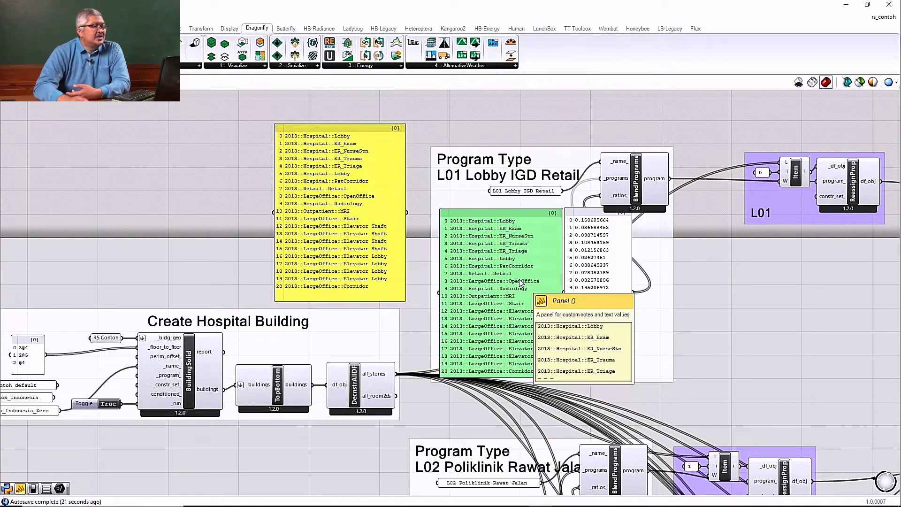
click(600, 256)
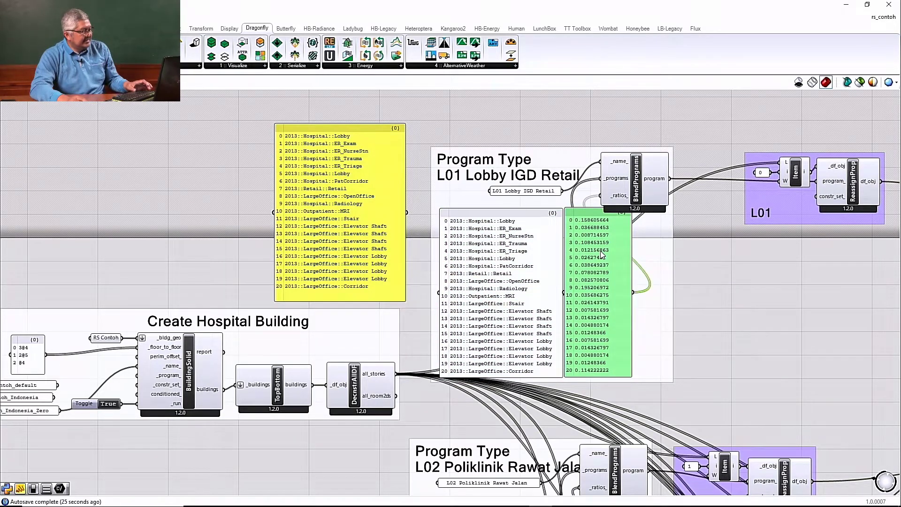
key(alt+Tab)
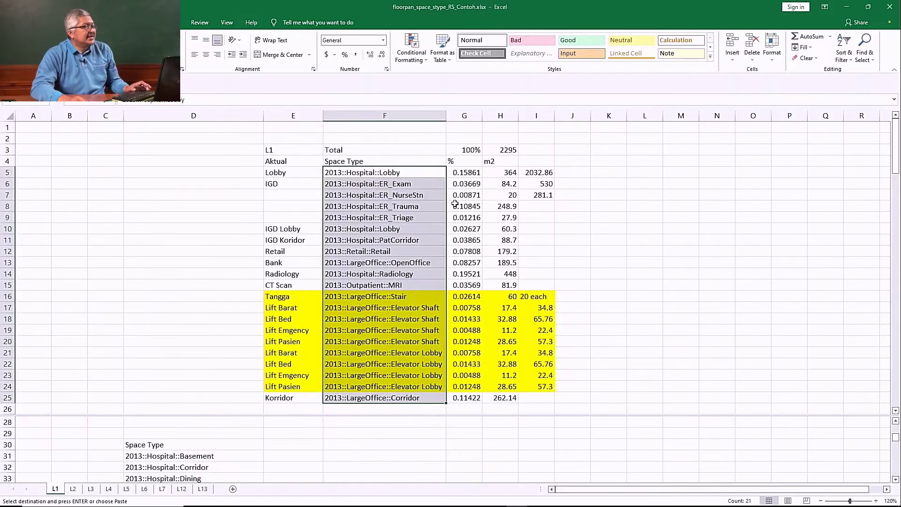
drag(462, 174, 467, 391)
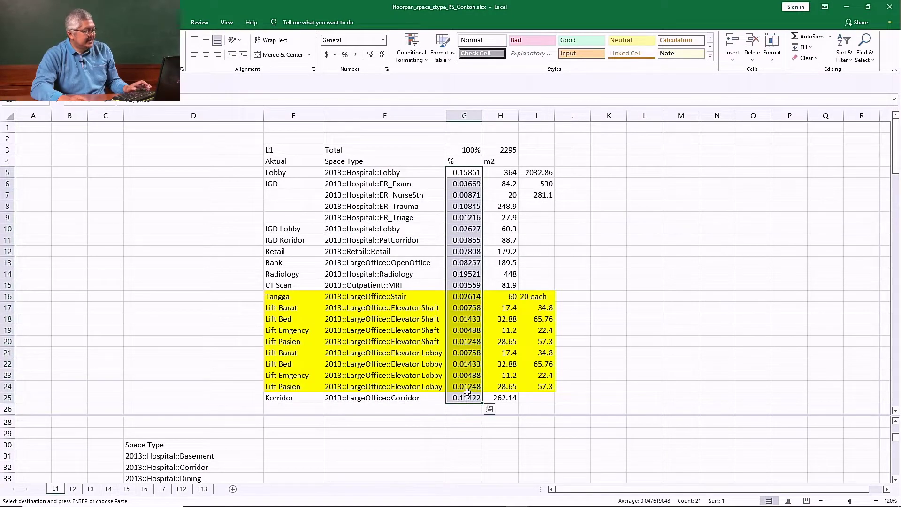
key(ctrl+c)
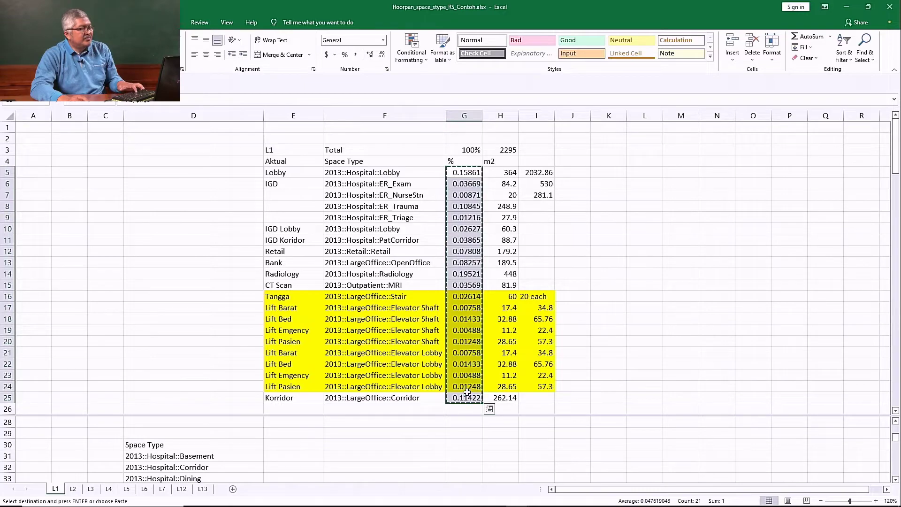
key(alt+Tab)
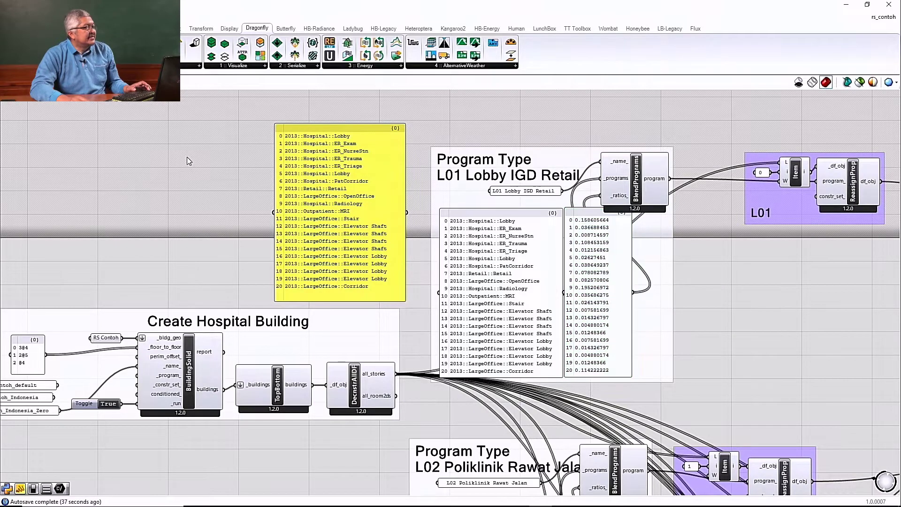
- Add a tall Panel left of the L1 space-type panel and paste the copied L1 ratios into it
double_click(186, 158)
text(panel)
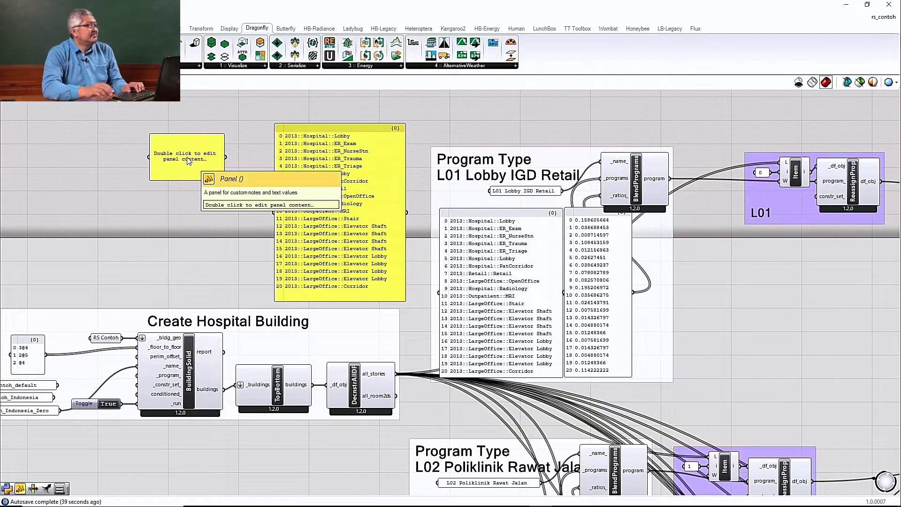
click(196, 180)
drag(194, 178, 194, 289)
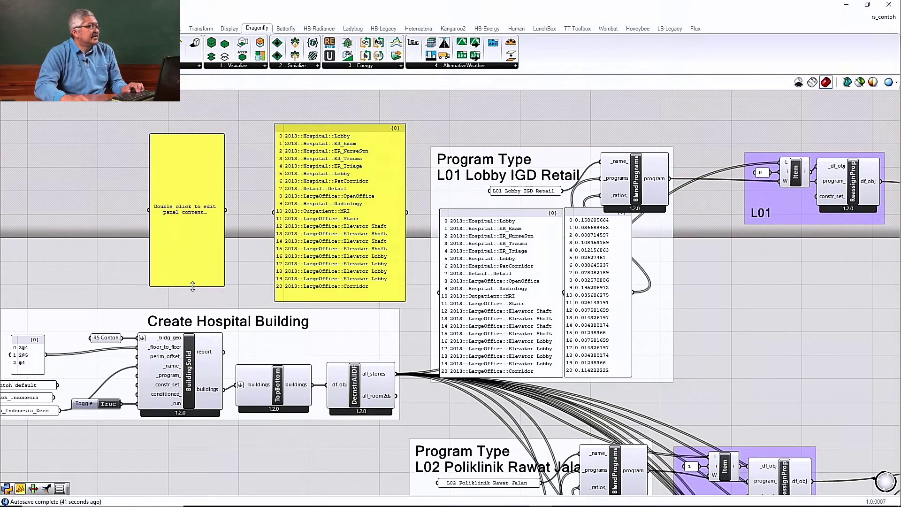
double_click(184, 225)
key(ctrl+v)
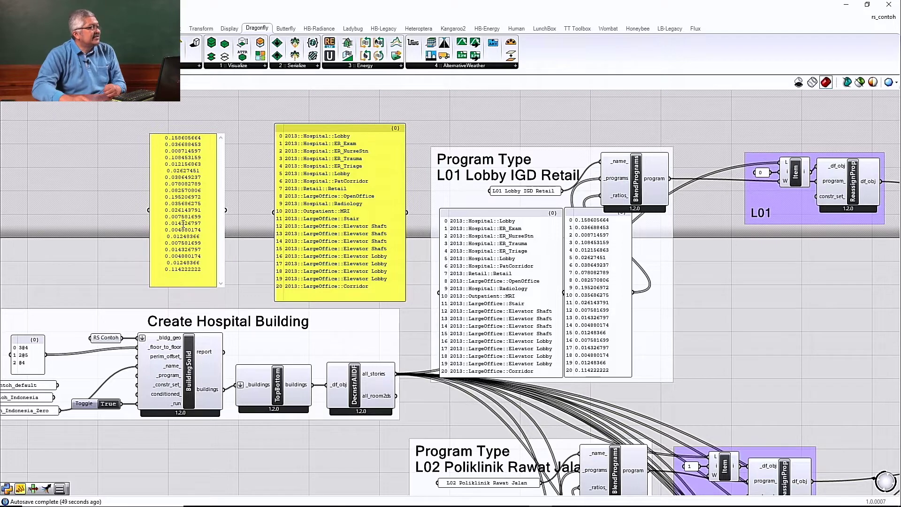
click(113, 177)
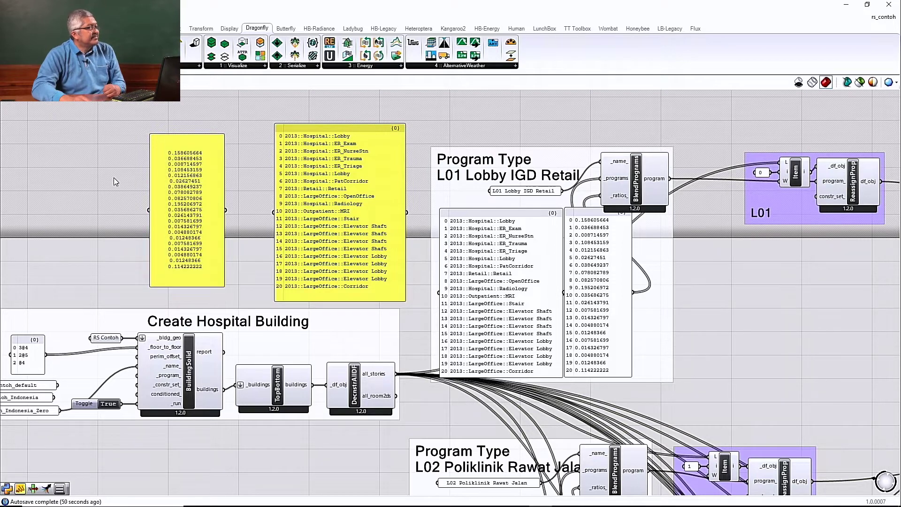
- Turn off Multiline Data for the ratios panel and extend it downward to fit the whole list
right_click(186, 167)
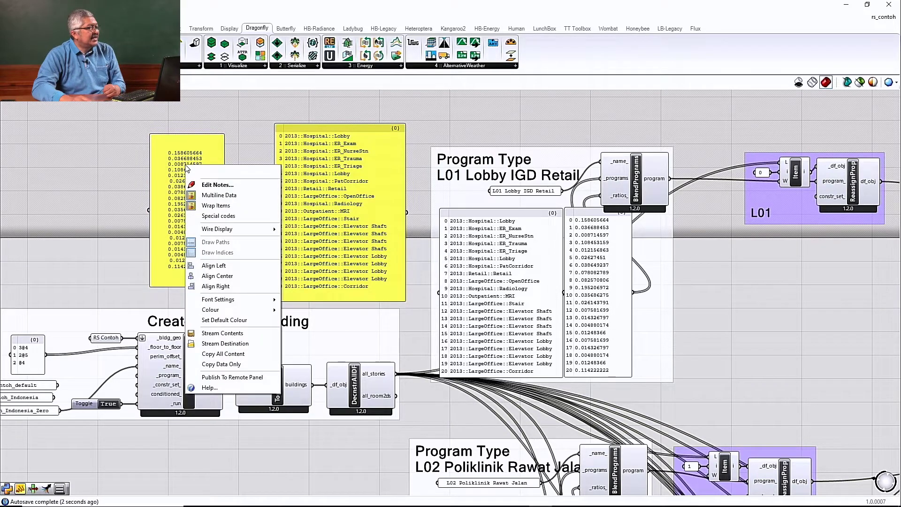
click(216, 197)
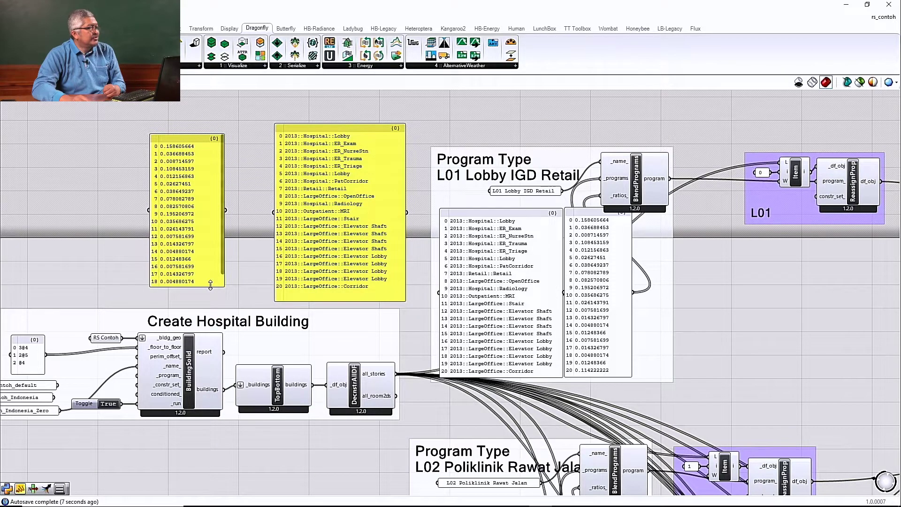
drag(211, 287, 211, 310)
- Move the L01 BlendPrograms component closer to the L01 Item group and place a new HB Blend ProgramTypes component above it
drag(626, 199, 678, 200)
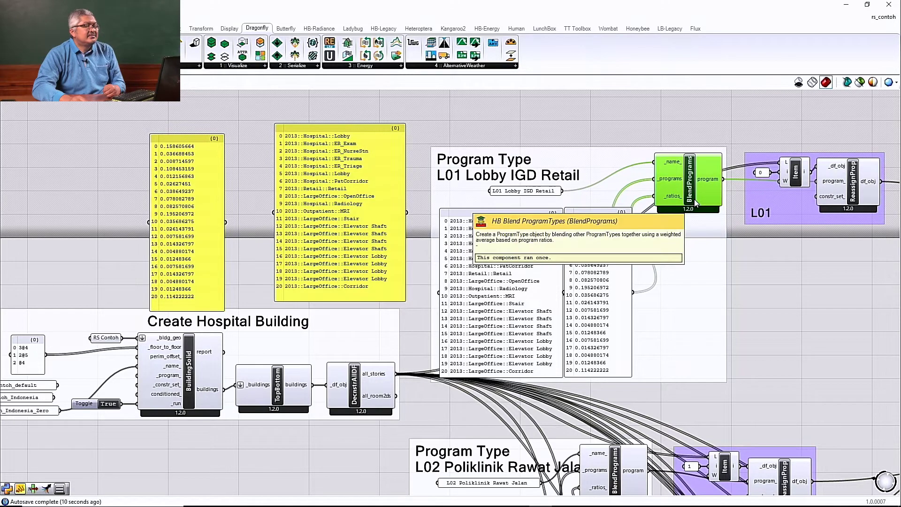
scroll(693, 202, down, 3)
scroll(680, 199, up, 3)
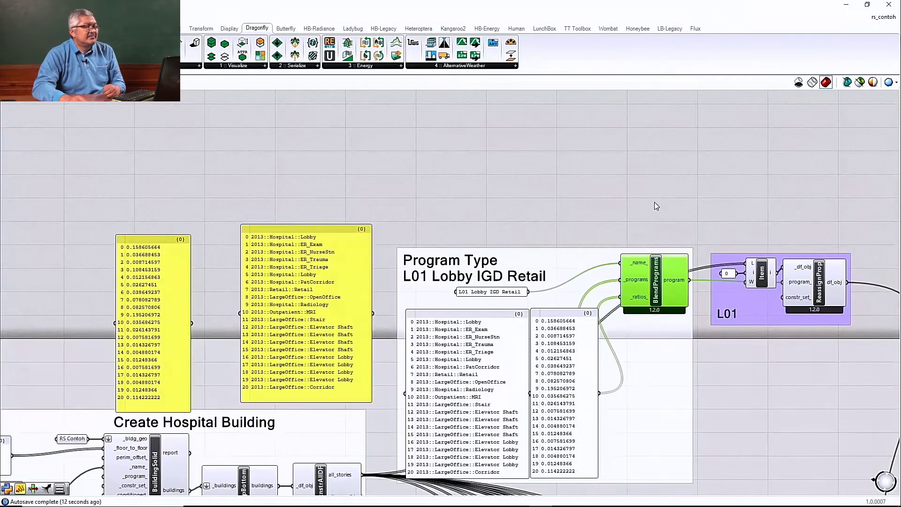
double_click(654, 202)
text(blen)
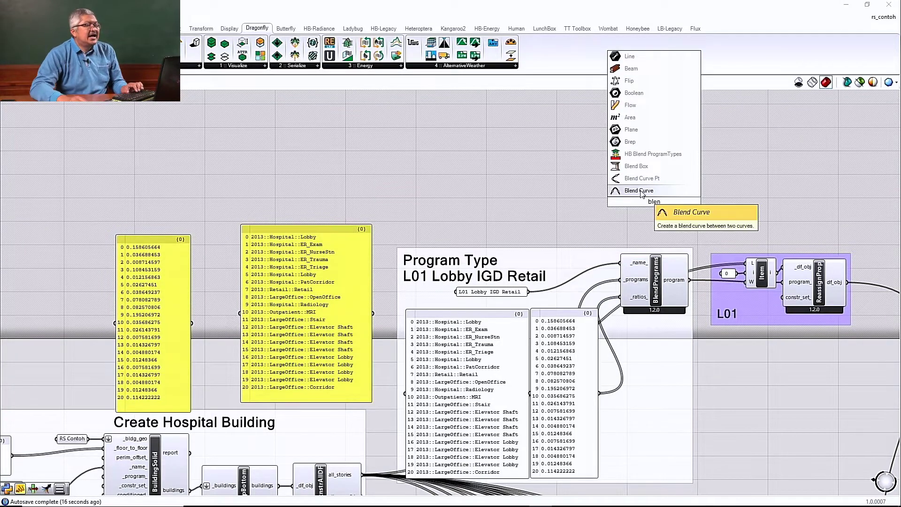
click(653, 154)
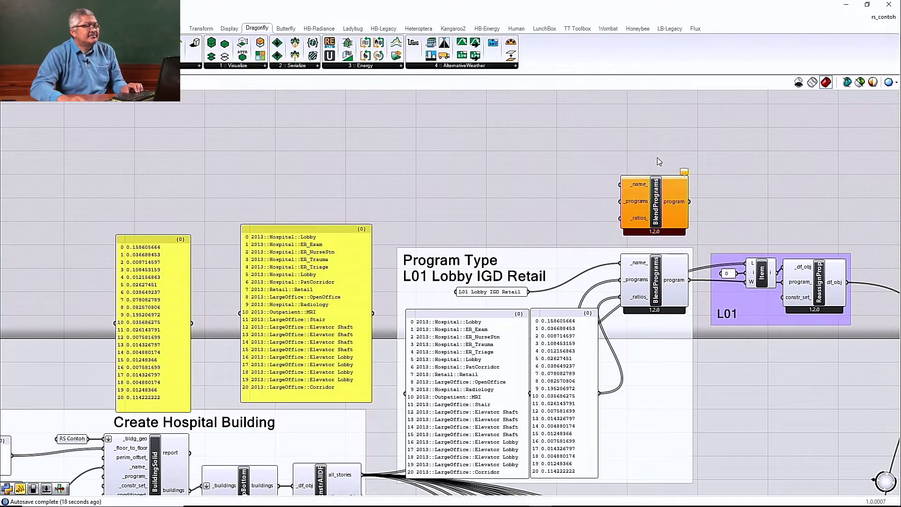
drag(660, 202, 666, 205)
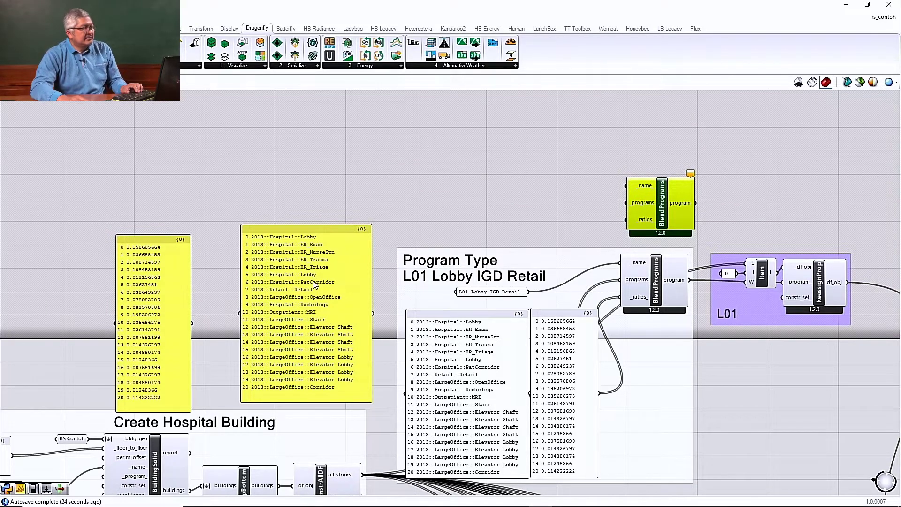
- Add an HB Building Programs list on the empty canvas above the L1 space-type panel
scroll(489, 342, down, 3)
scroll(480, 199, up, 4)
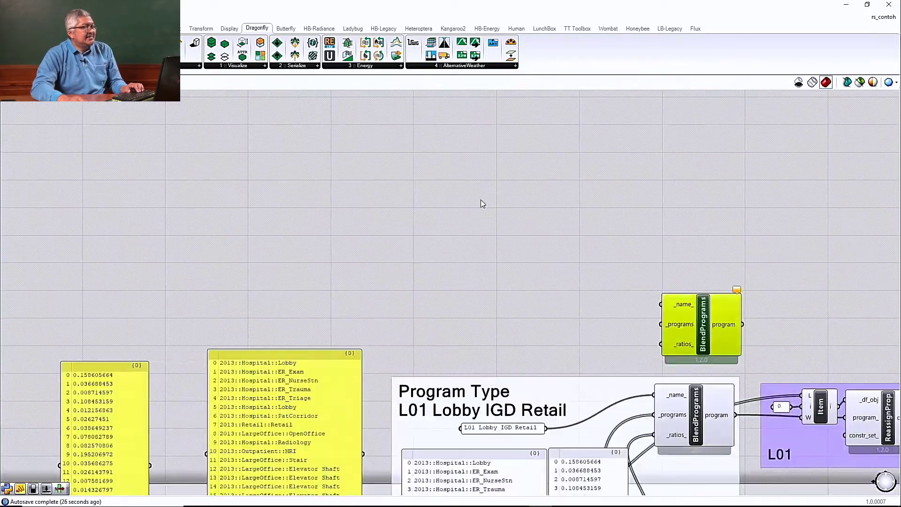
scroll(512, 347, up, 1)
double_click(477, 279)
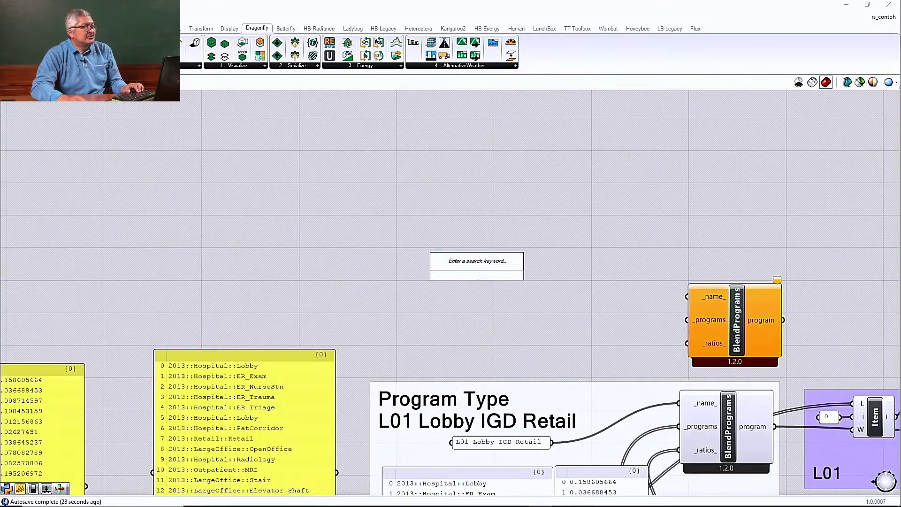
text(pro)
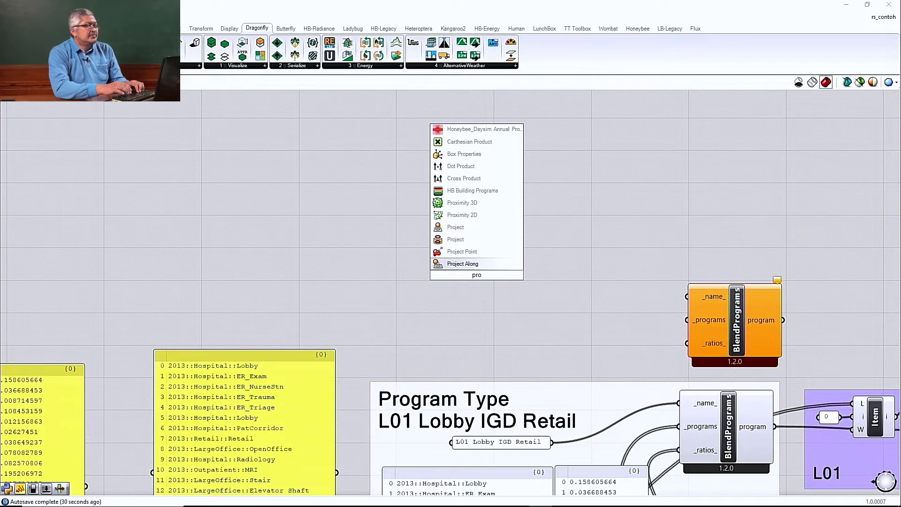
text(gram)
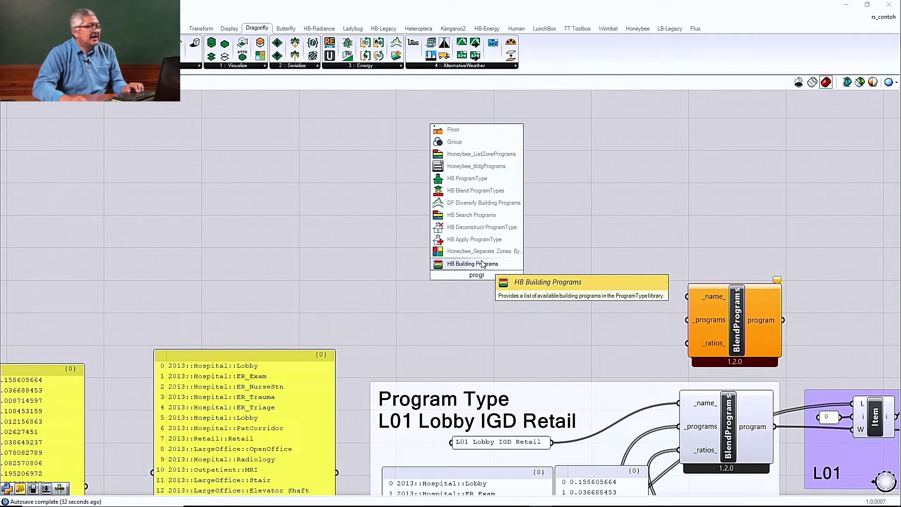
click(482, 264)
drag(426, 275, 271, 231)
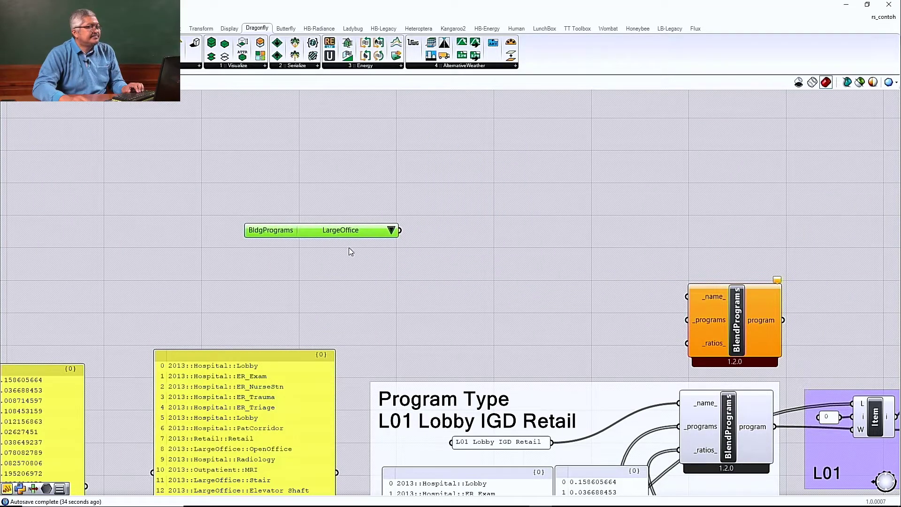
- Add an HB Search Programs component, connect the BldgPrograms list to its bldg_prog_ input, and shift both upward
double_click(492, 252)
text(program)
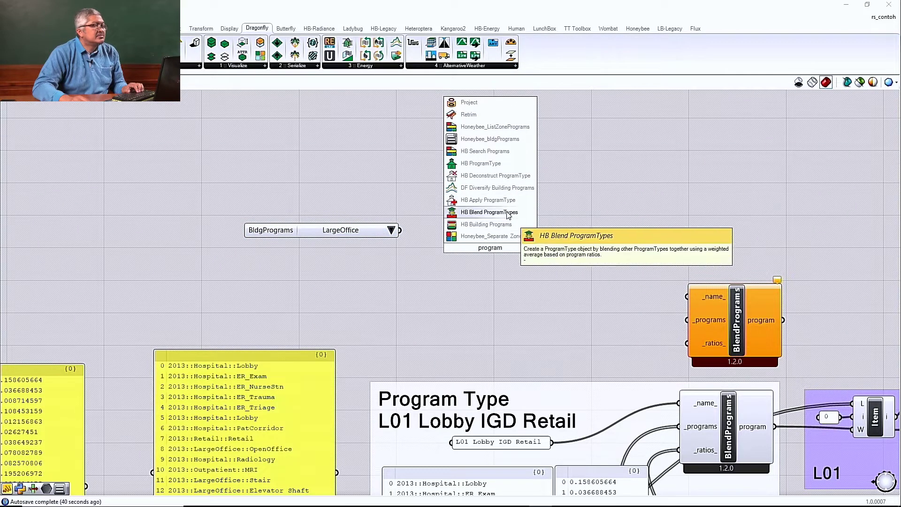
click(491, 153)
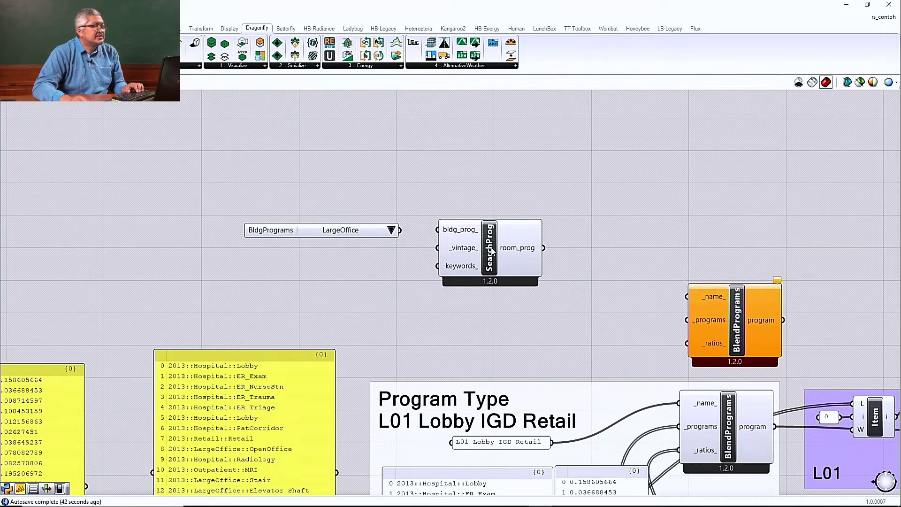
drag(494, 250, 506, 252)
drag(404, 230, 449, 230)
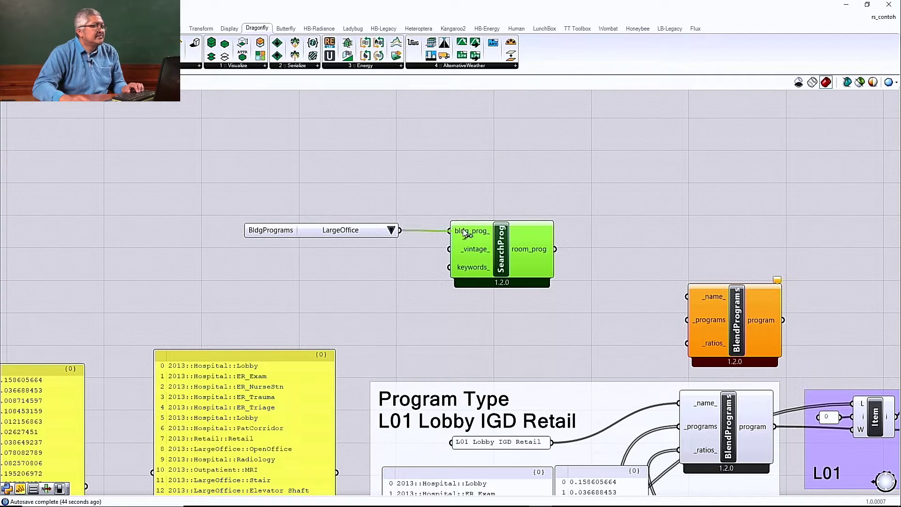
drag(495, 248, 467, 220)
drag(327, 233, 312, 206)
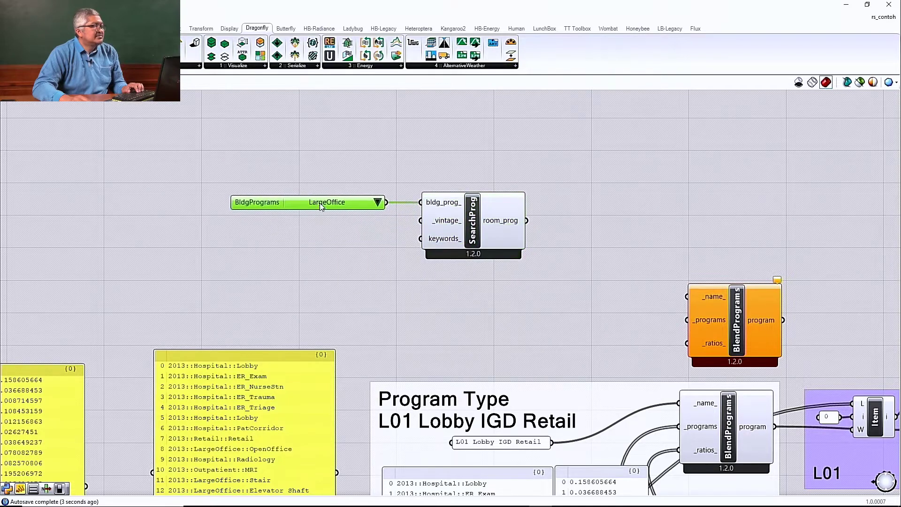
- Add a Panel beside SearchProg, connect room_prog to it, and enlarge it to fit the full LargeOffice program list
double_click(604, 227)
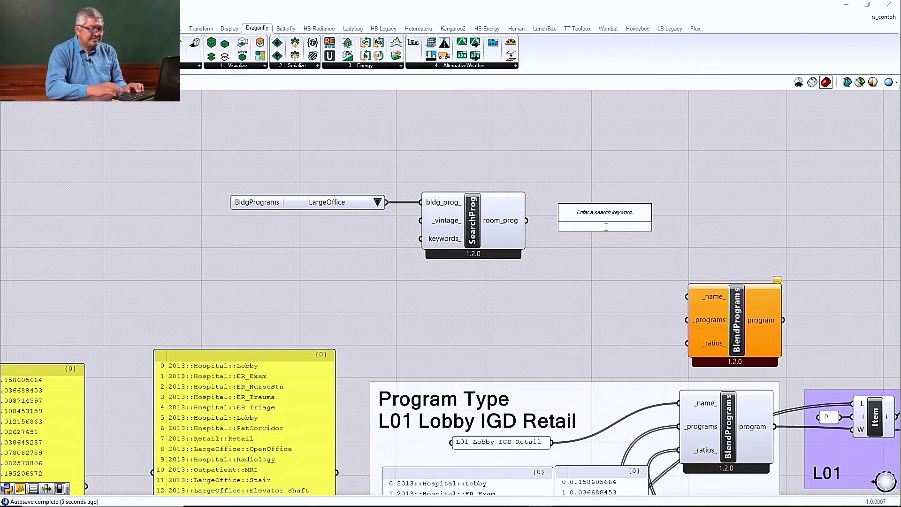
text(//)
key(Return)
drag(527, 220, 553, 226)
drag(657, 258, 769, 452)
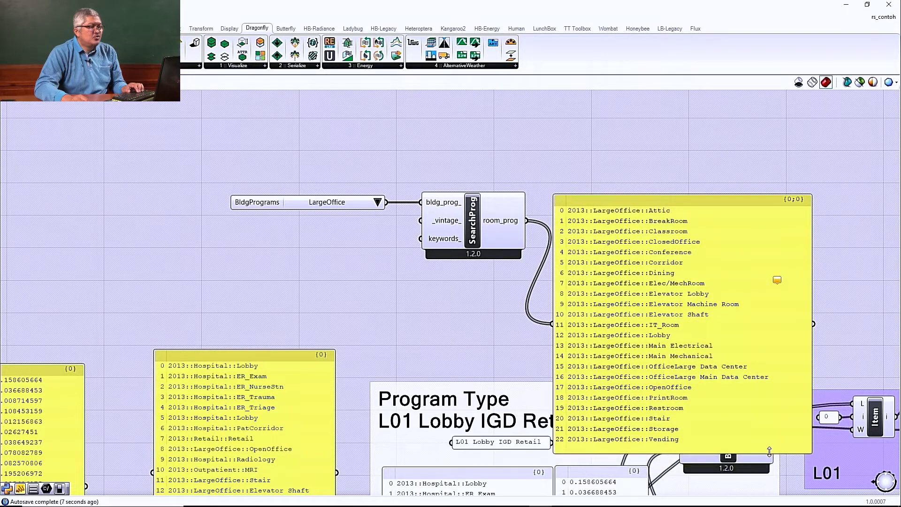
- Move the room program panel higher on the canvas and copy its contents as data only
right_click(652, 295)
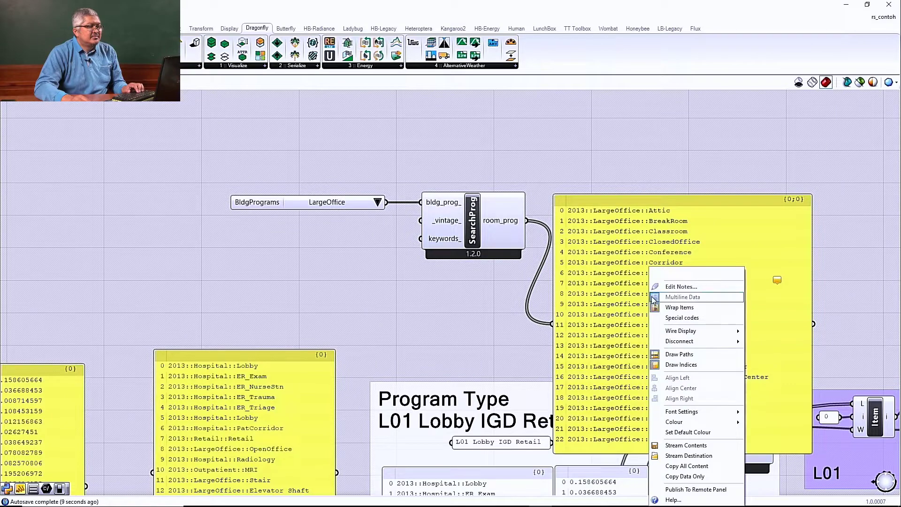
click(696, 476)
click(624, 206)
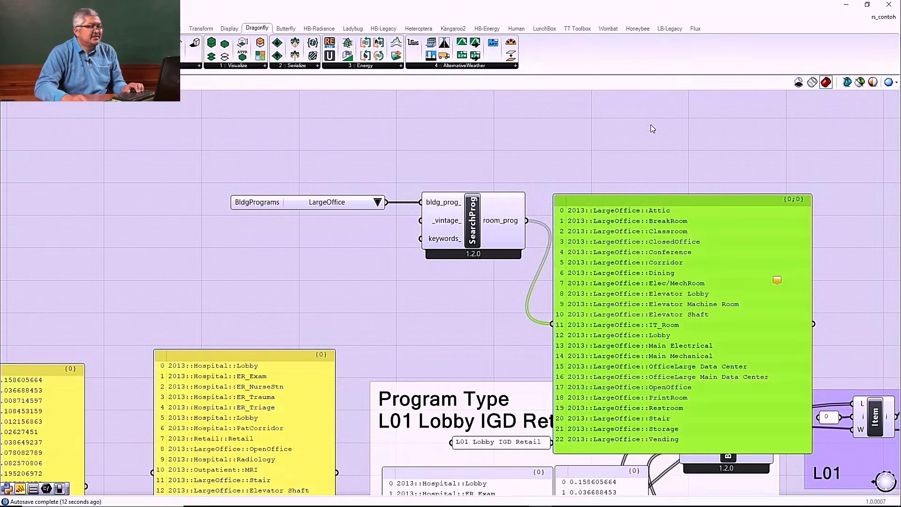
drag(649, 198, 631, 108)
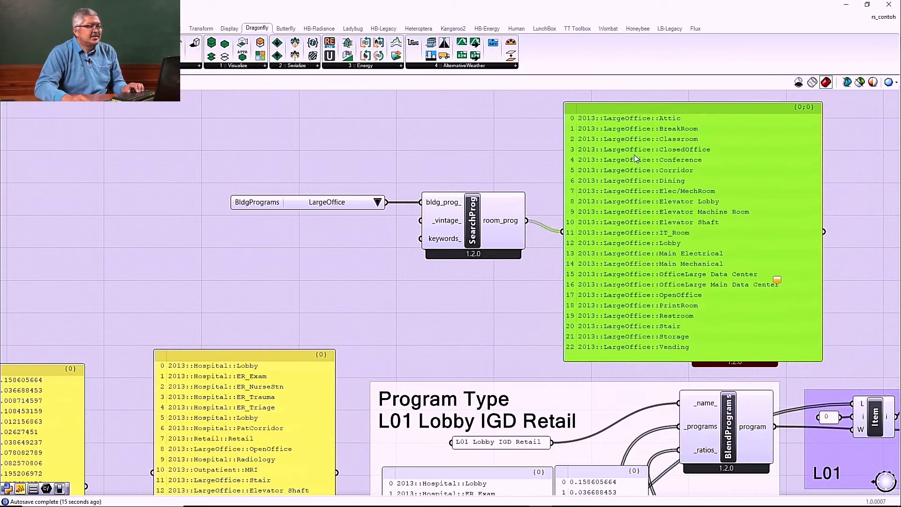
right_click(634, 155)
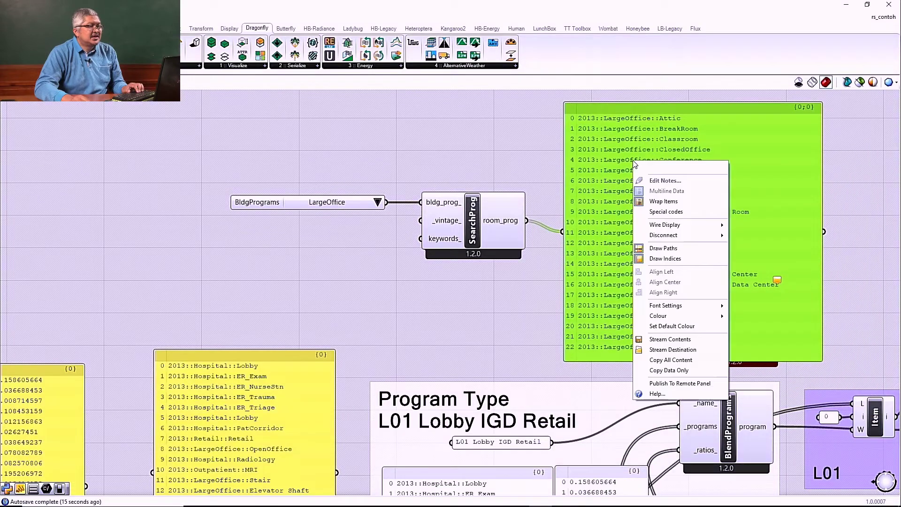
click(679, 370)
- Switch to the floorpan_space_stype_RS_Contoh Excel workbook and examine the Space Type list in column D of sheet L1, adjusting the split for comparison with the floor table
key(alt+Tab)
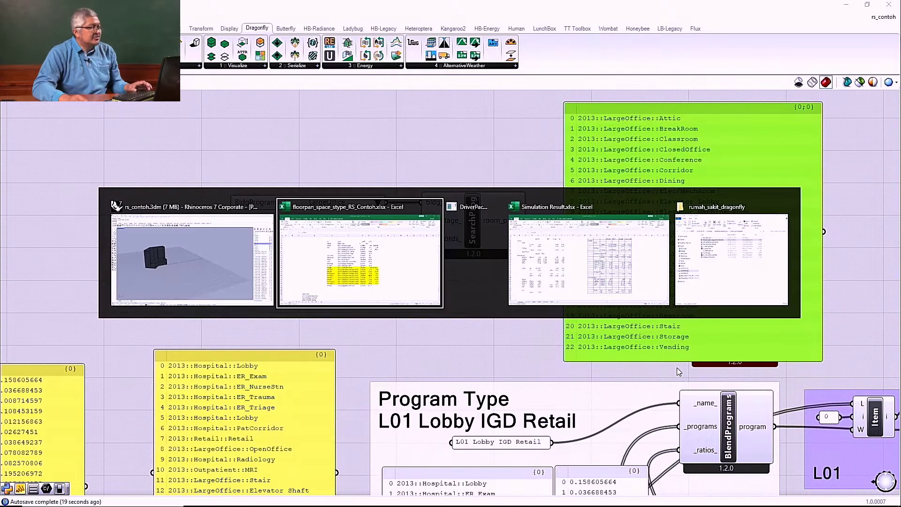
key(ctrl+v)
drag(382, 415, 398, 167)
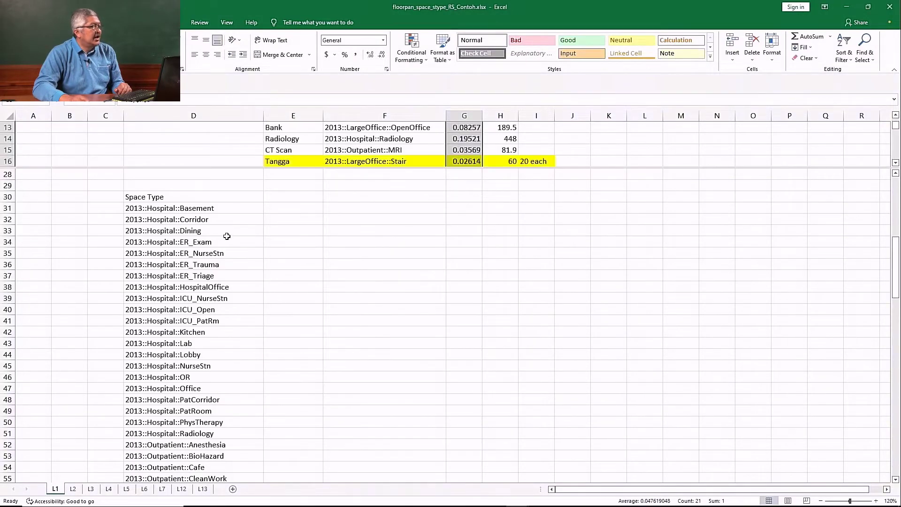
scroll(203, 243, up, 2)
click(202, 243)
scroll(203, 253, down, 6)
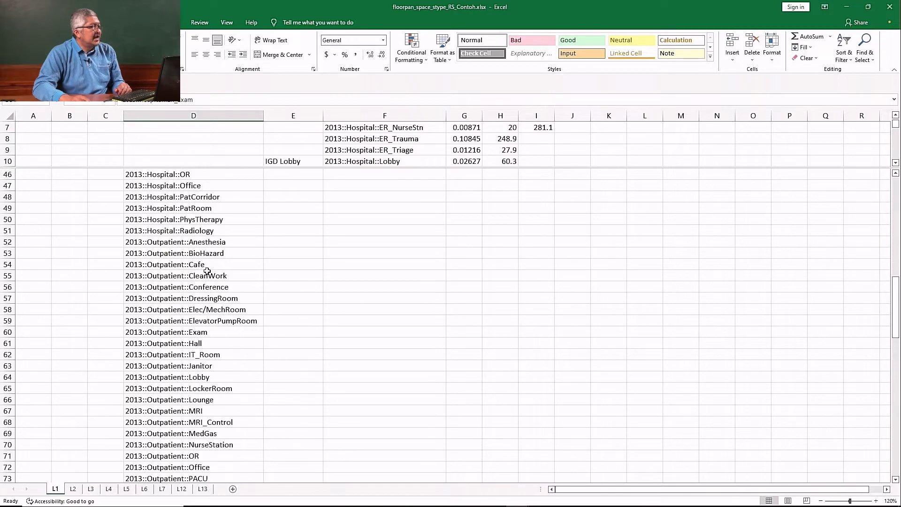
scroll(204, 264, down, 12)
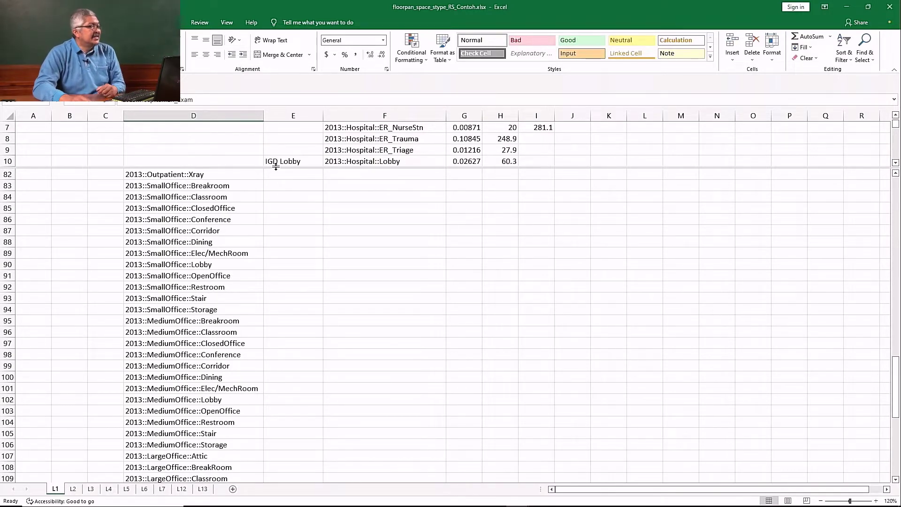
drag(276, 167, 276, 324)
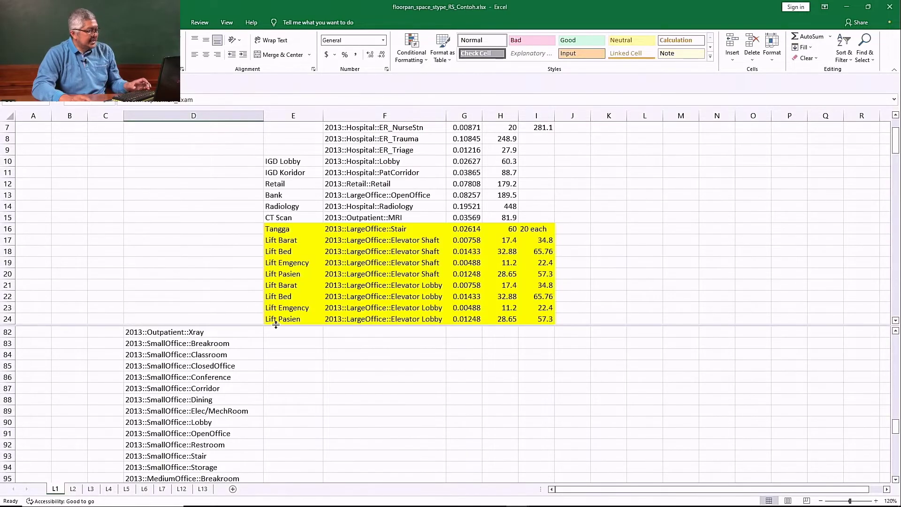
- Switch to Grasshopper and set the BldgPrograms list to Retail, Hospital and finally Outpatient to compare their room programs
key(alt+Tab)
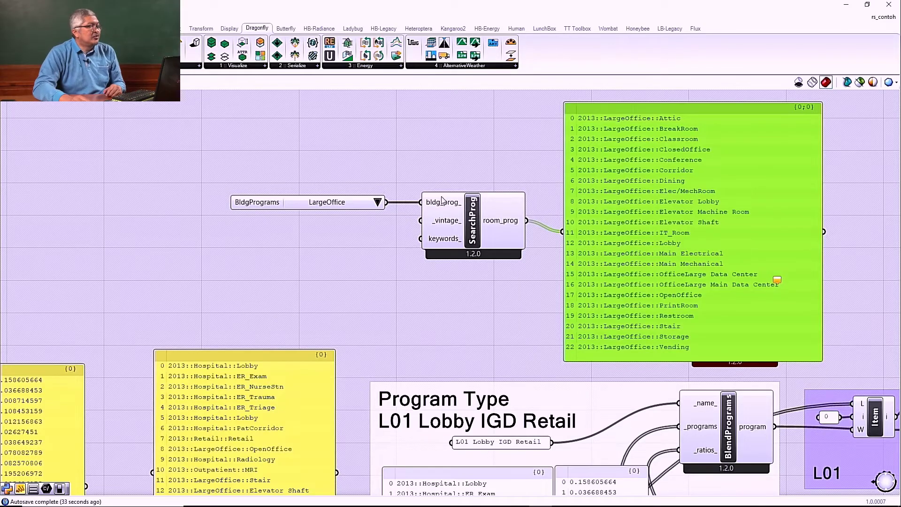
click(378, 201)
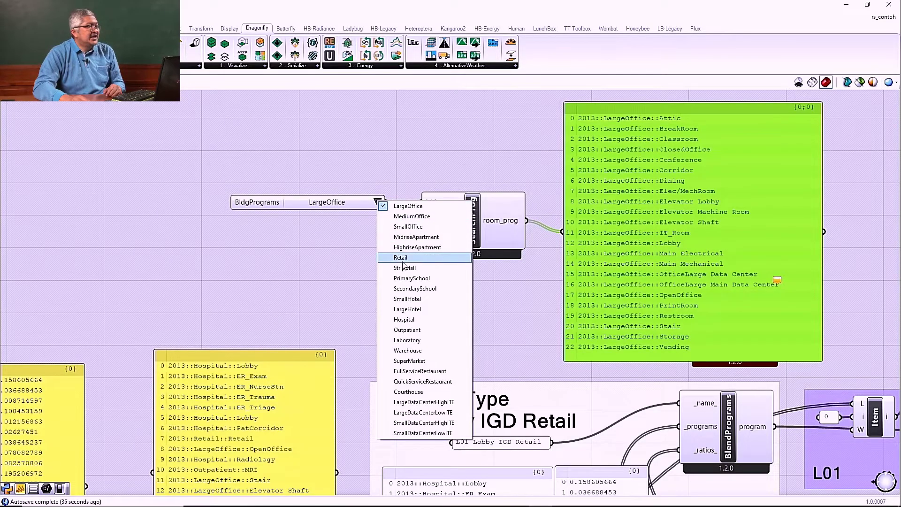
click(403, 262)
click(378, 203)
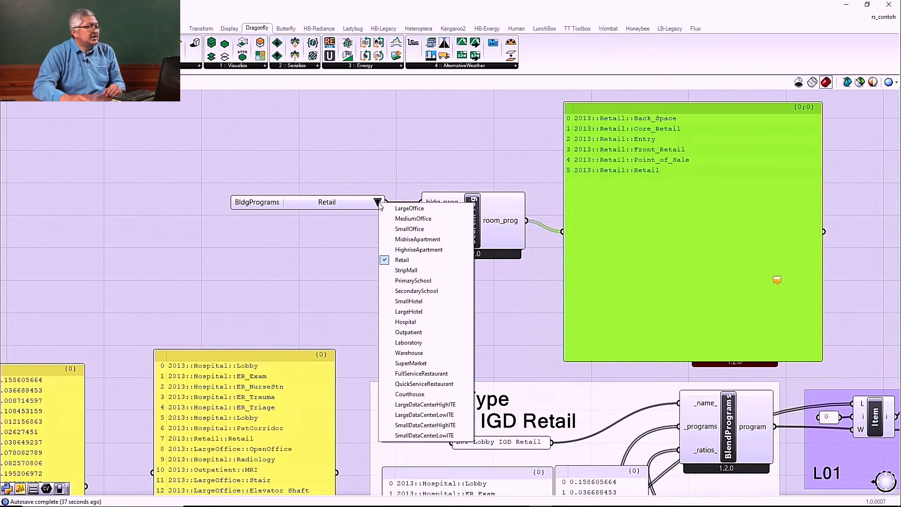
click(436, 322)
click(377, 202)
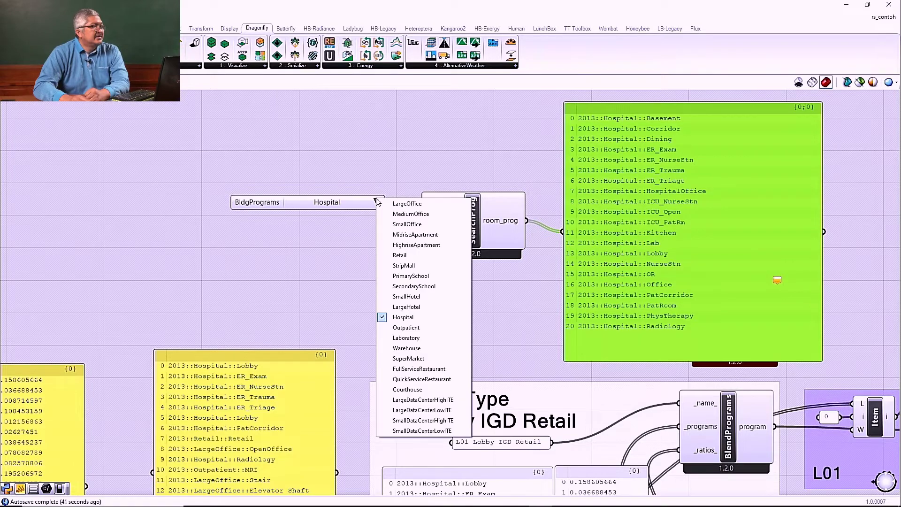
click(404, 329)
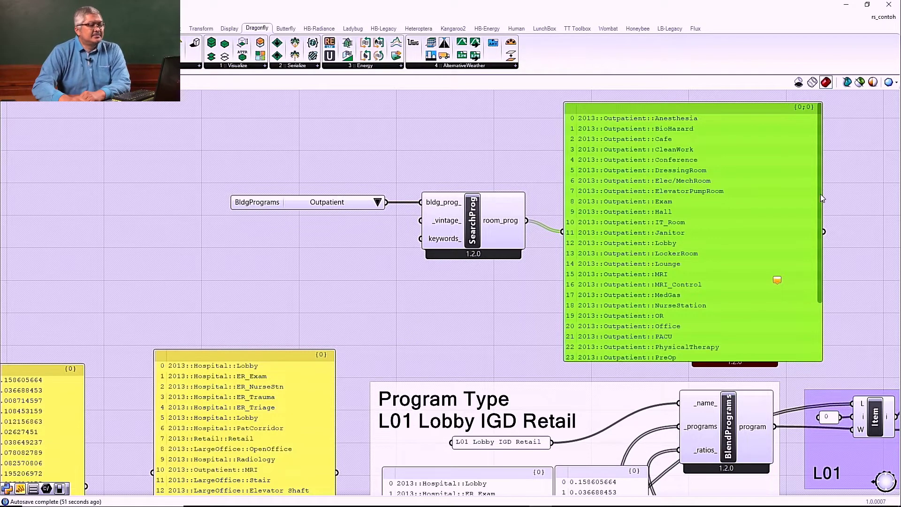
- Shorten the room program panel and reposition it so the orange BlendPrograms component below is uncovered
drag(819, 188, 820, 161)
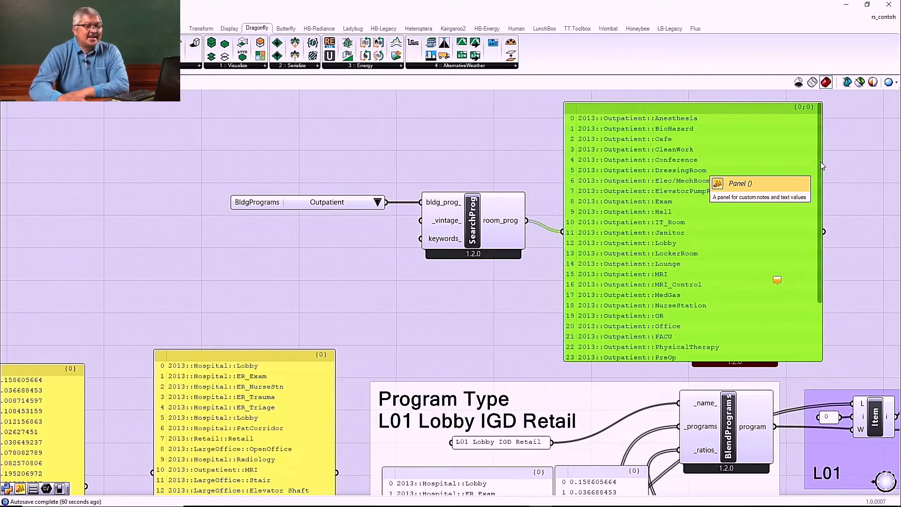
drag(768, 109, 776, 103)
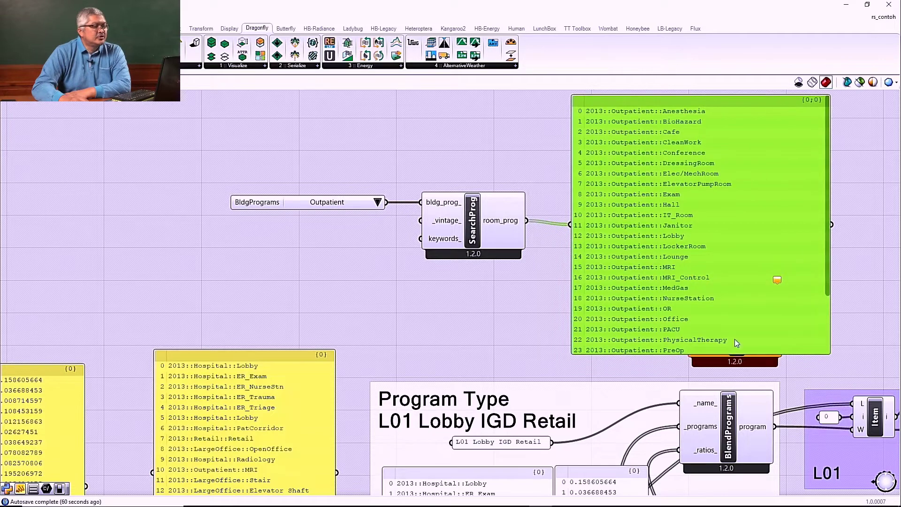
drag(717, 354, 730, 267)
mouse_move(723, 107)
mouse_down()
mouse_move(730, 128)
mouse_move(726, 115)
mouse_up()
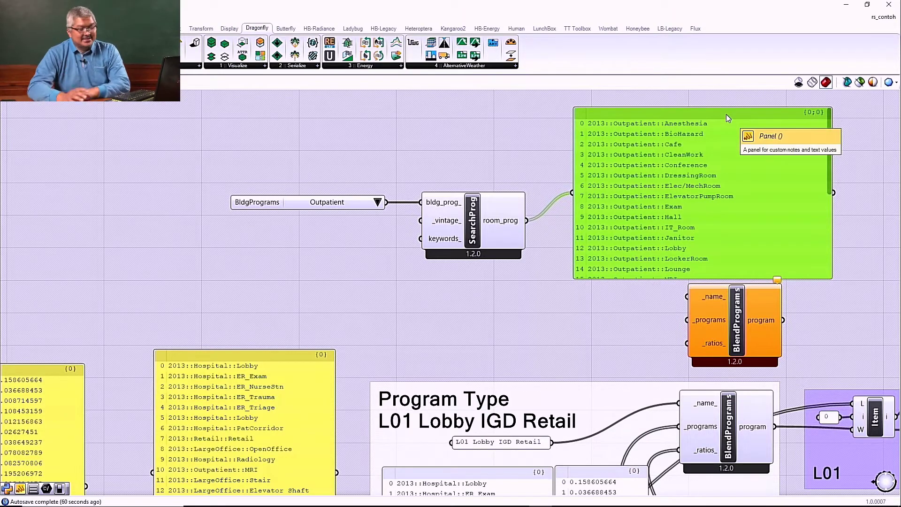
- Examine the L01 Lobby IGD Retail group's program type and ratio lists against the Outpatient search results and the BlendPrograms component
scroll(348, 139, down, 3)
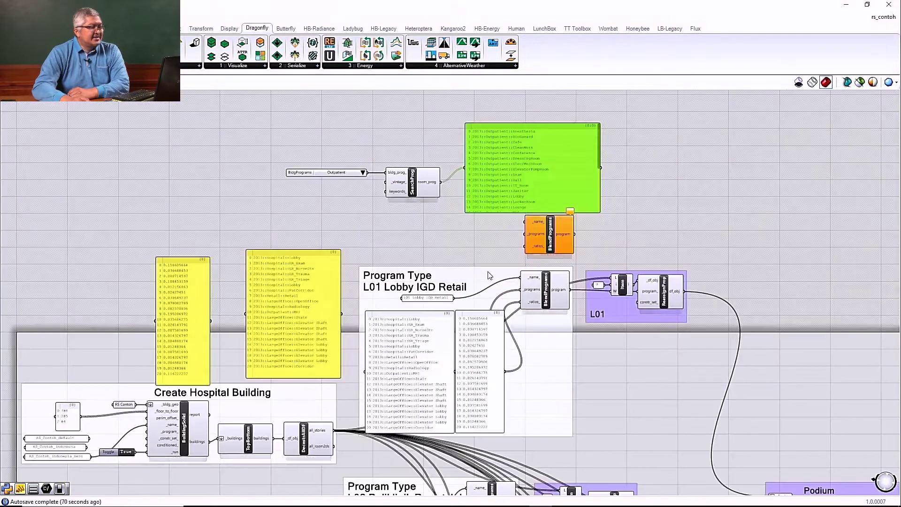
scroll(592, 297, up, 3)
scroll(553, 331, up, 1)
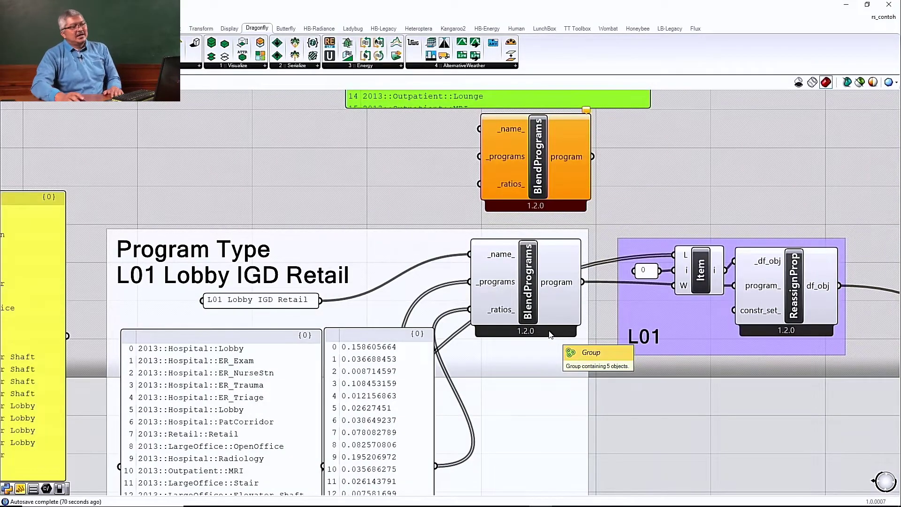
scroll(563, 263, down, 2)
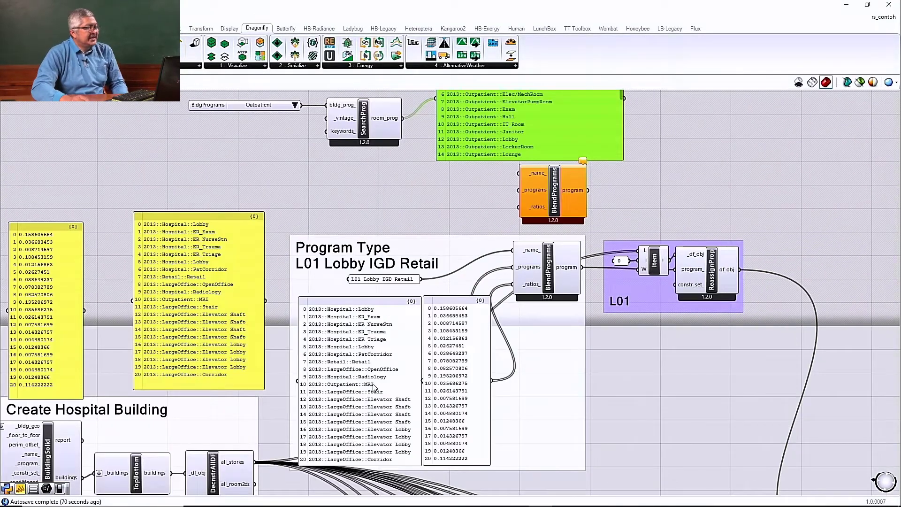
scroll(389, 338, up, 2)
scroll(394, 321, down, 2)
scroll(402, 375, up, 3)
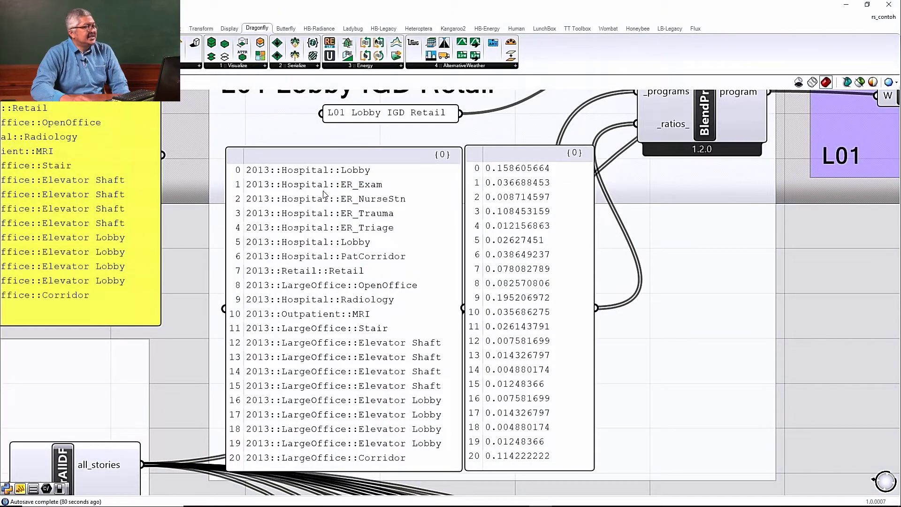
scroll(358, 390, down, 3)
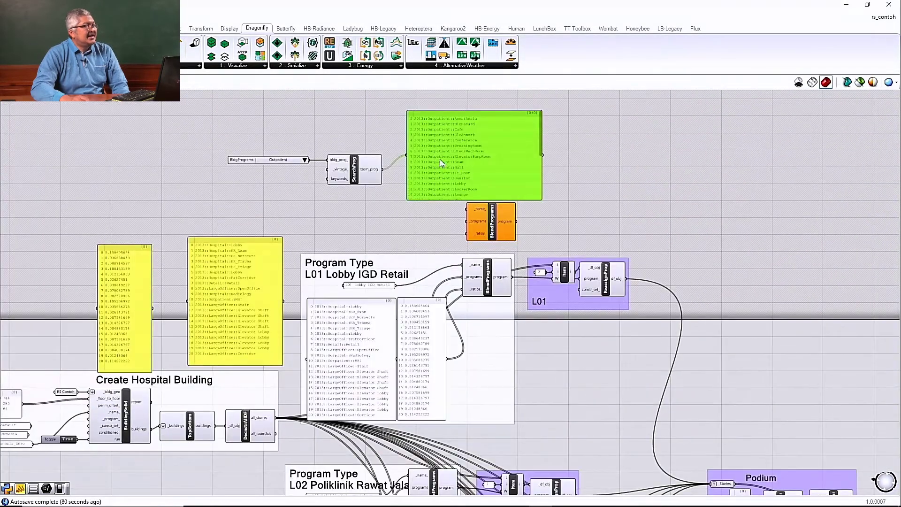
scroll(440, 160, up, 2)
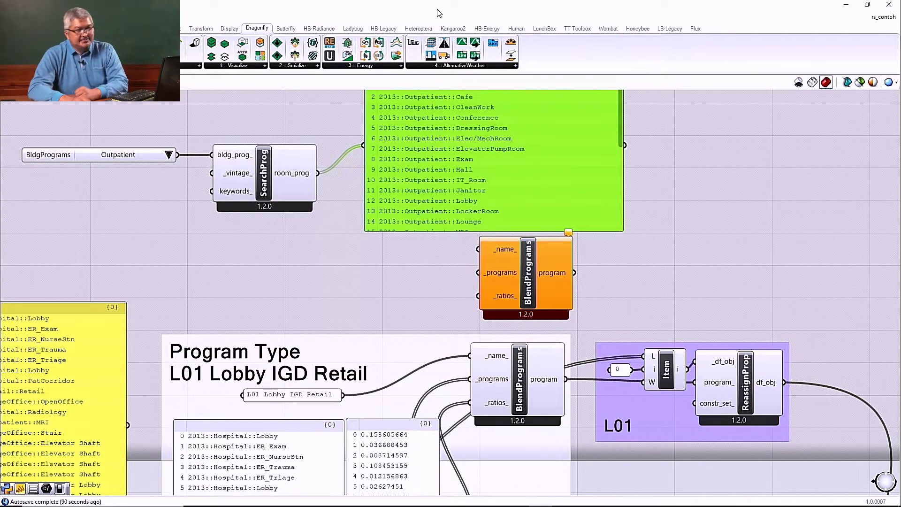
scroll(389, 176, down, 3)
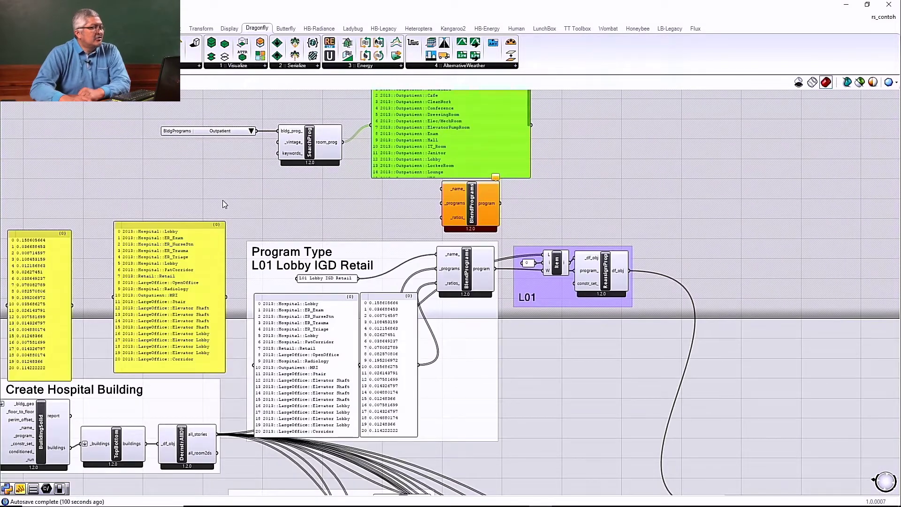
- Inspect the ratio, program type and name panels that feed the L01 BlendPrograms component
scroll(440, 260, up, 2)
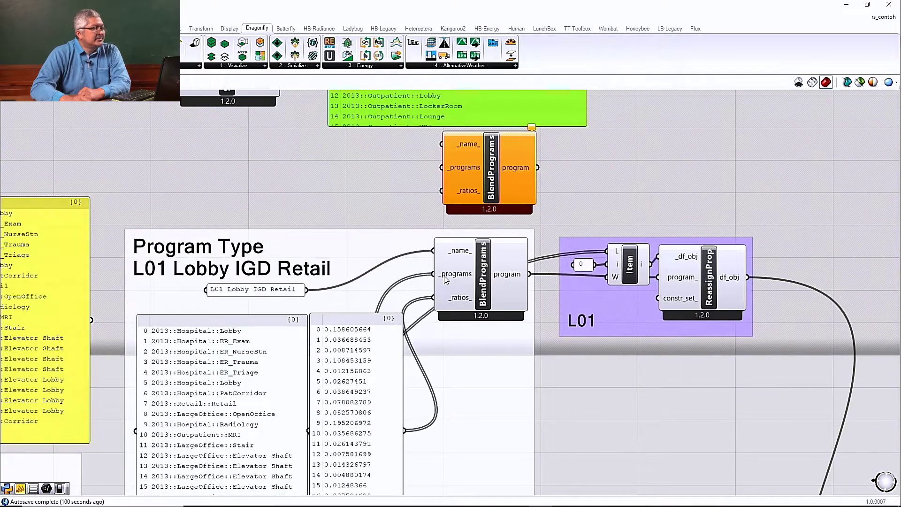
click(366, 324)
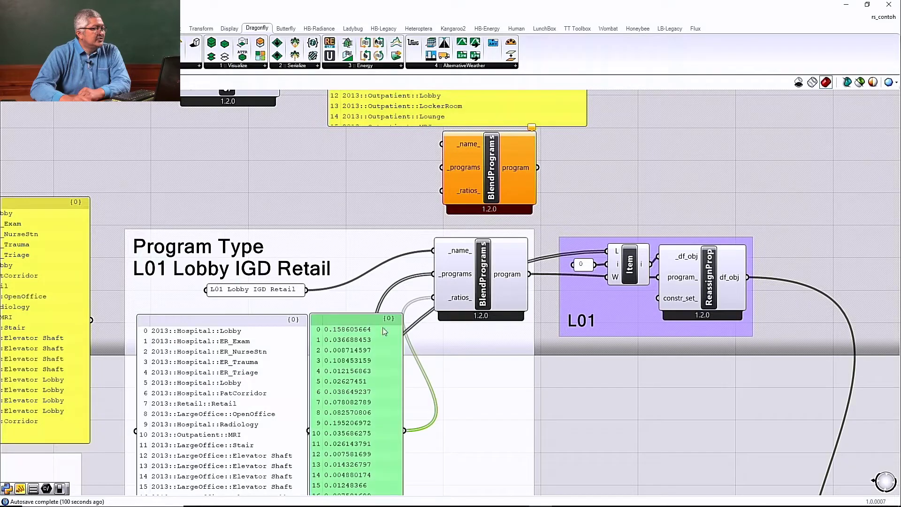
mouse_move(362, 320)
mouse_down()
mouse_move(426, 334)
mouse_move(365, 319)
mouse_up()
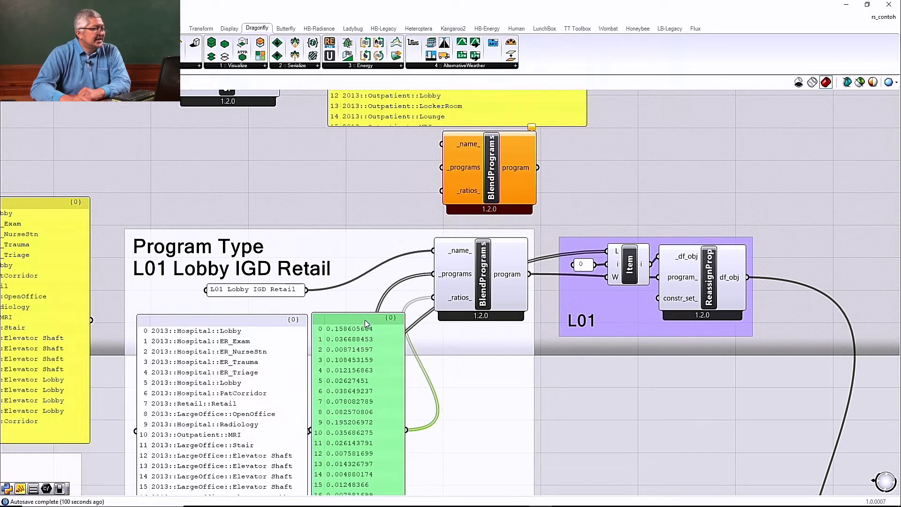
click(264, 326)
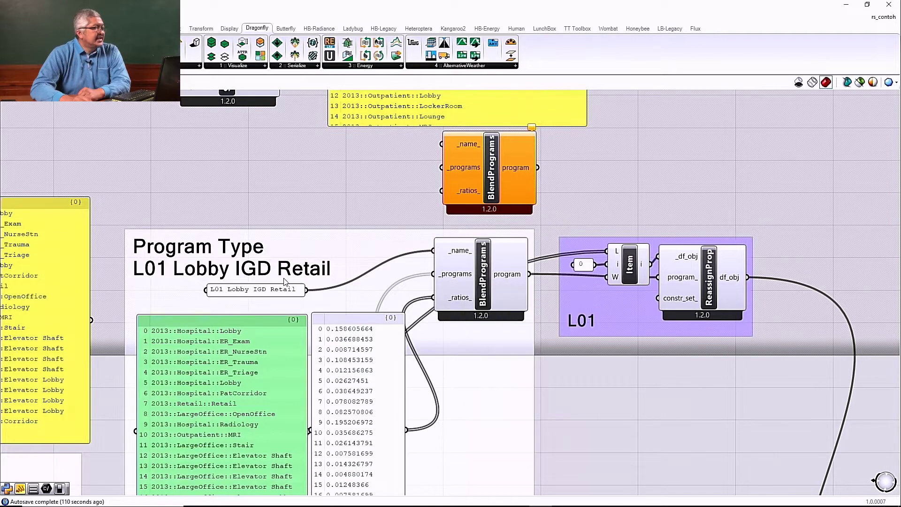
click(263, 290)
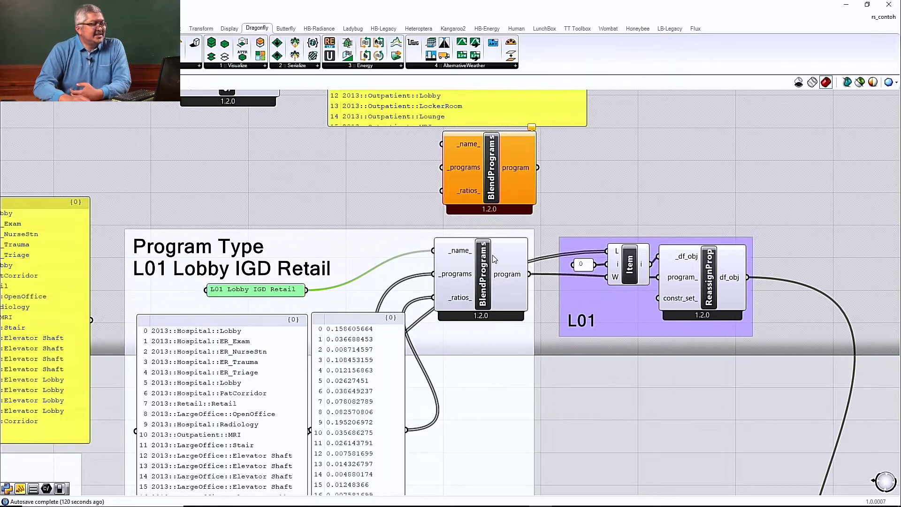
- Move the L01 reassignment group up and to the right, and shift the L01 Lobby IGD Retail program group slightly right
click(634, 274)
mouse_move(634, 275)
mouse_down()
mouse_move(641, 201)
mouse_move(634, 263)
mouse_up()
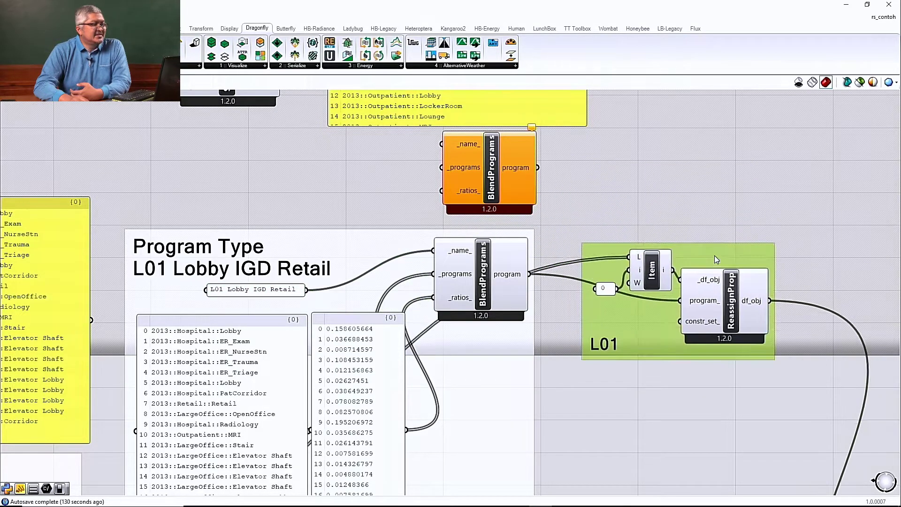
drag(714, 256, 756, 211)
mouse_move(486, 385)
mouse_down()
mouse_move(486, 398)
mouse_move(460, 365)
mouse_move(483, 390)
mouse_move(475, 395)
mouse_up()
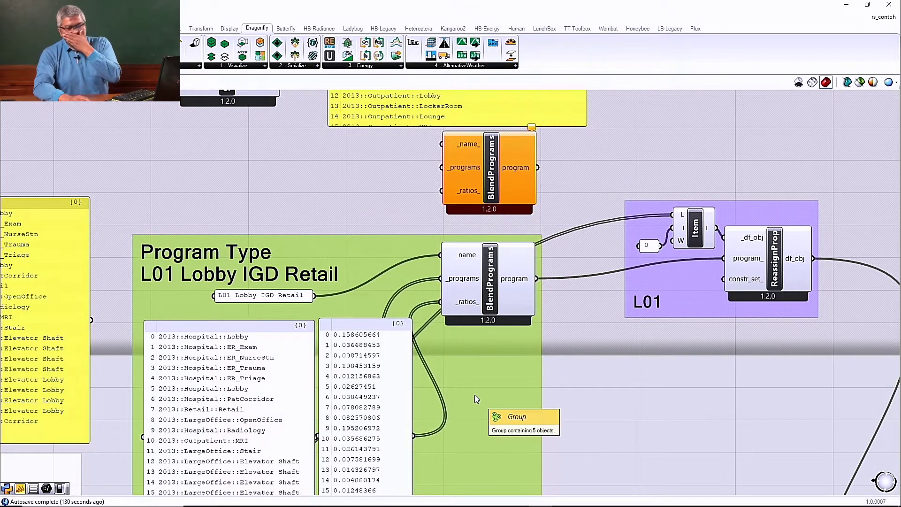
mouse_move(475, 397)
mouse_down()
mouse_move(483, 407)
mouse_move(462, 397)
mouse_up()
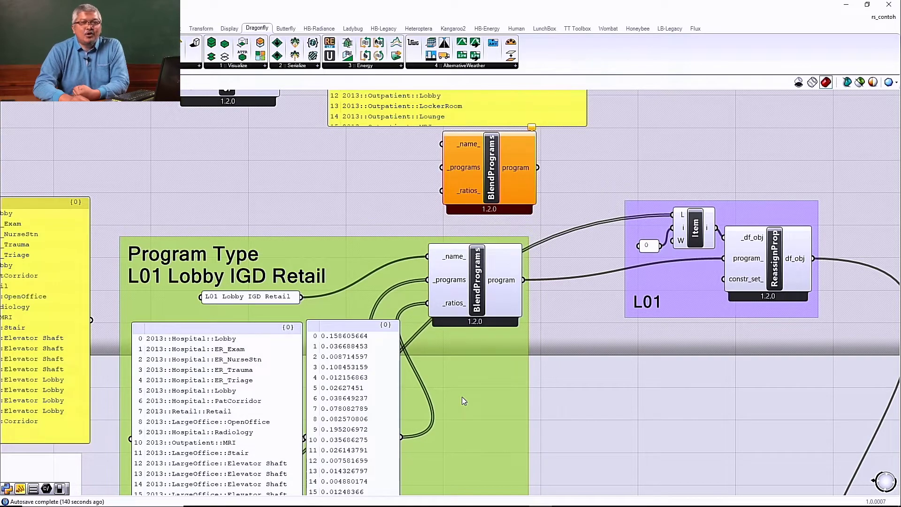
drag(464, 397, 499, 387)
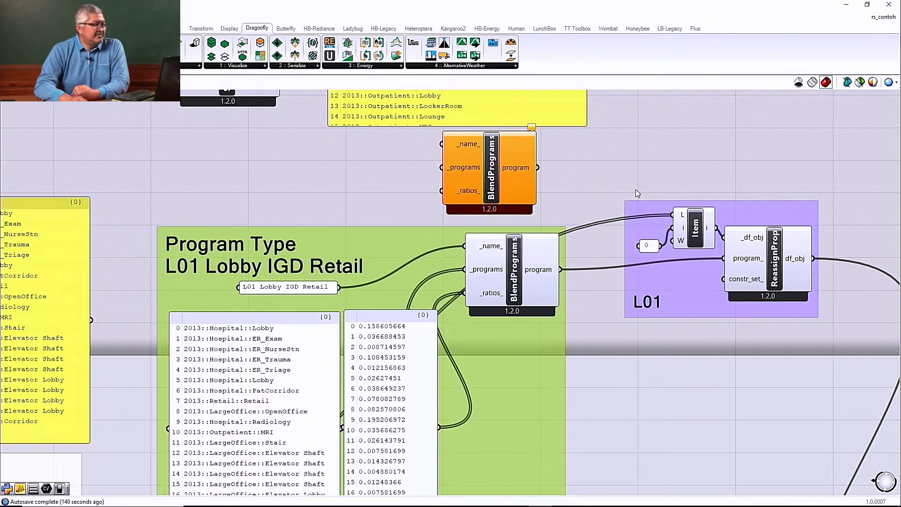
- Examine the stories supplied by the all_stories output of the DecnstrAllDF component and the wires to the floor groups
scroll(636, 189, down, 3)
scroll(640, 351, up, 3)
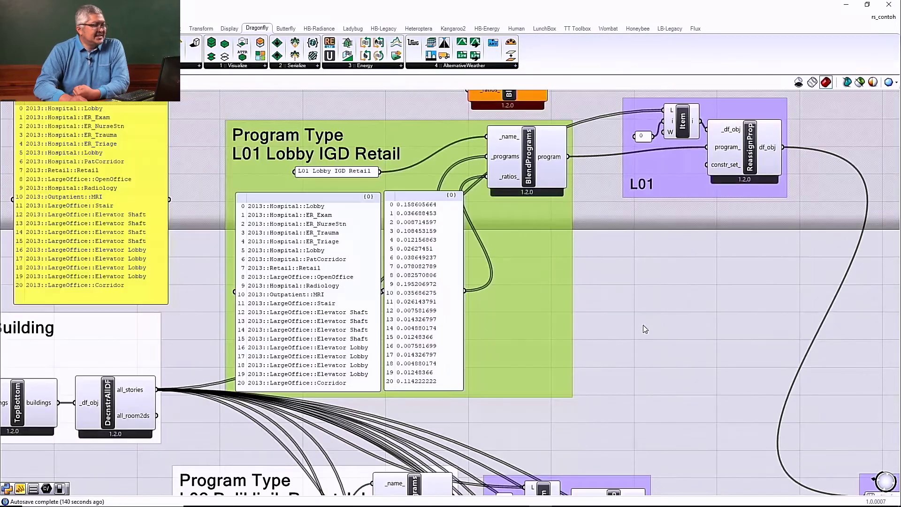
scroll(643, 319, down, 3)
scroll(338, 402, up, 5)
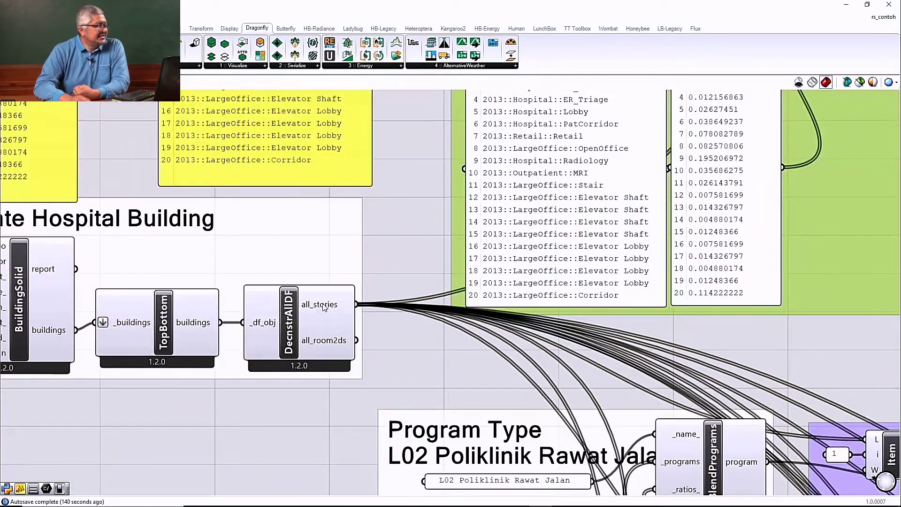
mouse_move(323, 308)
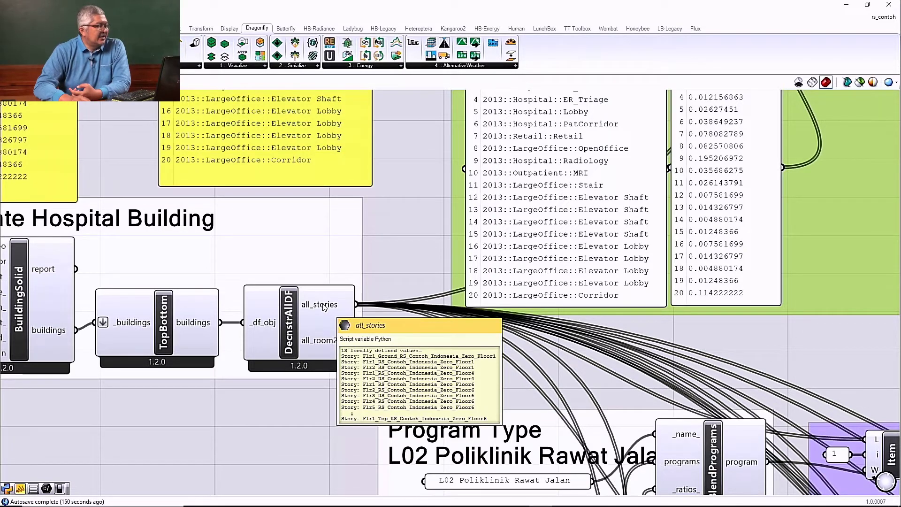
scroll(324, 308, down, 4)
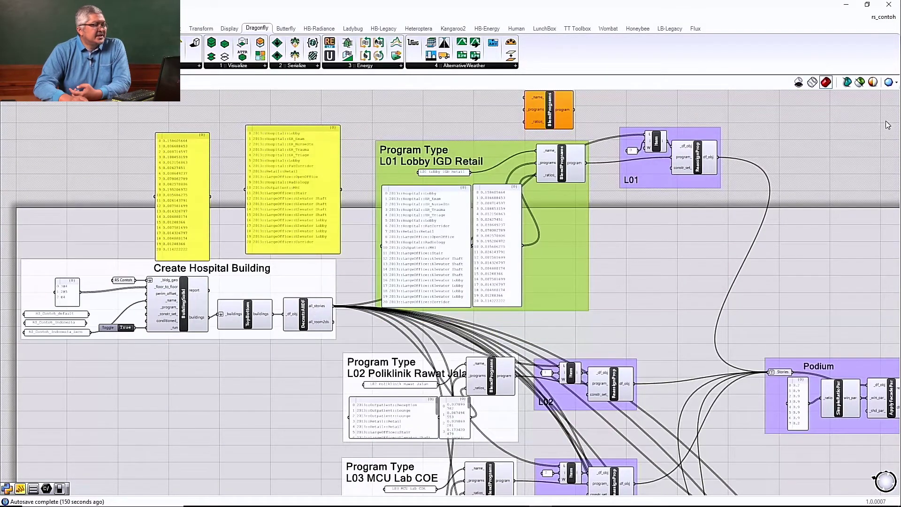
- Align the L01 group's Item component with the ReassignProp _df_obj input and place the index 0 panel to its left
scroll(686, 127, up, 4)
click(616, 168)
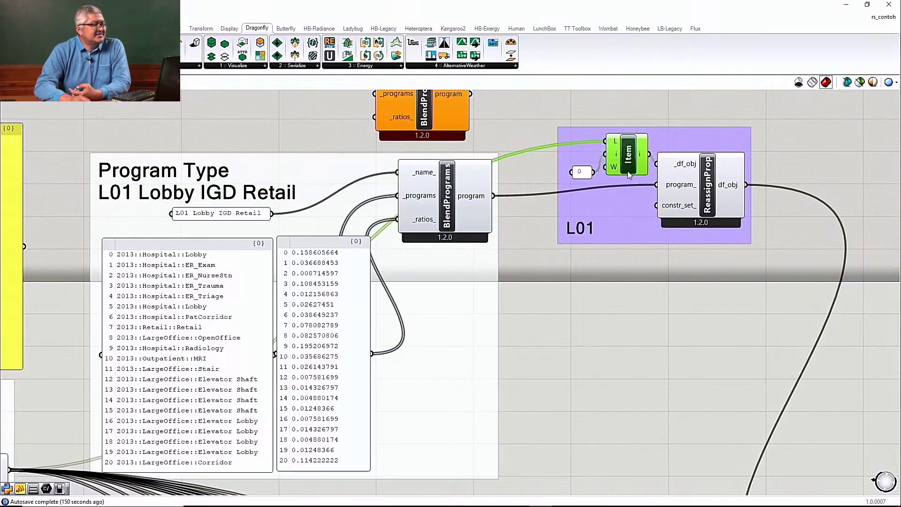
drag(617, 168, 619, 163)
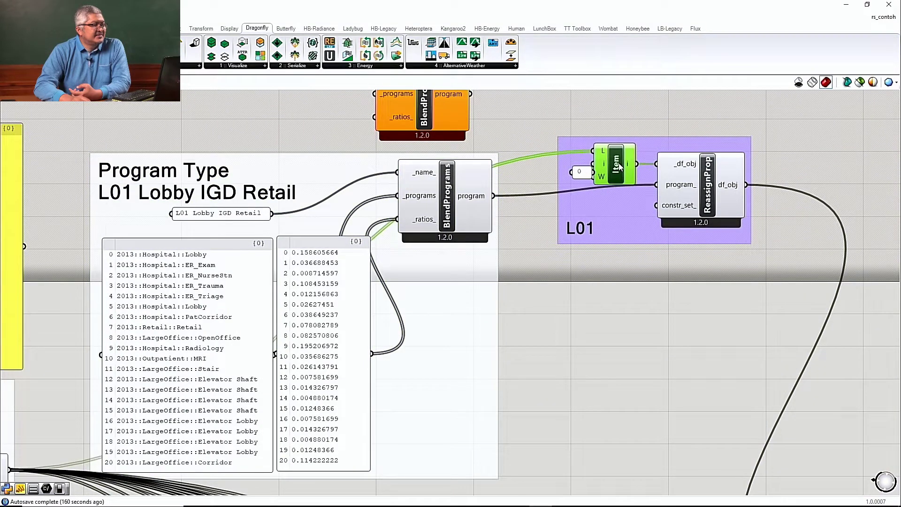
click(583, 176)
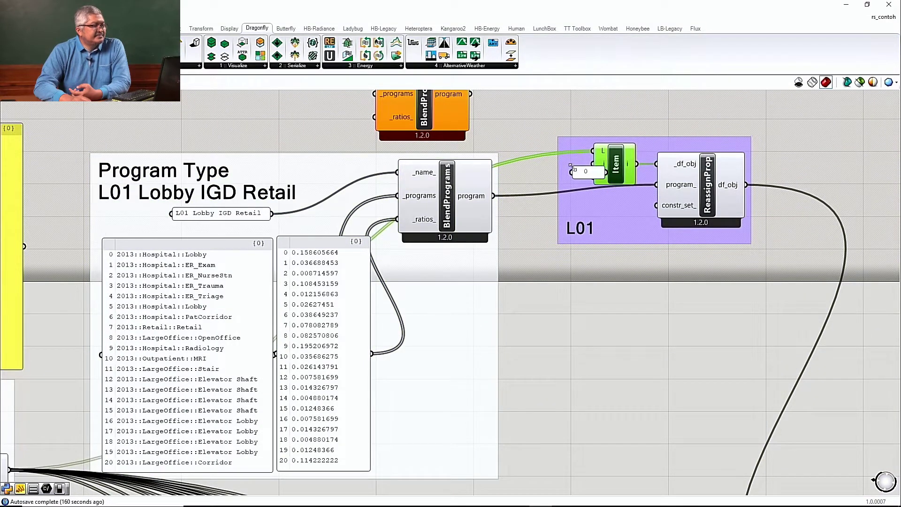
drag(584, 176, 555, 172)
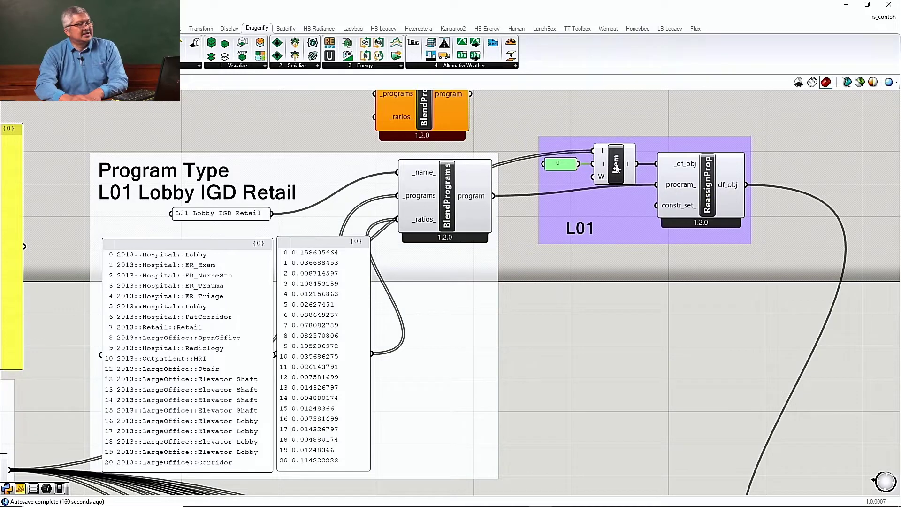
mouse_move(631, 165)
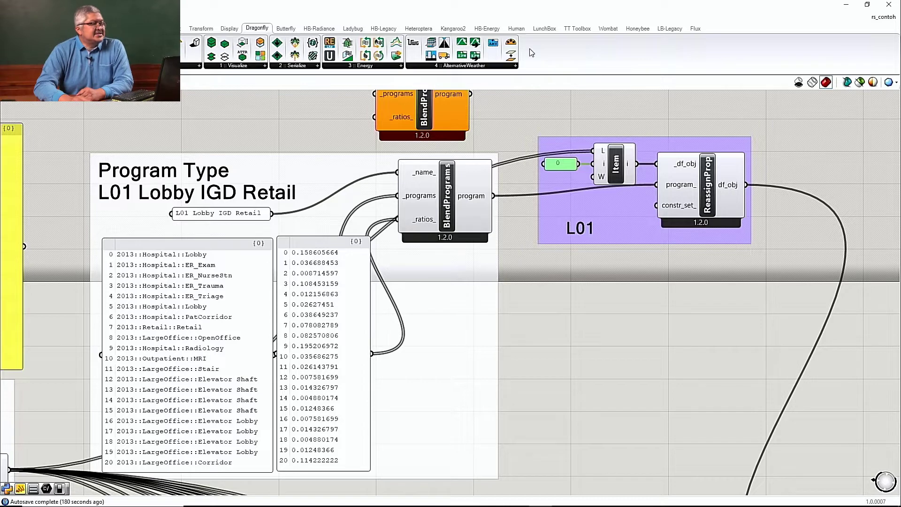
click(193, 66)
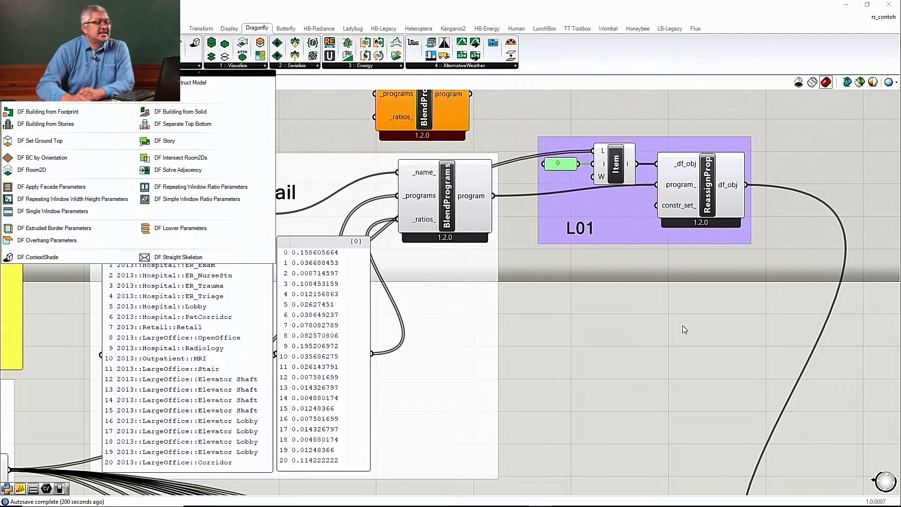
click(721, 117)
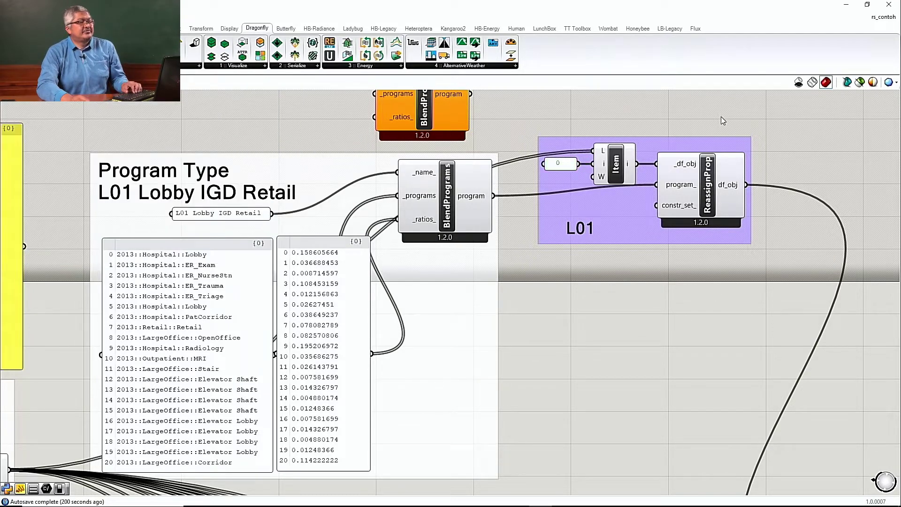
- Try placing a DF Reassign Energy Properties component below the L01 group and remove it
double_click(715, 123)
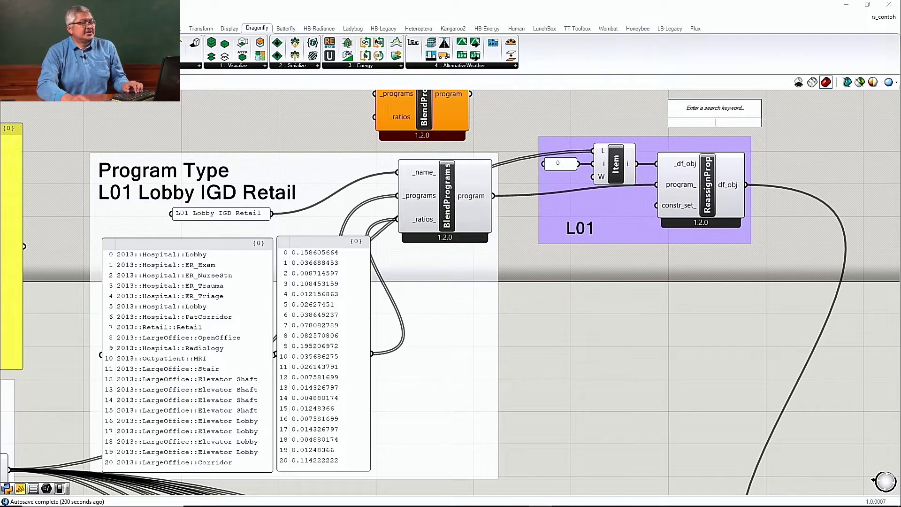
text(df re)
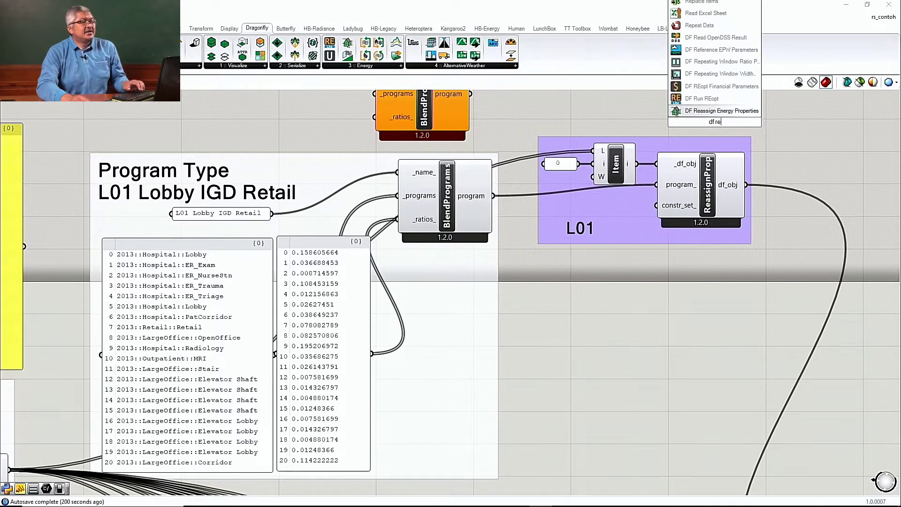
click(722, 112)
drag(723, 123, 713, 288)
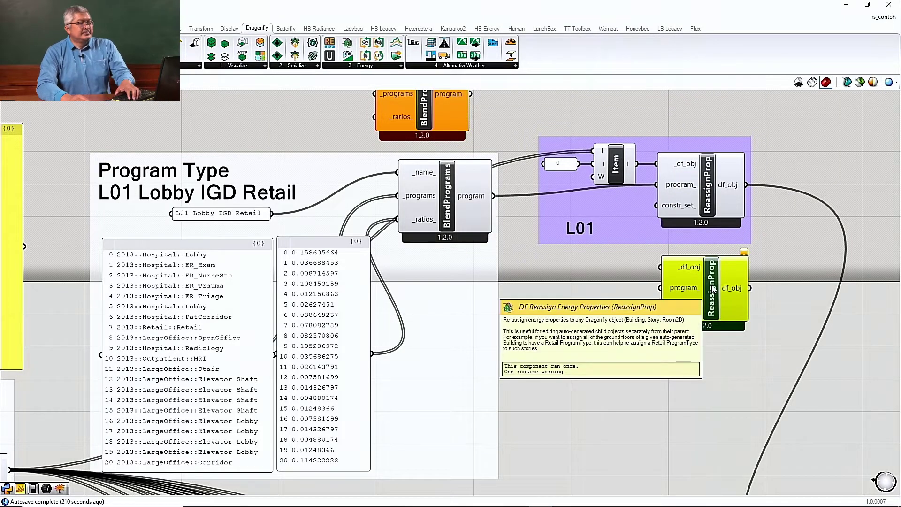
key(Delete)
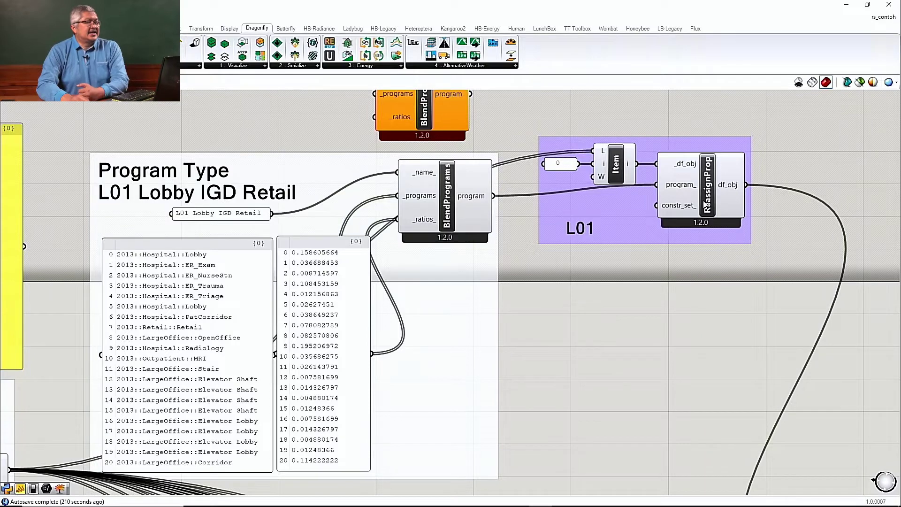
- Shift the L01 BlendPrograms component slightly down and right, and move the L01 reassignment group down and left beside it
drag(706, 197, 718, 214)
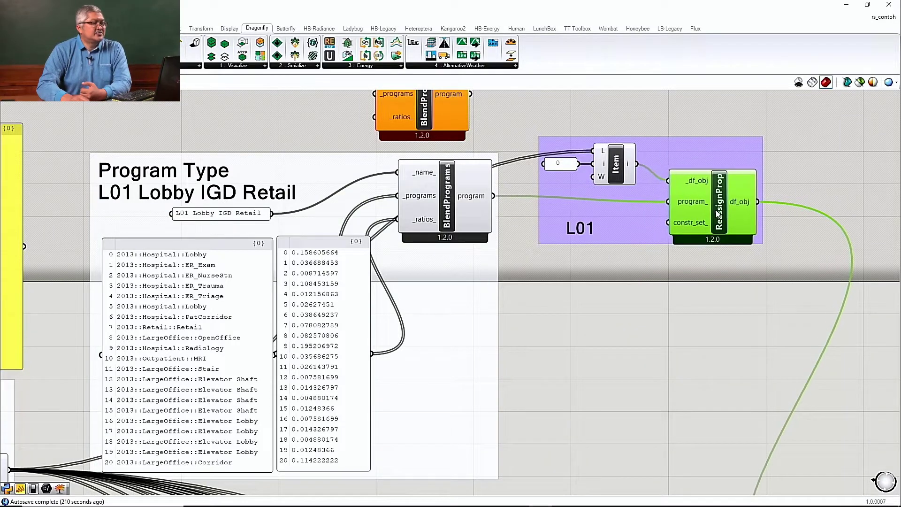
mouse_move(682, 180)
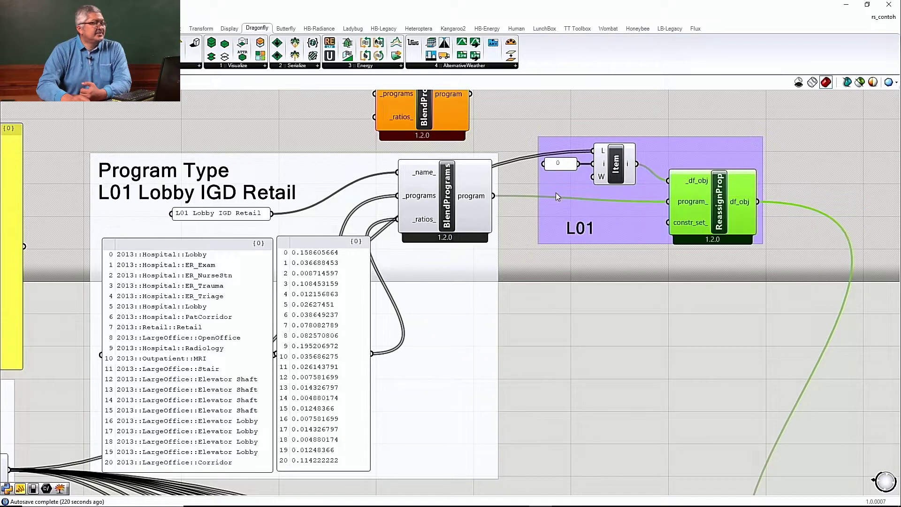
drag(454, 209, 464, 228)
mouse_move(491, 215)
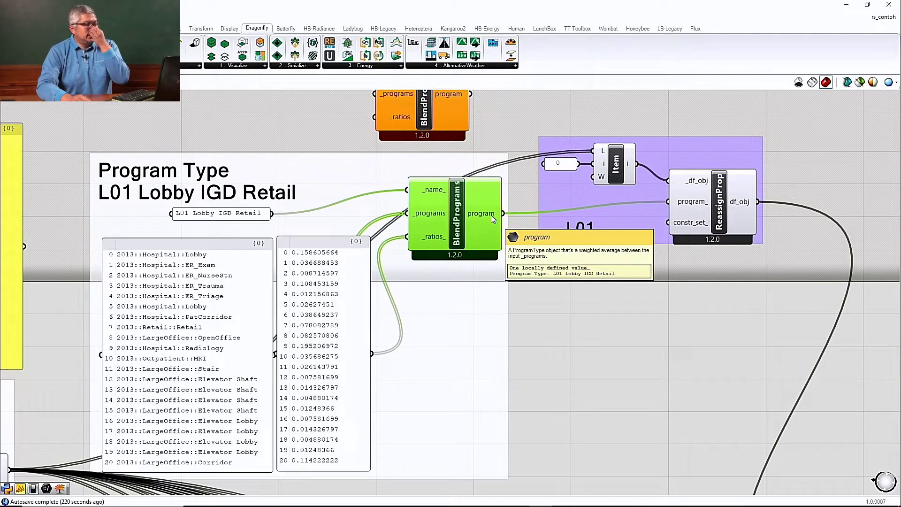
mouse_move(702, 210)
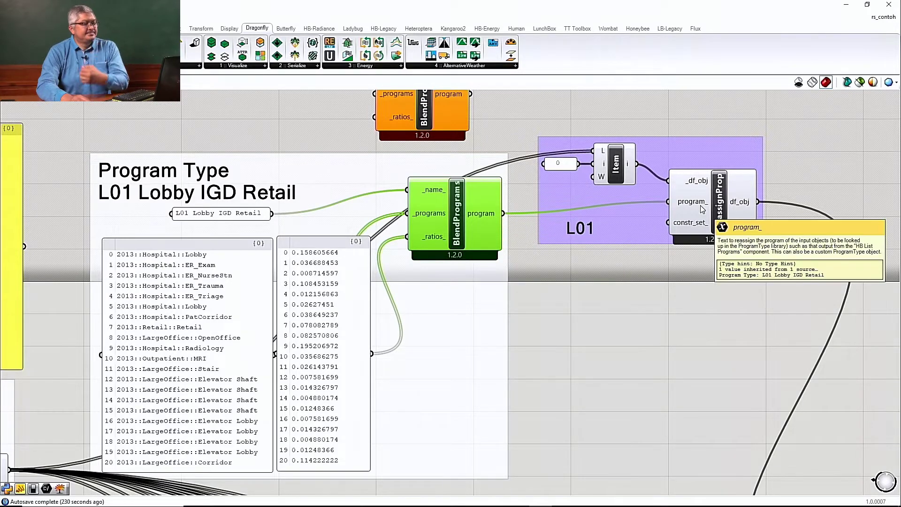
drag(724, 203, 715, 188)
drag(694, 145, 671, 162)
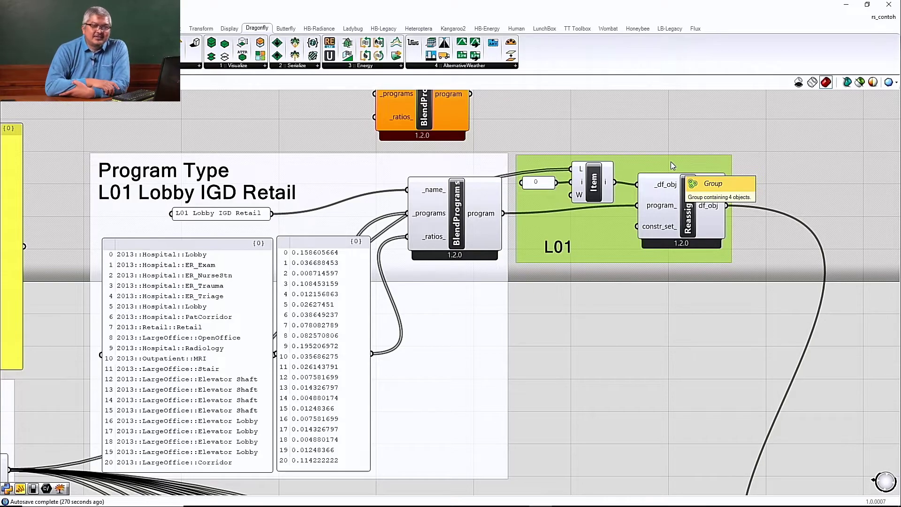
- Survey the program type and reassignment groups for the upper floors and their wires to the Podium and Tower groups
scroll(613, 194, down, 6)
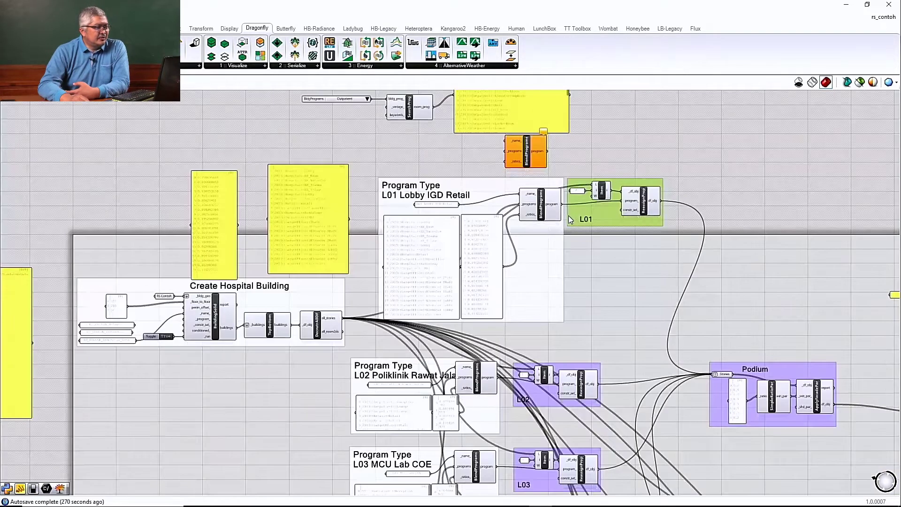
scroll(590, 289, down, 2)
scroll(568, 277, up, 8)
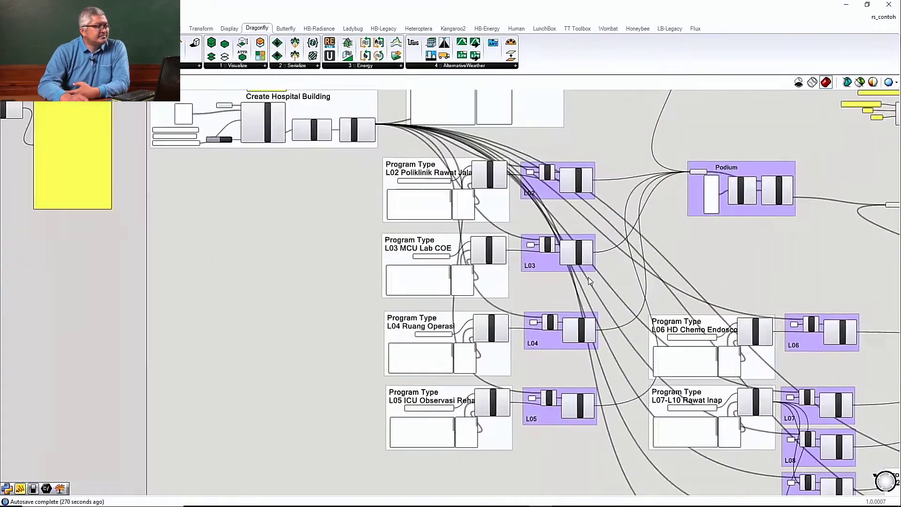
scroll(576, 278, up, 1)
scroll(382, 286, up, 3)
scroll(381, 282, down, 3)
scroll(381, 286, down, 4)
scroll(460, 125, down, 2)
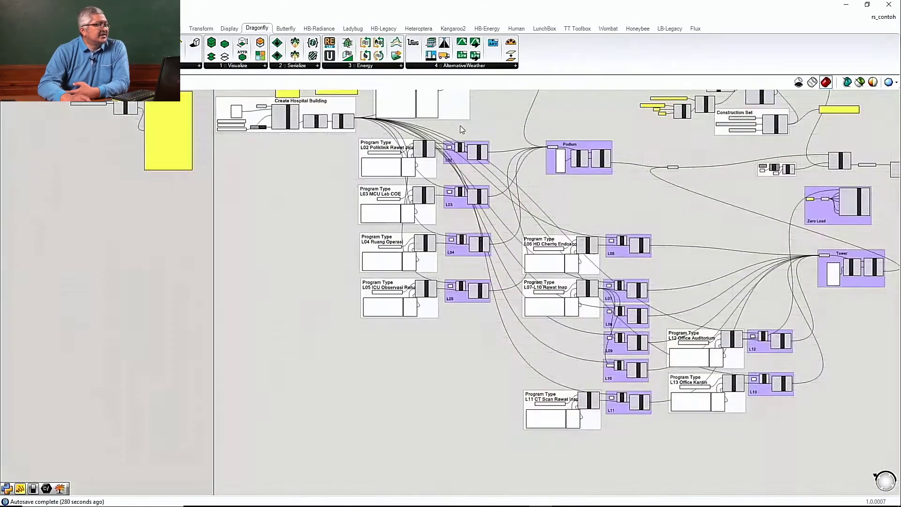
- Examine the program panels, ratios and story index numbers of the floor groups from L02 through L10
scroll(467, 149, up, 3)
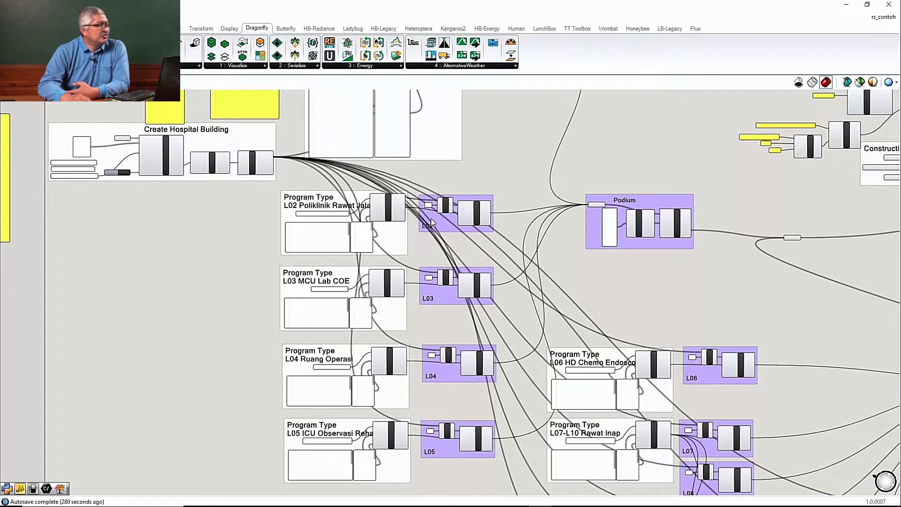
scroll(428, 263, up, 1)
scroll(492, 431, up, 5)
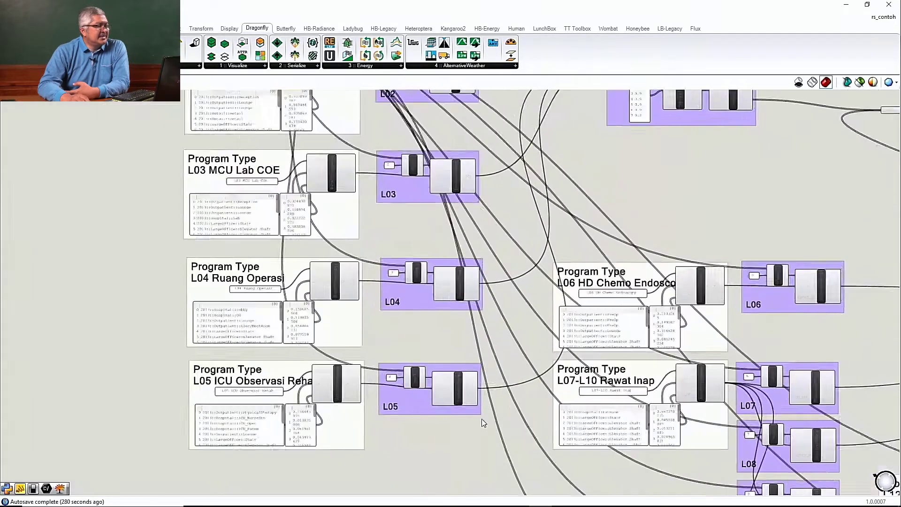
scroll(347, 396, down, 2)
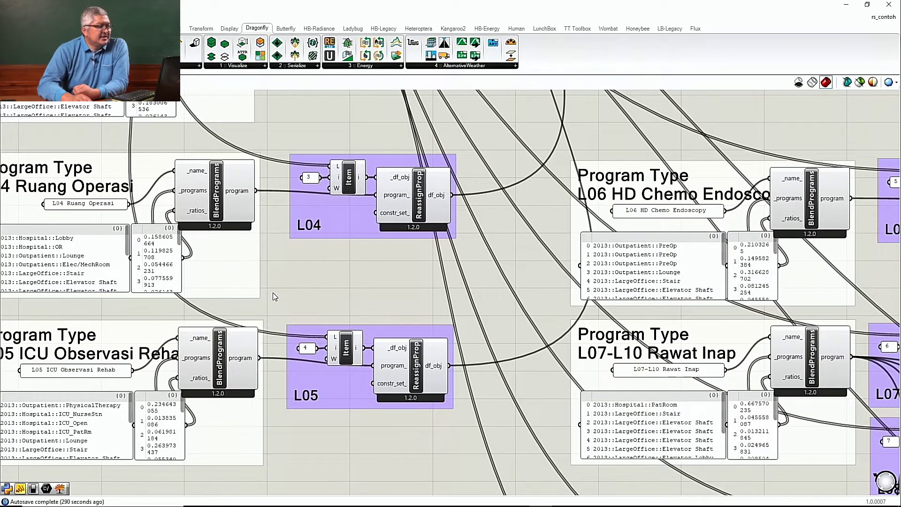
scroll(274, 293, down, 2)
scroll(670, 319, up, 3)
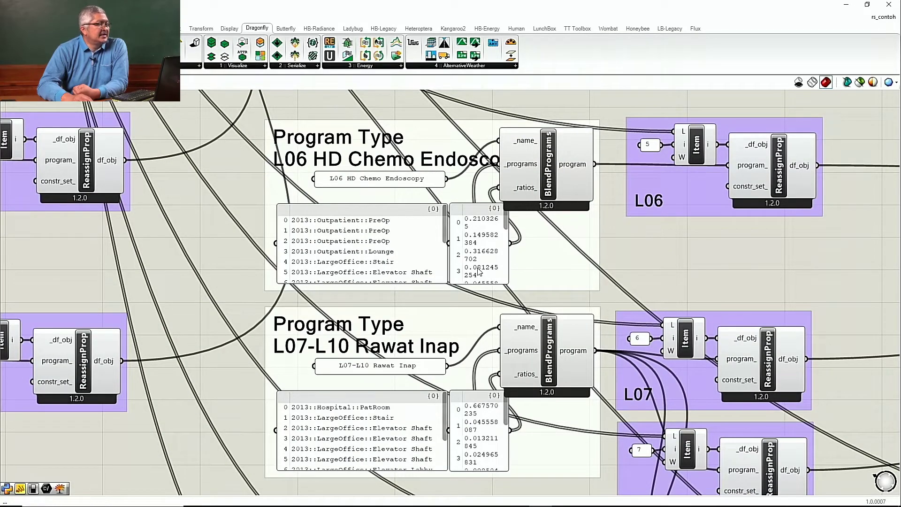
scroll(492, 181, down, 3)
scroll(698, 345, up, 3)
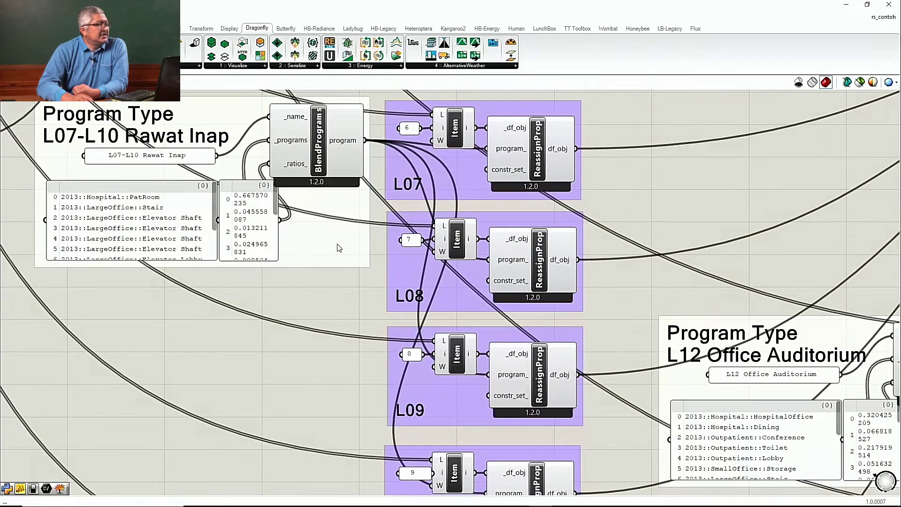
scroll(342, 295, down, 1)
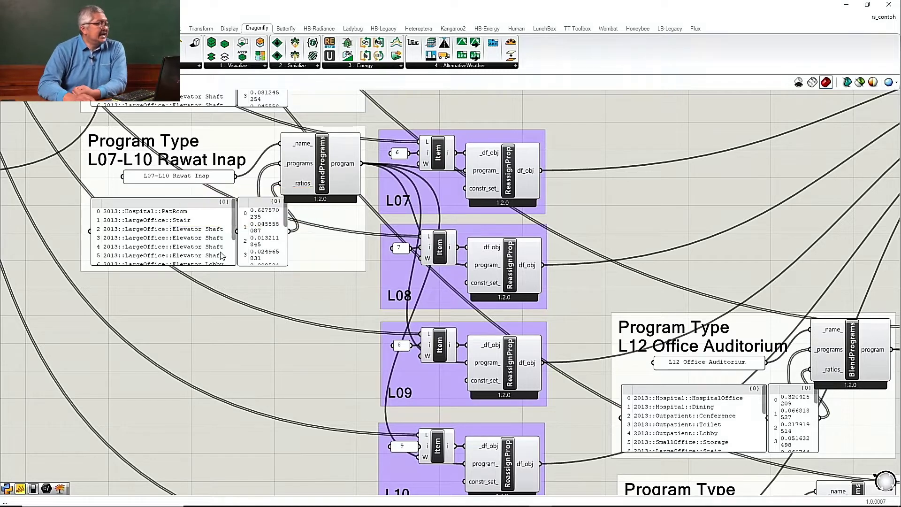
- Enlarge the L07-L10 Rawat Inap program and ratio panels to show all their entries, and nudge its BlendPrograms component down
drag(207, 265, 207, 316)
drag(261, 267, 308, 301)
mouse_move(319, 178)
mouse_down()
mouse_move(365, 185)
mouse_move(318, 191)
mouse_up()
- Trace the blended L07-L10 program to its floors by selecting the L07, L08, L09 and L10 groups in turn
scroll(318, 191, down, 5)
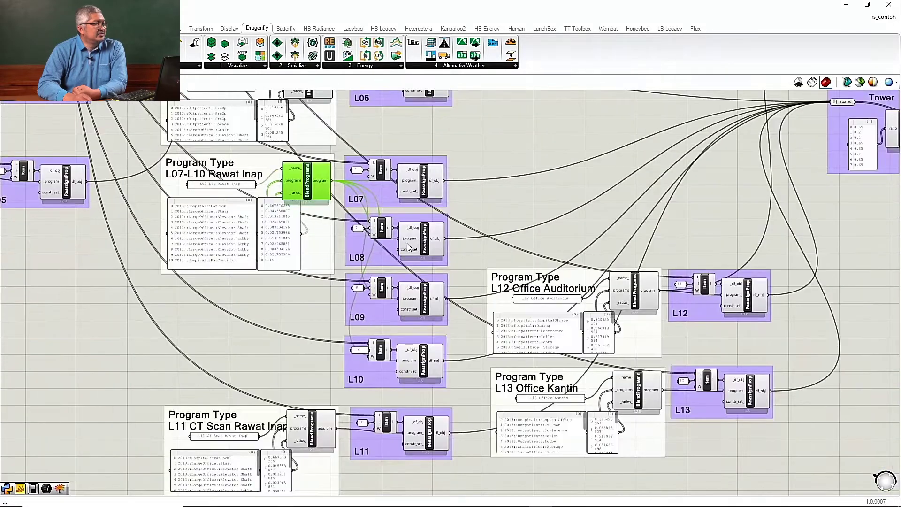
scroll(407, 243, up, 5)
scroll(407, 243, down, 4)
scroll(324, 164, up, 2)
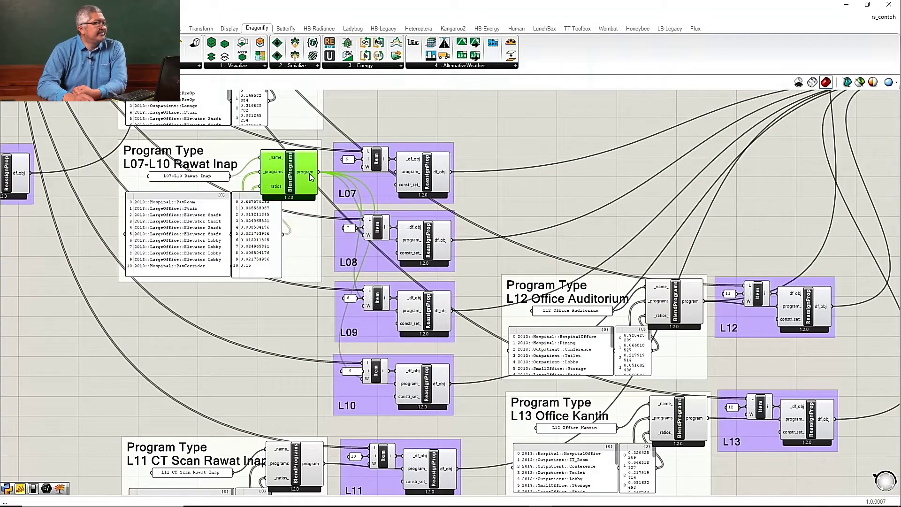
click(378, 183)
click(356, 258)
click(379, 335)
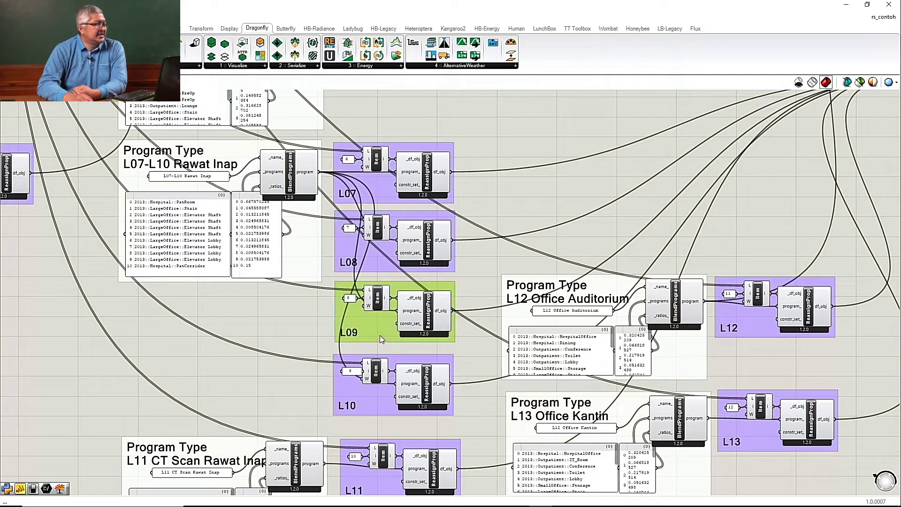
click(364, 405)
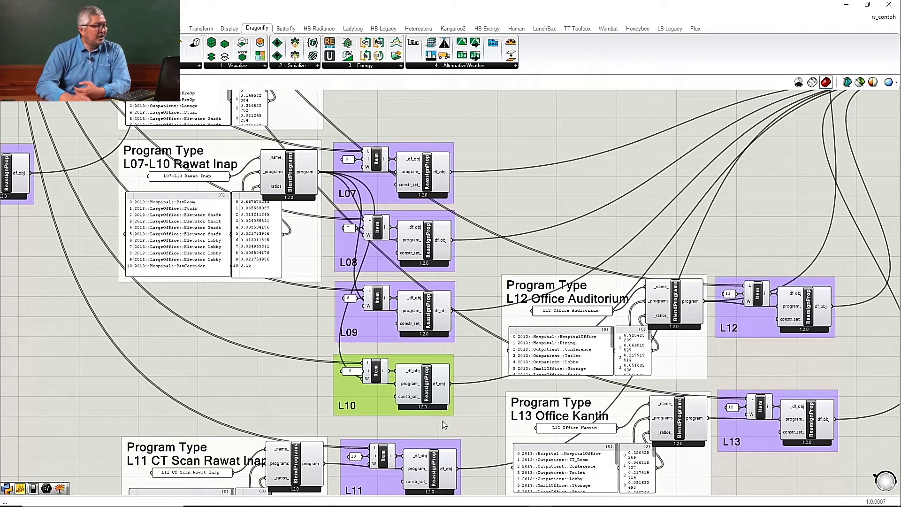
- Inspect the Create Hospital Building group, including the floor-to-floor panel and the BuildingSolid program and construction set inputs
scroll(605, 345, down, 5)
scroll(283, 179, down, 2)
scroll(244, 169, up, 6)
scroll(254, 205, up, 5)
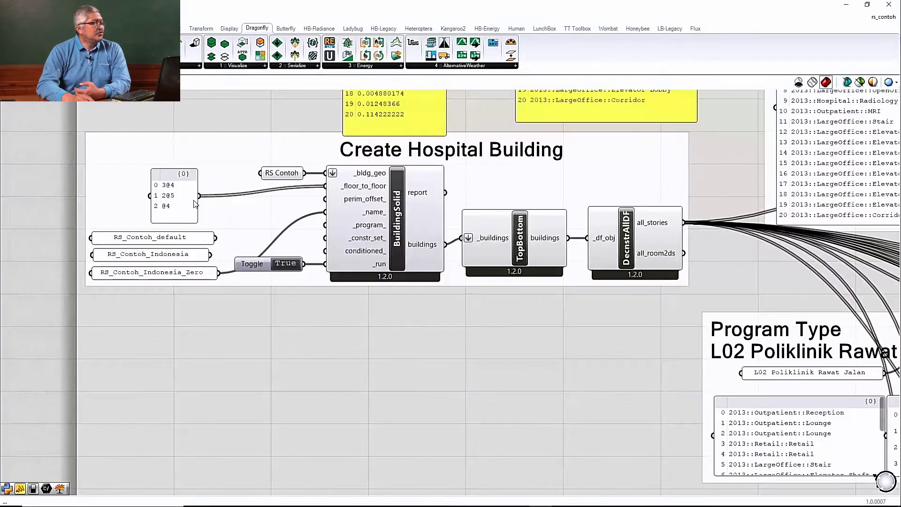
scroll(492, 176, down, 2)
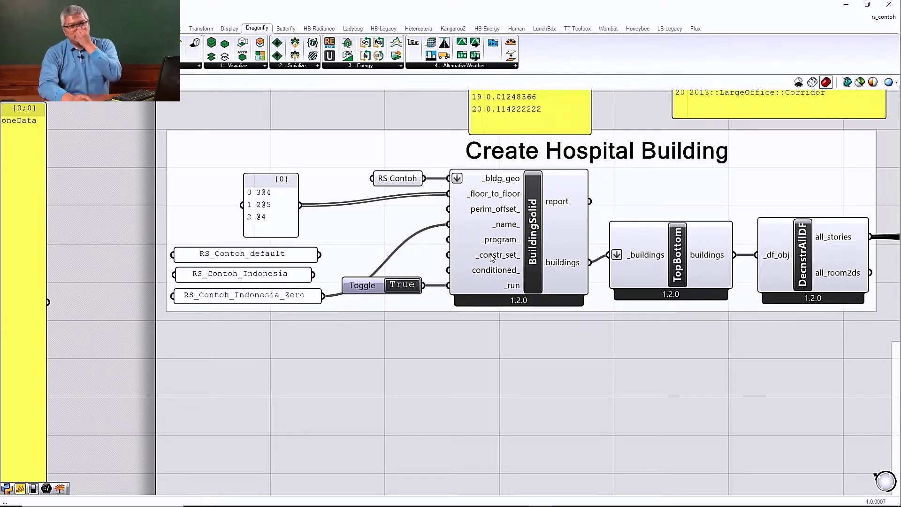
mouse_move(491, 257)
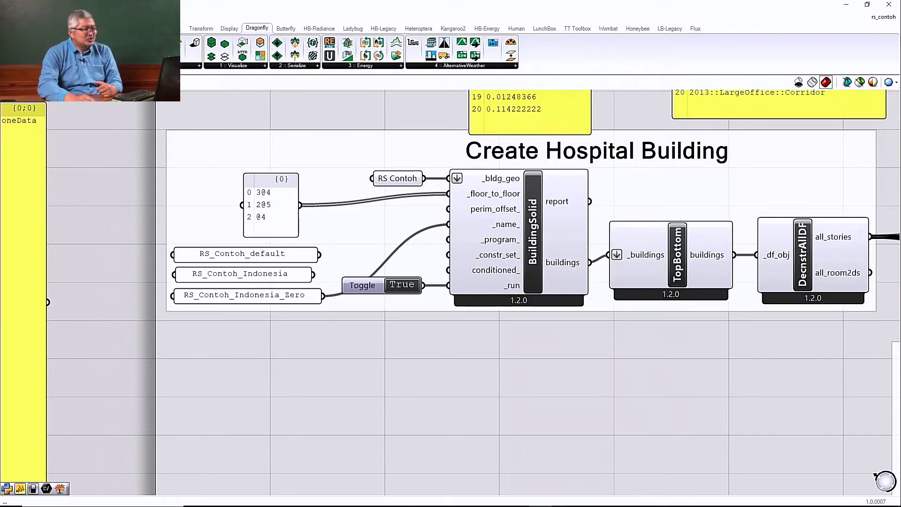
- Review the L07 to L13 program types and floor groups and how they fit into the overall definition
scroll(216, 206, down, 2)
scroll(215, 207, down, 4)
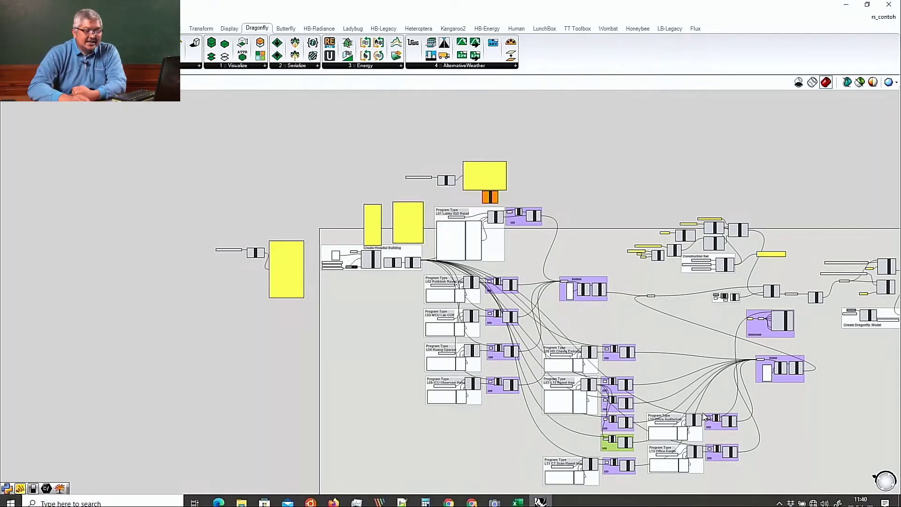
scroll(696, 377, up, 2)
scroll(684, 331, down, 3)
scroll(689, 385, up, 4)
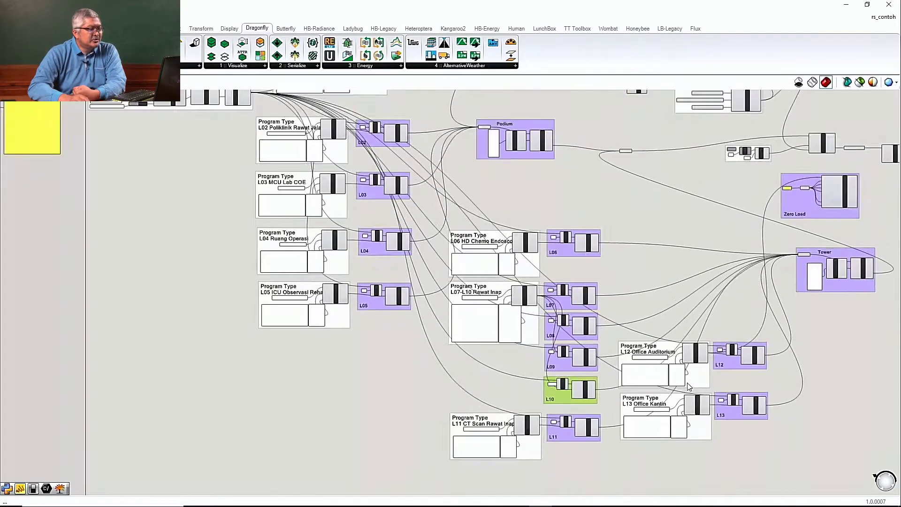
scroll(689, 386, up, 5)
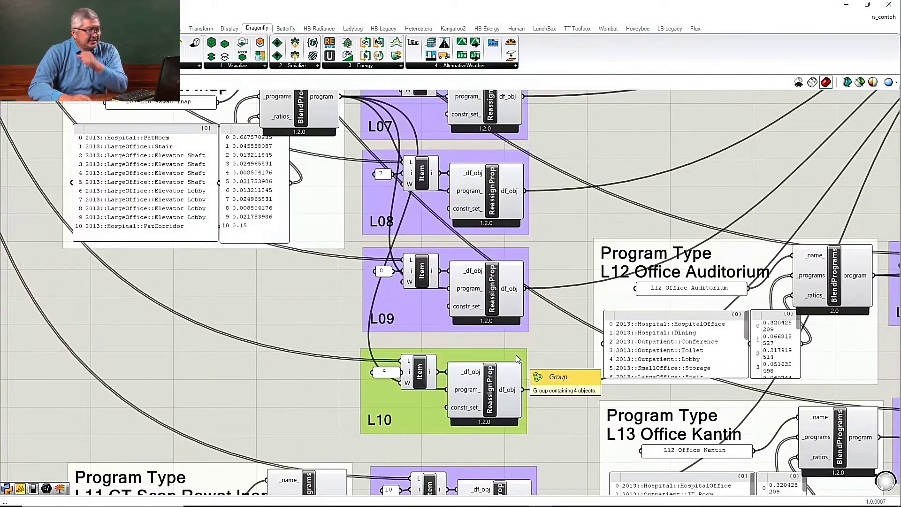
scroll(541, 324, down, 4)
scroll(512, 399, up, 3)
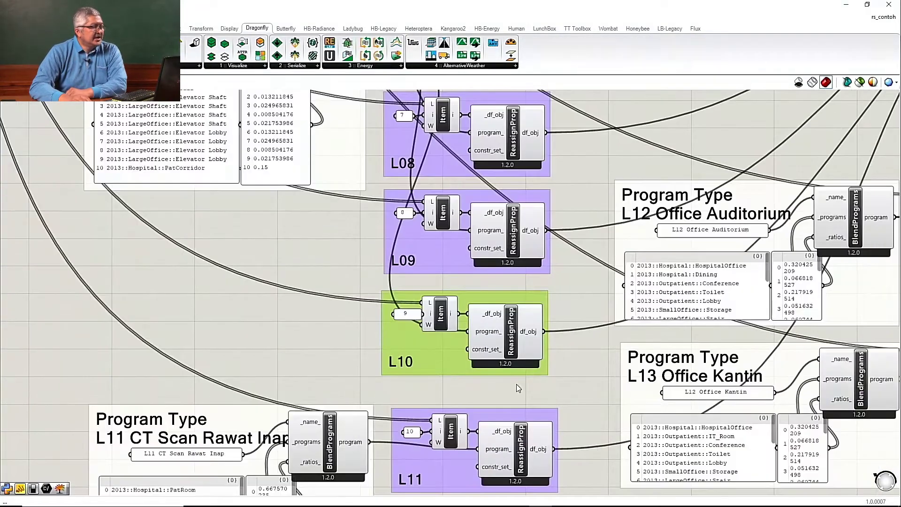
scroll(523, 353, down, 5)
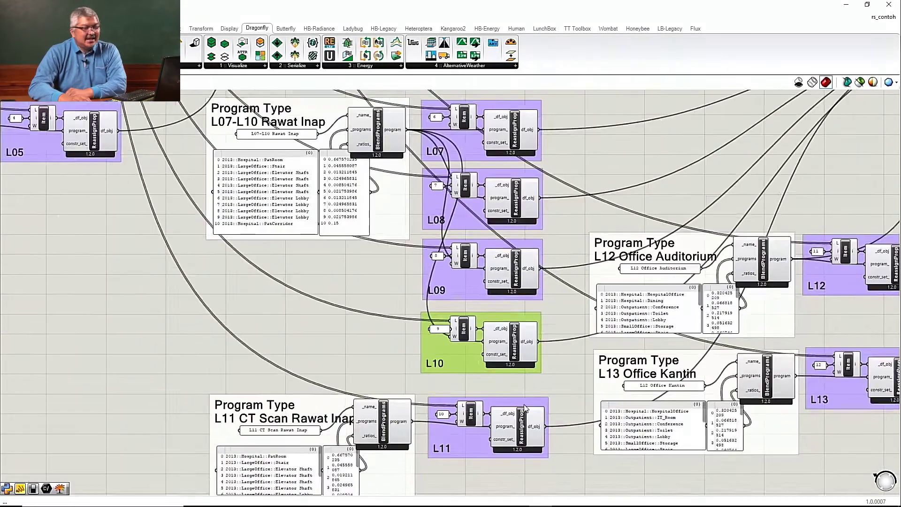
scroll(529, 371, down, 4)
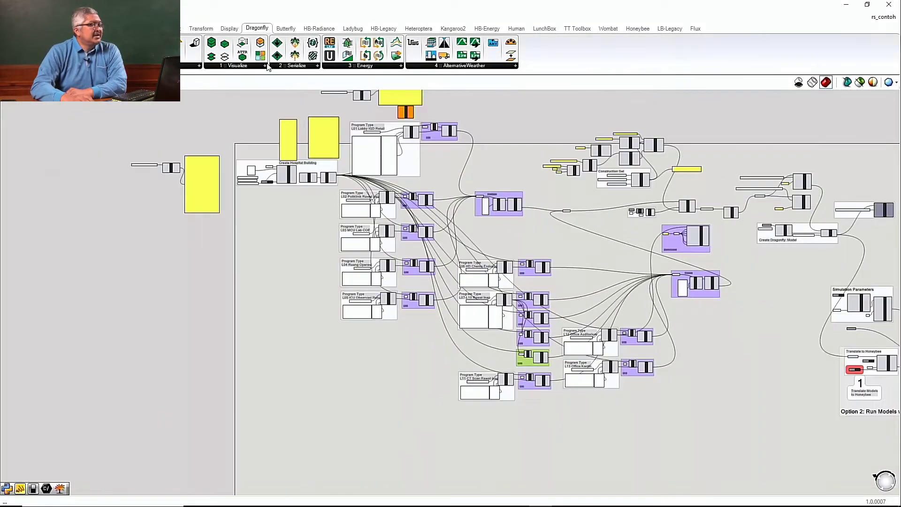
- Move the Podium group slightly right and up from its incoming story wires
scroll(500, 209, up, 6)
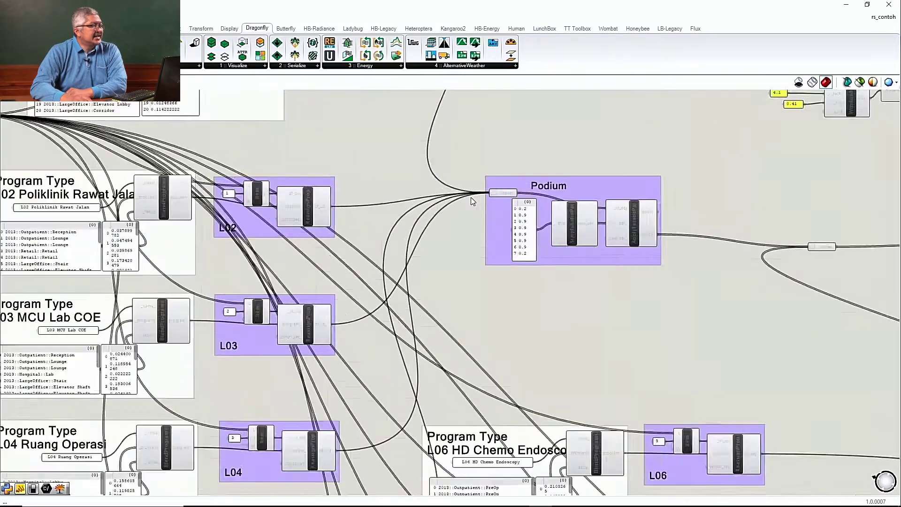
scroll(451, 197, down, 2)
scroll(452, 213, up, 5)
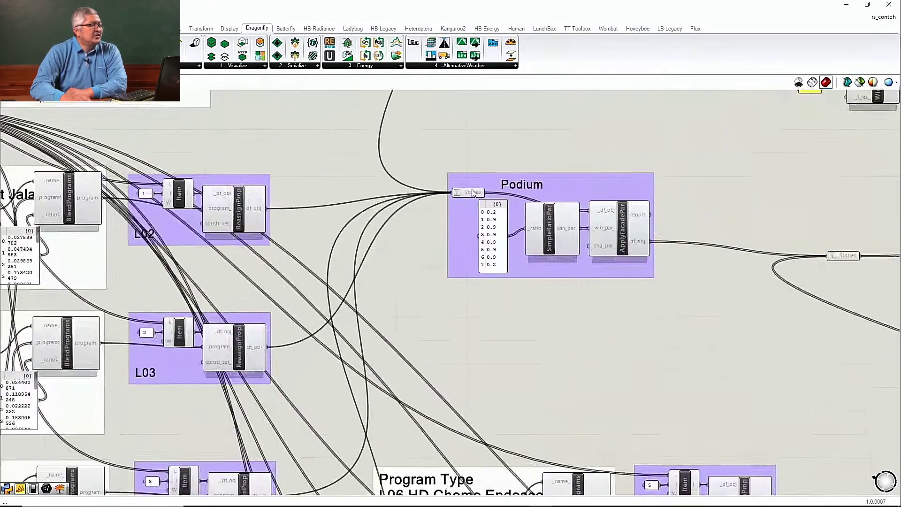
click(462, 236)
drag(463, 237, 505, 223)
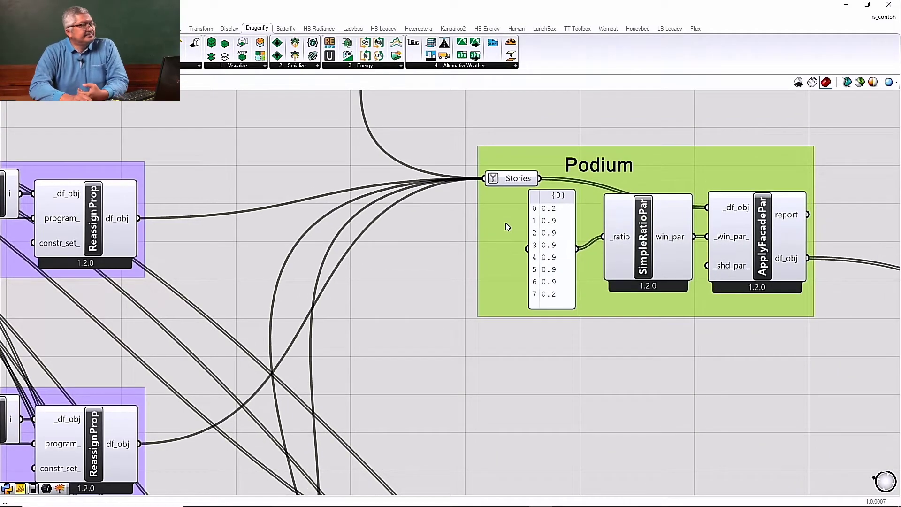
- Nudge the Podium group slightly down and right, and select its Stories parameter to highlight the wires from the floors
scroll(505, 222, down, 5)
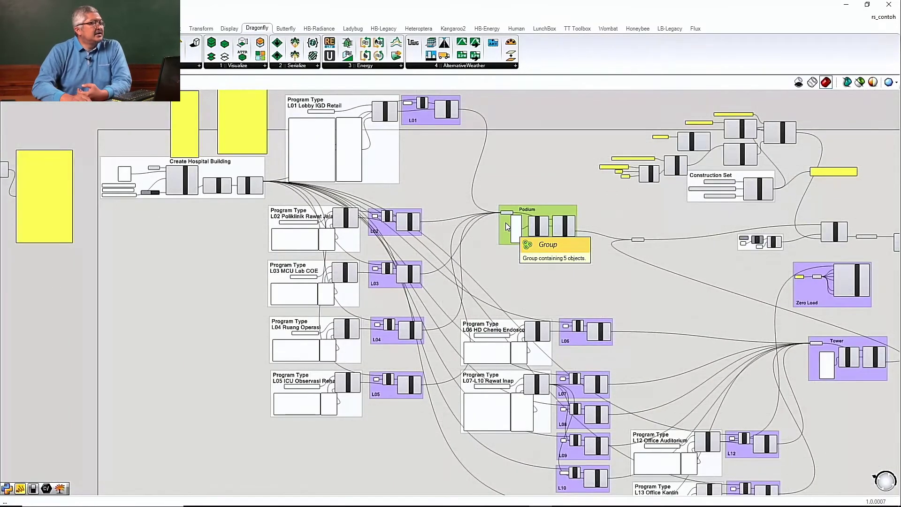
scroll(501, 233, up, 4)
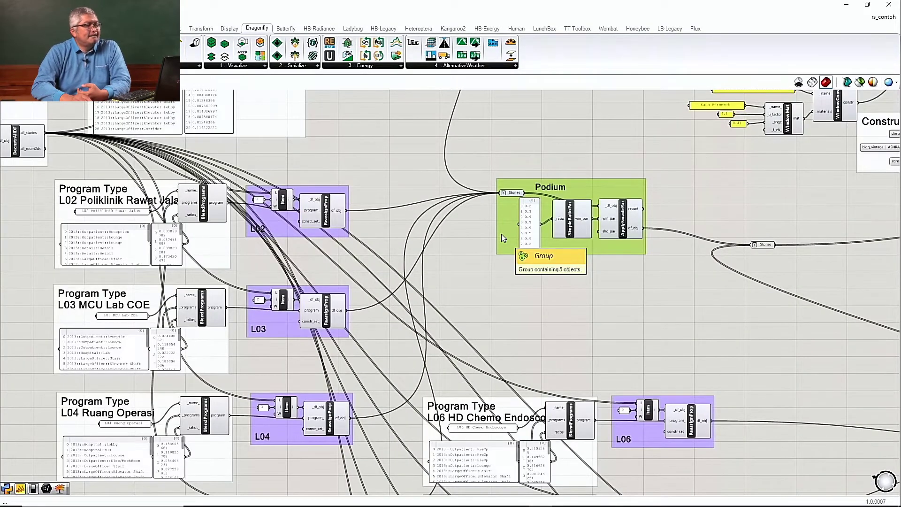
scroll(580, 233, up, 3)
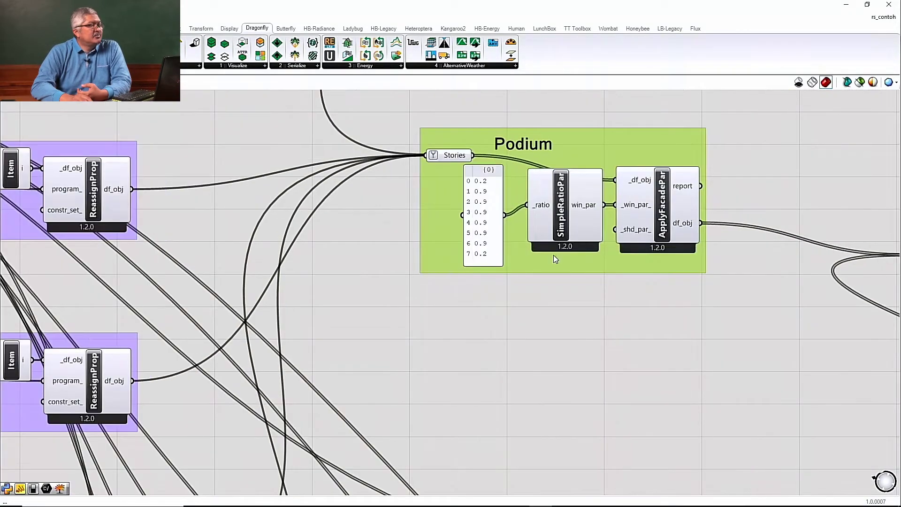
mouse_move(525, 255)
mouse_down()
mouse_move(544, 268)
mouse_move(538, 261)
mouse_up()
click(469, 164)
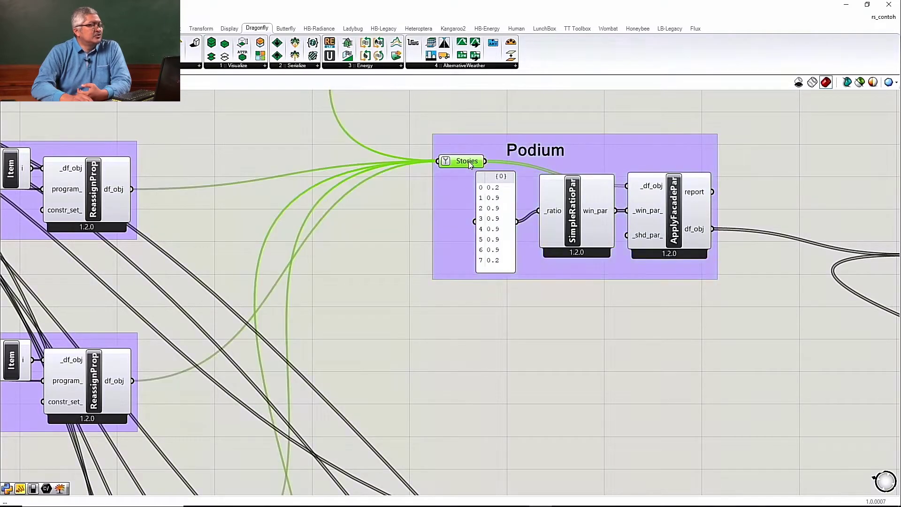
- Move the Podium group's Stories parameter up beside the title and shift ApplyFacadePar and SimpleRatioPar slightly to the right
mouse_move(467, 162)
mouse_down()
mouse_move(471, 200)
mouse_move(461, 150)
mouse_up()
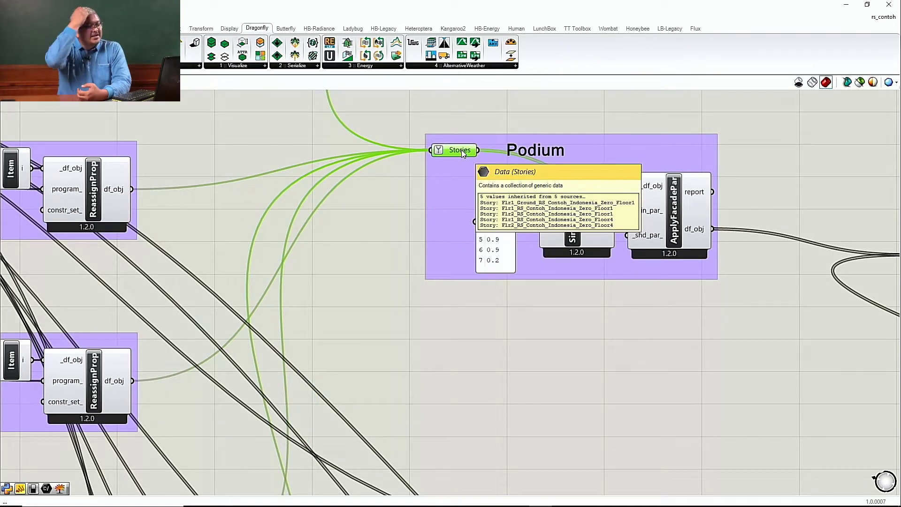
click(677, 211)
mouse_move(678, 211)
mouse_down()
mouse_move(681, 160)
mouse_move(688, 190)
mouse_move(645, 162)
mouse_move(649, 152)
mouse_move(685, 220)
mouse_move(692, 202)
mouse_up()
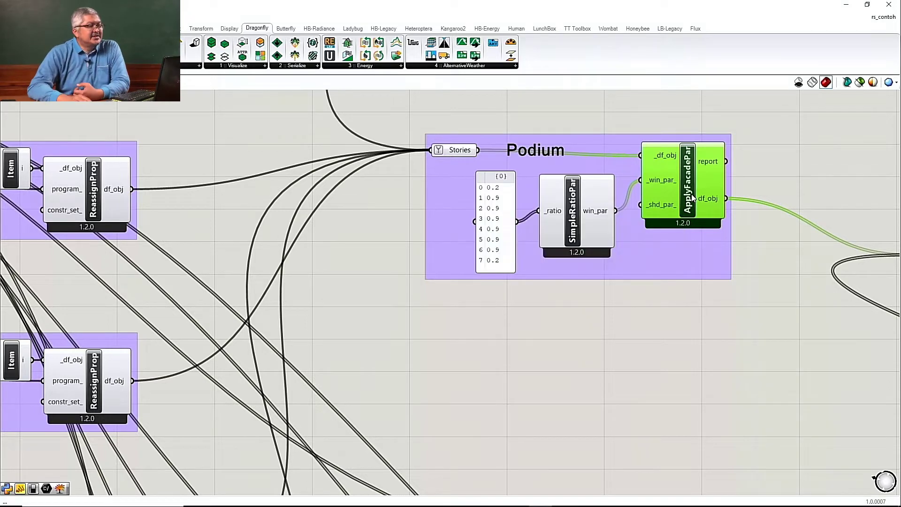
drag(692, 202, 701, 227)
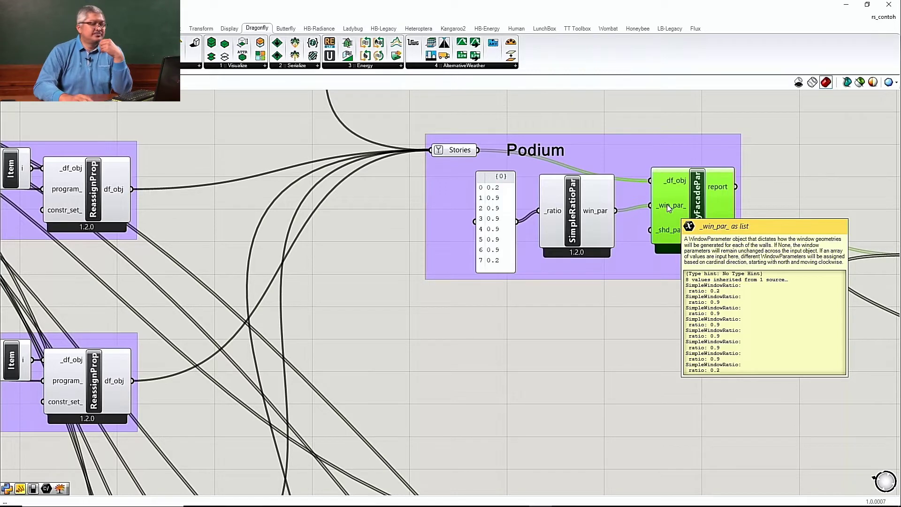
mouse_move(678, 229)
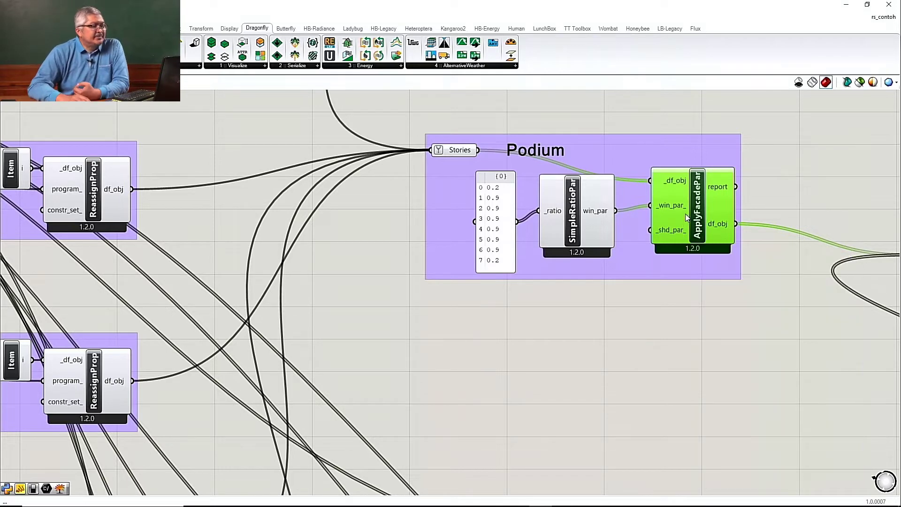
mouse_move(691, 210)
mouse_down()
mouse_move(692, 190)
mouse_move(693, 214)
mouse_up()
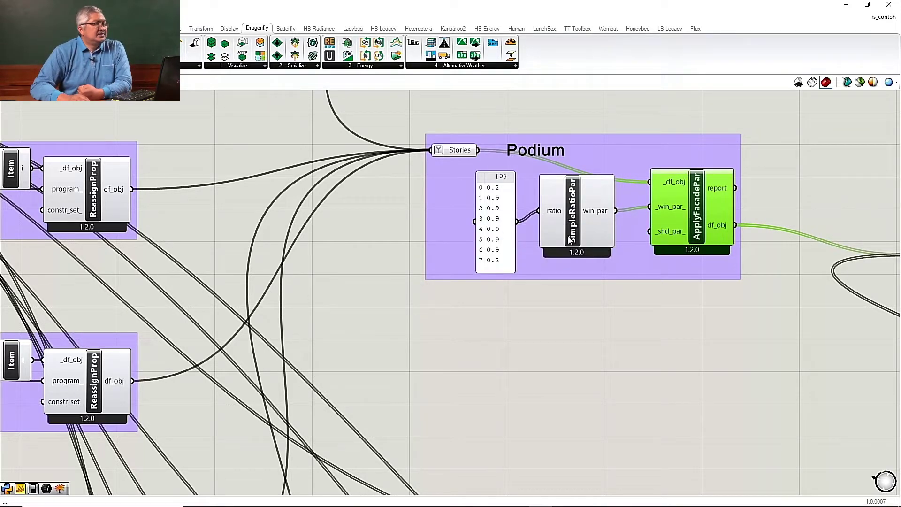
mouse_move(576, 216)
mouse_down()
mouse_move(567, 216)
mouse_move(580, 220)
mouse_up()
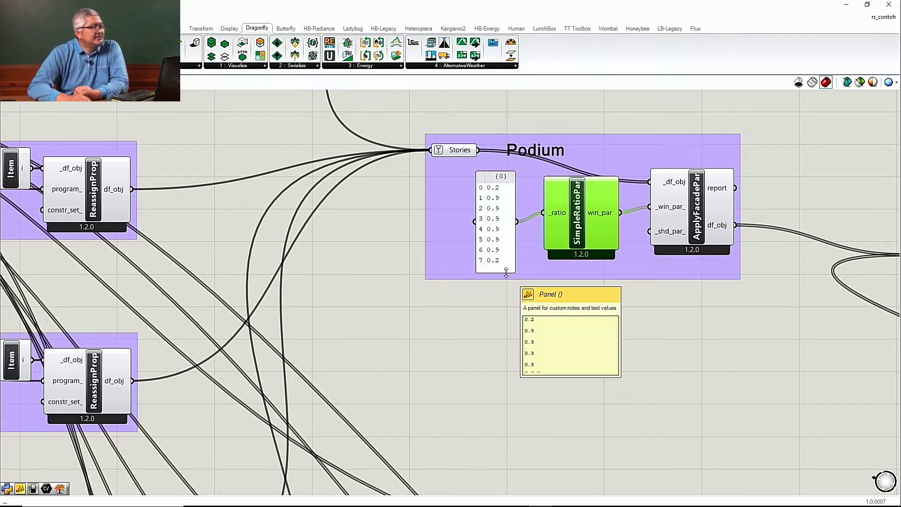
- Lengthen the window-ratio panel in the Podium group and move it farther from SimpleRatioPar
drag(506, 273, 505, 298)
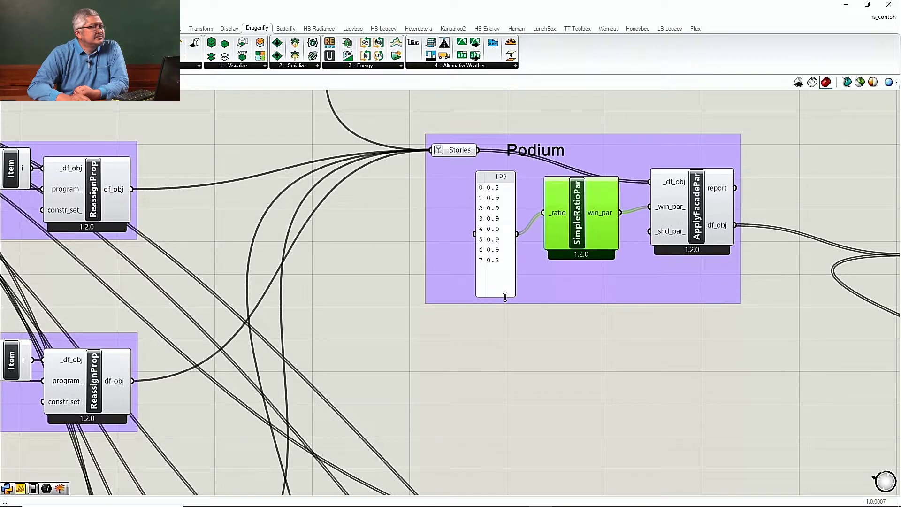
click(490, 183)
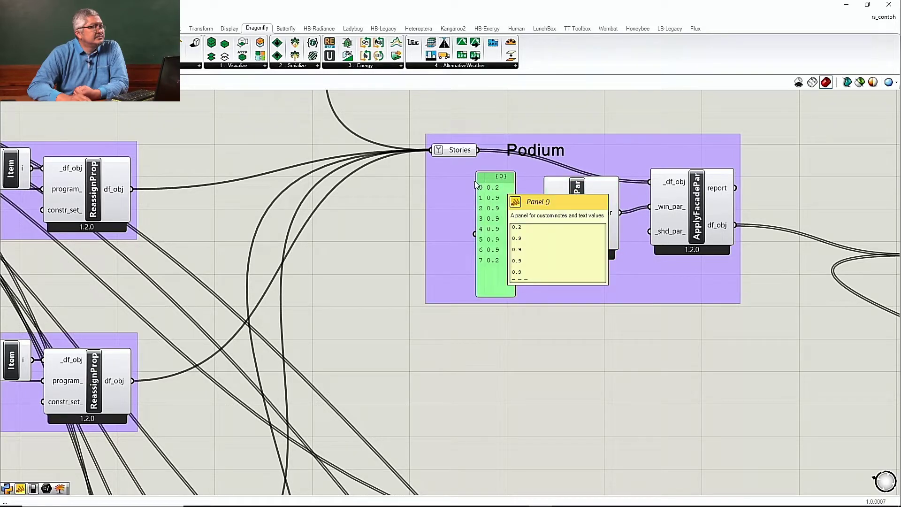
drag(477, 183, 472, 185)
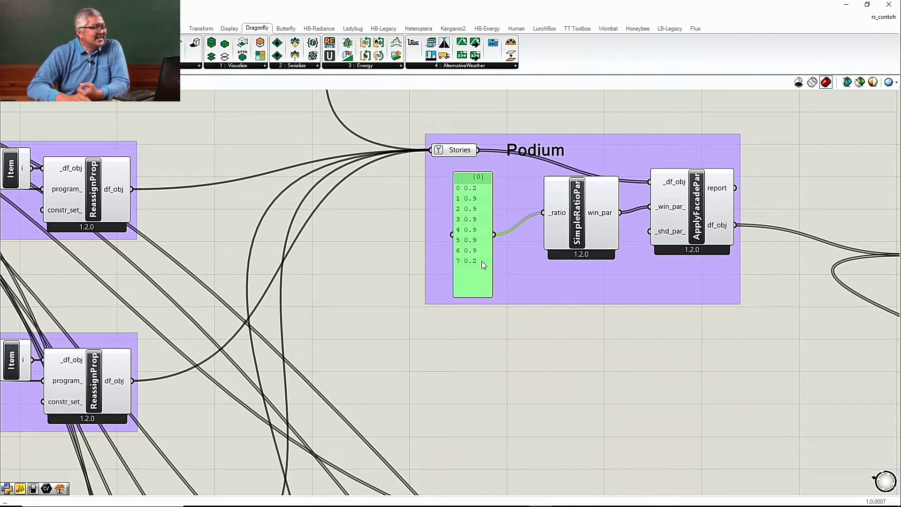
- Find the Tower group and shift it slightly up and to the left on the canvas
scroll(487, 252, down, 8)
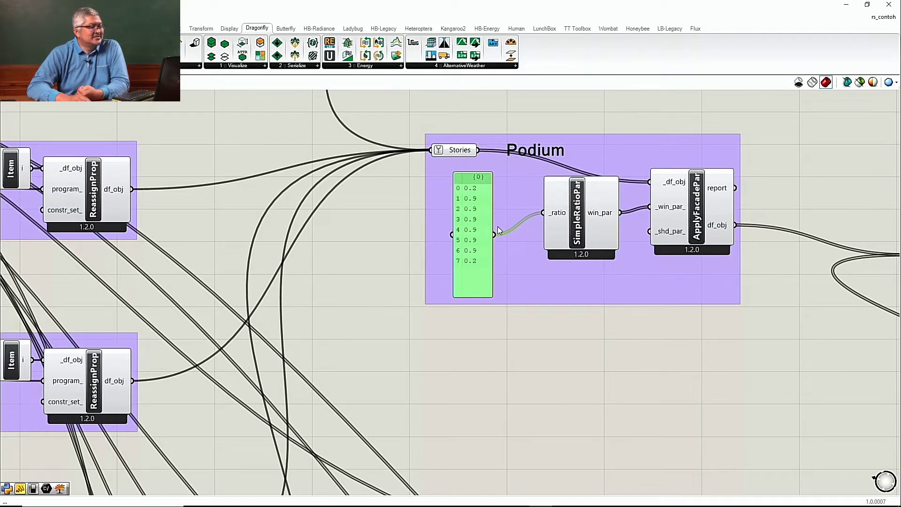
scroll(516, 219, down, 2)
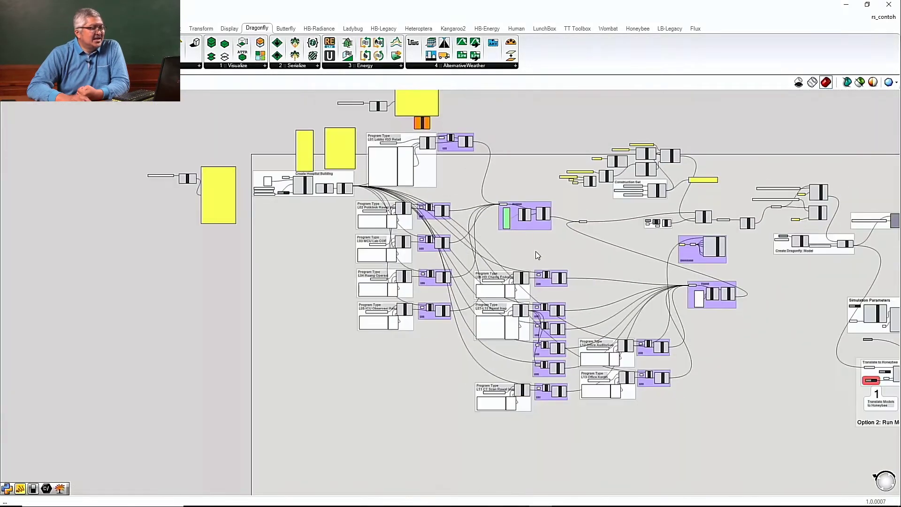
scroll(691, 323, up, 5)
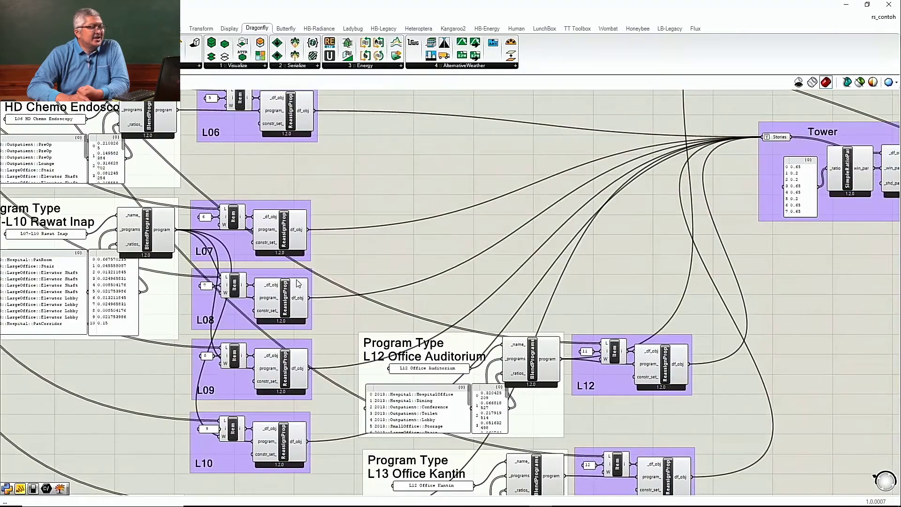
scroll(431, 319, up, 4)
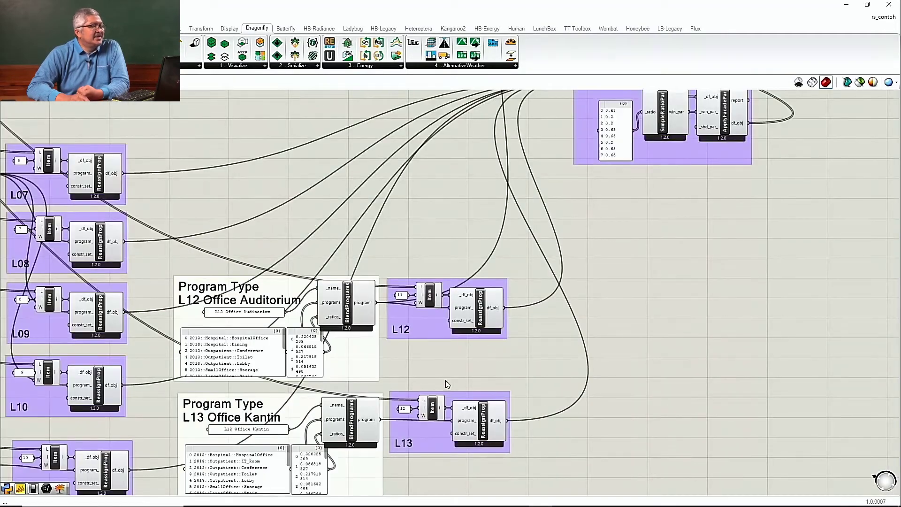
scroll(449, 373, down, 4)
scroll(515, 226, up, 3)
scroll(477, 208, down, 2)
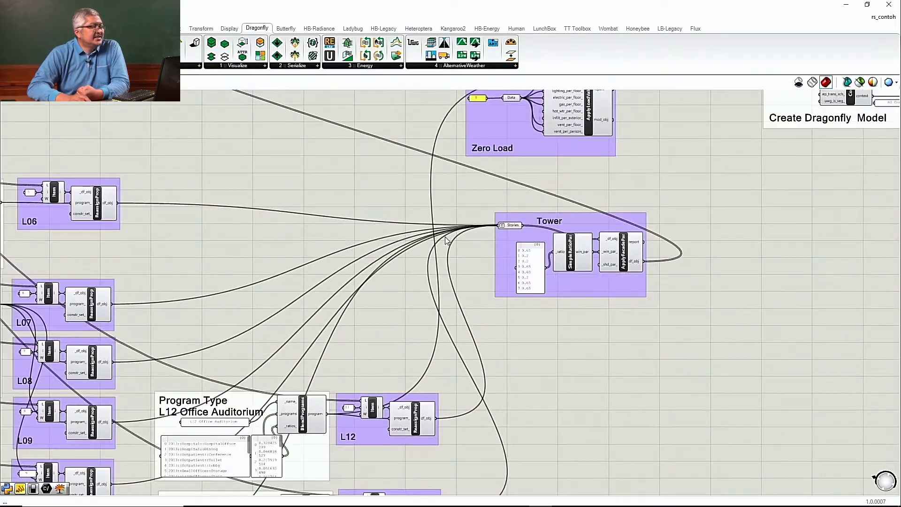
scroll(527, 210, up, 4)
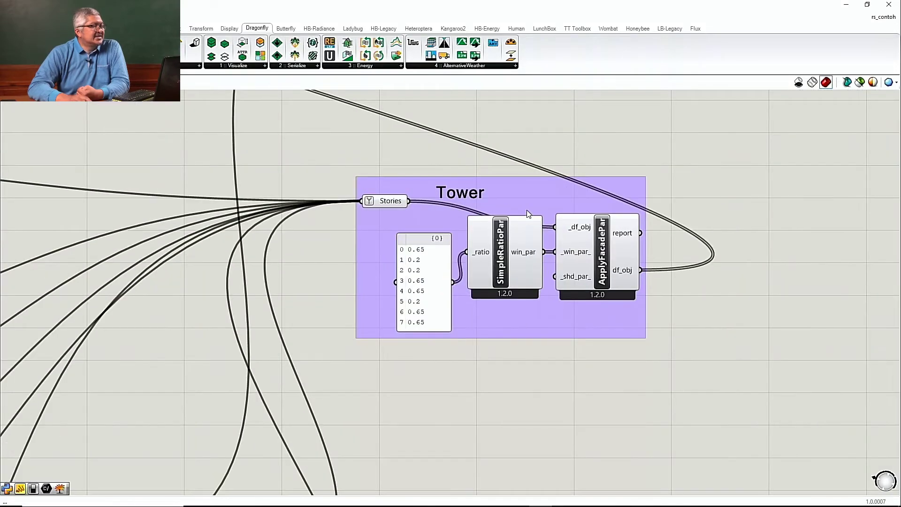
drag(528, 194, 508, 188)
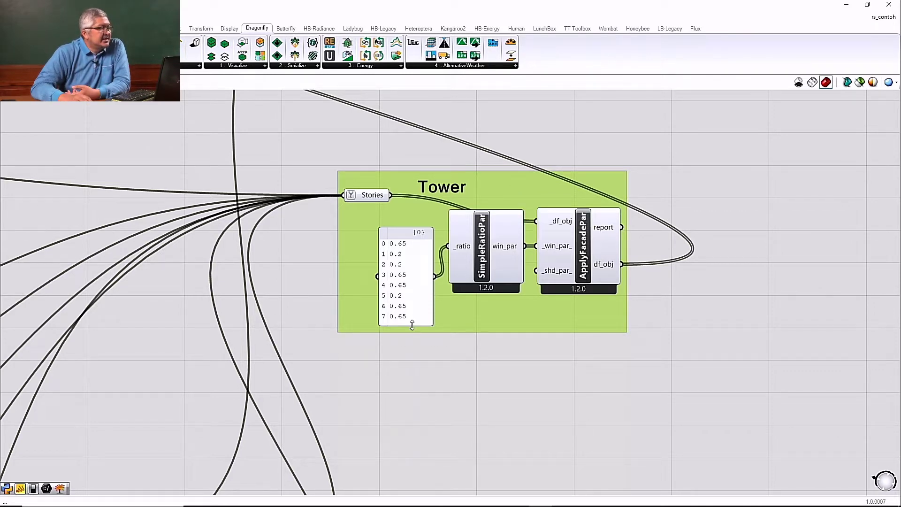
- Lengthen the window-ratio panel in the Tower group slightly and nudge it upward
drag(412, 325, 412, 333)
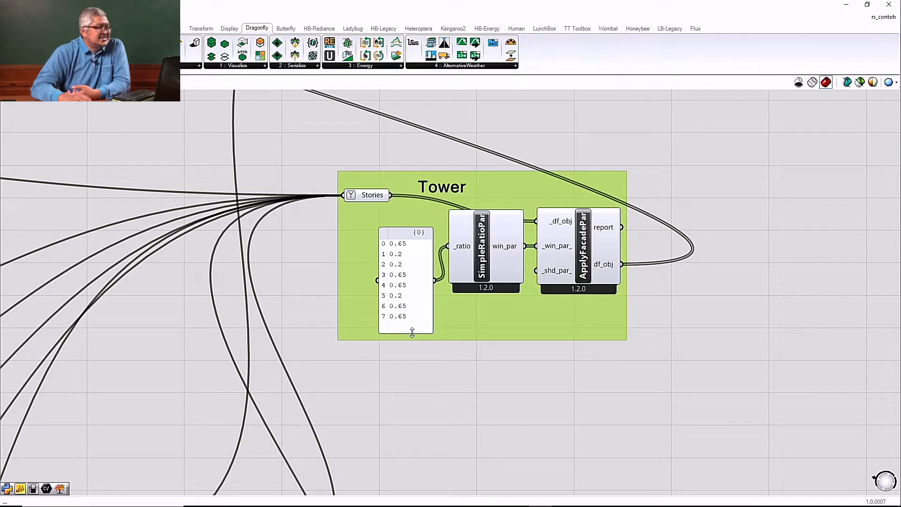
click(397, 233)
mouse_move(397, 233)
mouse_down()
mouse_move(389, 227)
mouse_move(399, 229)
mouse_up()
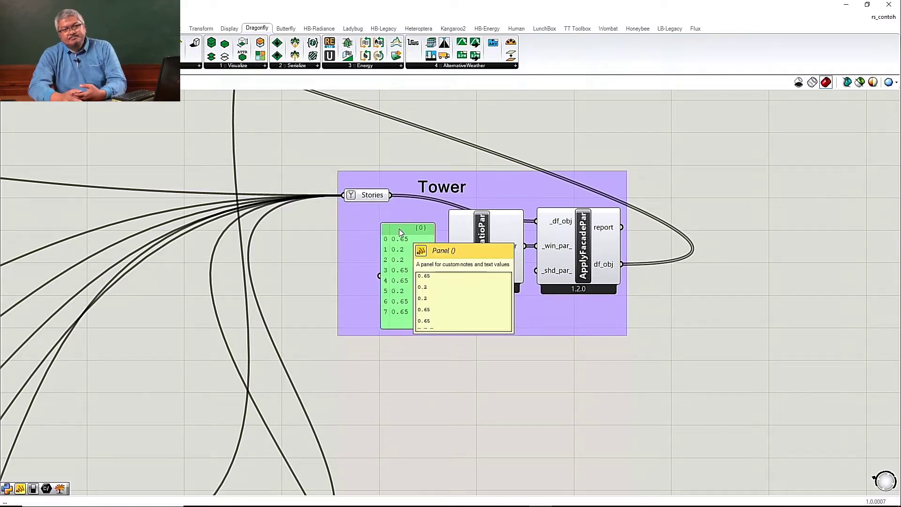
- Shift the whole Tower group slightly down and to the left beneath the Zero Load group
scroll(392, 288, down, 2)
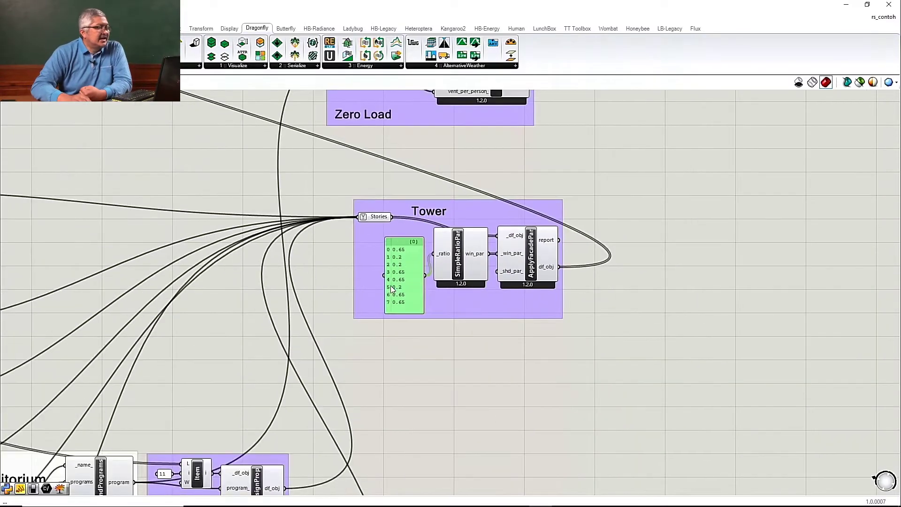
scroll(392, 289, down, 3)
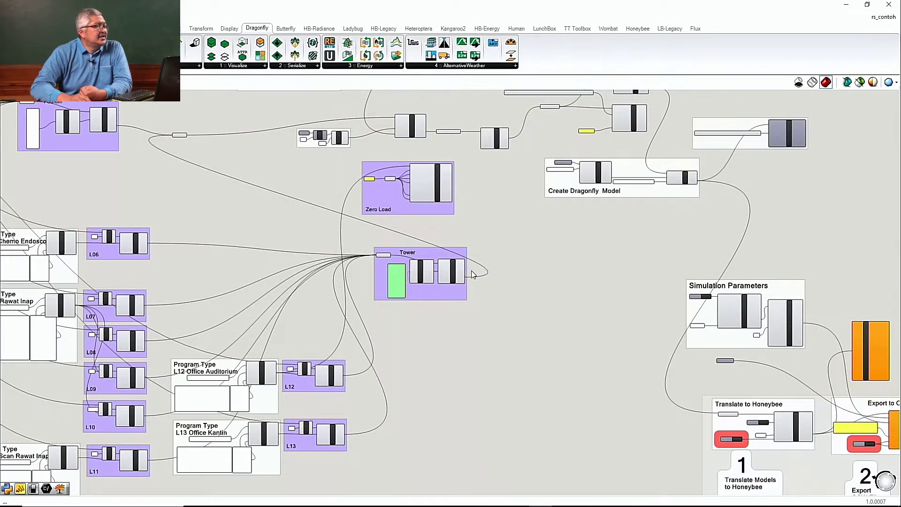
mouse_move(436, 300)
mouse_down()
mouse_move(434, 293)
mouse_move(442, 323)
mouse_move(415, 296)
mouse_move(424, 308)
mouse_up()
- Move the Stories parameter that merges Podium and Tower closer to BuildingStories, and shift the Podium group slightly right and down
scroll(194, 134, down, 2)
scroll(198, 145, up, 6)
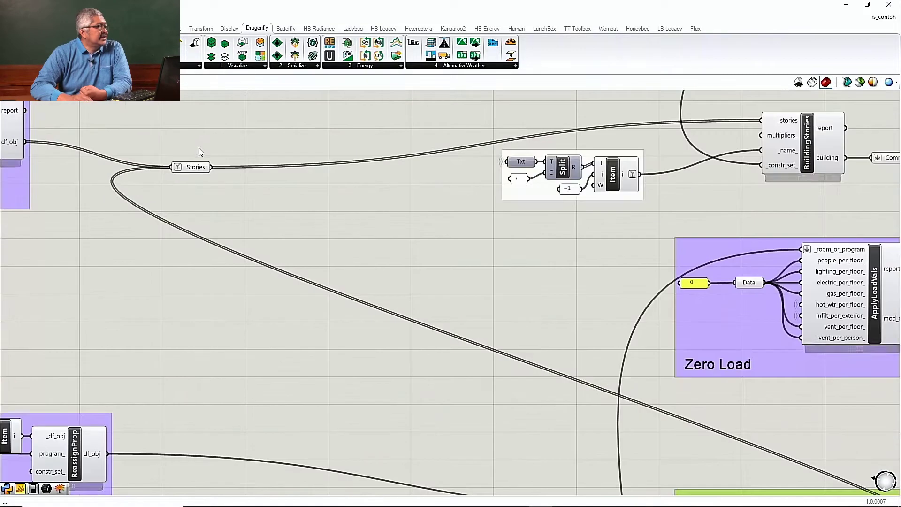
drag(195, 167, 261, 176)
scroll(327, 210, down, 2)
scroll(326, 206, down, 2)
drag(182, 202, 200, 210)
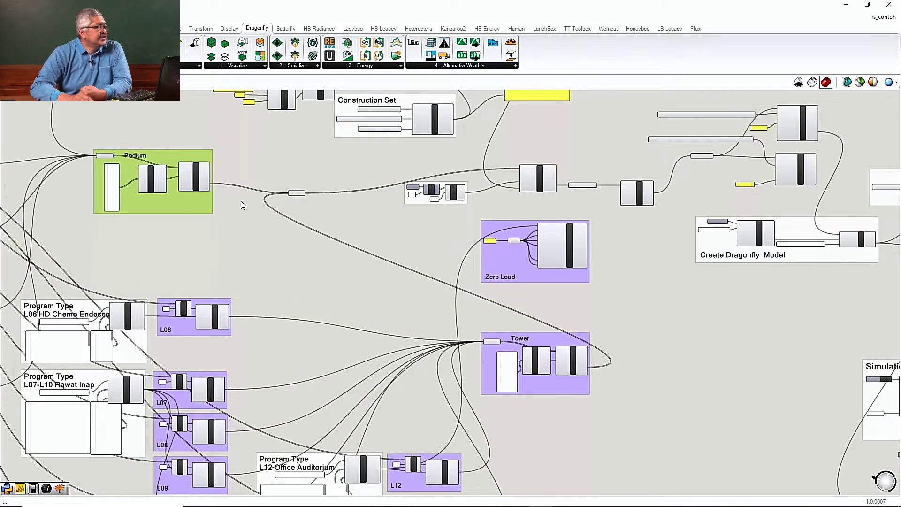
drag(294, 195, 384, 171)
- Move the BuildingStories component down and to the left, between the name-splitting group and CommercialBldgs
scroll(535, 178, up, 5)
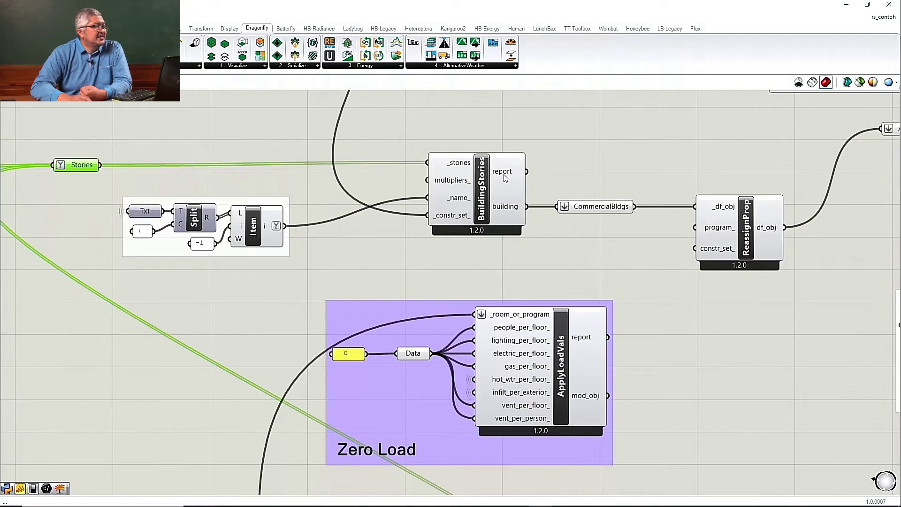
drag(476, 203, 445, 234)
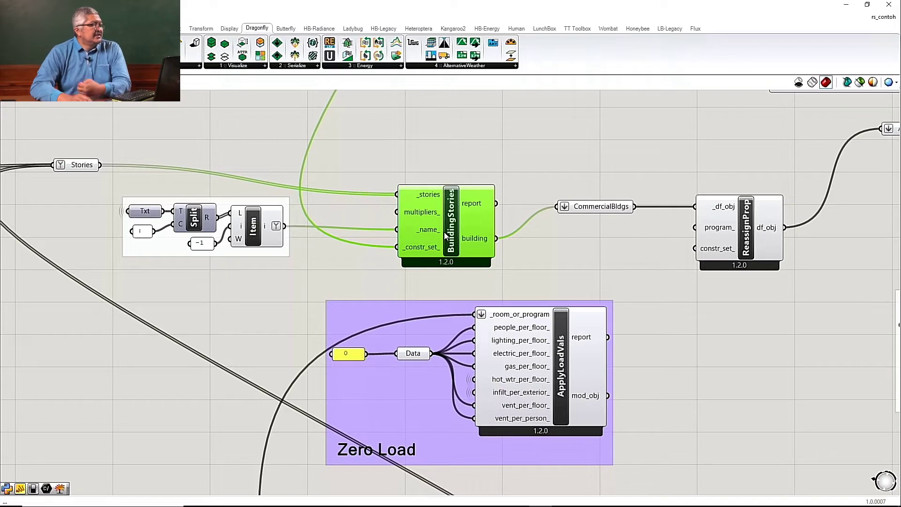
drag(445, 234, 447, 222)
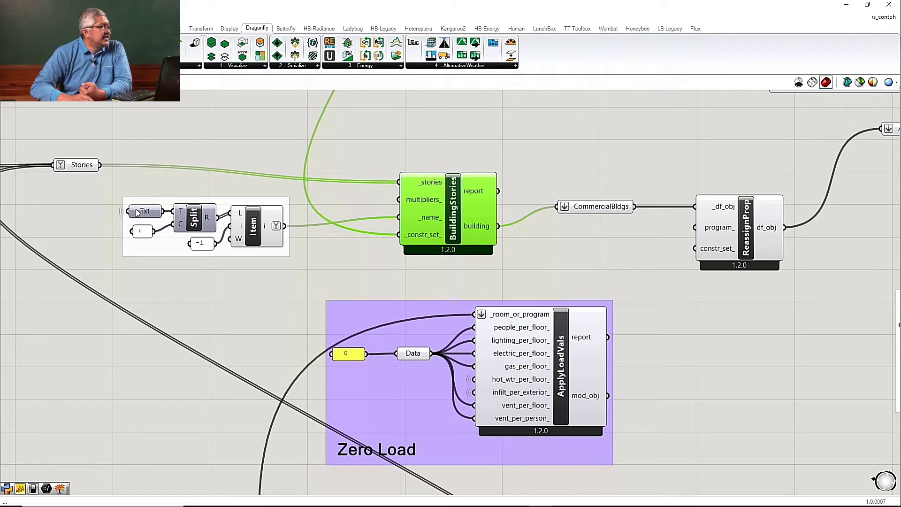
- Inspect the Txt parameter feeding the building name and trace its source back to the name panels in Create Hospital Building
mouse_move(141, 214)
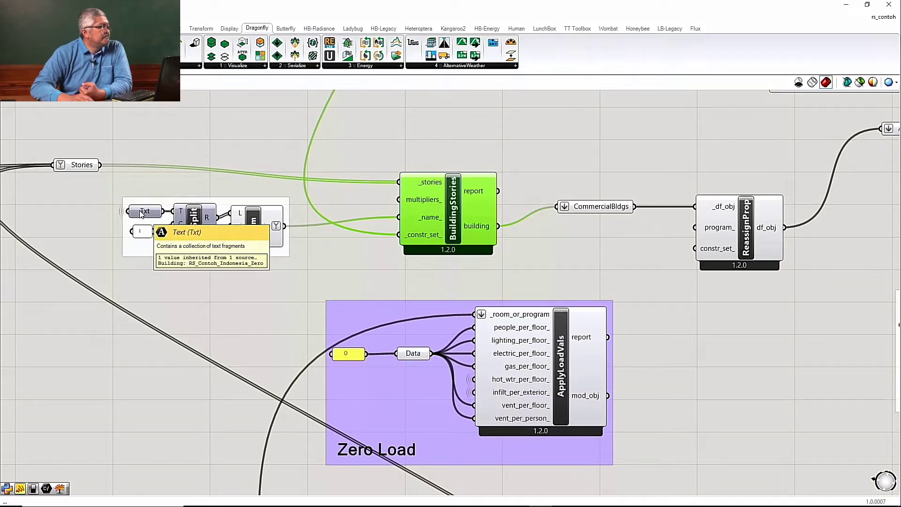
scroll(141, 214, down, 5)
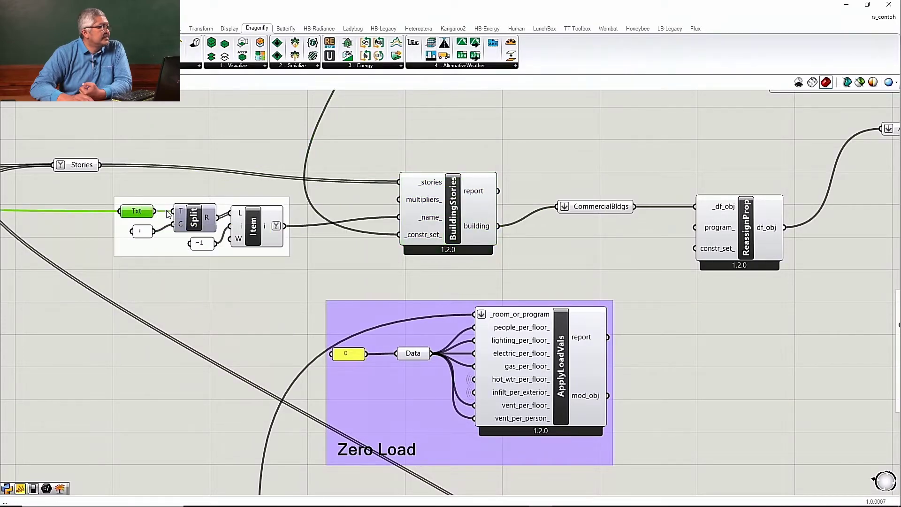
scroll(358, 219, down, 4)
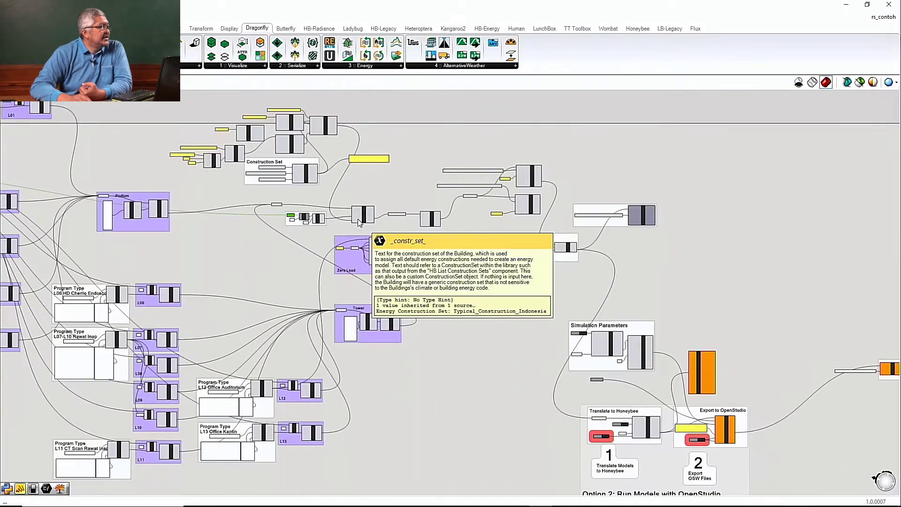
scroll(292, 216, up, 4)
scroll(292, 219, up, 2)
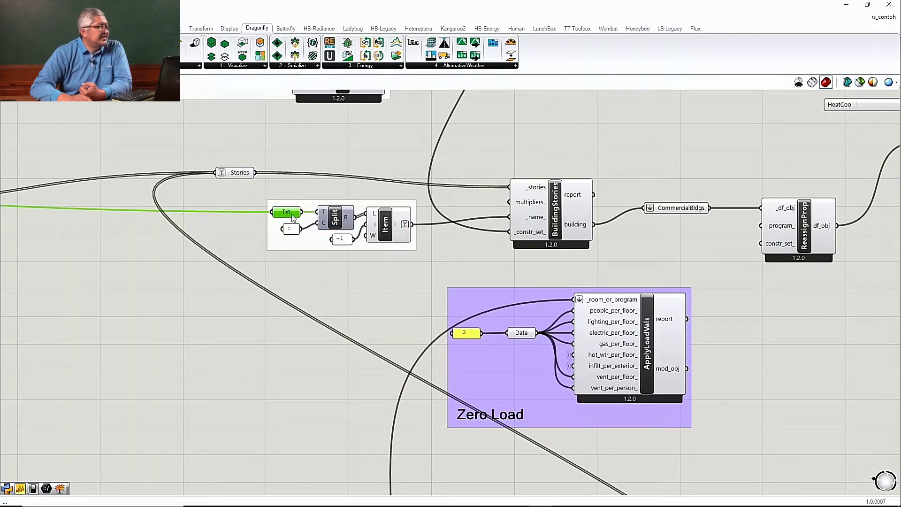
mouse_move(293, 217)
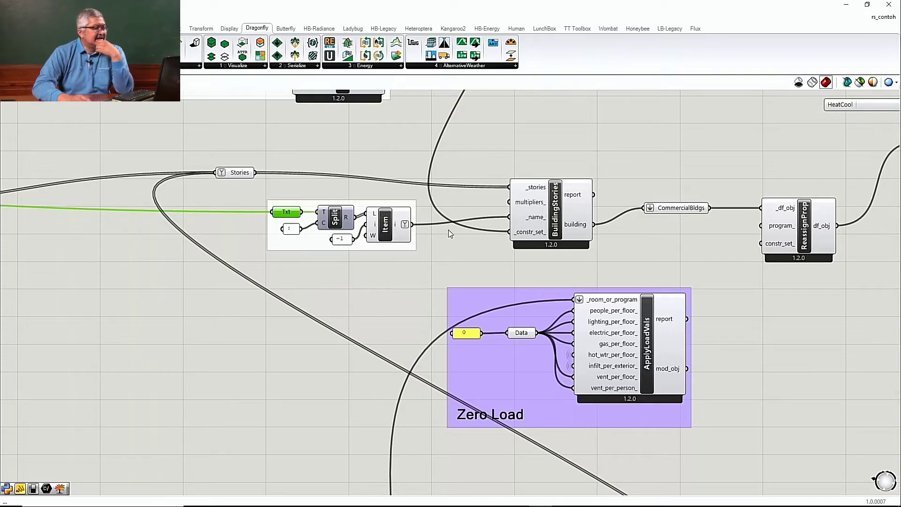
scroll(282, 219, down, 6)
scroll(263, 220, up, 6)
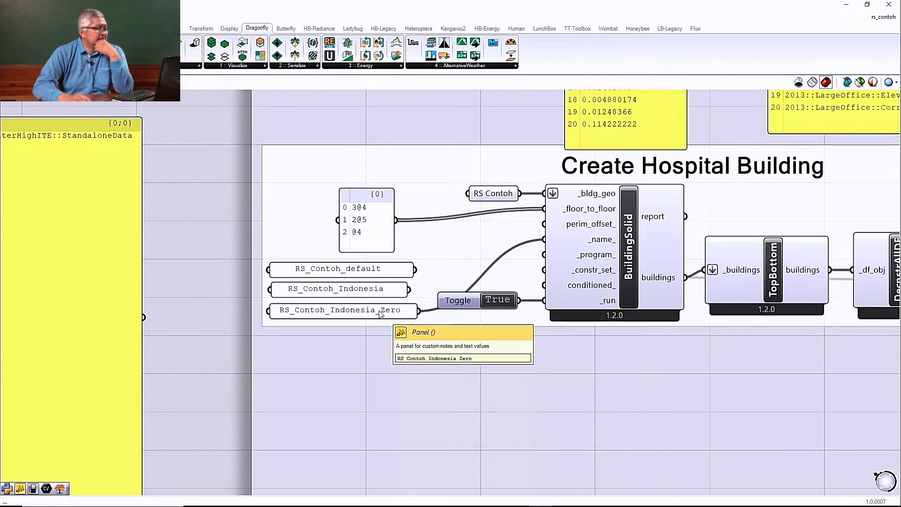
scroll(170, 244, down, 6)
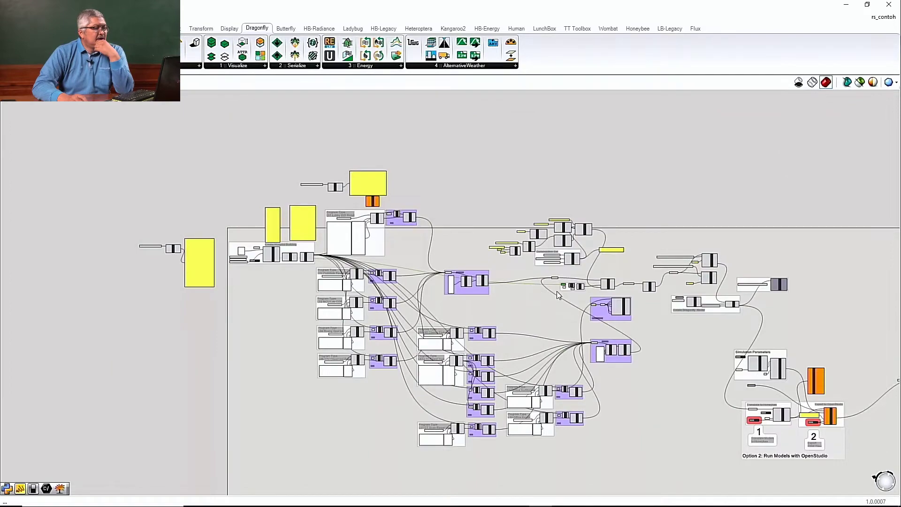
- Return to the BuildingStories component and nudge it slightly down and to the right
scroll(552, 290, up, 8)
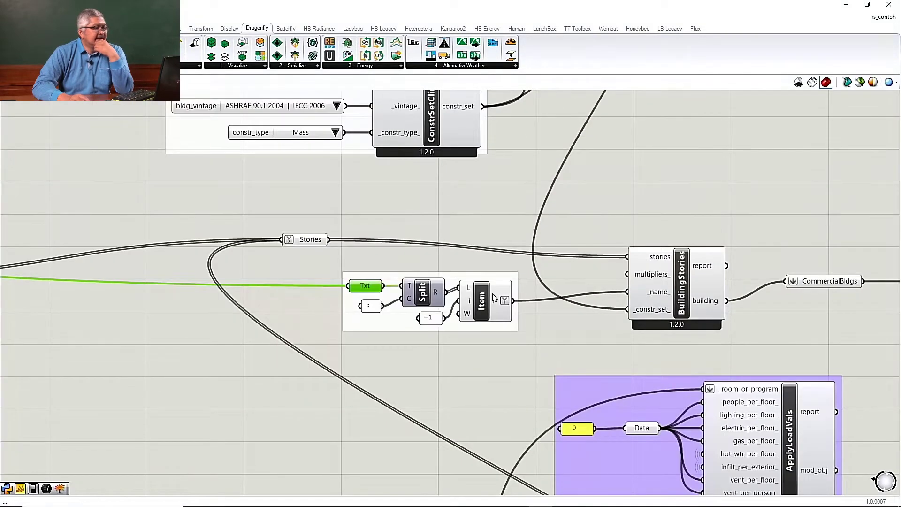
click(681, 306)
drag(681, 306, 676, 296)
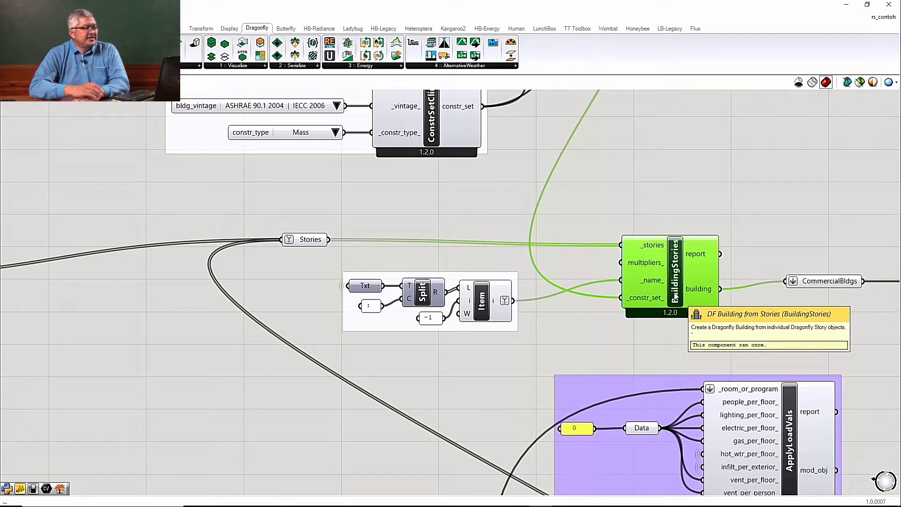
mouse_move(675, 296)
mouse_down()
mouse_move(690, 278)
mouse_move(686, 310)
mouse_up()
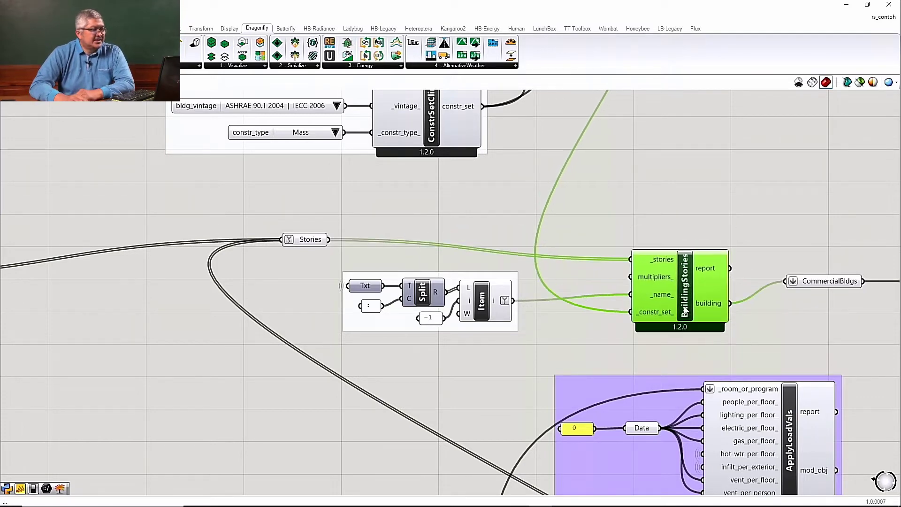
- Check the _constr_set_ and multipliers_ inputs of BuildingStories, and move the component up and left, level with the Stories parameter
mouse_move(661, 318)
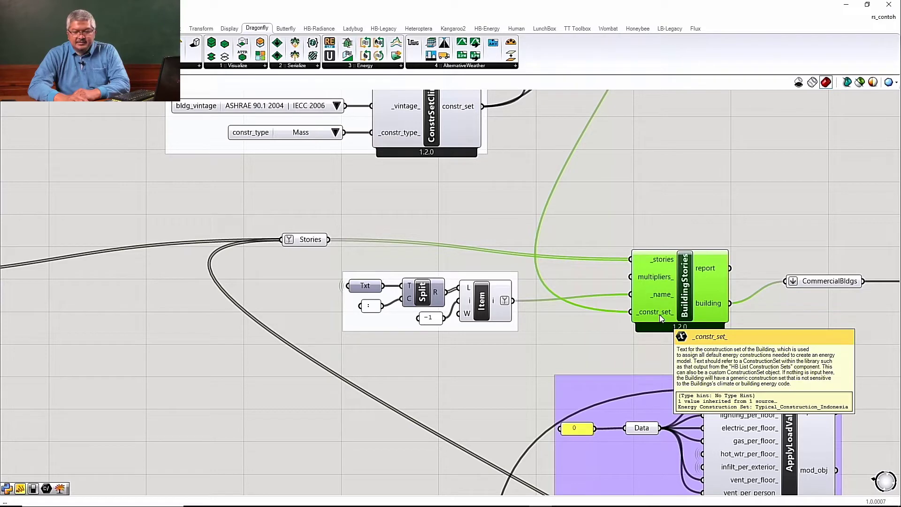
mouse_move(666, 282)
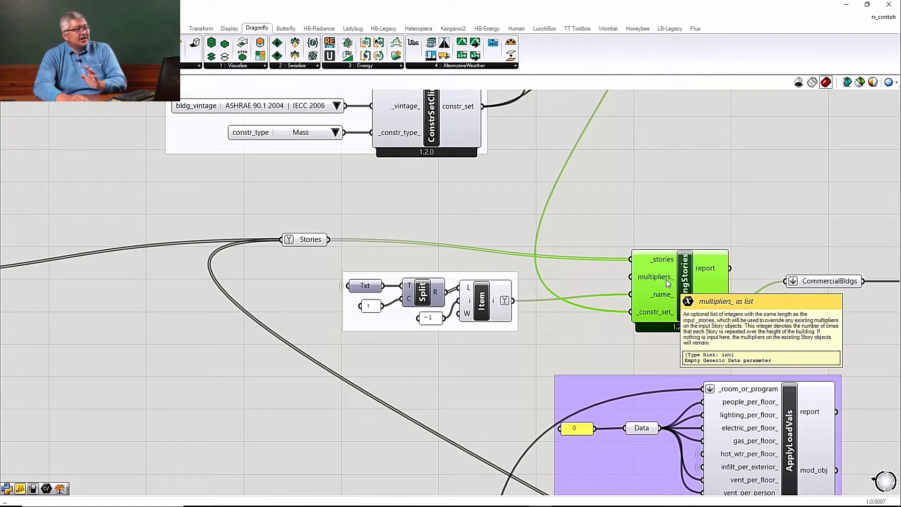
mouse_move(693, 287)
mouse_down()
mouse_move(699, 252)
mouse_move(709, 285)
mouse_move(701, 273)
mouse_move(681, 294)
mouse_up()
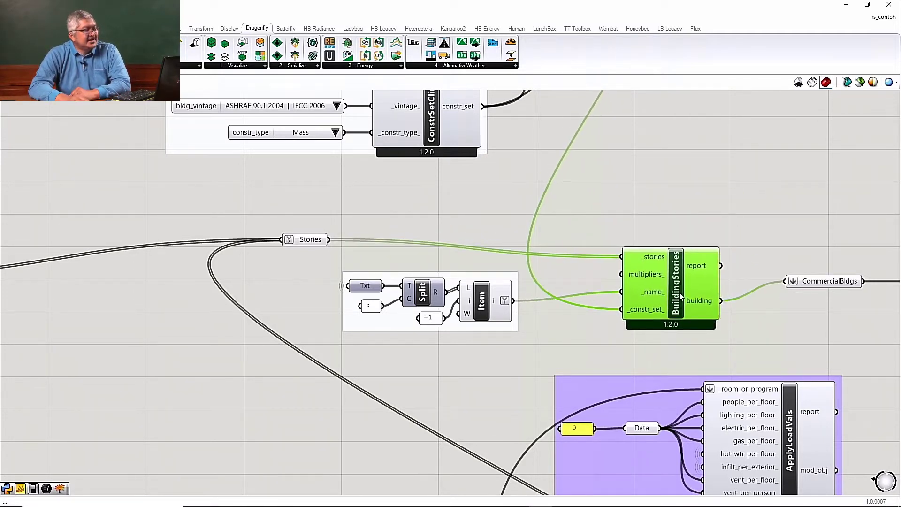
mouse_move(648, 311)
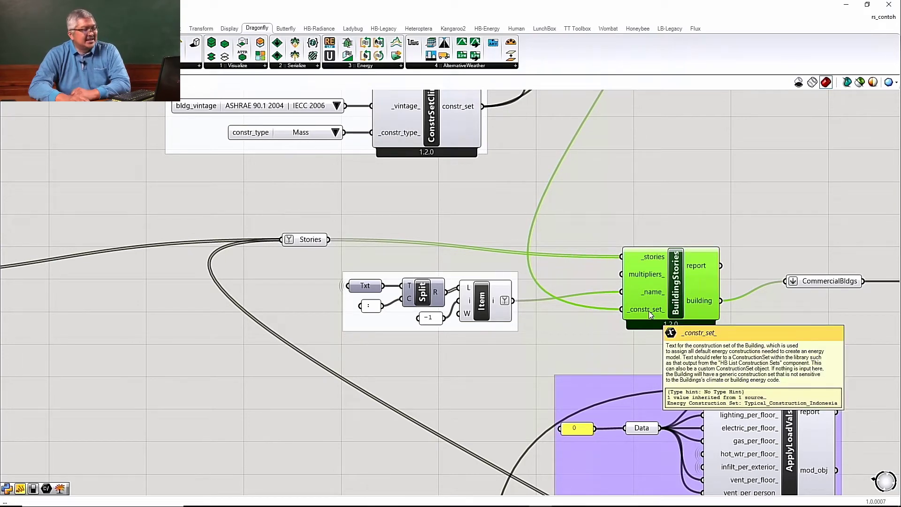
drag(681, 290, 662, 270)
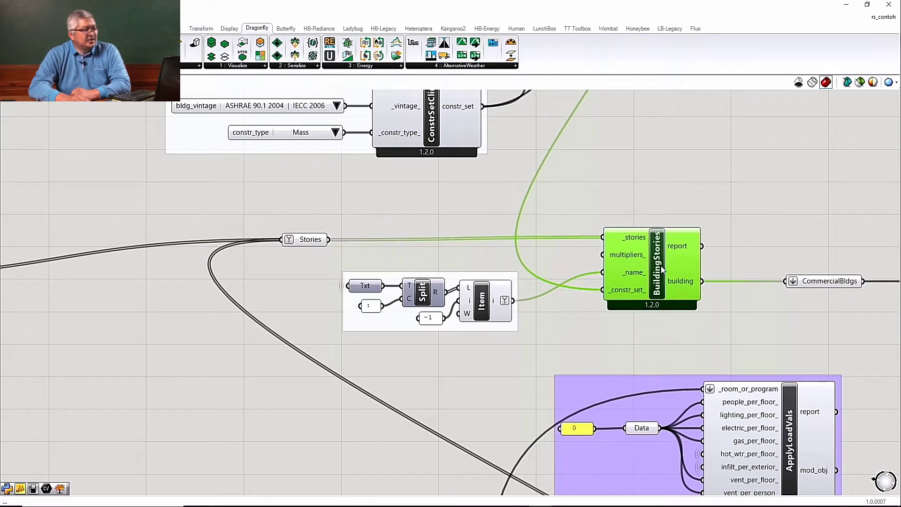
- Move the ReassignProp component slightly left, closer to the CommercialBldgs parameter
scroll(601, 267, down, 3)
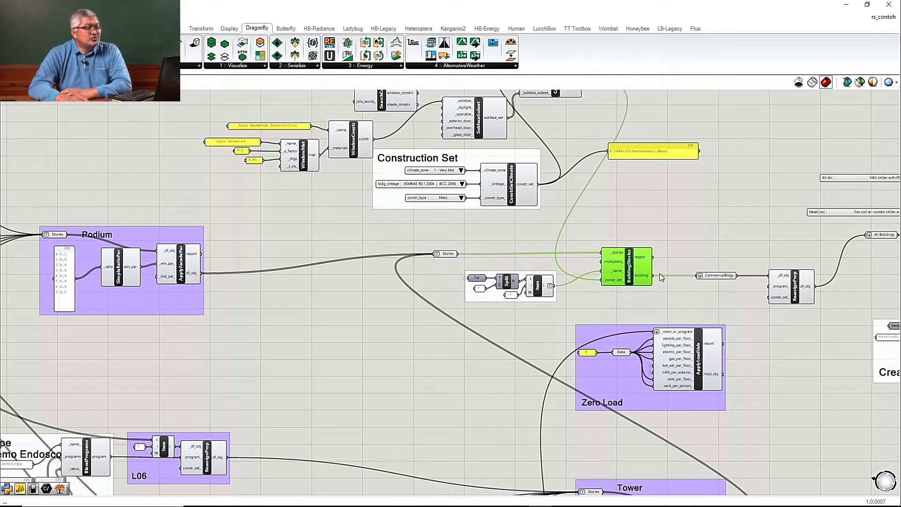
scroll(660, 273, up, 2)
scroll(561, 261, down, 2)
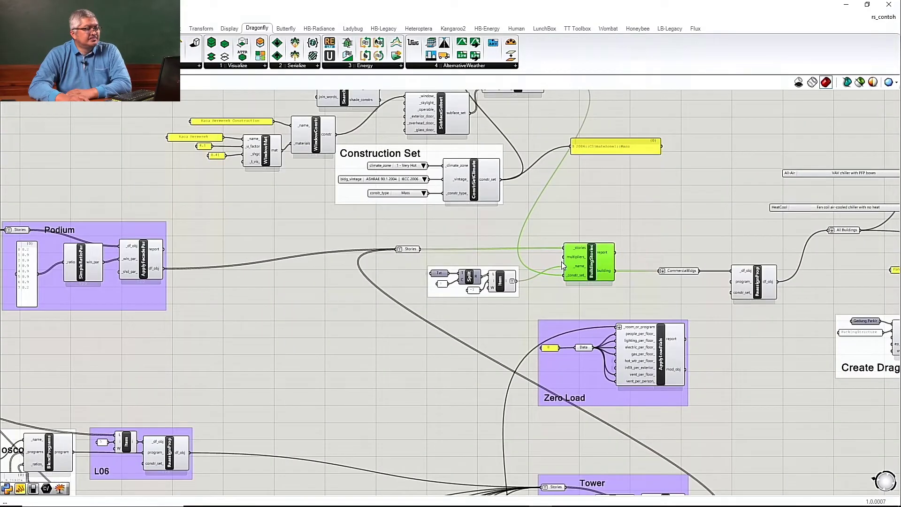
scroll(573, 243, down, 2)
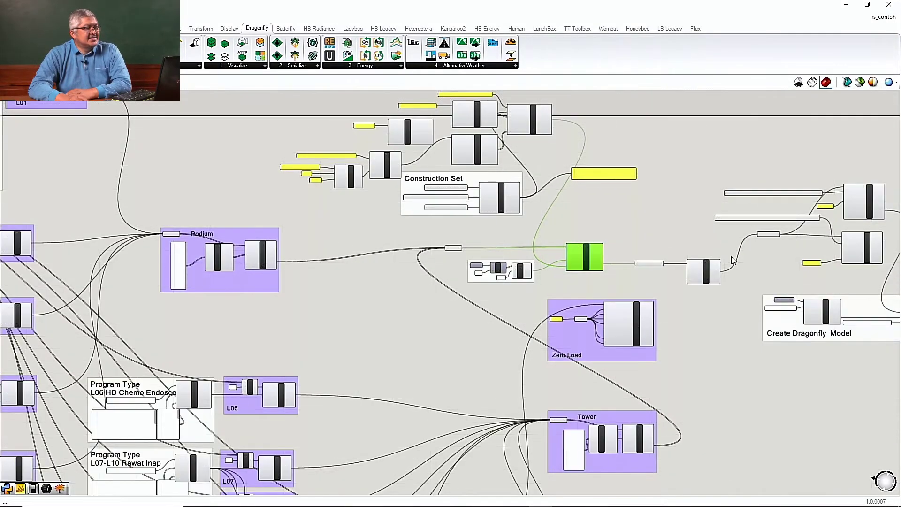
scroll(697, 261, up, 4)
click(728, 304)
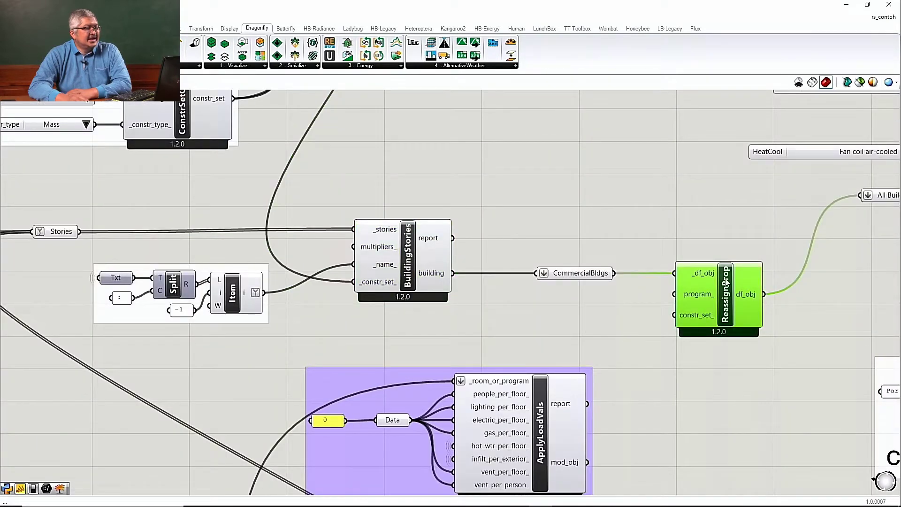
mouse_move(727, 311)
mouse_down()
mouse_move(722, 261)
mouse_move(712, 303)
mouse_up()
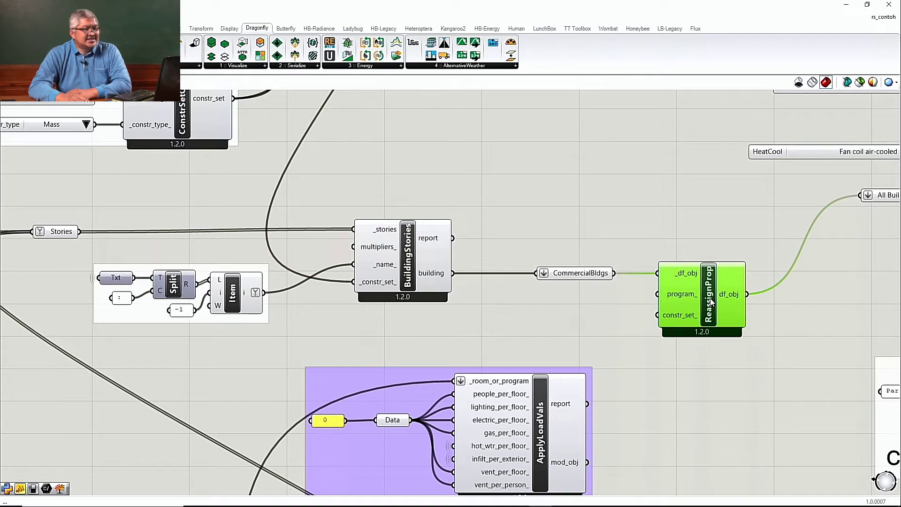
- Nudge the All Buildings parameter slightly right and down, and shift CommercialBldgs slightly left and up
scroll(503, 275, down, 2)
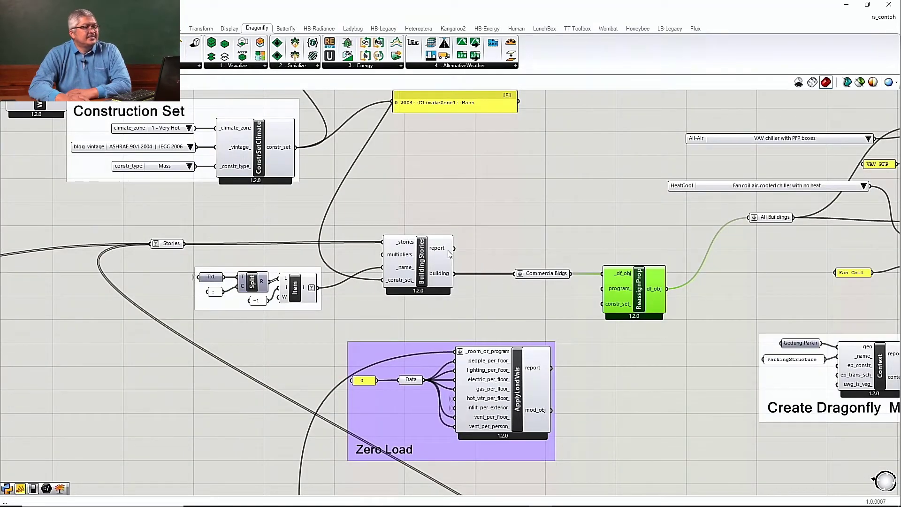
scroll(722, 318, up, 2)
scroll(273, 306, down, 3)
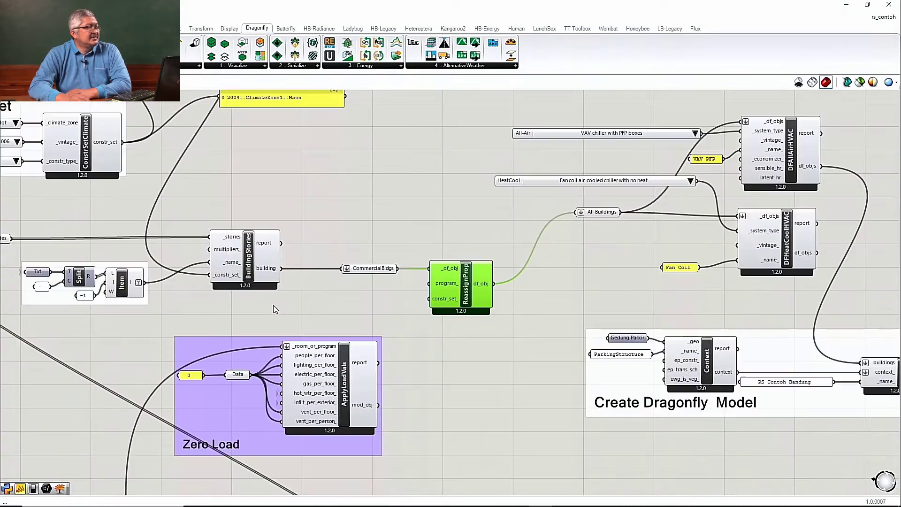
click(597, 213)
mouse_move(598, 217)
mouse_down()
mouse_move(600, 250)
mouse_move(602, 220)
mouse_up()
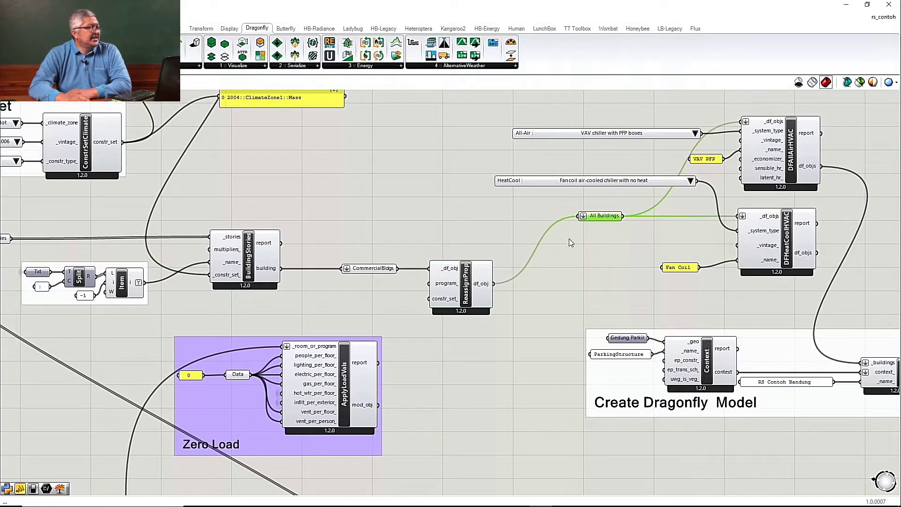
drag(377, 270, 364, 266)
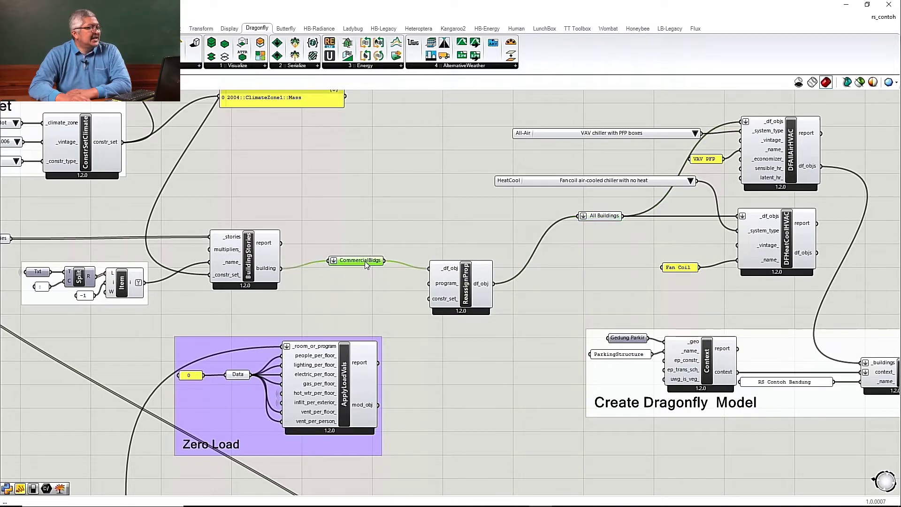
- Add a Data parameter just above the Stories parameter that feeds BuildingStories
scroll(611, 295, down, 5)
scroll(326, 277, up, 4)
scroll(326, 278, up, 2)
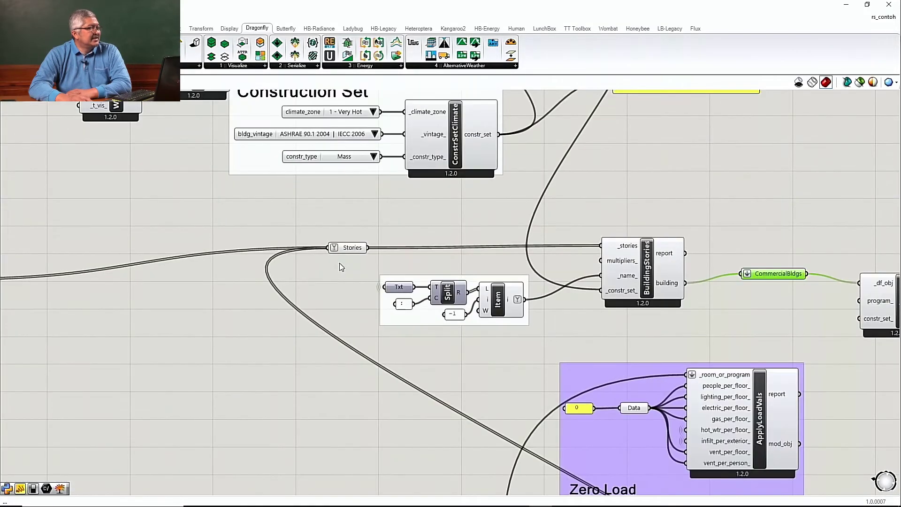
click(362, 226)
double_click(361, 226)
text(data)
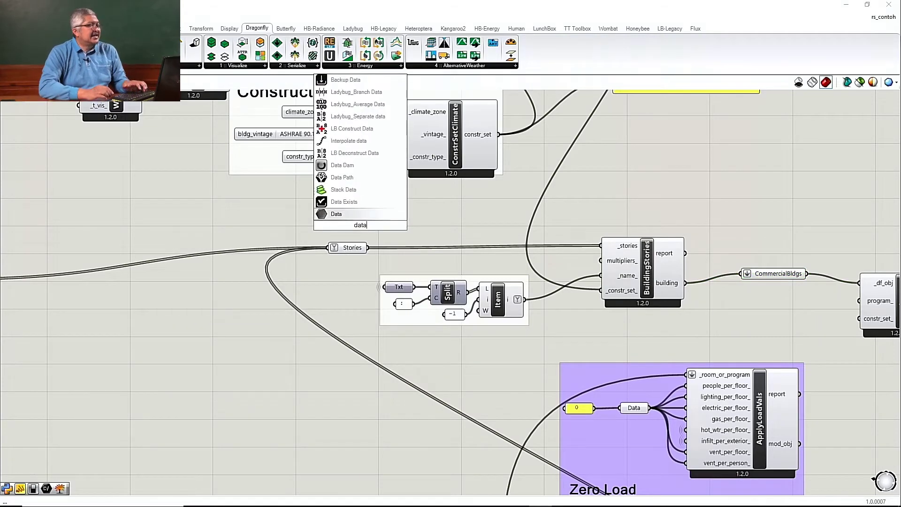
key(Return)
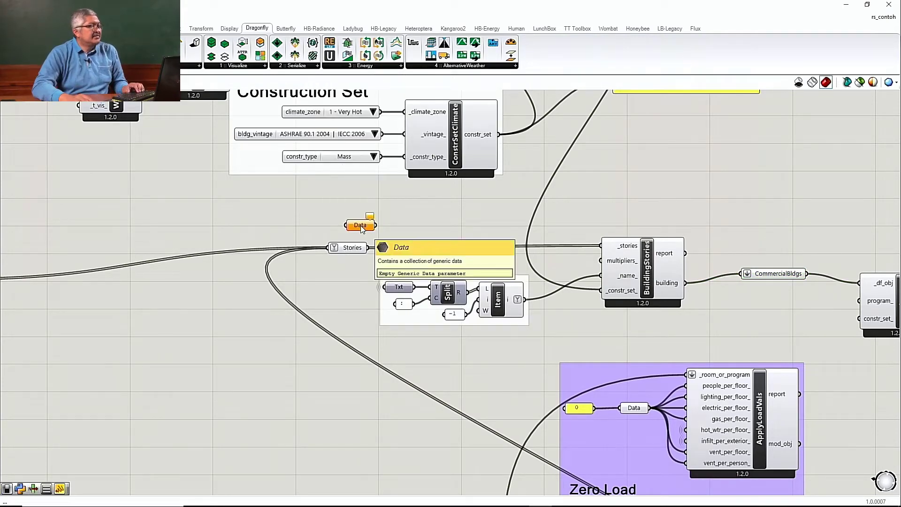
- Turn on Simplify for the new Data parameter, and delete that parameter
right_click(360, 226)
drag(411, 234, 342, 211)
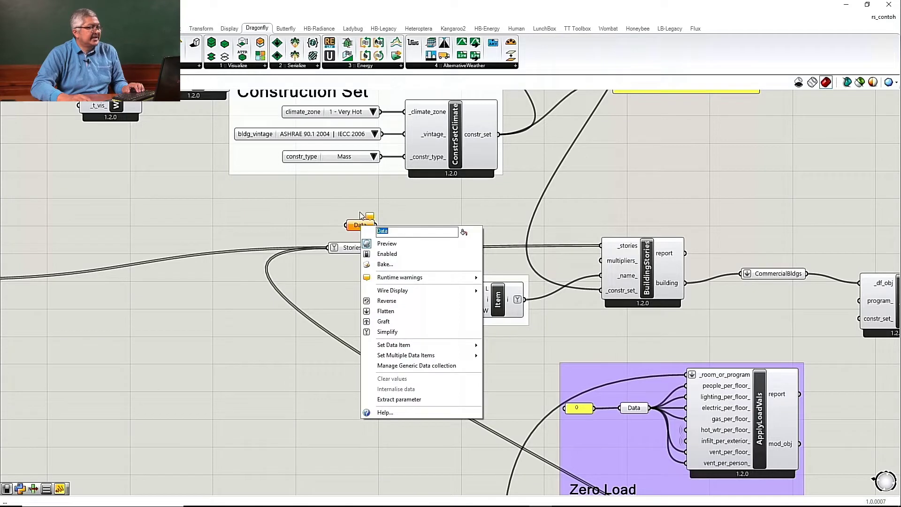
click(389, 207)
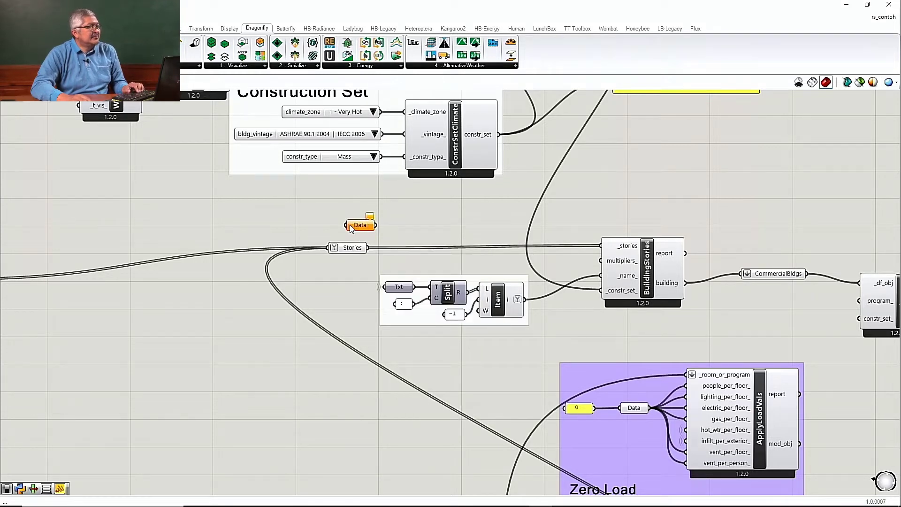
right_click(350, 228)
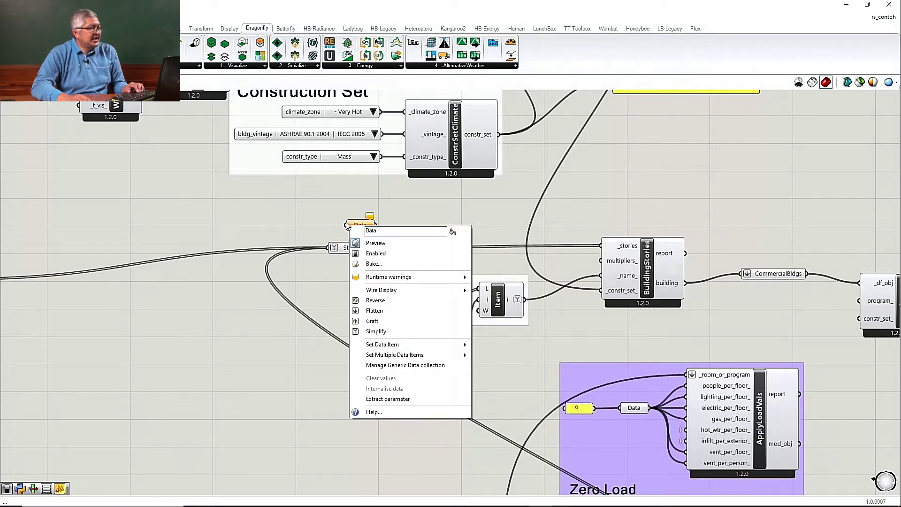
click(365, 331)
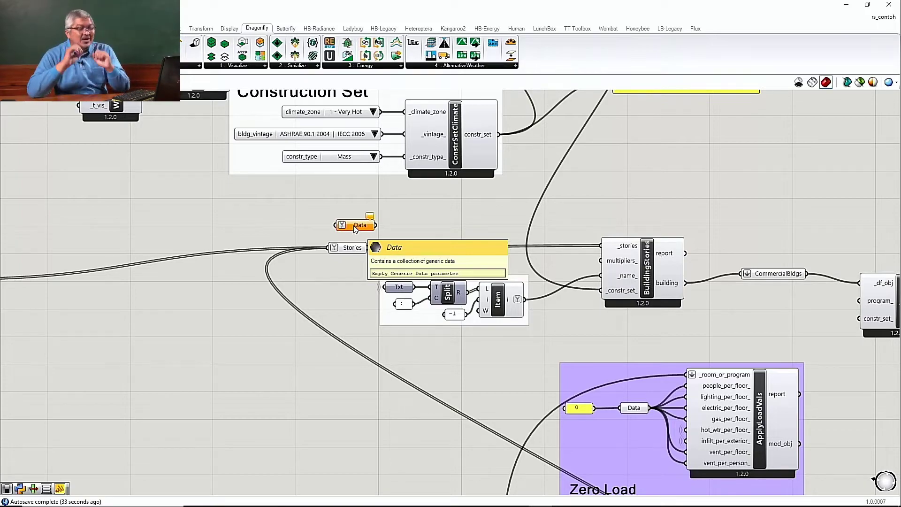
key(Delete)
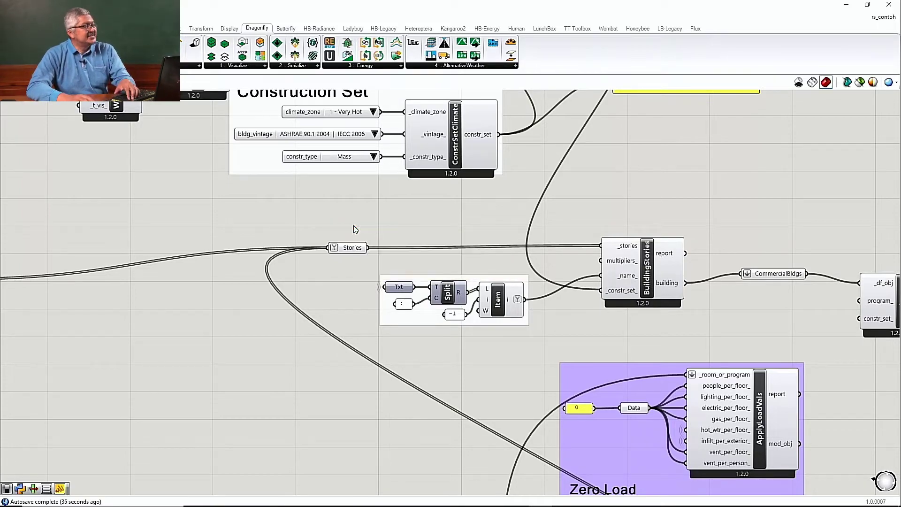
- Move the CommercialBldgs parameter right, to sit between BuildingStories and ReassignProp near the height of their connected ports
scroll(334, 213, down, 3)
scroll(649, 286, up, 3)
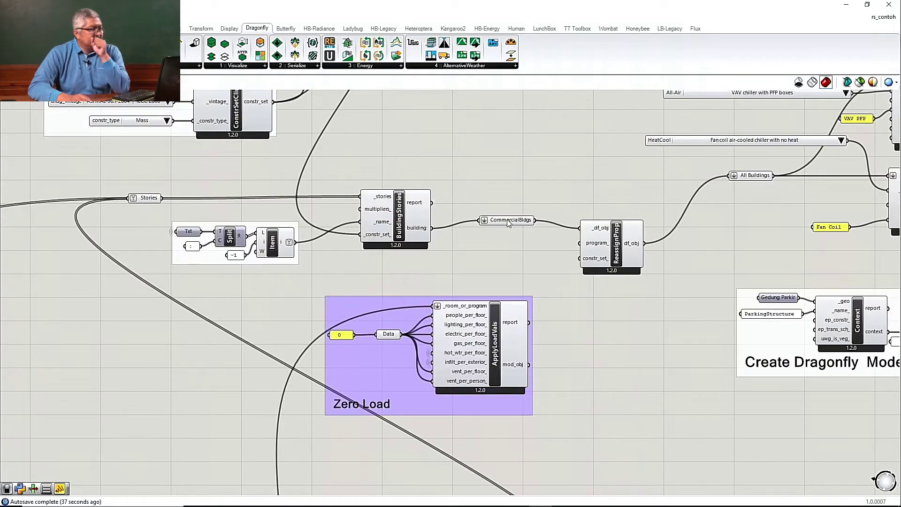
click(512, 218)
click(144, 199)
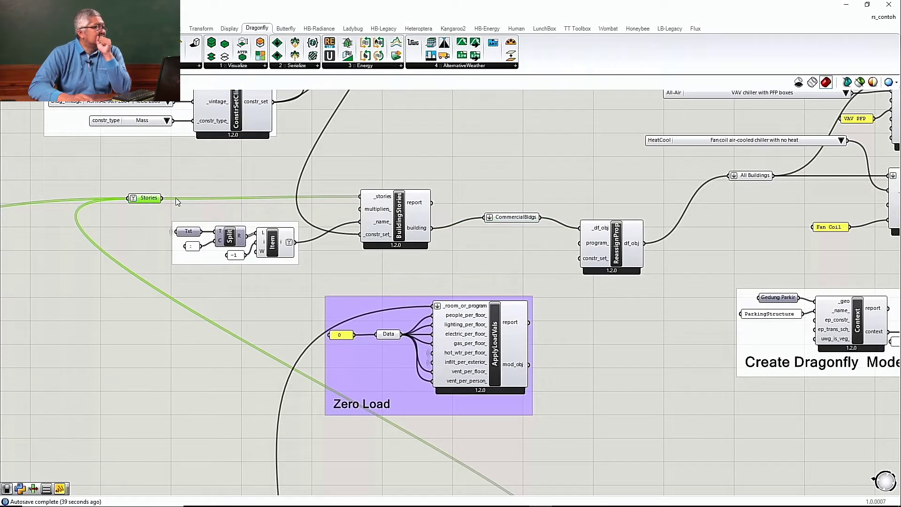
click(526, 219)
drag(527, 218, 536, 236)
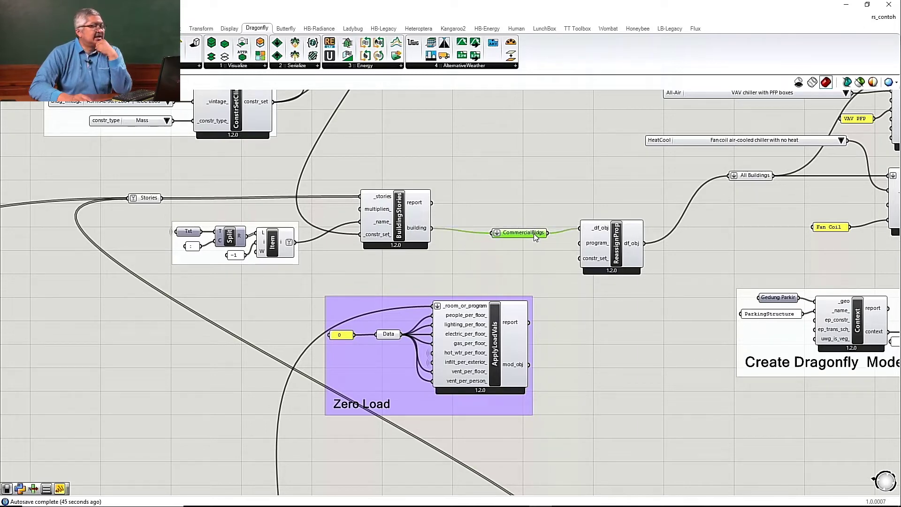
drag(535, 236, 533, 222)
- Move the Stories parameter that merges Podium and Tower to the right, just above the name-splitting group
scroll(534, 222, down, 3)
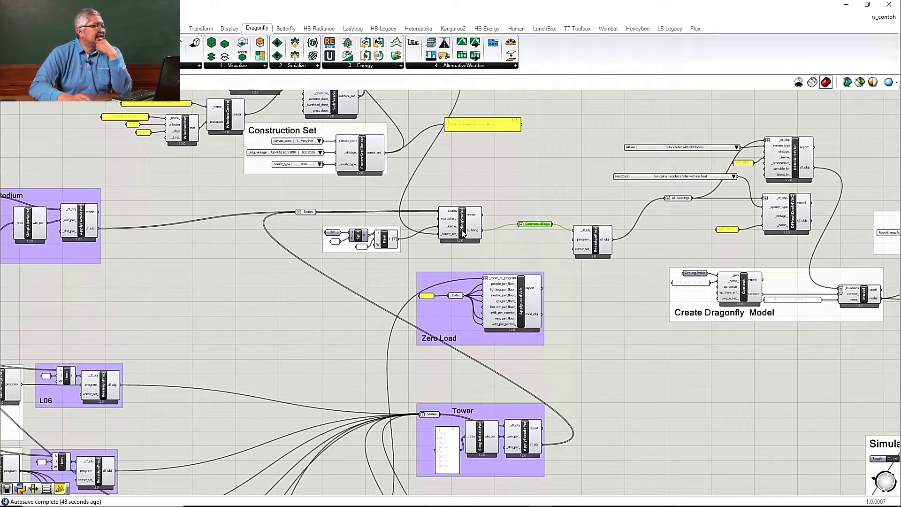
click(312, 212)
drag(311, 210, 339, 211)
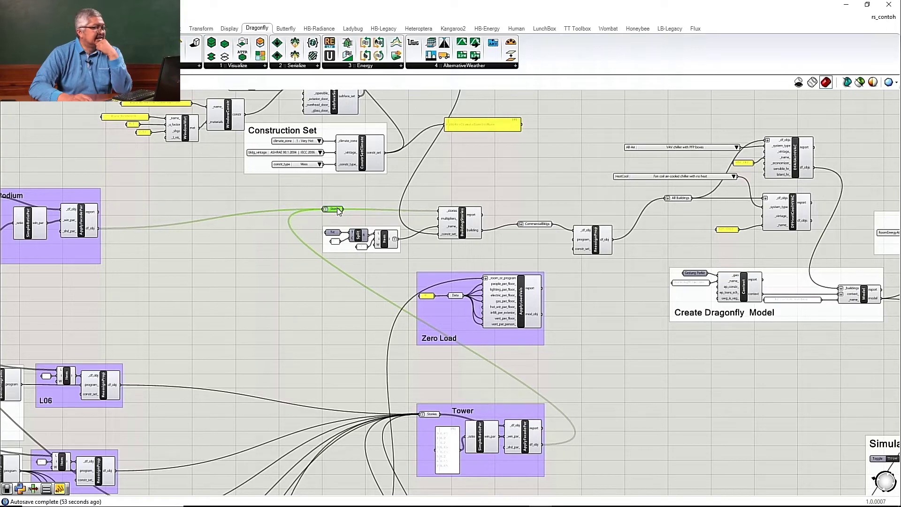
- Move the Tower group's Stories parameter left and slightly up, clear of the window ratio panel
scroll(375, 229, down, 4)
right_drag(454, 383, 443, 358)
scroll(443, 358, up, 3)
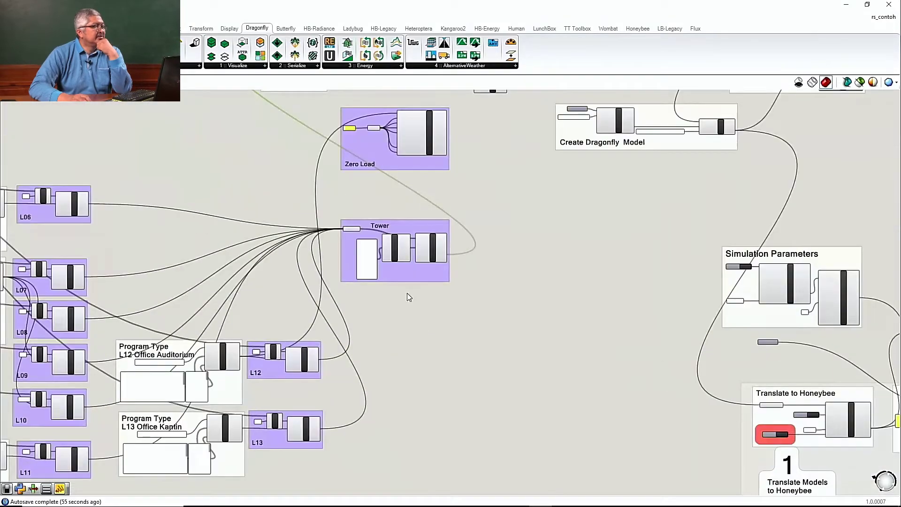
scroll(407, 293, up, 3)
scroll(441, 272, down, 5)
scroll(399, 242, up, 5)
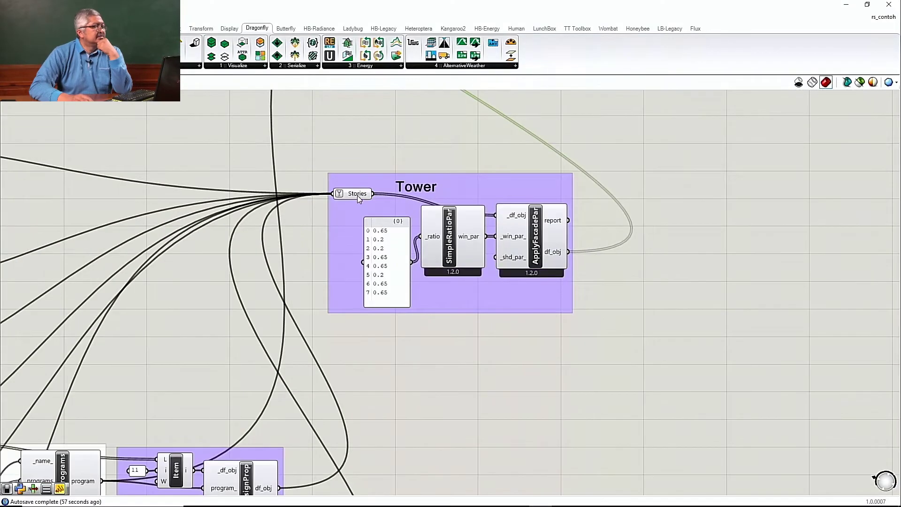
click(367, 157)
drag(368, 158, 304, 198)
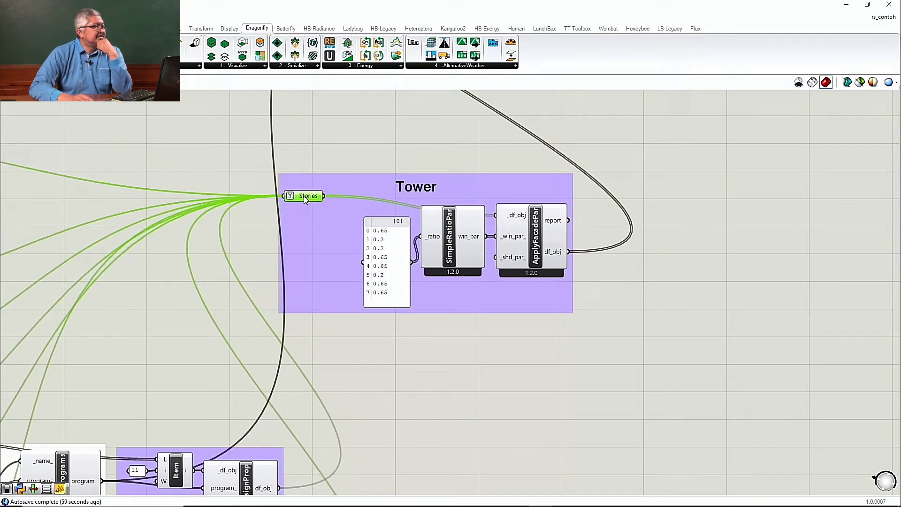
drag(311, 196, 344, 159)
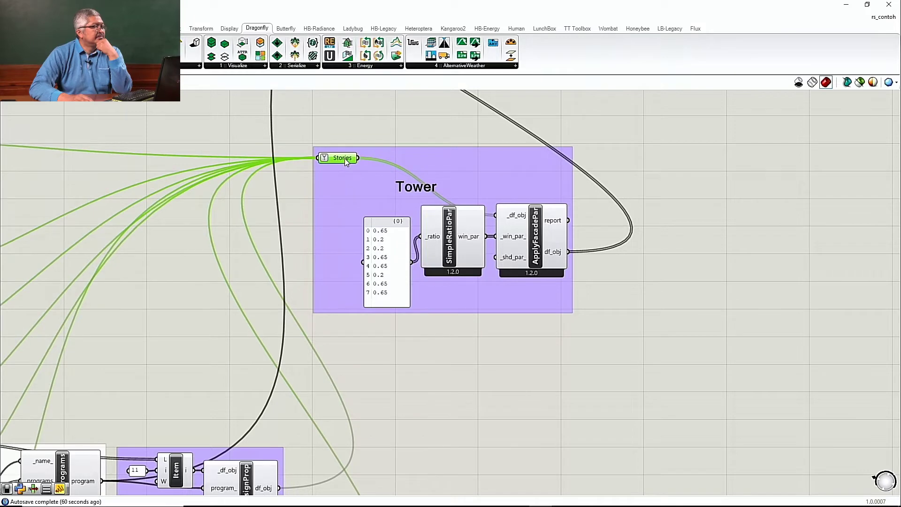
mouse_move(345, 158)
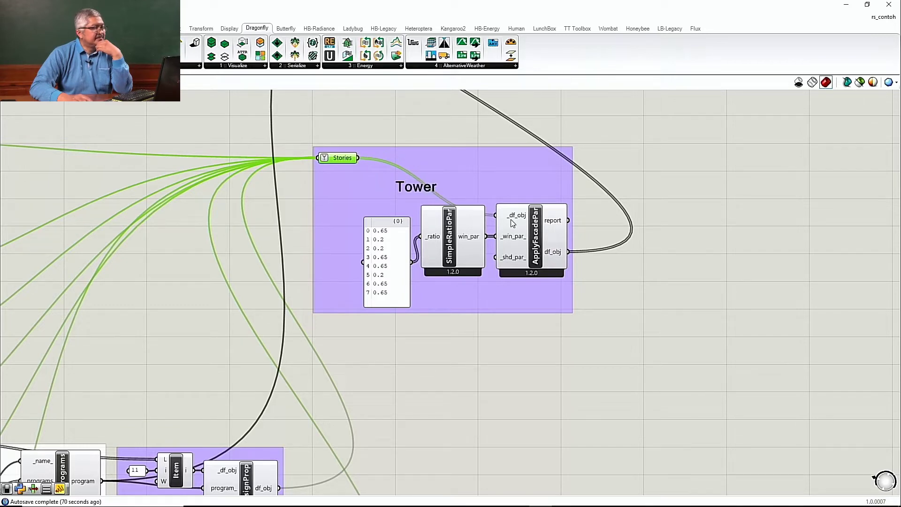
scroll(537, 288, down, 3)
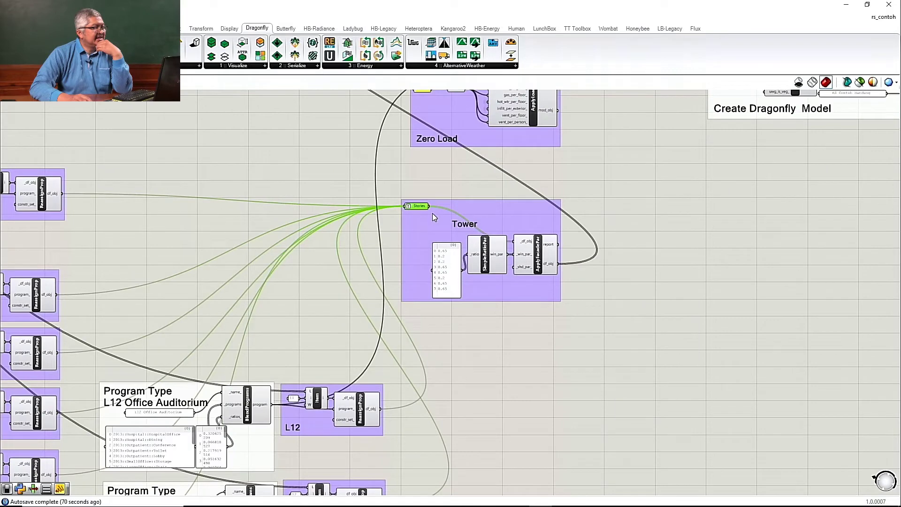
drag(410, 207, 413, 217)
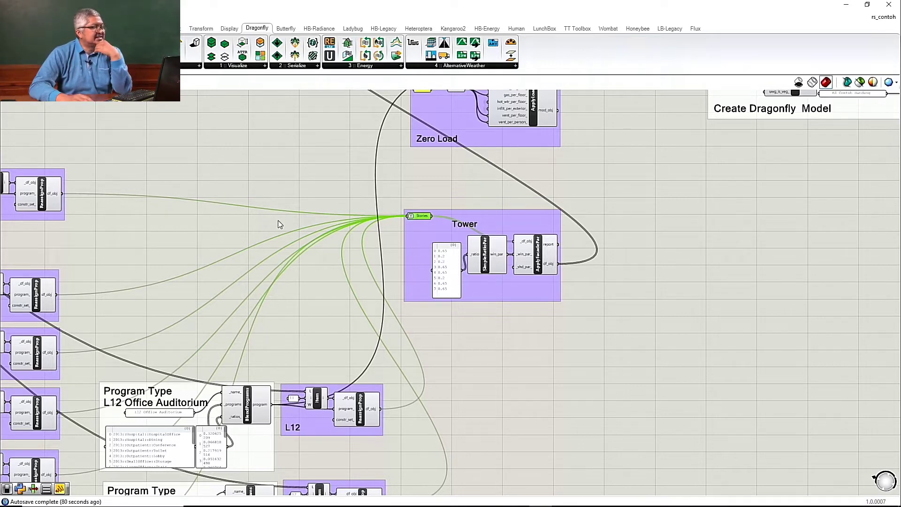
- Move the Tower group's Stories parameter slightly down, to just above the window ratio panel
drag(63, 193, 266, 155)
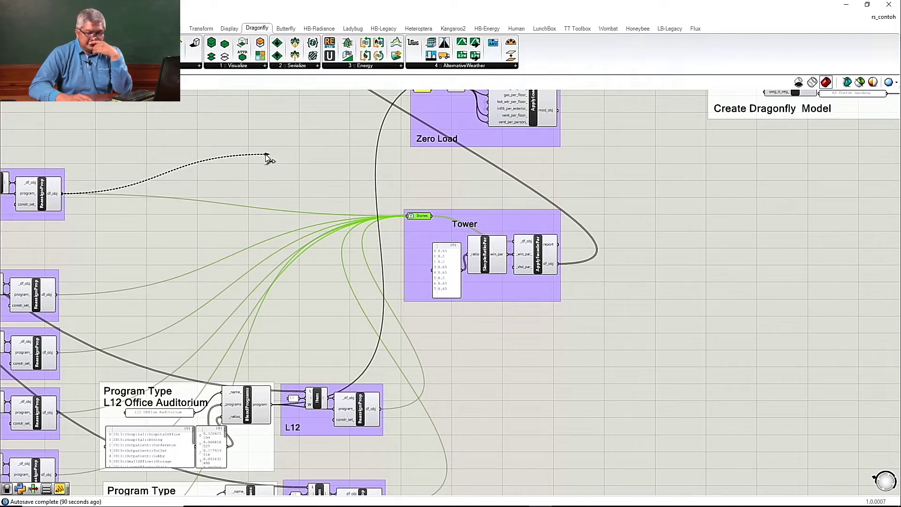
ctrl+drag(265, 155, 266, 155)
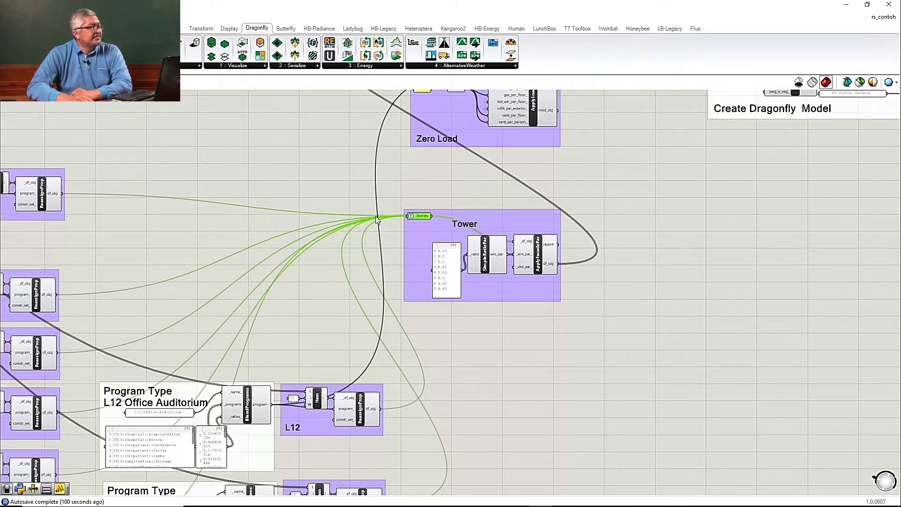
drag(422, 219, 432, 238)
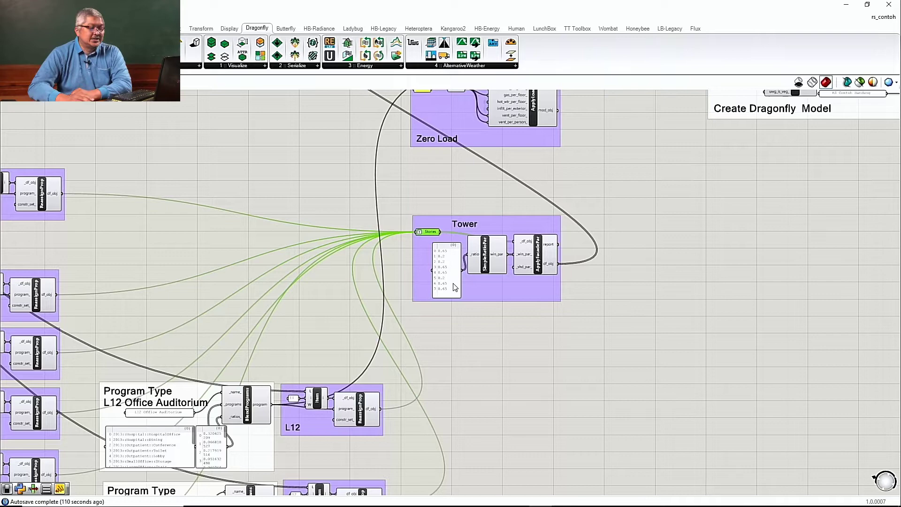
scroll(232, 230, down, 2)
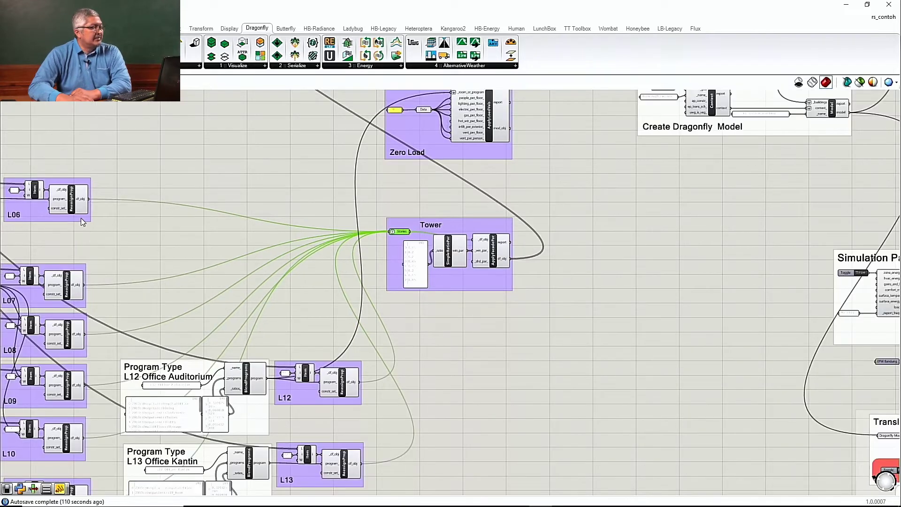
scroll(467, 253, up, 3)
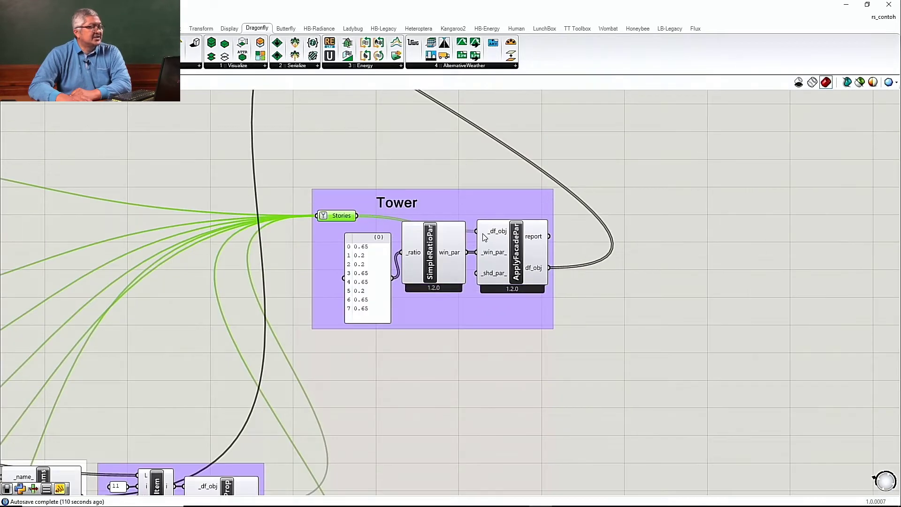
scroll(488, 253, down, 1)
mouse_move(388, 233)
mouse_down()
mouse_move(397, 231)
mouse_move(385, 229)
mouse_up()
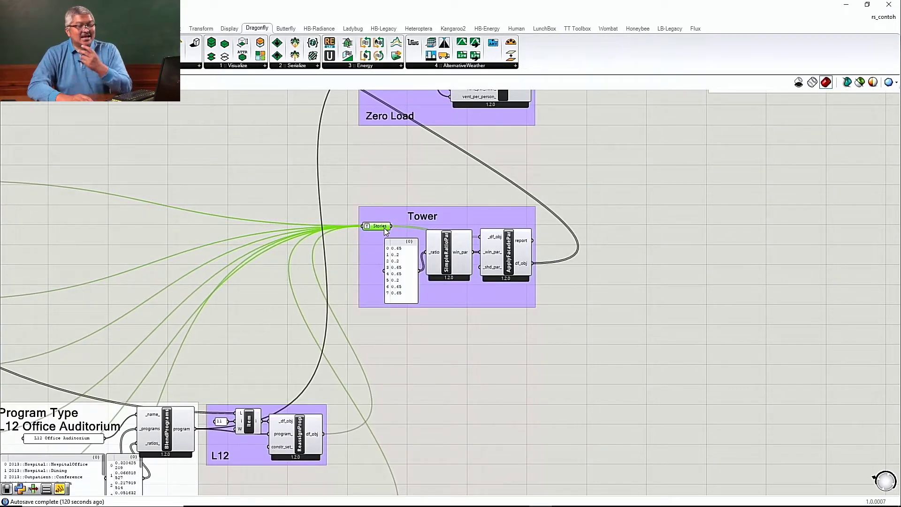
- Move the All Buildings parameter slightly down and the CommercialBldgs parameter slightly up, on either side of ReassignProp
scroll(384, 227, down, 4)
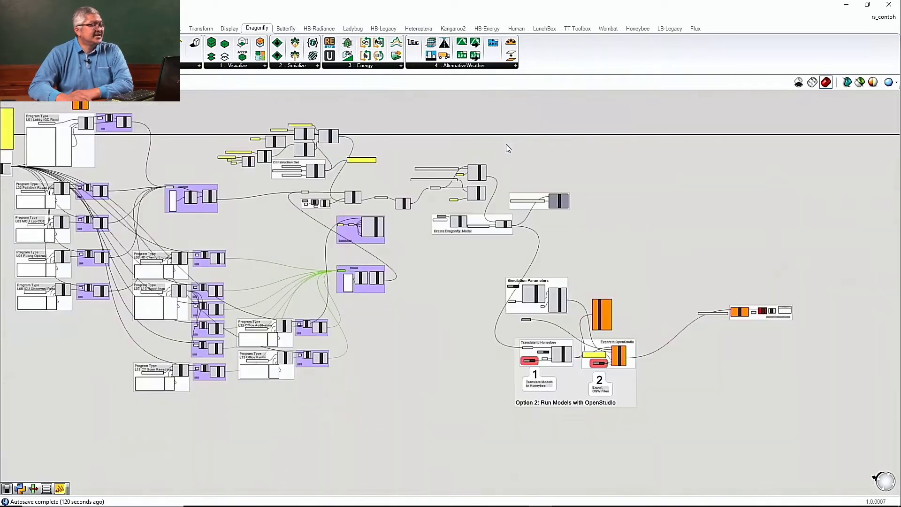
scroll(395, 195, up, 6)
click(455, 188)
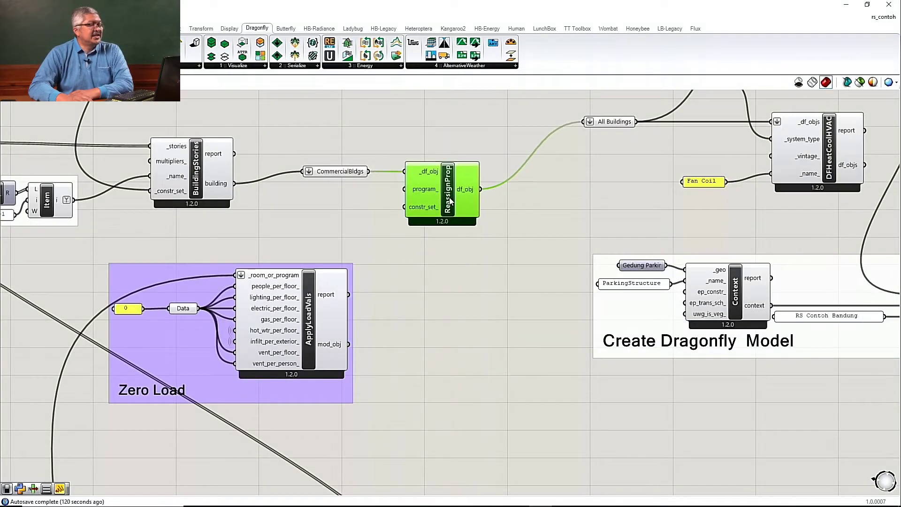
scroll(475, 209, down, 4)
scroll(486, 161, up, 4)
click(424, 183)
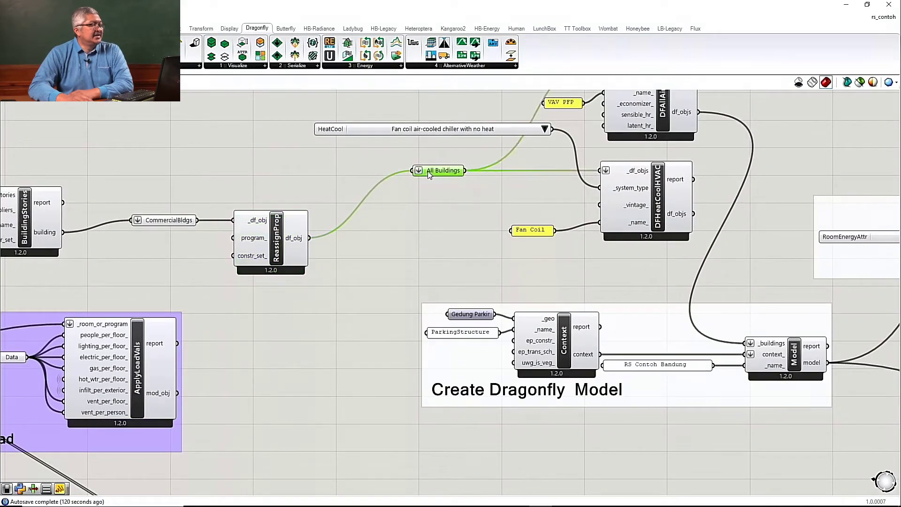
drag(424, 184, 423, 181)
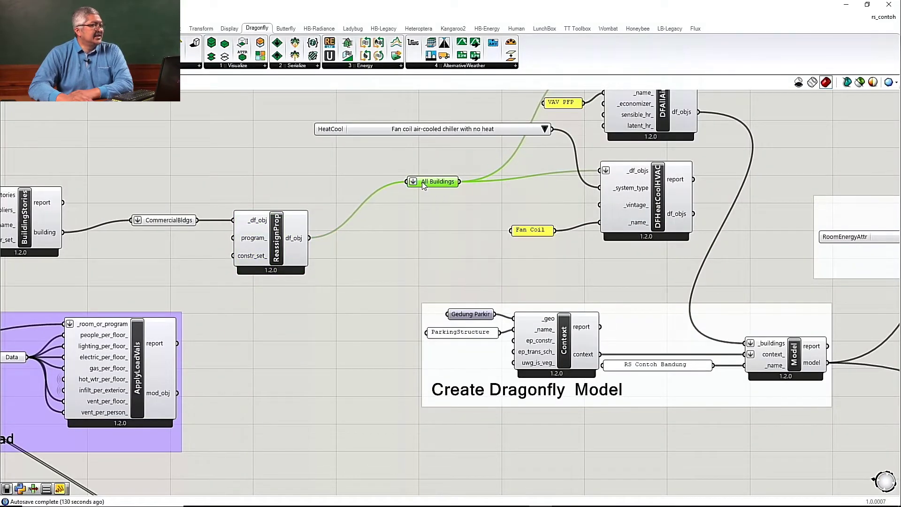
mouse_move(166, 219)
mouse_down()
mouse_move(175, 190)
mouse_move(167, 211)
mouse_up()
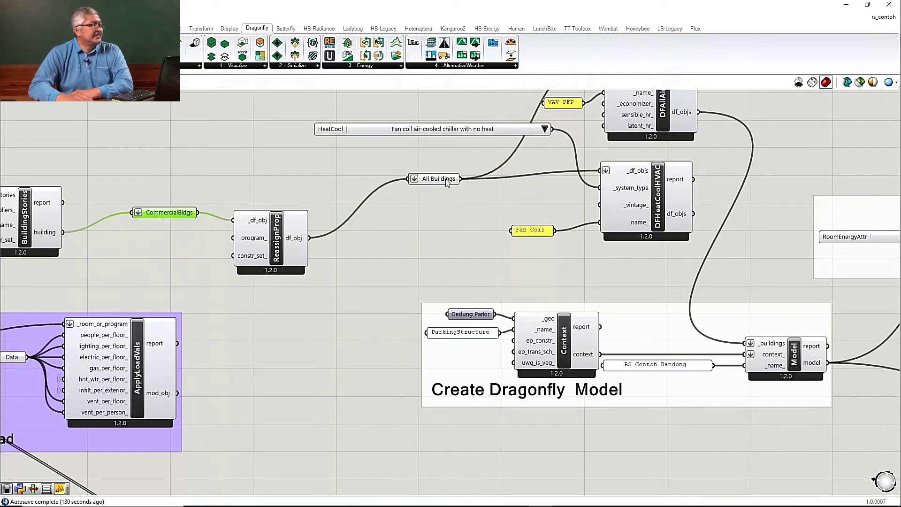
drag(448, 182, 447, 186)
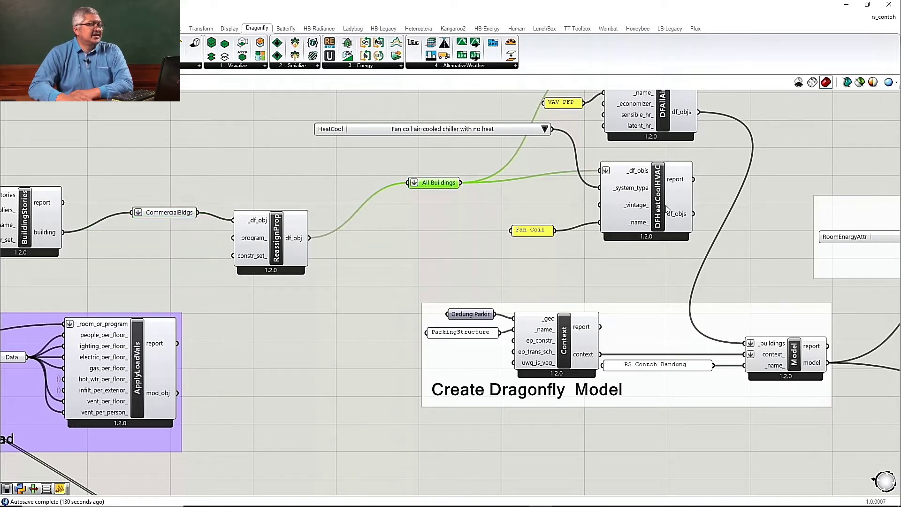
- Move the DFHeatCoolHVAC component slightly left and down, and read its description
scroll(667, 207, up, 2)
drag(659, 212, 653, 220)
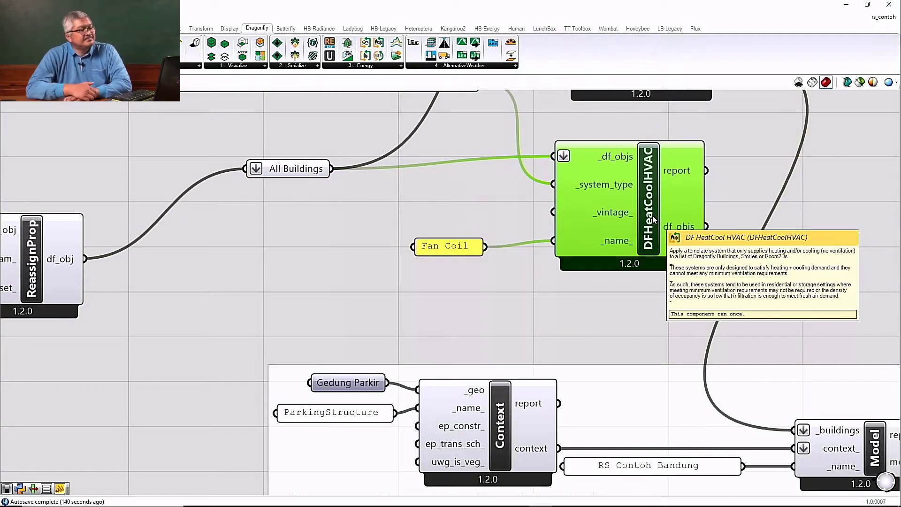
scroll(660, 225, down, 2)
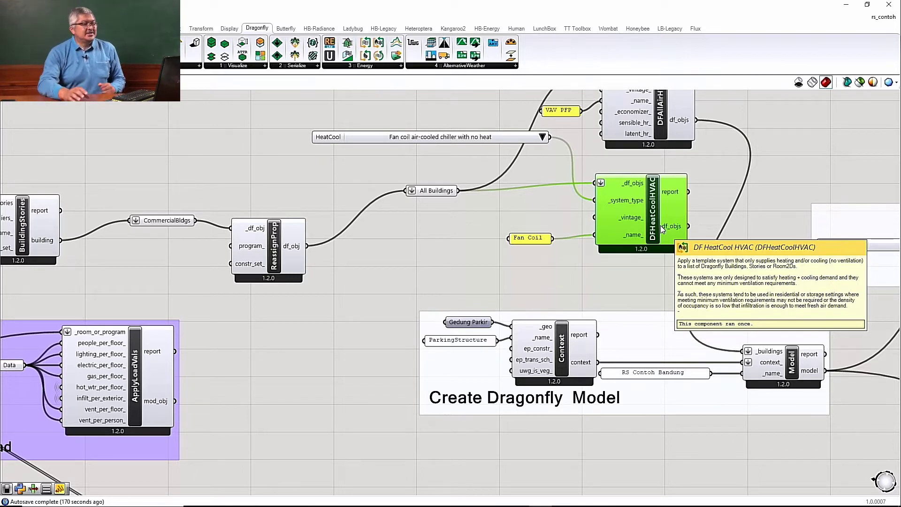
scroll(641, 232, down, 3)
scroll(679, 131, up, 3)
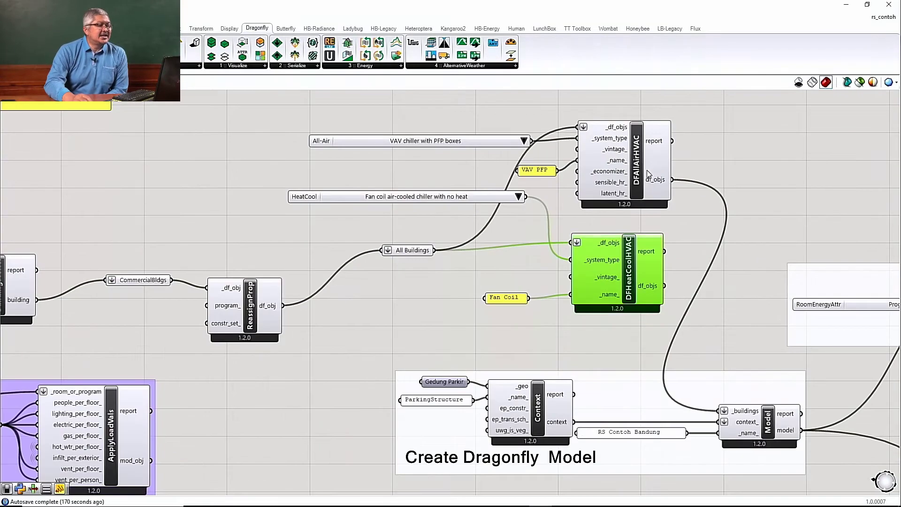
scroll(646, 170, up, 3)
scroll(647, 170, down, 2)
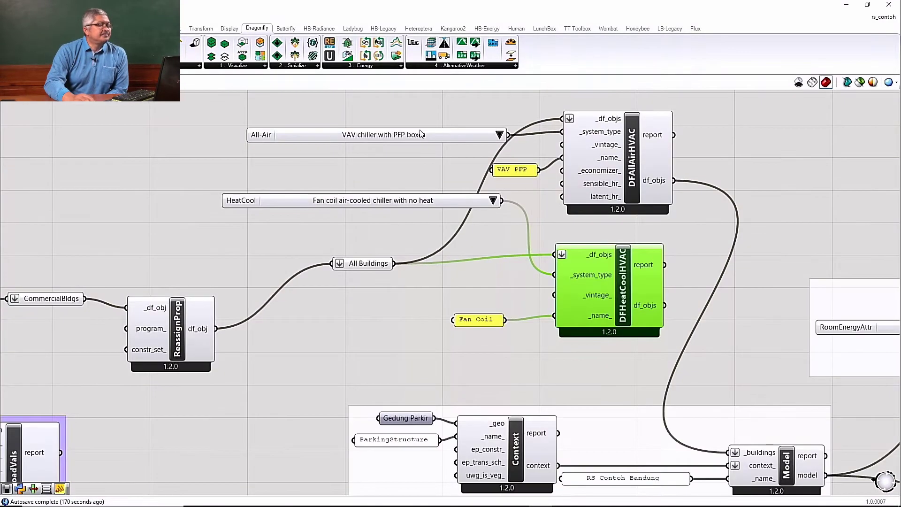
- Line up the DFAllAirHVAC and DFHeatCoolHVAC components in one column and review the list of Dragonfly Energy components
click(631, 161)
drag(631, 158, 639, 166)
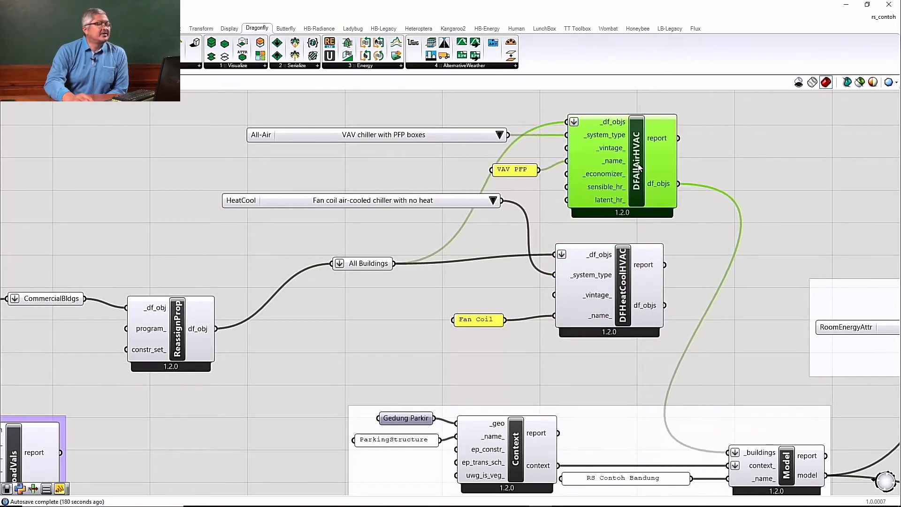
click(346, 67)
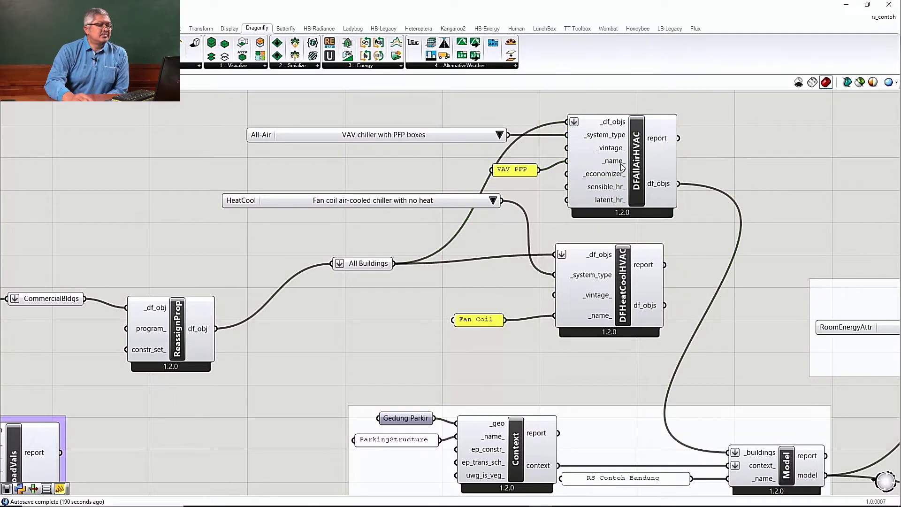
drag(636, 166, 628, 165)
drag(619, 286, 627, 284)
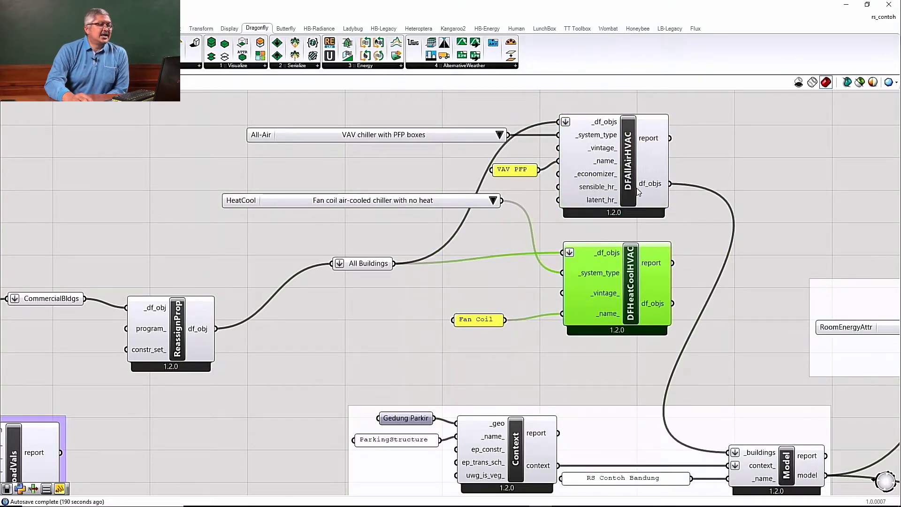
drag(631, 178, 635, 178)
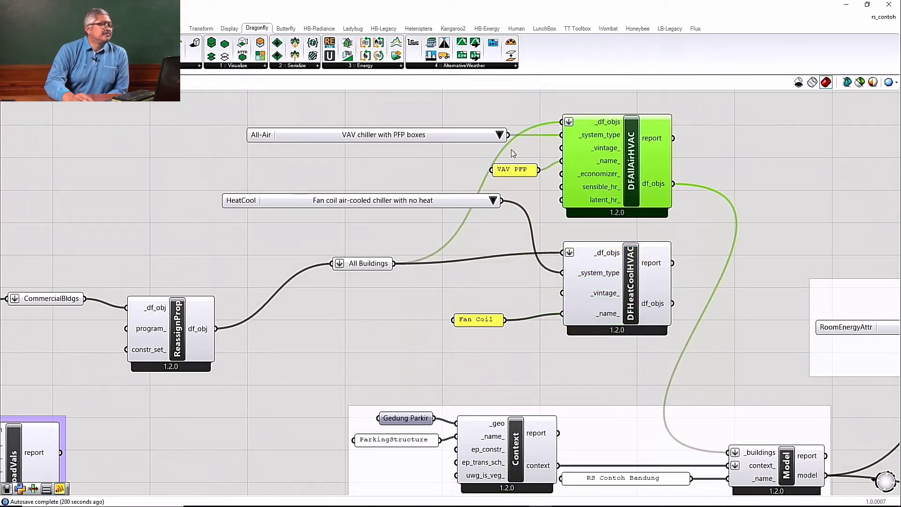
click(378, 67)
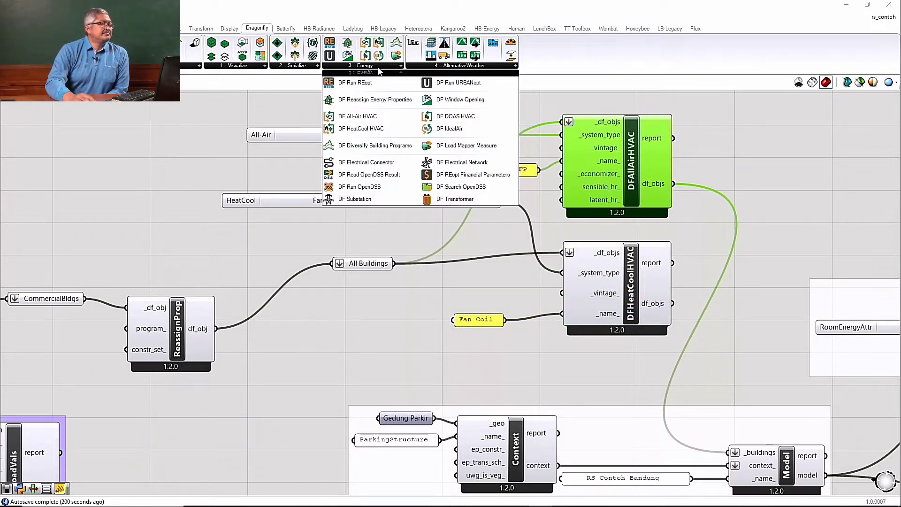
- Move the All-Air system selector slightly left and look through its available system types without changing the selection
drag(260, 136, 246, 136)
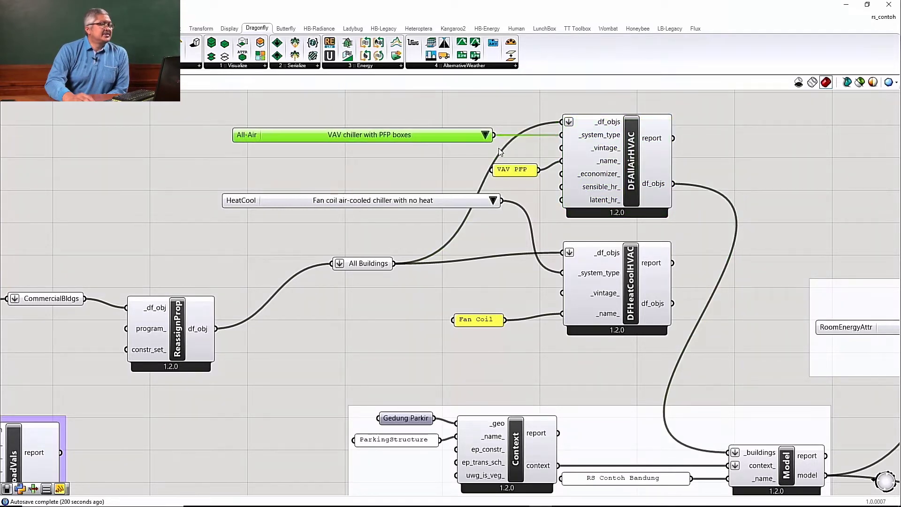
click(485, 137)
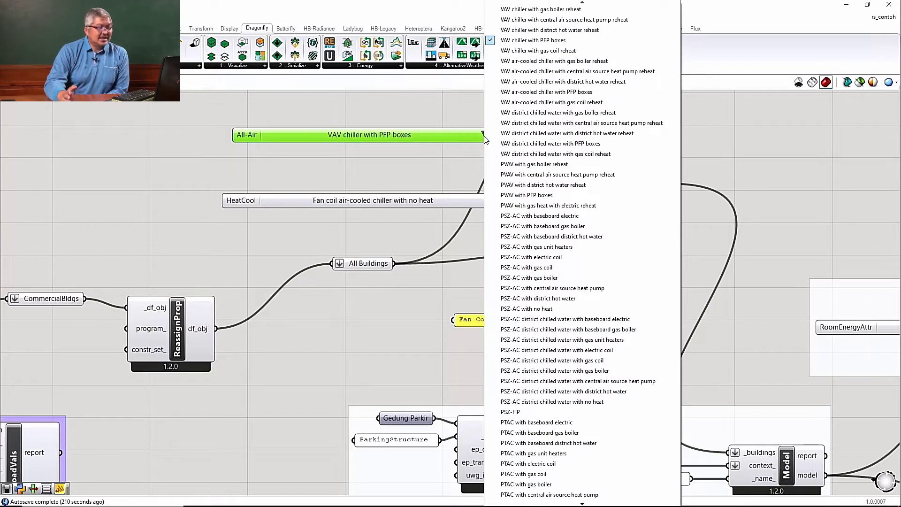
click(407, 150)
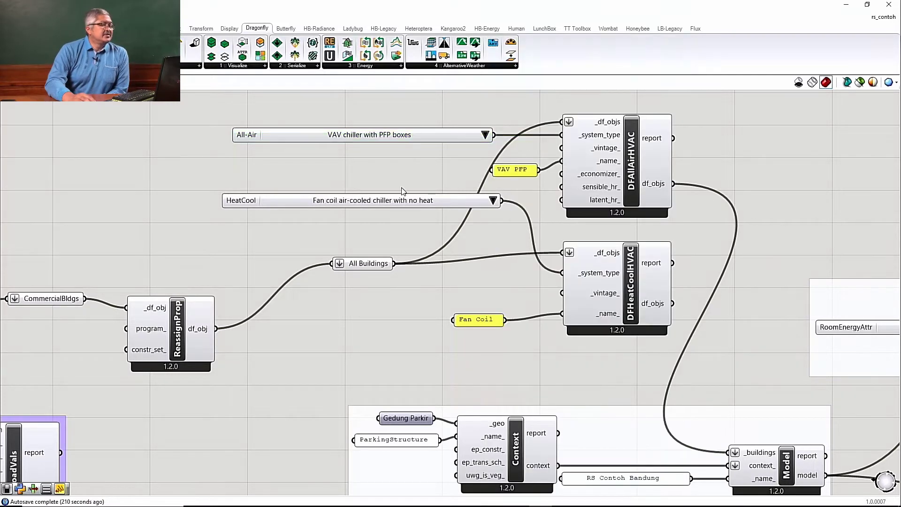
- Move the HeatCool system selector slightly down, above the All Buildings parameter, and look through its available system types
drag(247, 201, 243, 230)
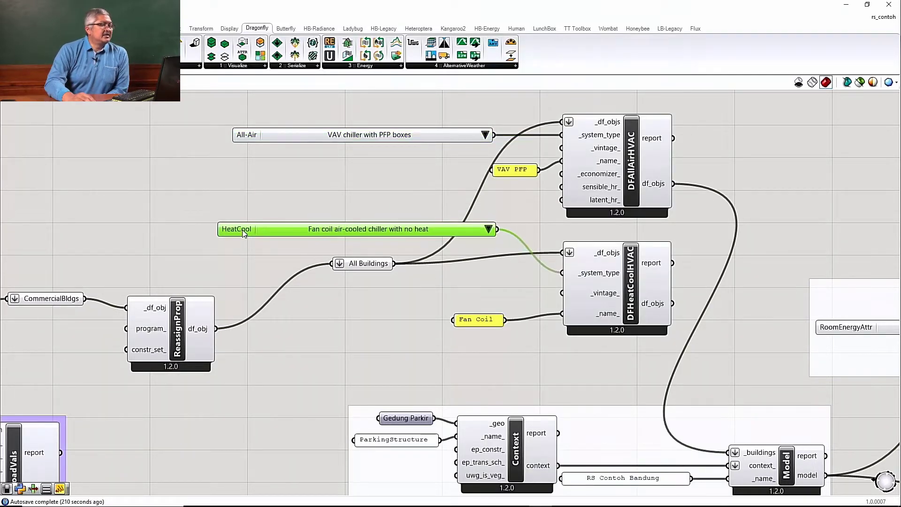
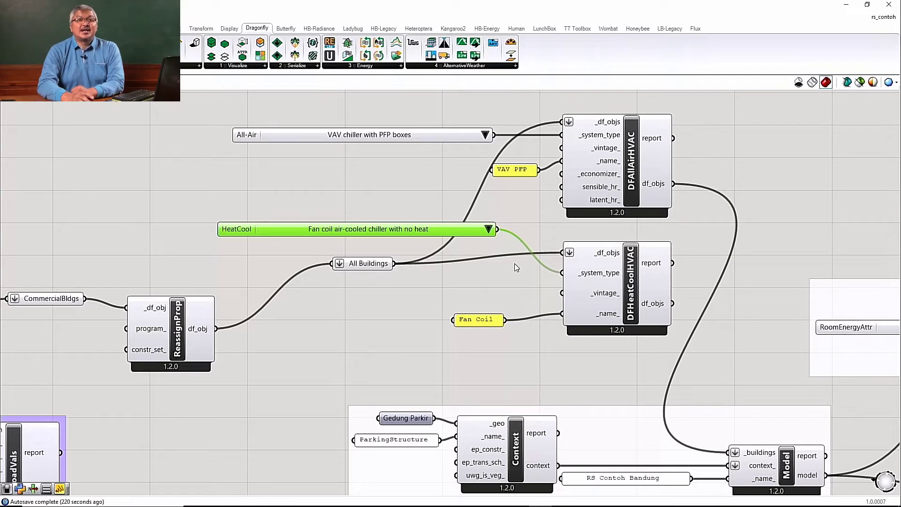
click(489, 230)
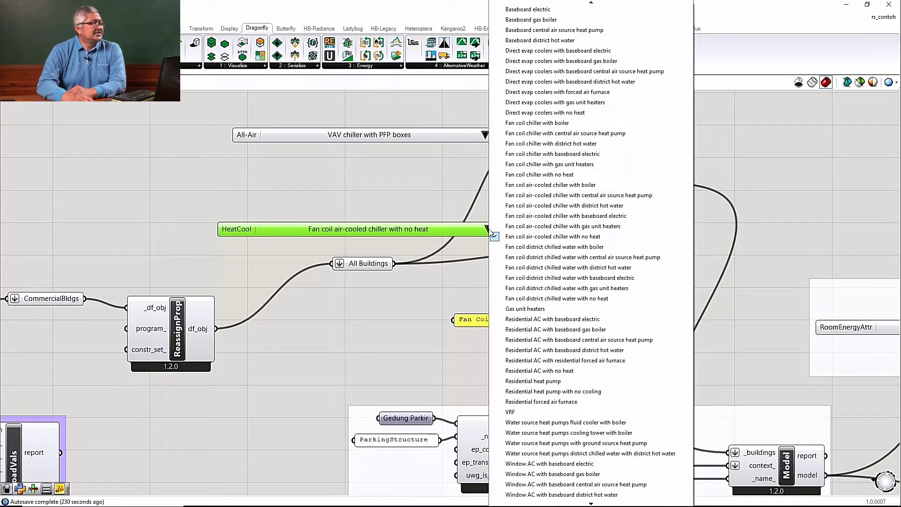
click(425, 219)
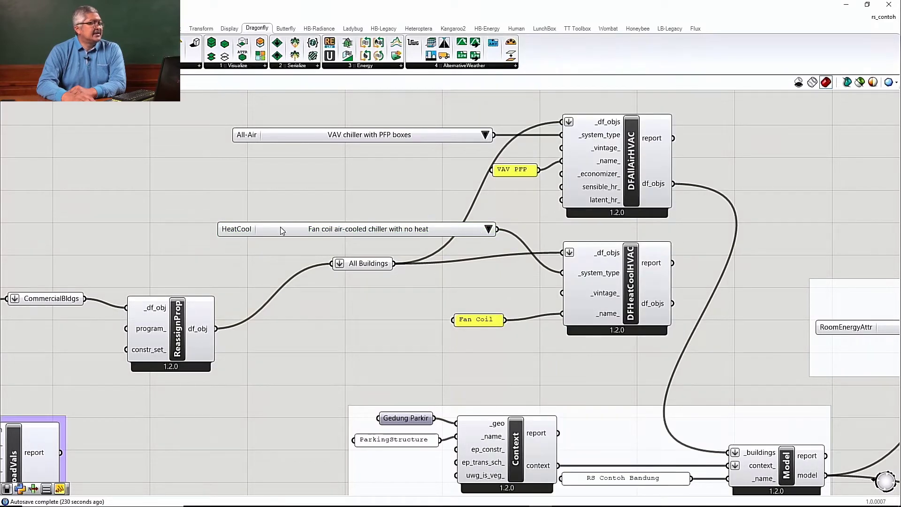
mouse_move(226, 235)
mouse_down()
mouse_move(239, 261)
mouse_move(235, 215)
mouse_move(227, 221)
mouse_up()
- Examine how the two HVAC components relate to the Model component in the Create Dragonfly Model group
scroll(620, 281, down, 1)
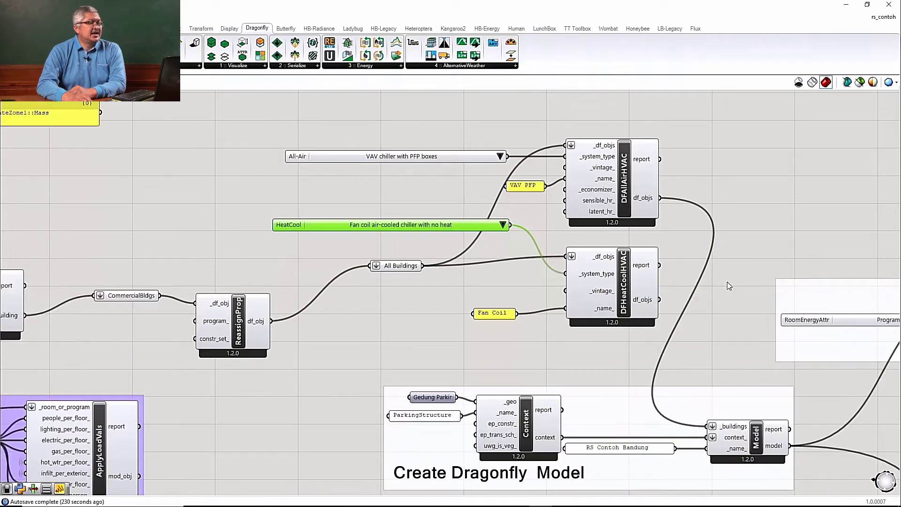
scroll(725, 282, up, 2)
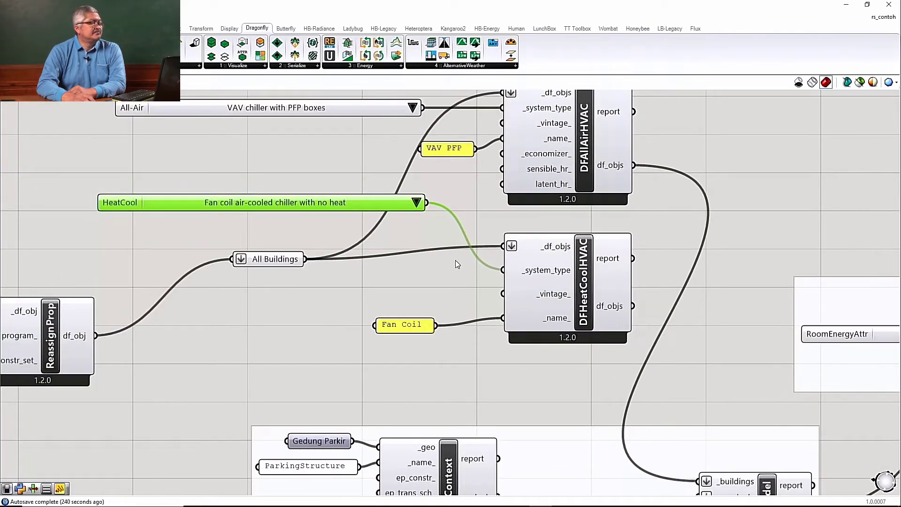
scroll(399, 214, down, 2)
scroll(399, 214, down, 1)
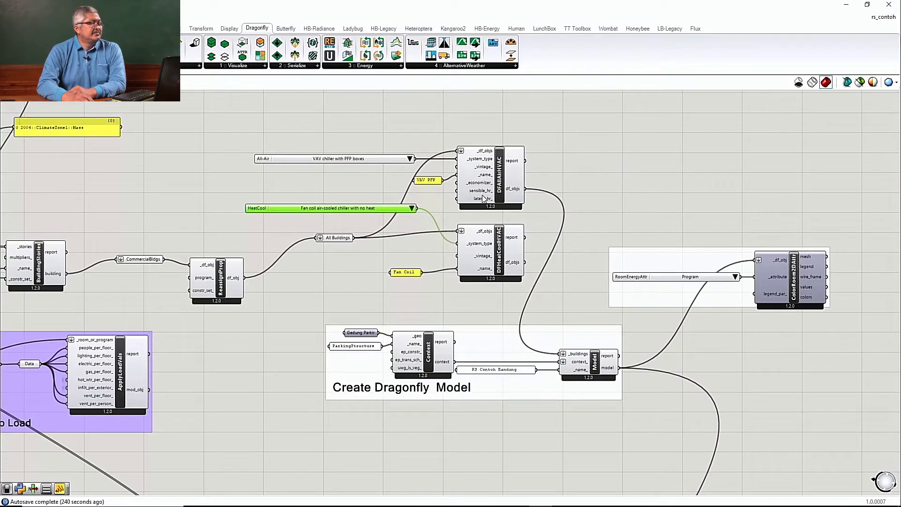
scroll(620, 254, up, 2)
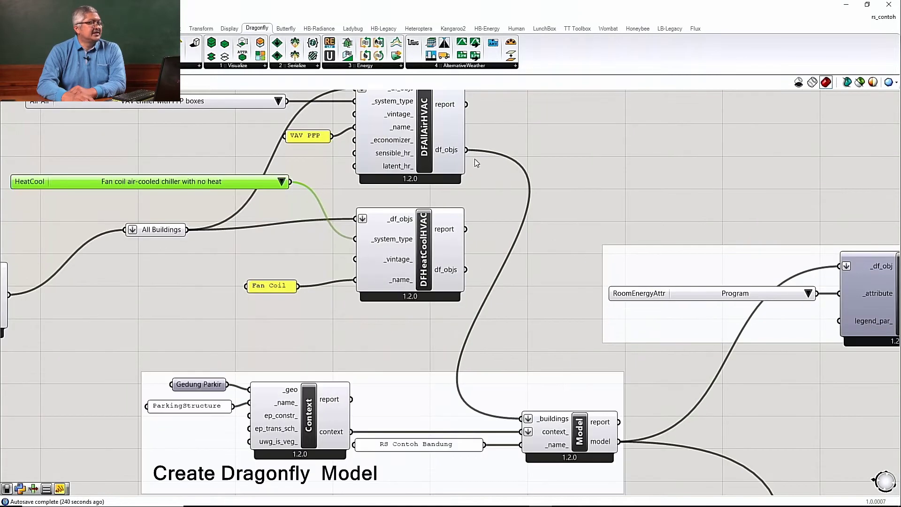
scroll(468, 211, down, 2)
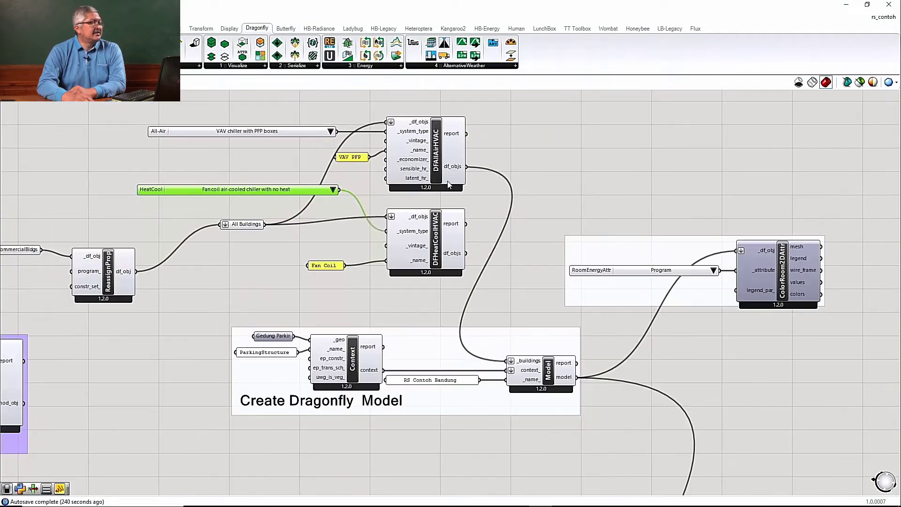
scroll(488, 173, down, 2)
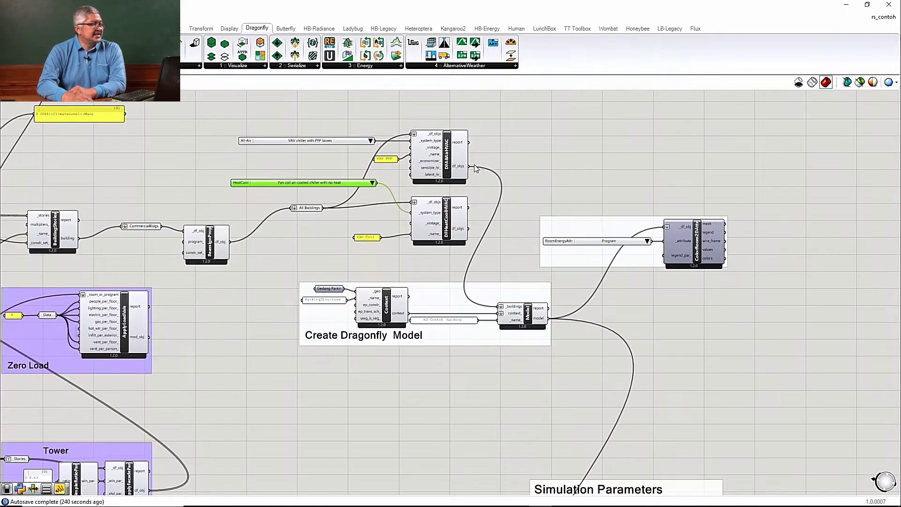
scroll(521, 323, up, 3)
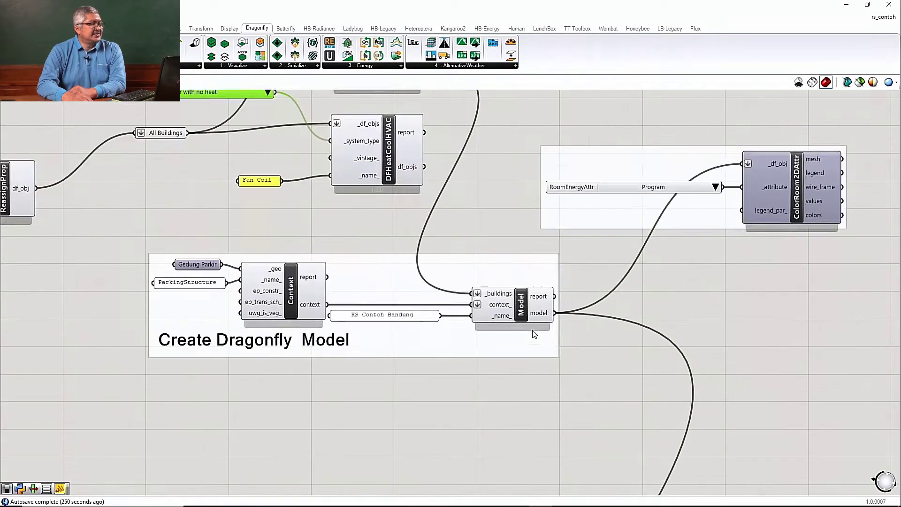
- Move the Model component slightly right within the Create Dragonfly Model group and examine its wiring and buildings input
click(525, 316)
mouse_move(524, 316)
mouse_down()
mouse_move(547, 316)
mouse_move(530, 314)
mouse_up()
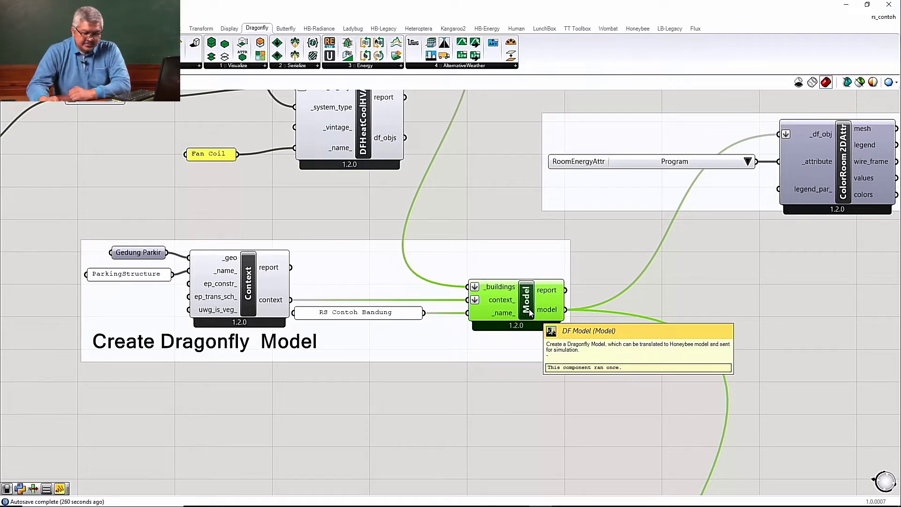
mouse_move(531, 313)
mouse_down()
mouse_move(544, 310)
mouse_move(533, 310)
mouse_up()
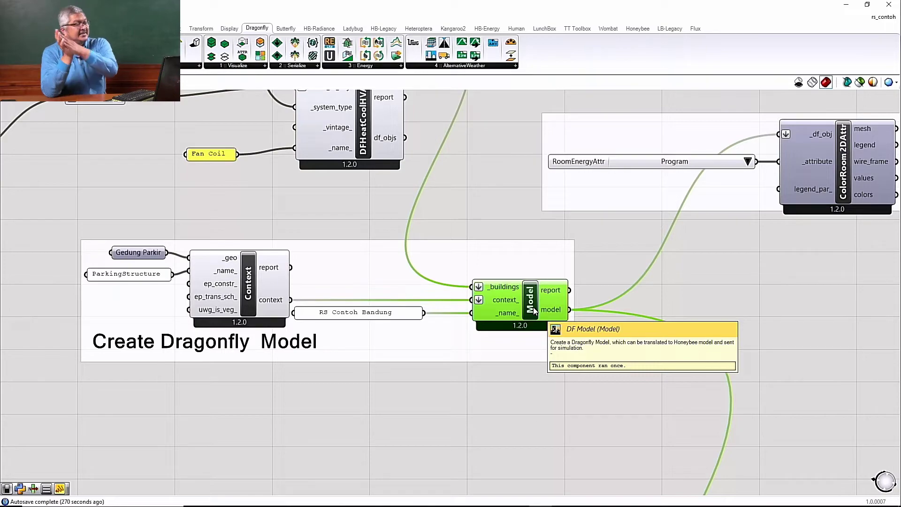
scroll(534, 307, down, 2)
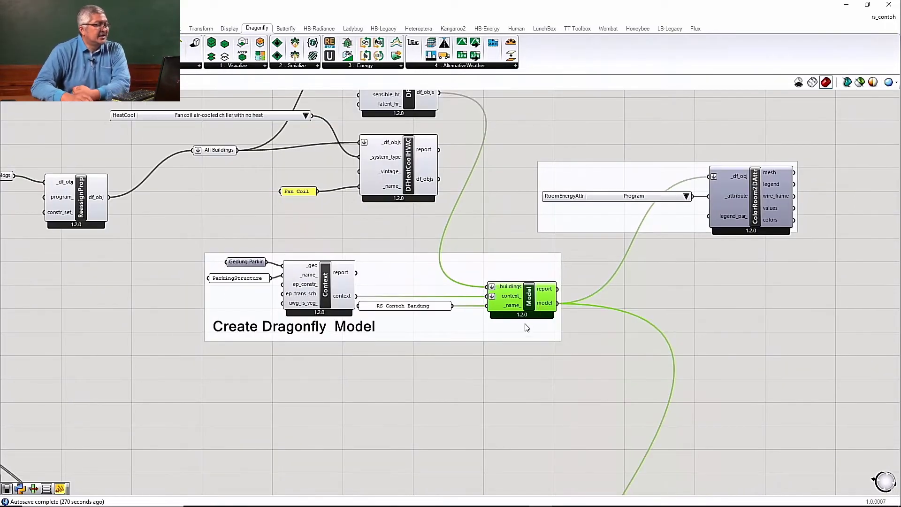
scroll(528, 300, up, 3)
scroll(541, 307, down, 3)
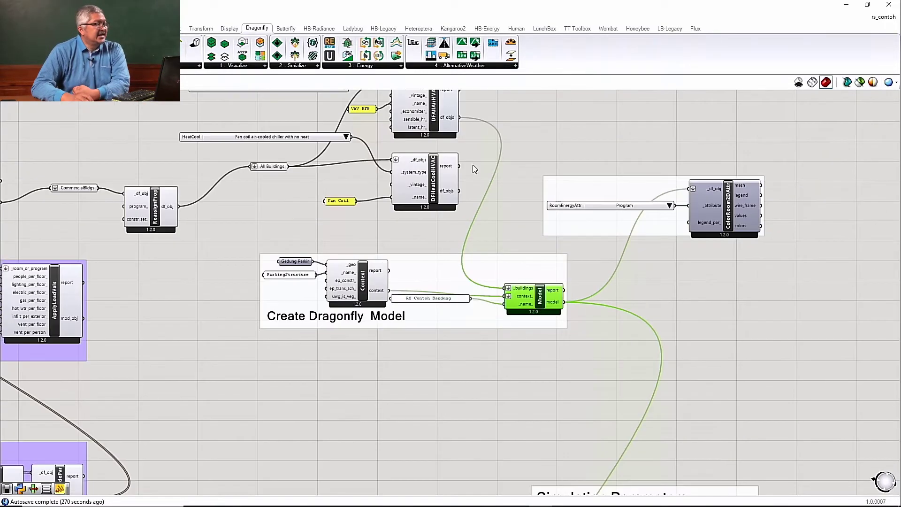
scroll(458, 121, up, 2)
scroll(460, 117, down, 1)
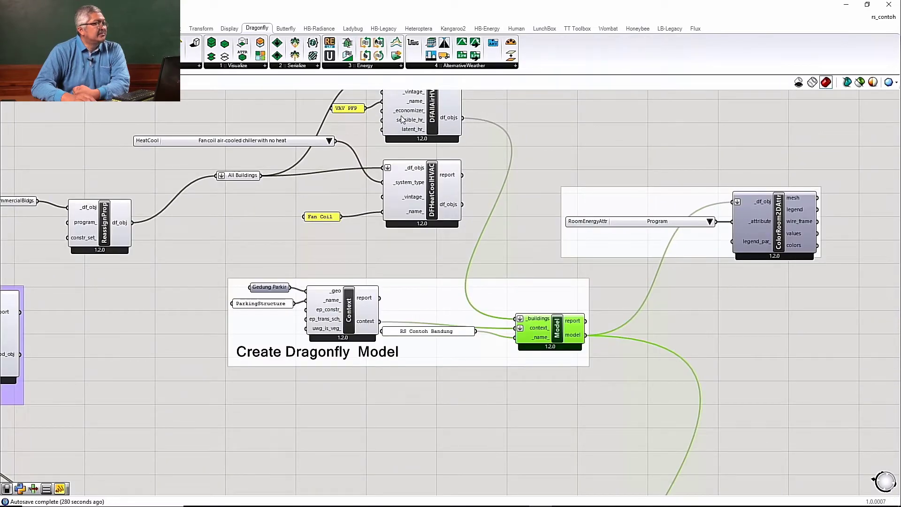
scroll(530, 326, up, 3)
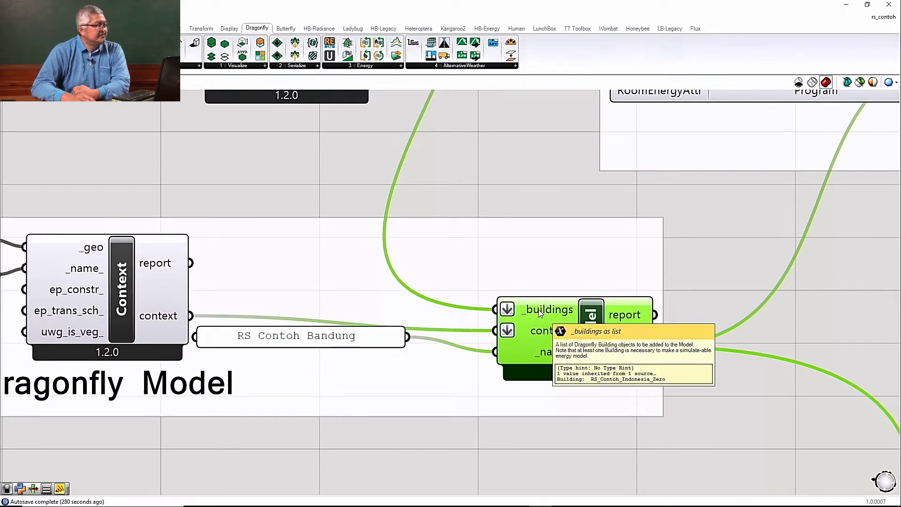
- Move the RS Contoh Bandung panel right and slightly down so it lines up with the Model component's _name_ input
click(338, 340)
drag(337, 337, 378, 351)
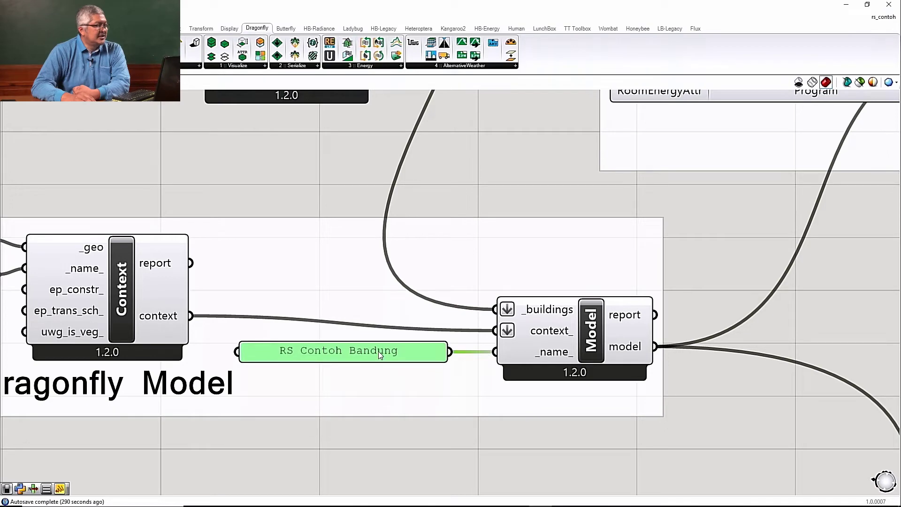
scroll(460, 310, down, 4)
scroll(405, 294, up, 2)
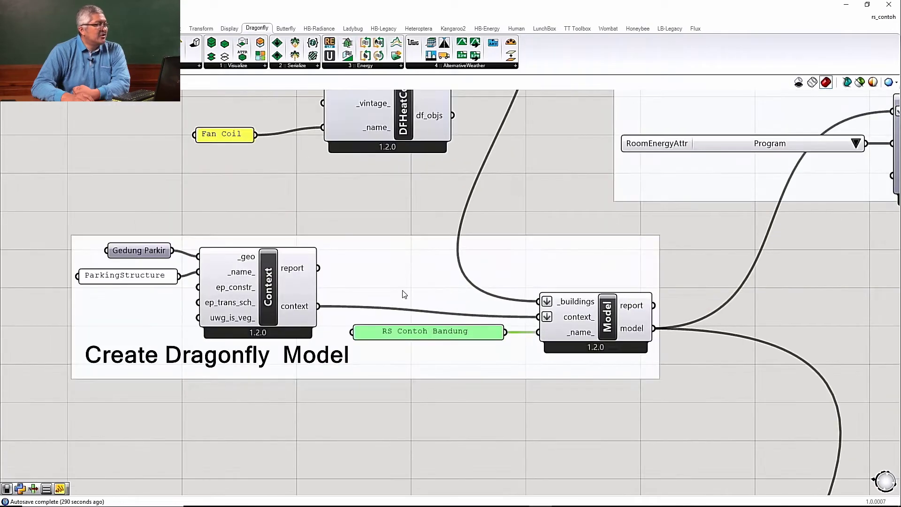
- Switch to Rhino with Grasshopper out of the way and examine the hospital massing in the Perspective view
click(867, 6)
scroll(170, 233, down, 4)
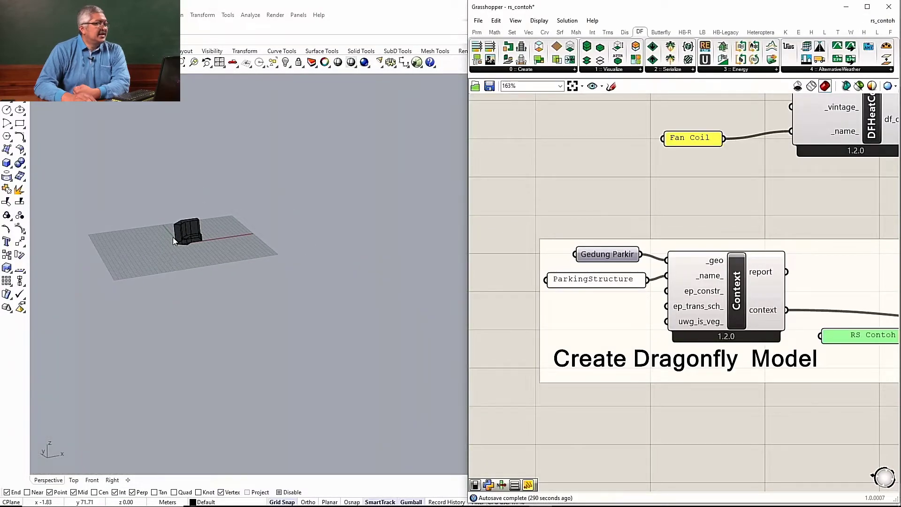
click(846, 6)
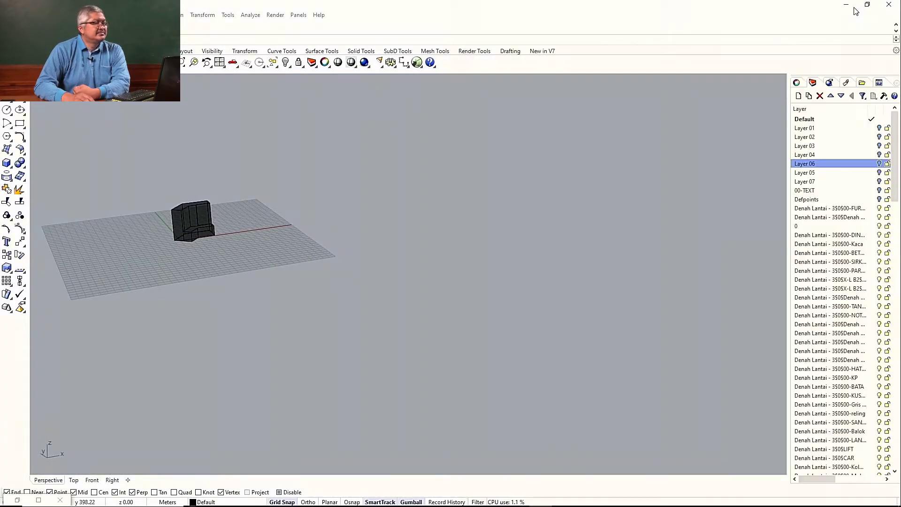
scroll(429, 217, down, 5)
scroll(312, 220, up, 8)
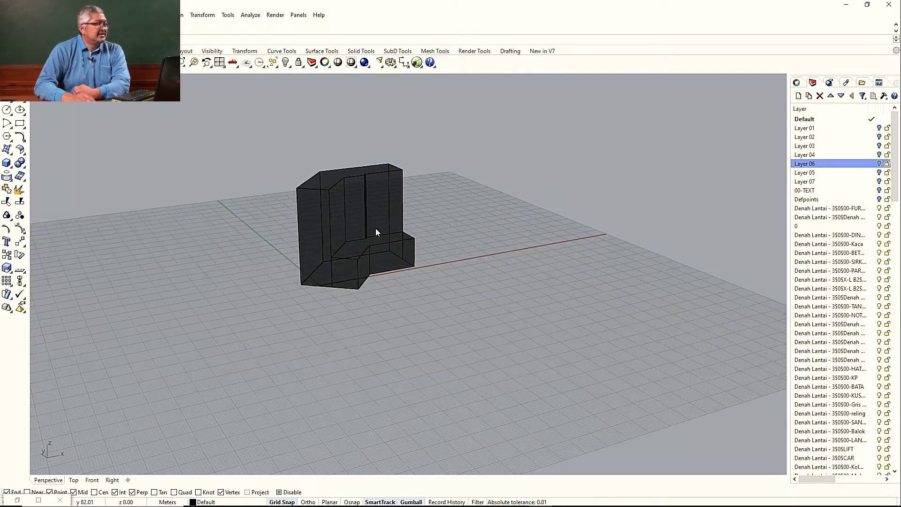
right_drag(385, 278, 396, 263)
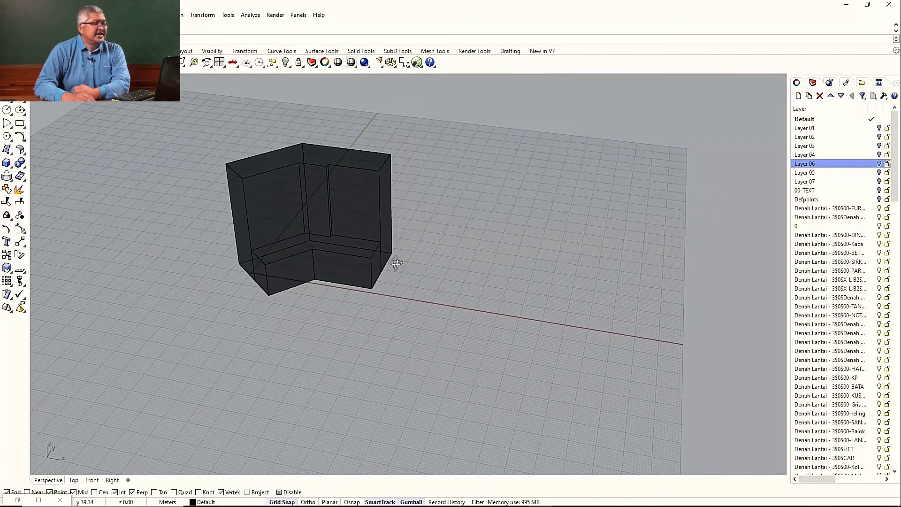
- Show Layer 07 and Layer 05 temporarily to inspect the parking building geometry beside the hospital, and hide both again
click(881, 182)
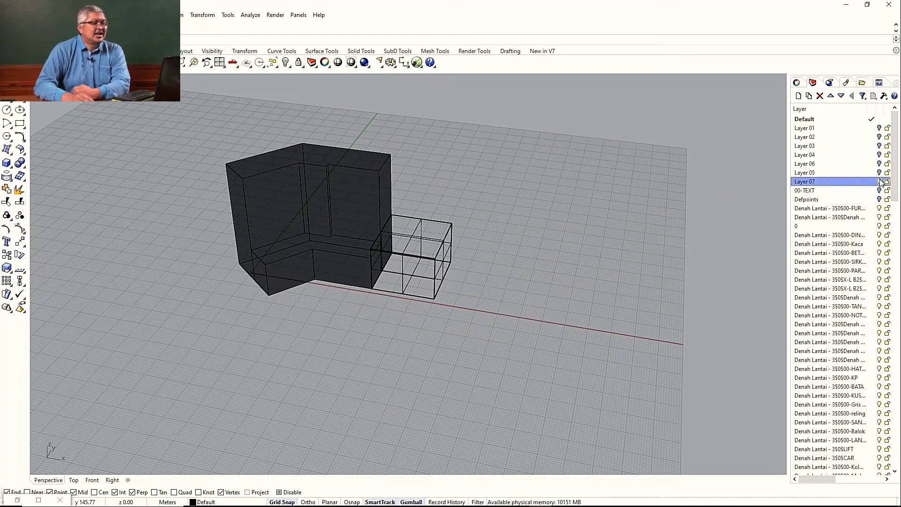
mouse_move(591, 290)
right_down()
mouse_move(609, 233)
mouse_move(648, 243)
mouse_move(621, 290)
mouse_move(583, 287)
right_up()
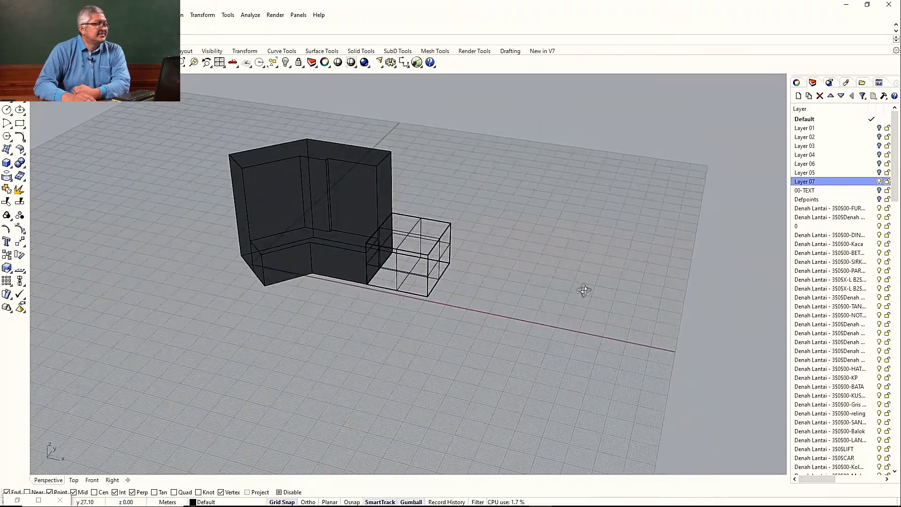
click(879, 173)
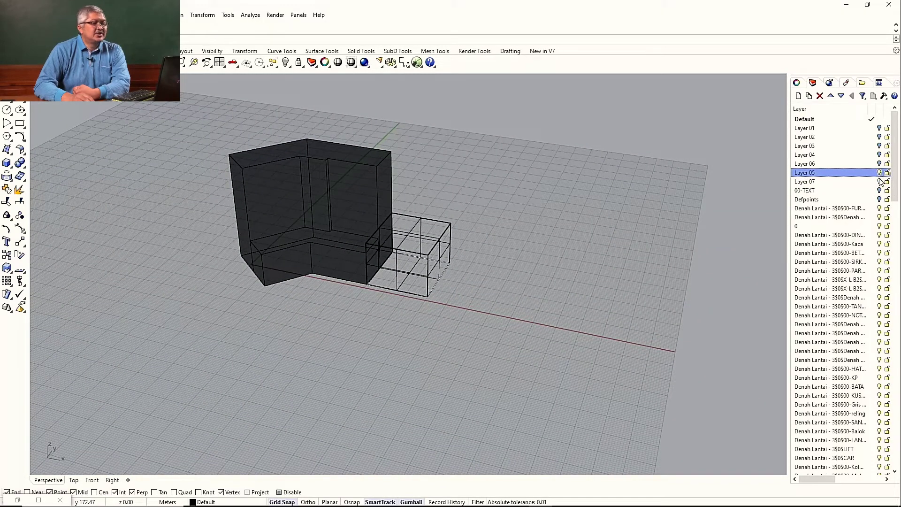
click(879, 182)
right_drag(471, 300, 489, 284)
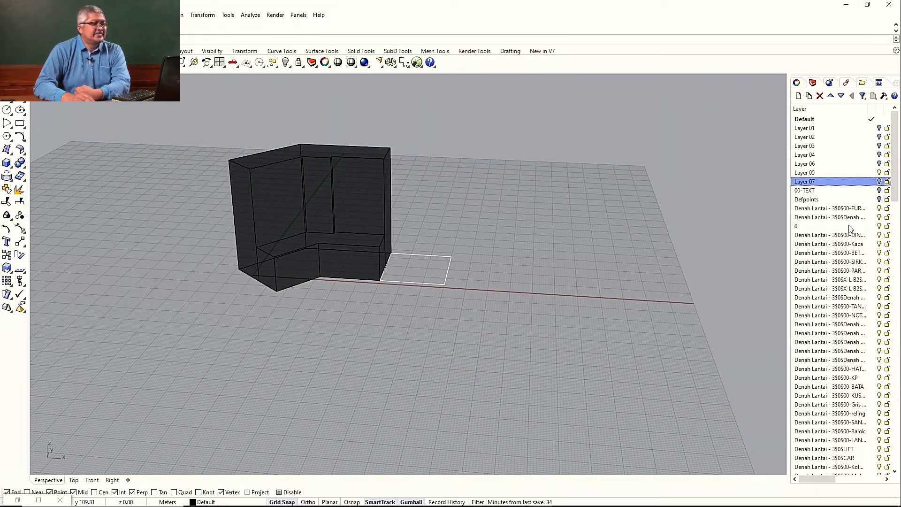
click(880, 182)
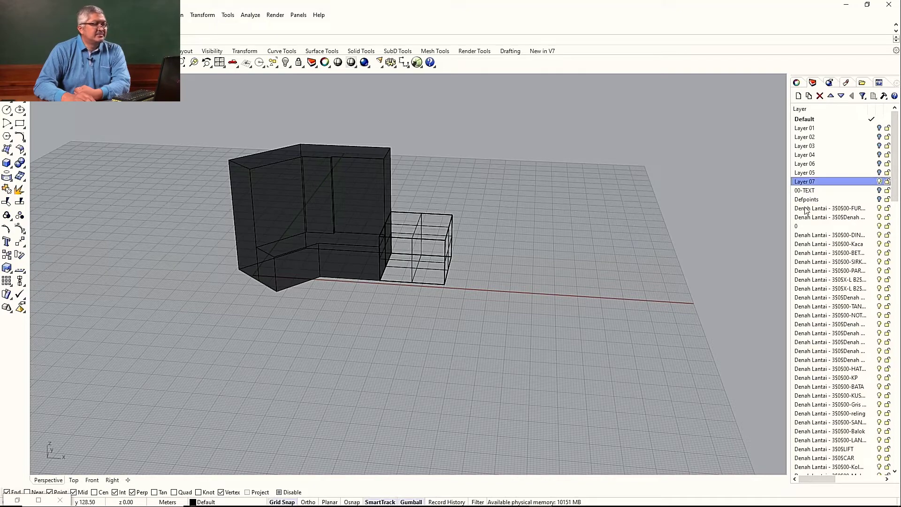
click(879, 182)
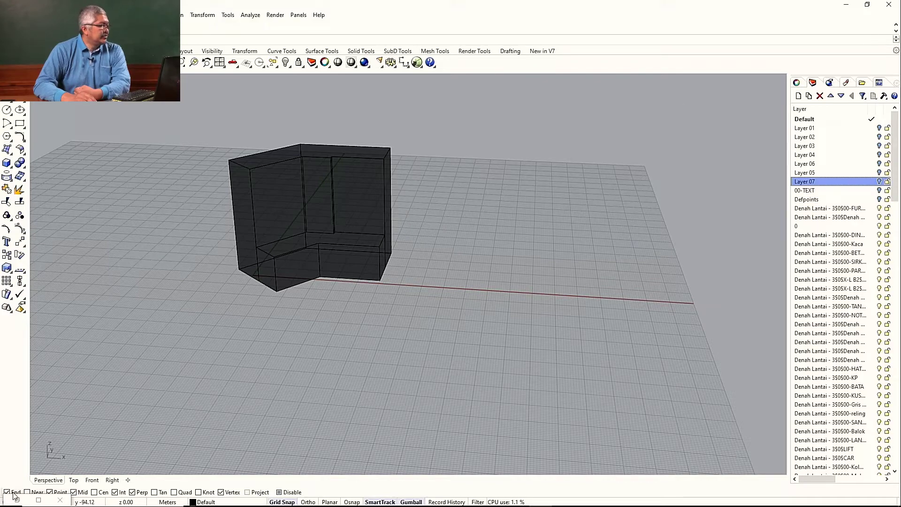
- Return to Grasshopper, enable the Gedung Parkir preview and examine the parking structure against the hospital in Rhino, with both windows side by side
click(40, 499)
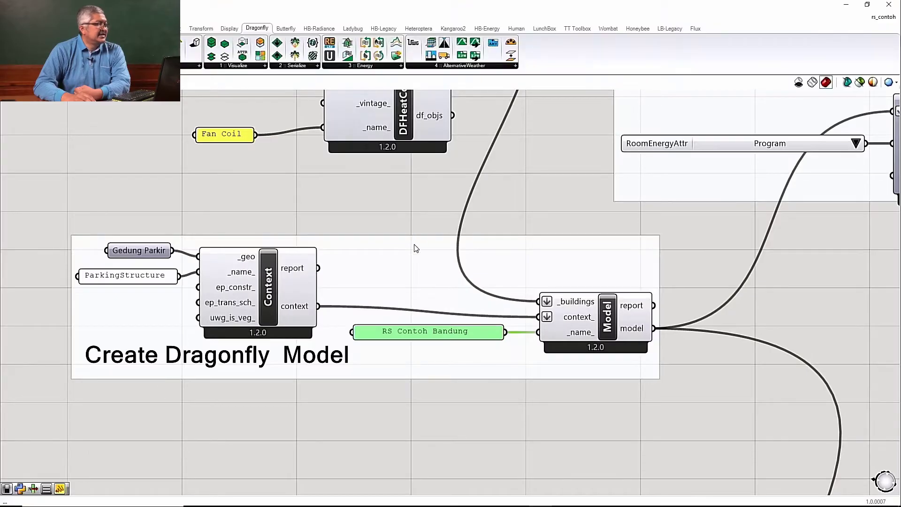
click(149, 253)
middle_click(150, 256)
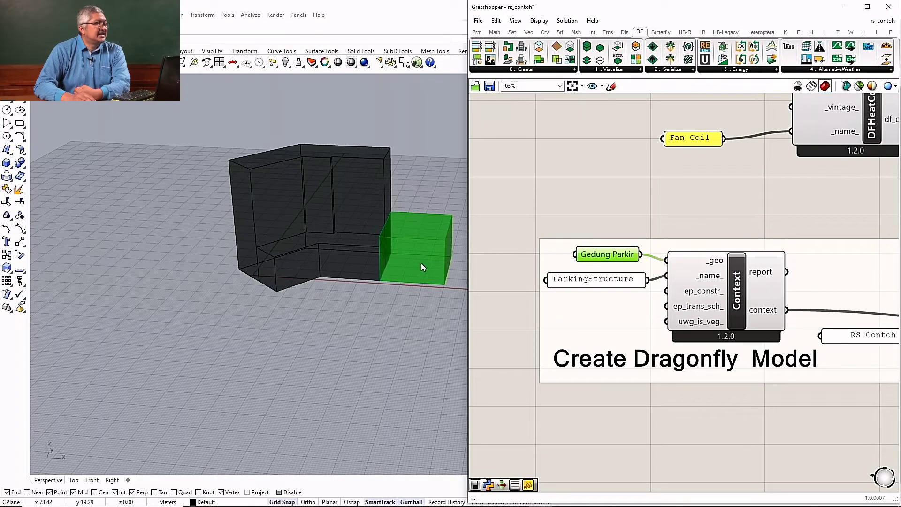
mouse_move(422, 263)
right_down()
mouse_move(361, 248)
mouse_move(404, 215)
mouse_move(349, 223)
mouse_move(372, 246)
mouse_move(402, 256)
mouse_move(416, 250)
mouse_move(392, 238)
mouse_move(415, 261)
right_up()
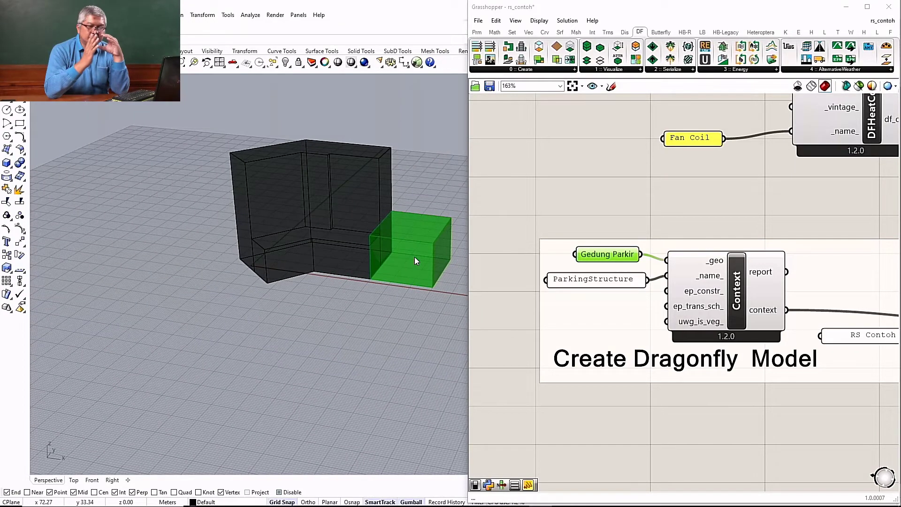
right_drag(415, 257, 440, 218)
scroll(393, 218, up, 5)
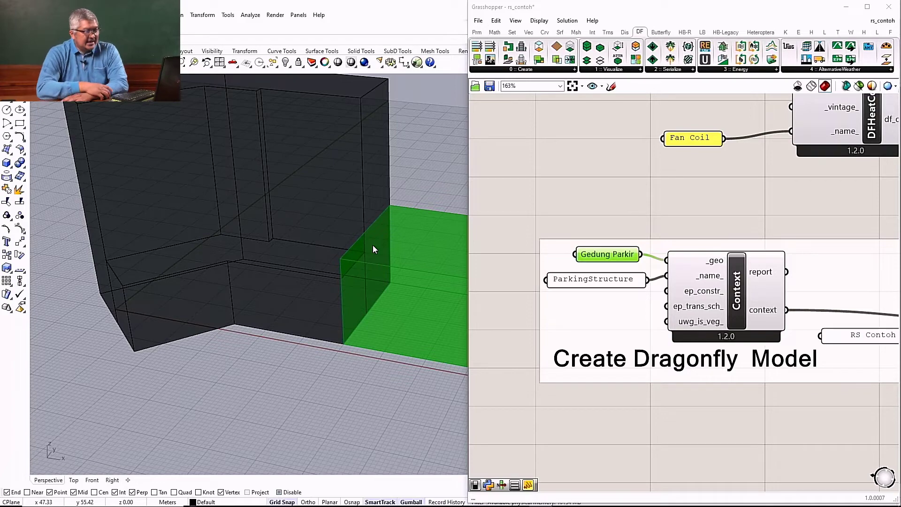
scroll(356, 252, down, 5)
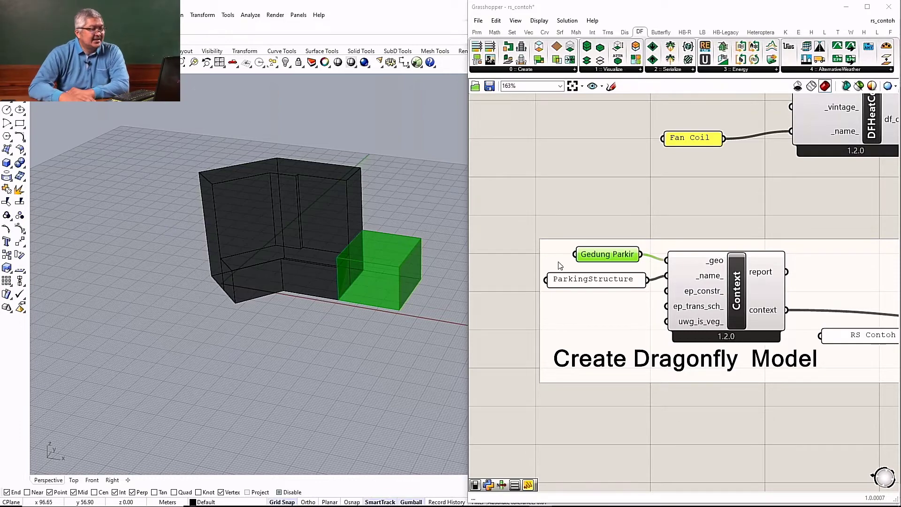
- Examine how the Context component feeds the Model's context_ input and where the Create Dragonfly Model group sits in the overall definition
scroll(587, 274, down, 4)
scroll(600, 299, down, 1)
scroll(742, 309, up, 4)
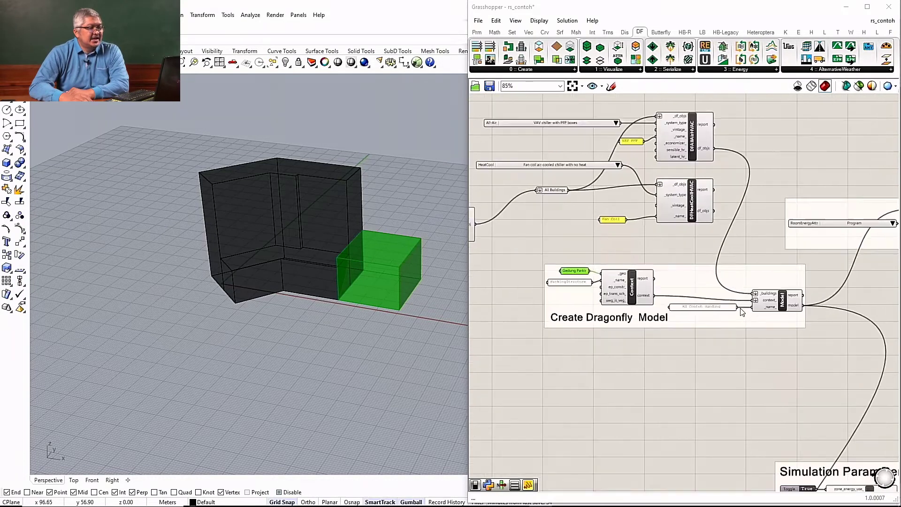
scroll(774, 297, down, 2)
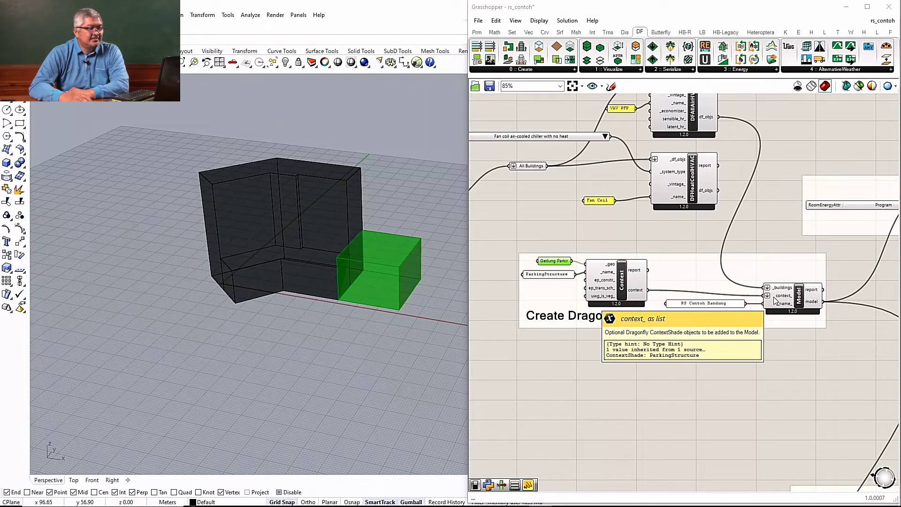
scroll(775, 300, up, 3)
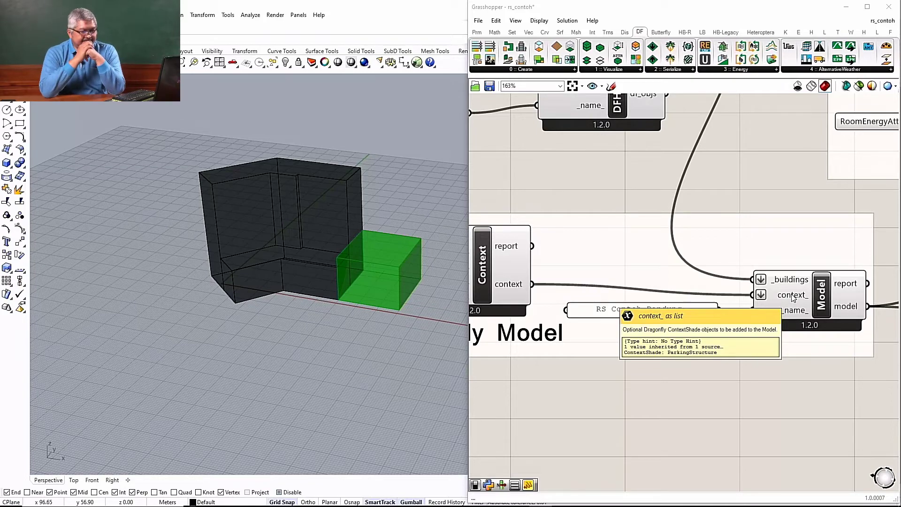
scroll(792, 298, down, 6)
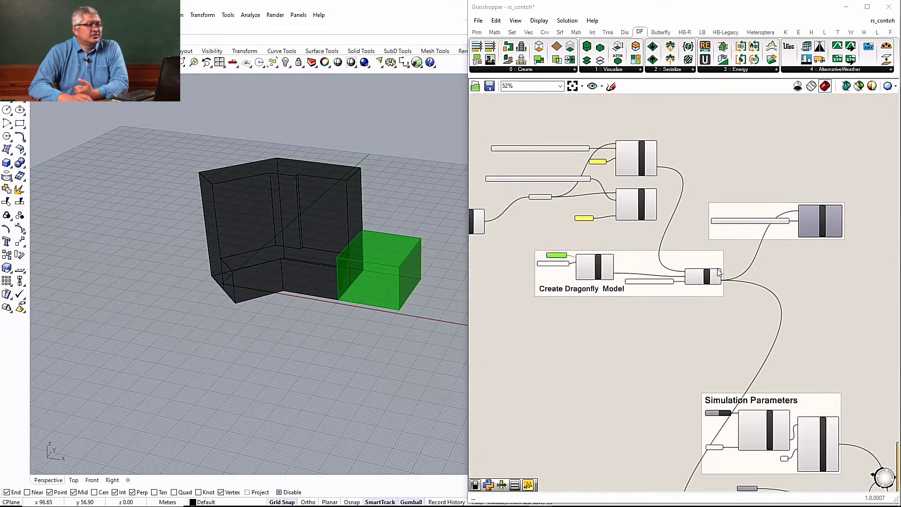
scroll(704, 279, down, 4)
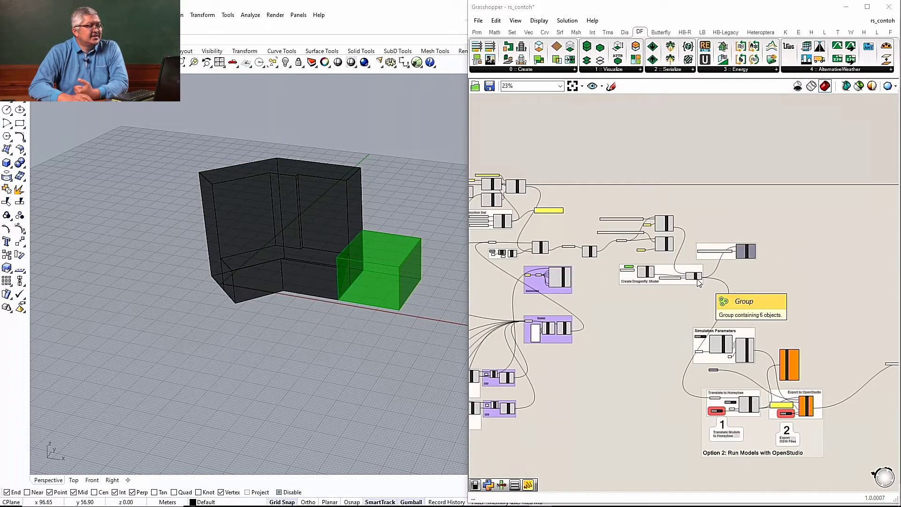
scroll(627, 267, up, 10)
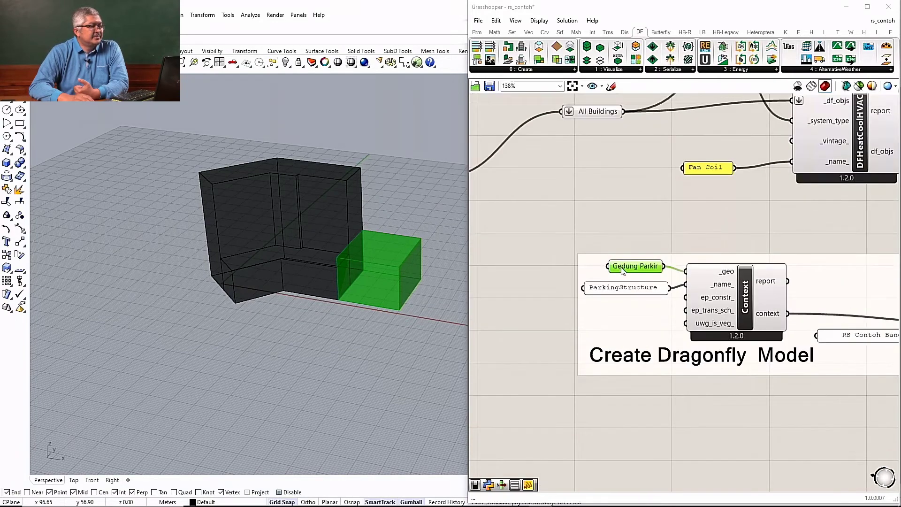
- Turn off the previews of the Gedung Parkir geometry and the RS Contoh geometry in the Create Hospital Building group
middle_click(622, 271)
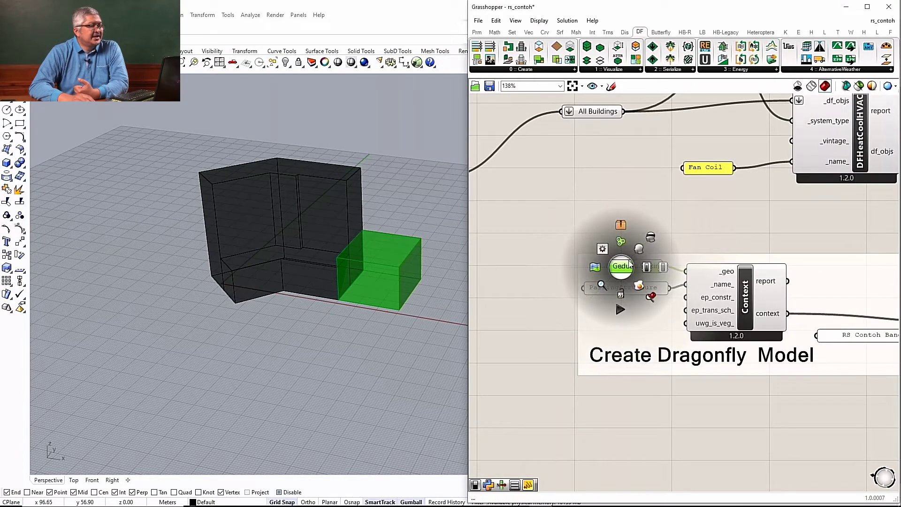
click(650, 238)
scroll(733, 290, down, 13)
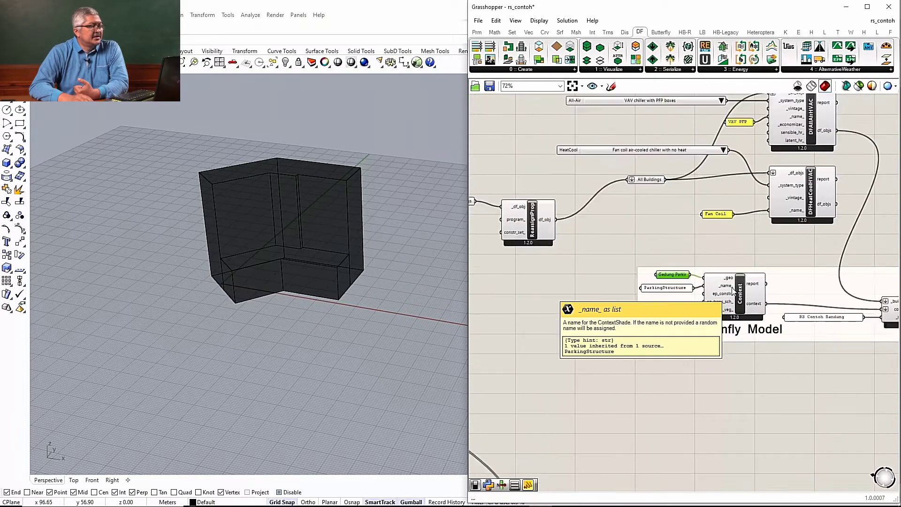
scroll(702, 261, down, 3)
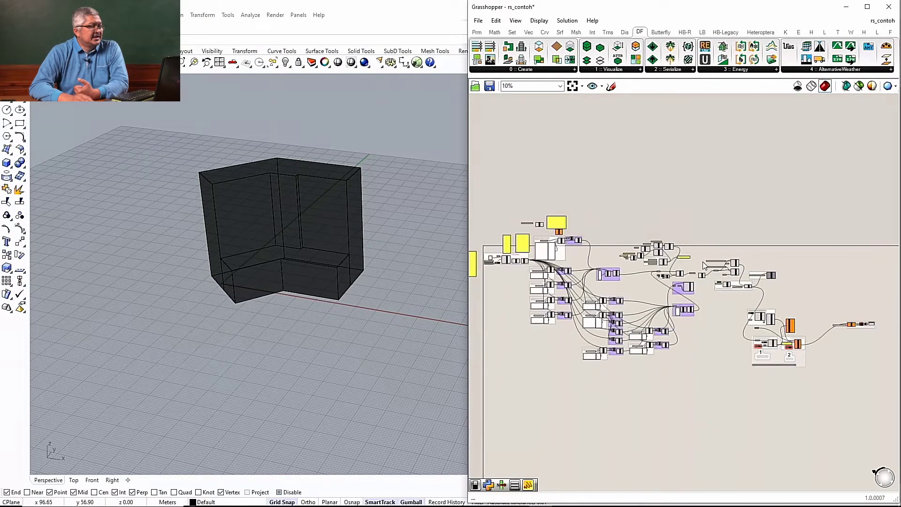
scroll(579, 268, up, 6)
scroll(572, 261, up, 6)
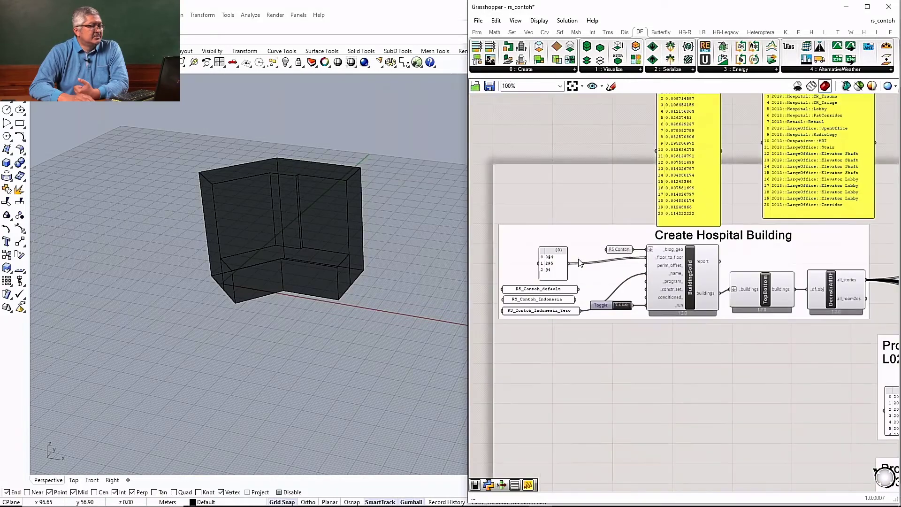
click(643, 245)
middle_click(644, 249)
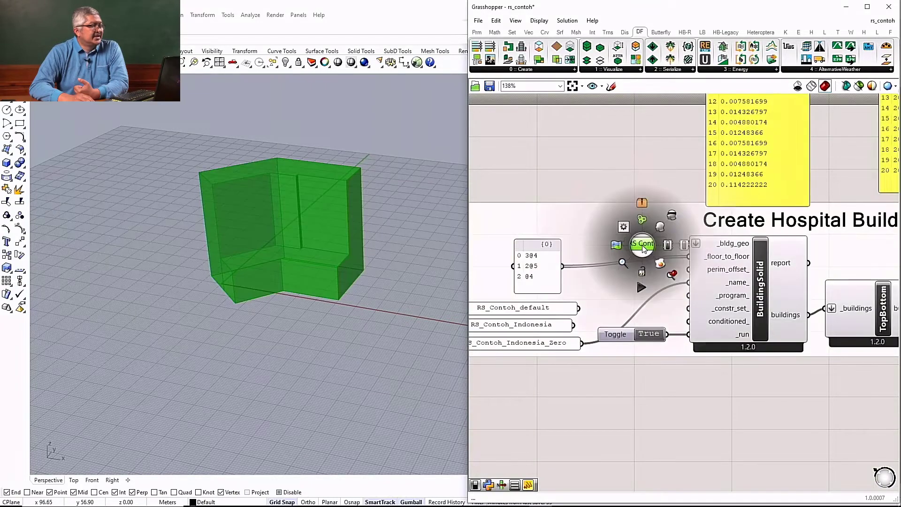
click(670, 221)
scroll(626, 289, down, 5)
scroll(627, 289, down, 4)
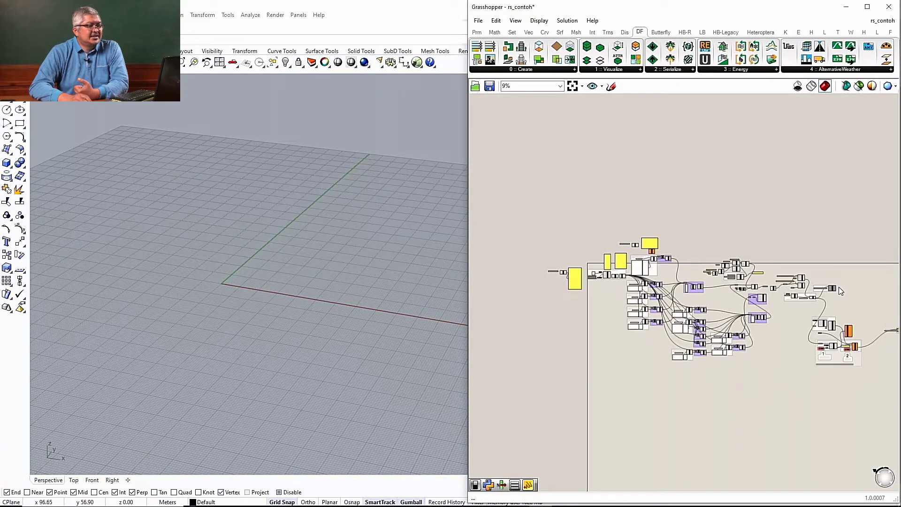
- Enable the preview of the ColorRoom2DAttr component to show the hospital's rooms coloured by the Program attribute in Rhino
scroll(838, 286, up, 8)
scroll(703, 291, up, 2)
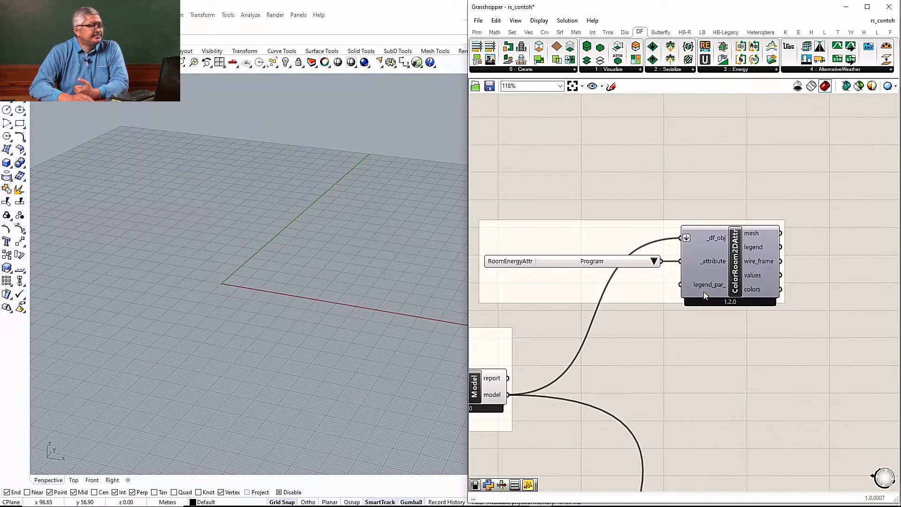
click(734, 274)
middle_click(734, 274)
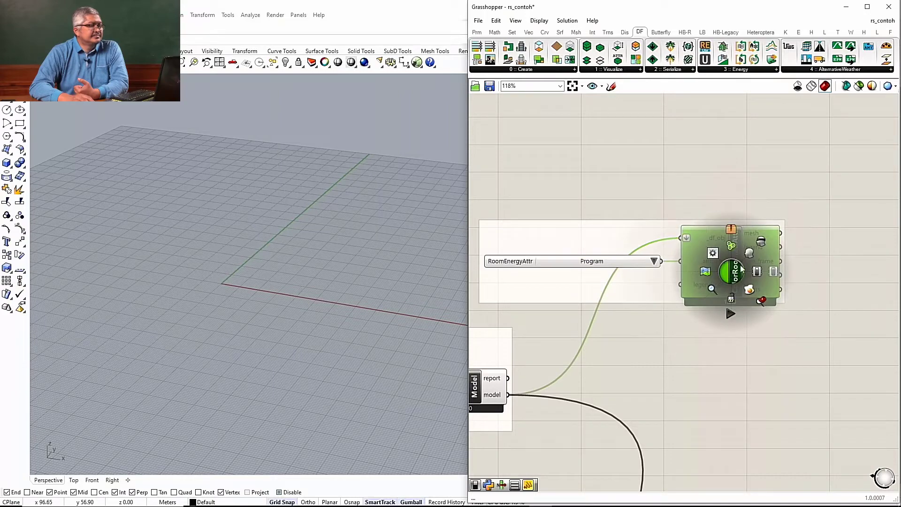
click(750, 254)
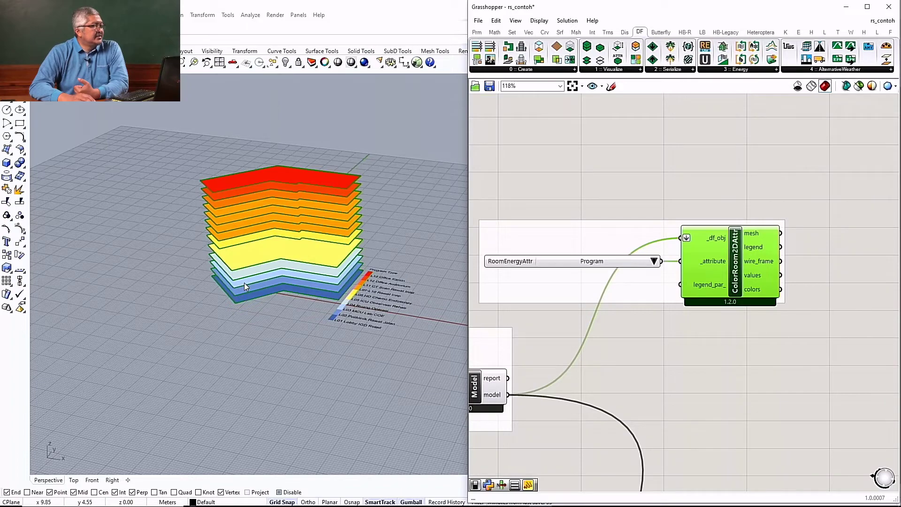
- Examine the coloured floor plates from several angles and read the Program Type legend up close
right_drag(244, 283, 312, 282)
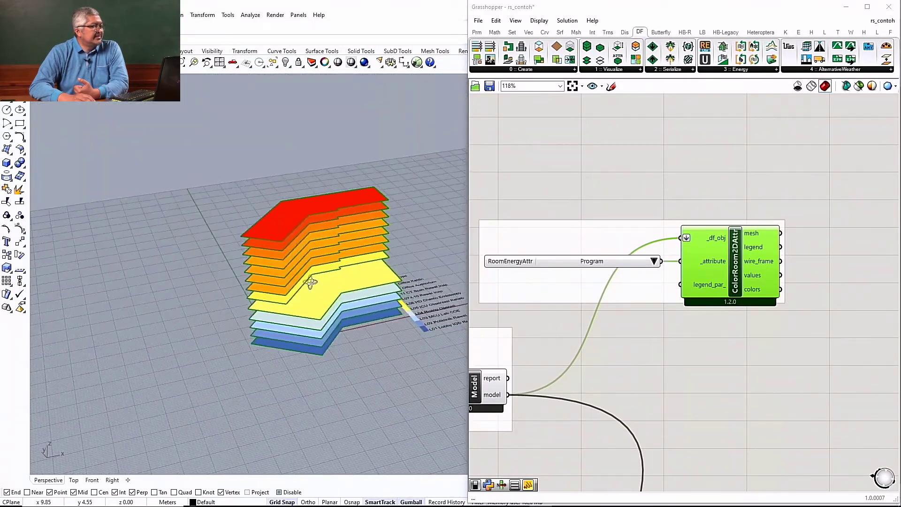
scroll(213, 273, down, 5)
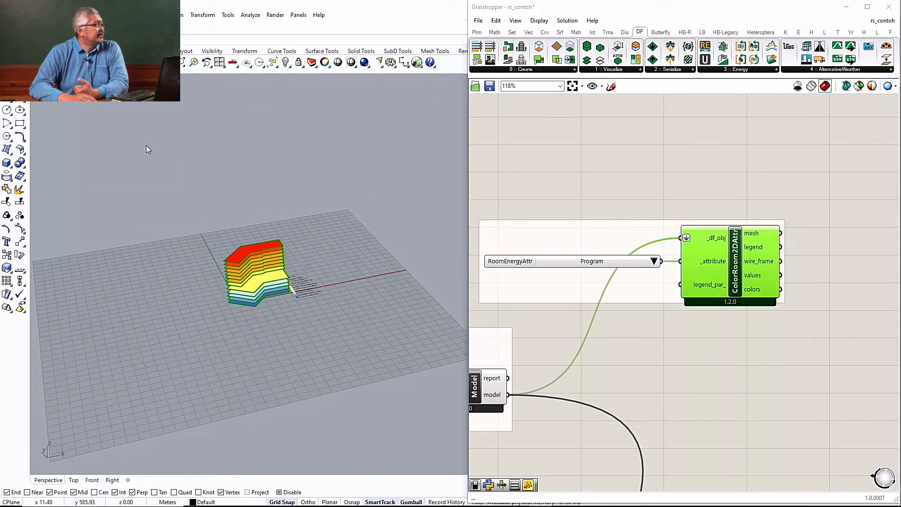
right_drag(302, 213, 242, 259)
scroll(294, 239, up, 6)
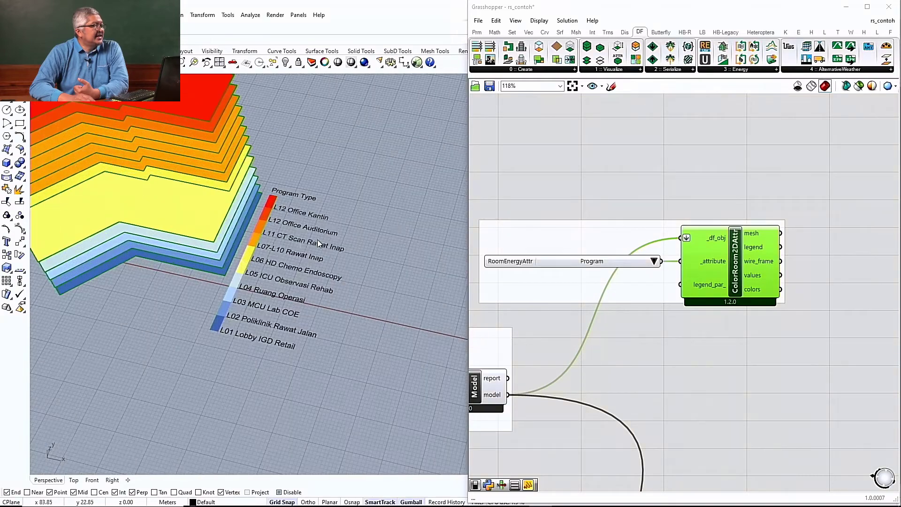
scroll(130, 261, up, 2)
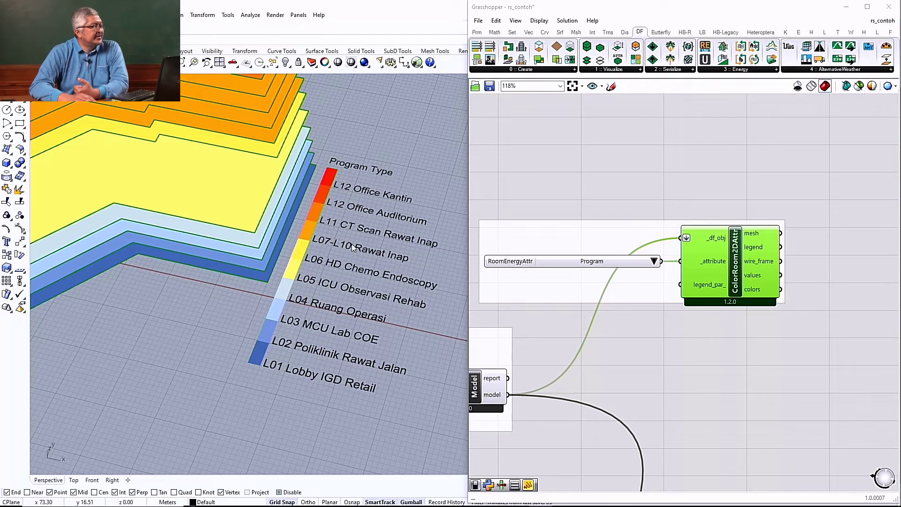
- Compare the stacked floor plates with the legend colours from a low side view, then from an overview of the whole building
right_drag(314, 301, 269, 224)
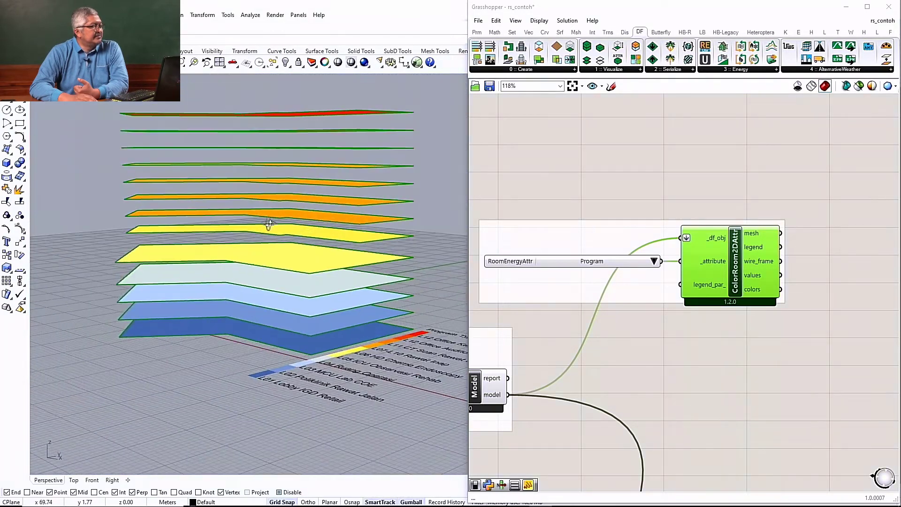
right_drag(382, 345, 387, 333)
scroll(250, 311, down, 3)
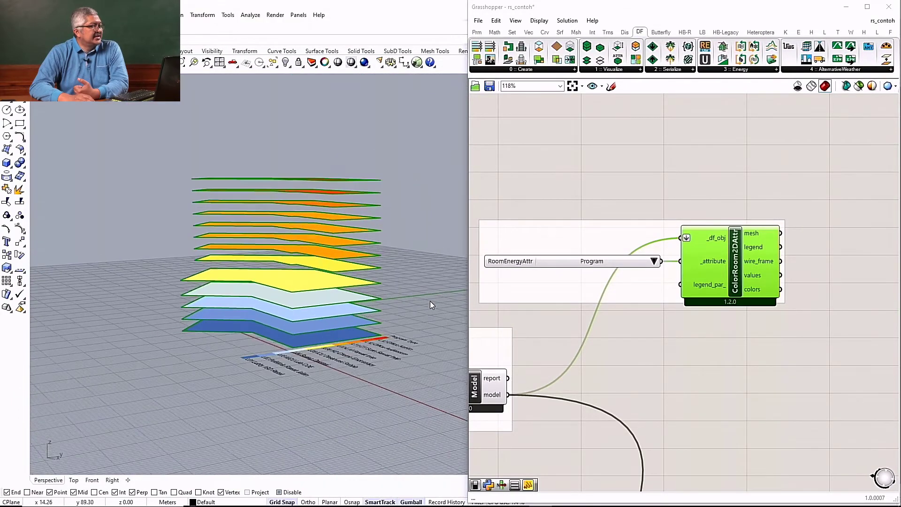
scroll(430, 300, up, 6)
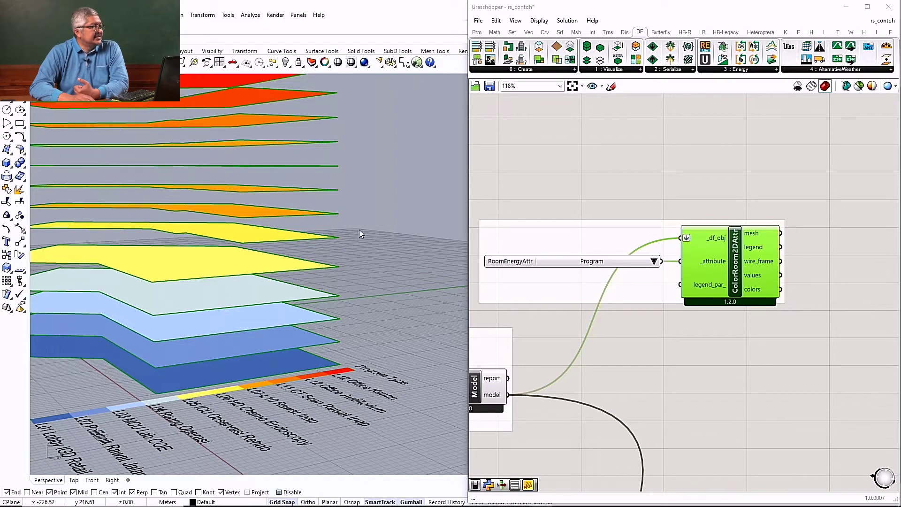
scroll(352, 185, down, 4)
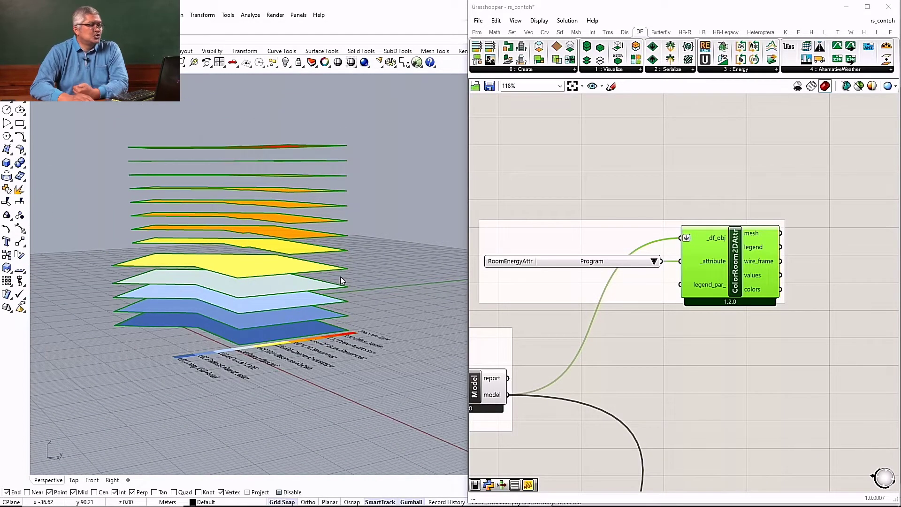
scroll(339, 277, down, 2)
right_drag(302, 279, 347, 314)
scroll(319, 287, down, 5)
right_drag(242, 218, 255, 249)
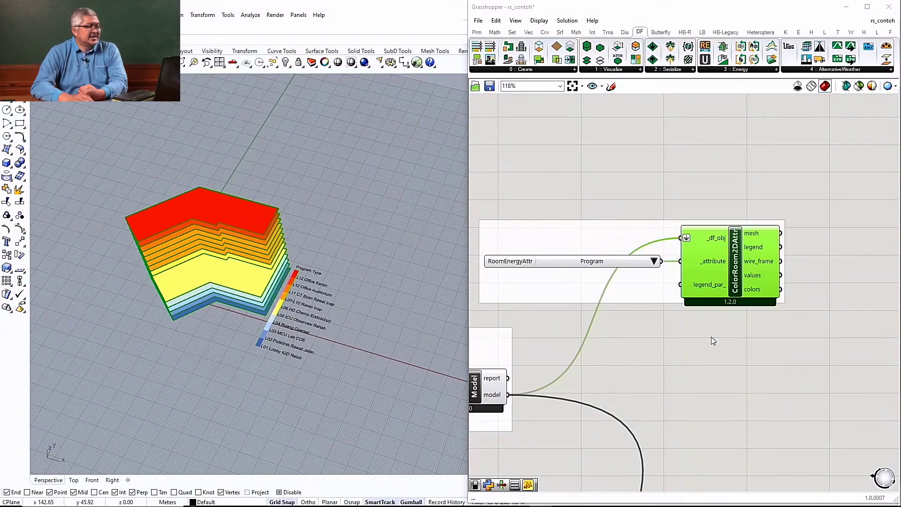
- Turn off the preview of the ColorRoom2DAttr component
middle_click(734, 275)
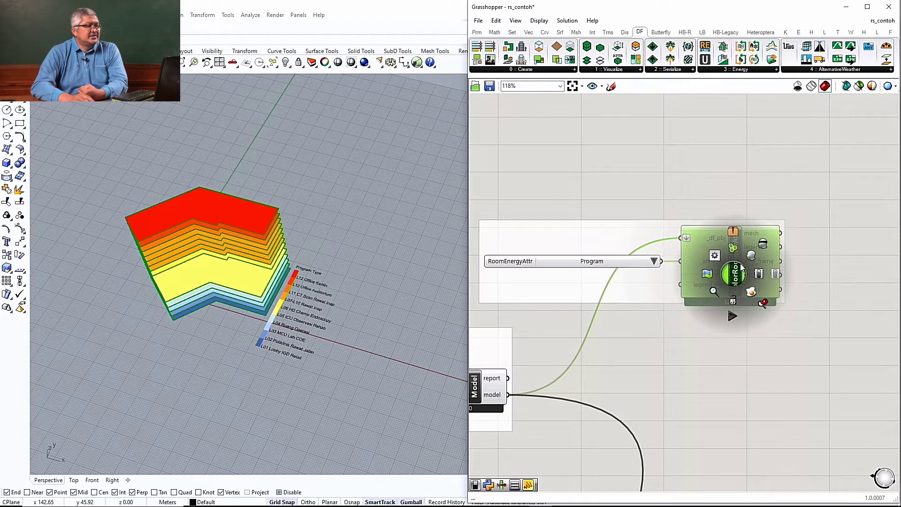
click(763, 247)
scroll(774, 256, down, 6)
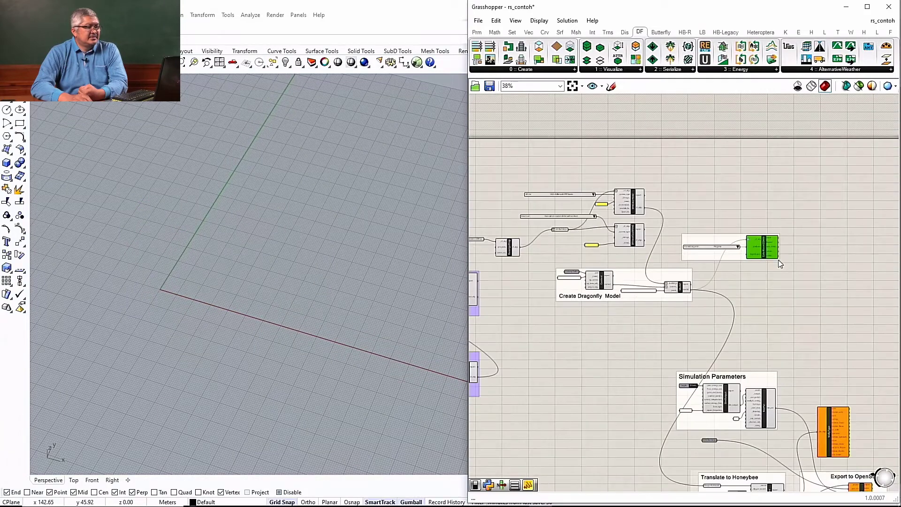
- Examine how the Model component in the Create Dragonfly Model group feeds ColorRoom2DAttr, selecting Model to trace its connections
scroll(793, 321, up, 8)
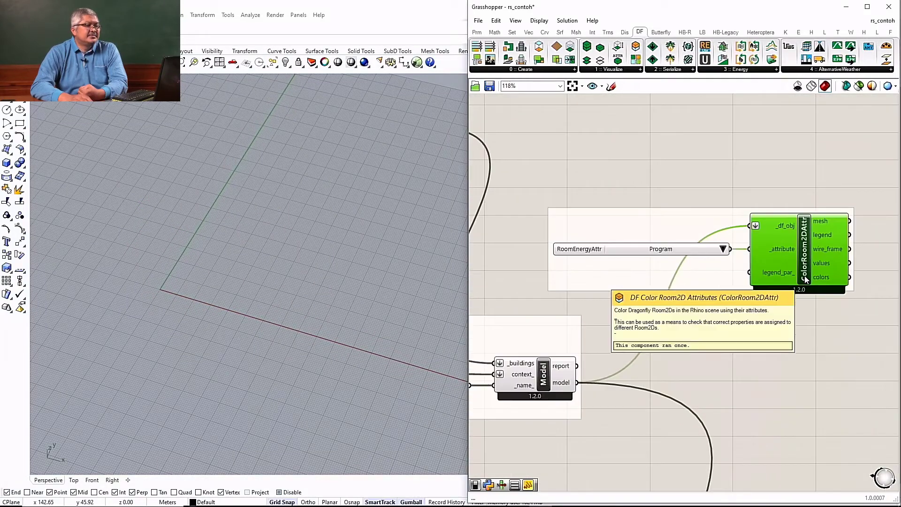
scroll(804, 280, down, 6)
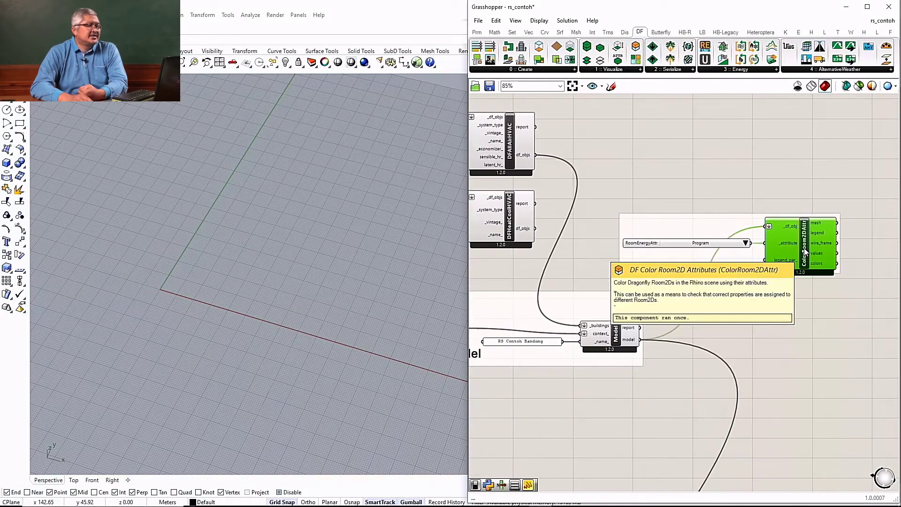
scroll(804, 248, down, 3)
scroll(708, 294, up, 4)
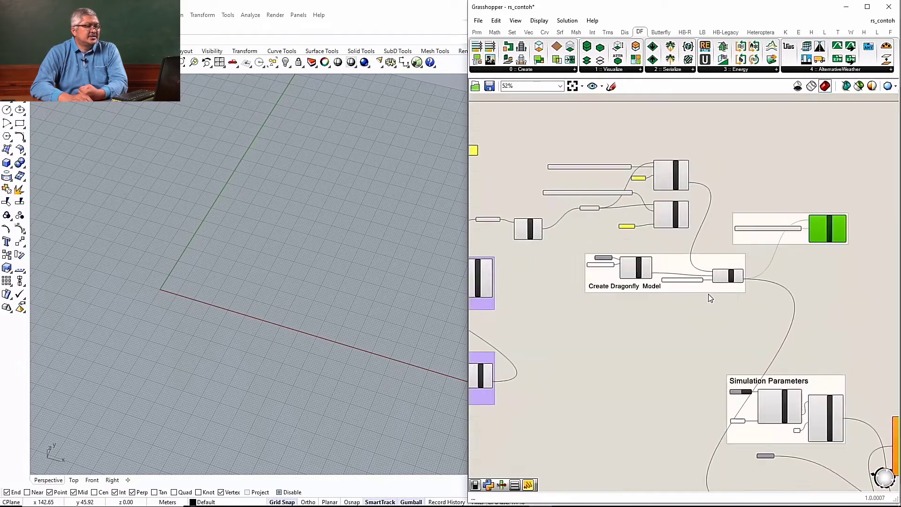
scroll(708, 293, up, 3)
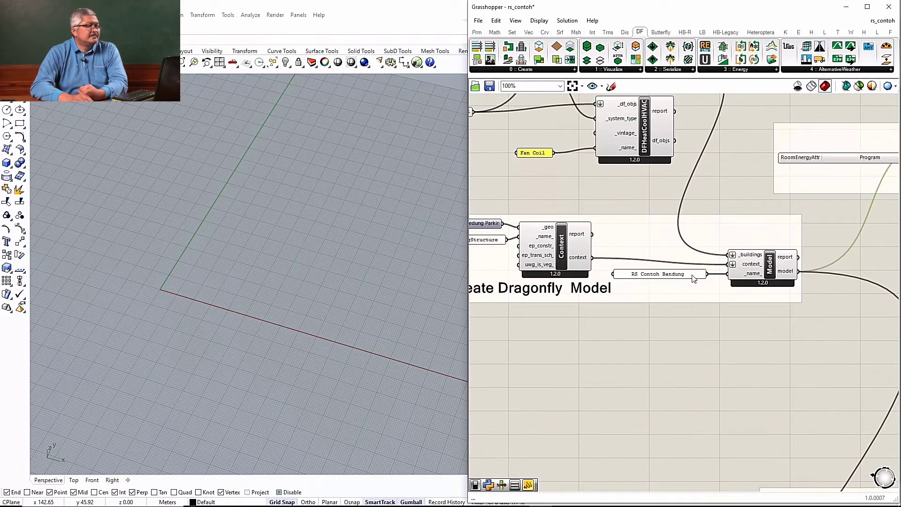
mouse_move(770, 266)
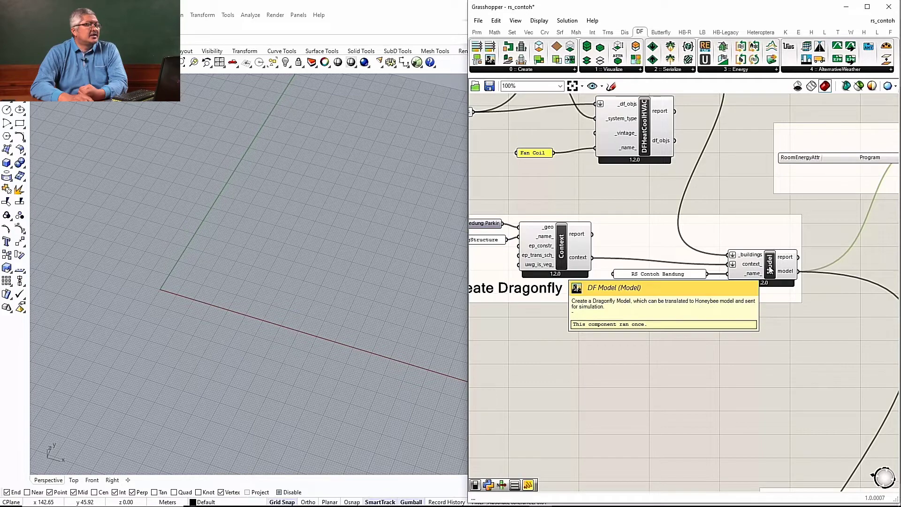
click(771, 269)
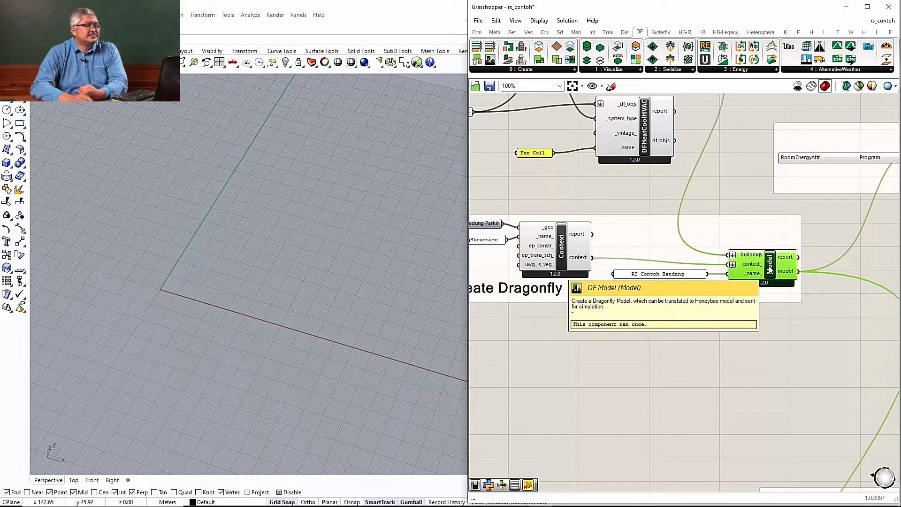
middle_click(768, 270)
scroll(746, 294, down, 2)
scroll(737, 297, down, 4)
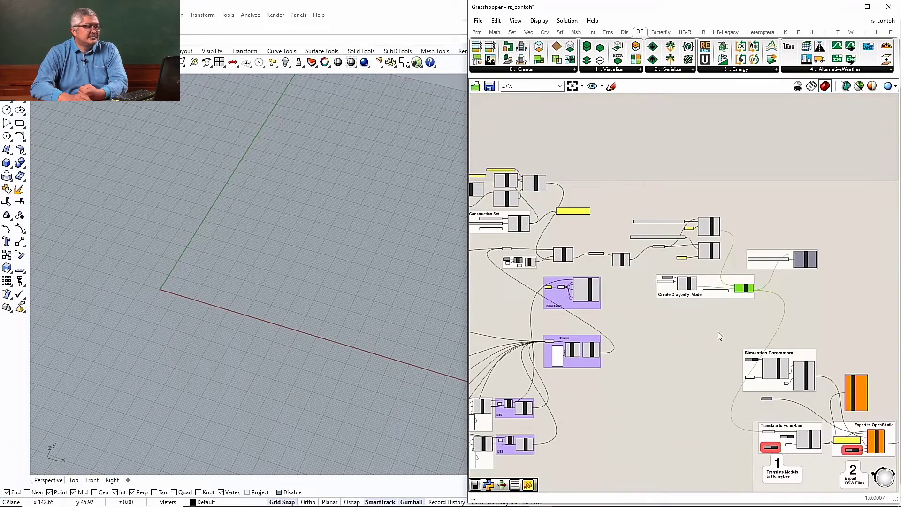
- Trace the workflow from the building groups through the Dragonfly Model to Simulation Parameters and the Option 2: Run Models with OpenStudio group
scroll(596, 303, up, 5)
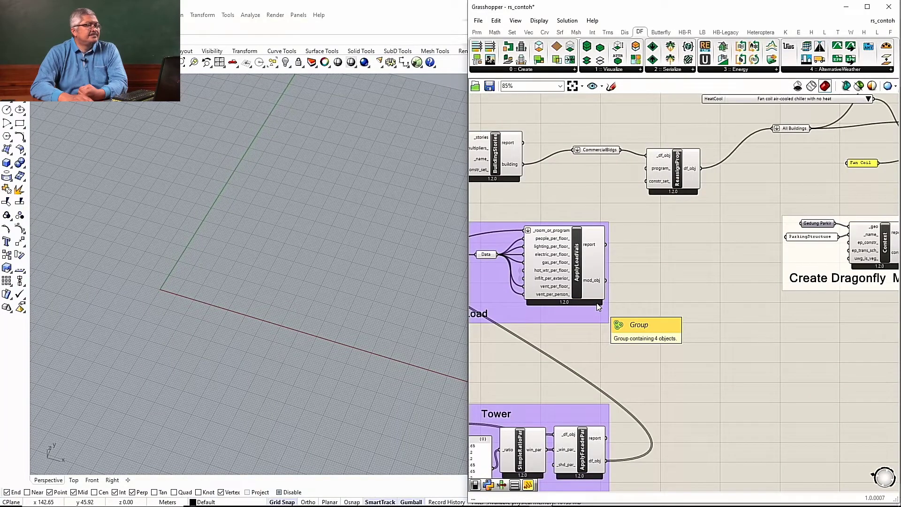
scroll(597, 304, down, 3)
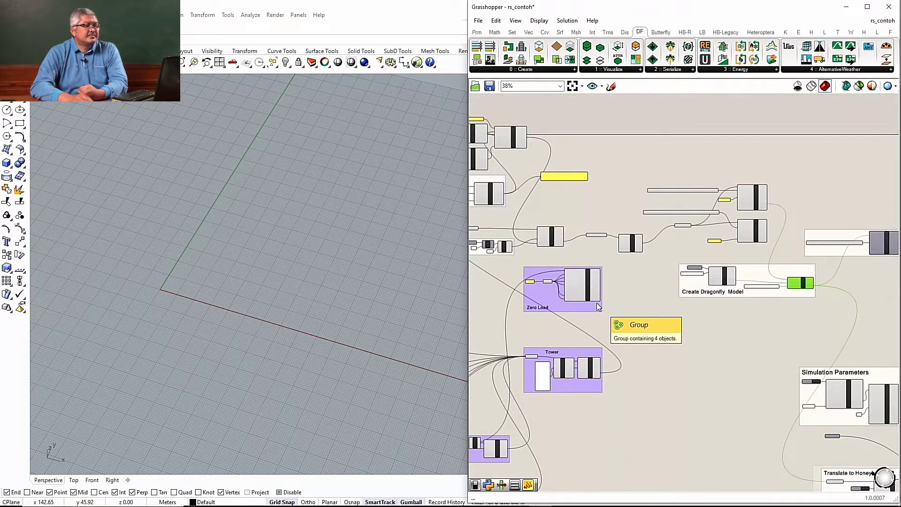
scroll(596, 303, down, 2)
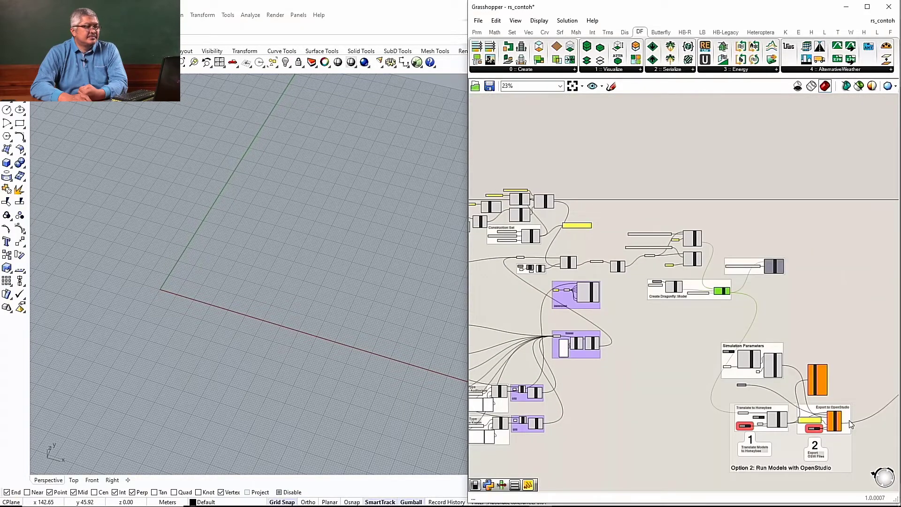
scroll(850, 424, up, 3)
scroll(688, 370, up, 3)
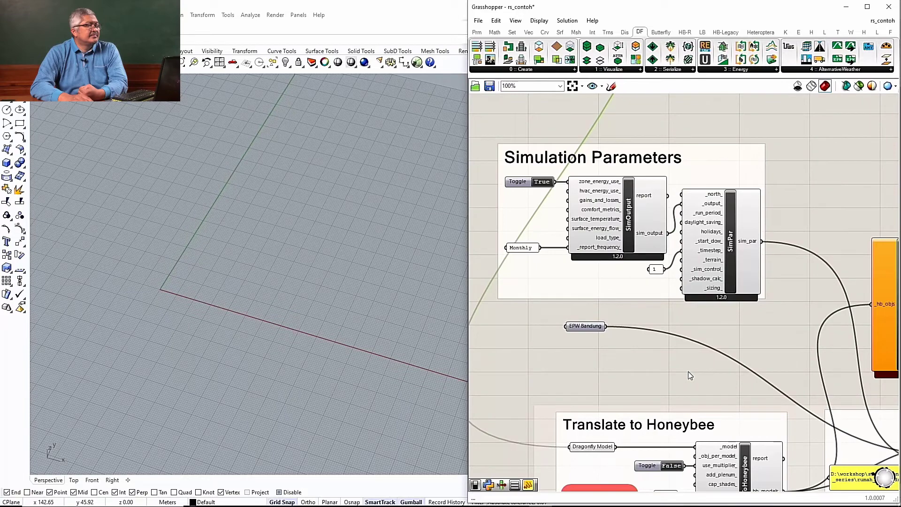
scroll(641, 201, down, 4)
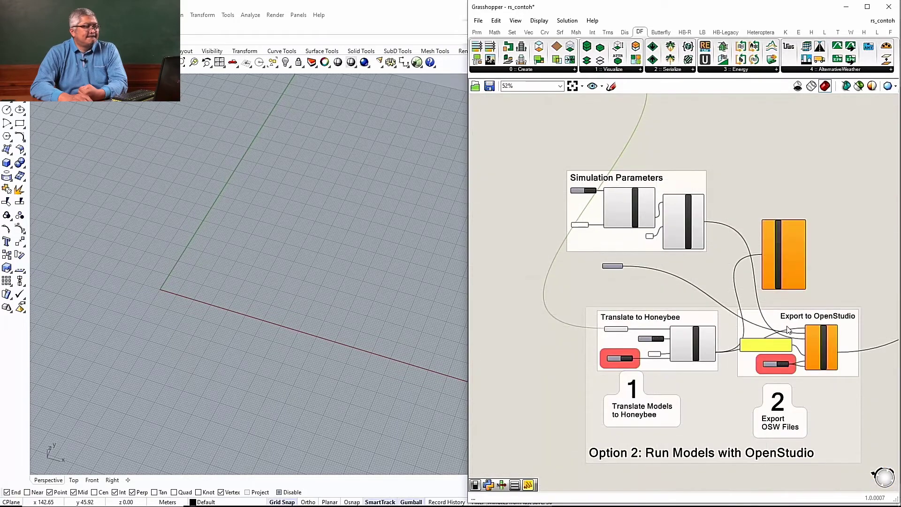
scroll(714, 333, down, 7)
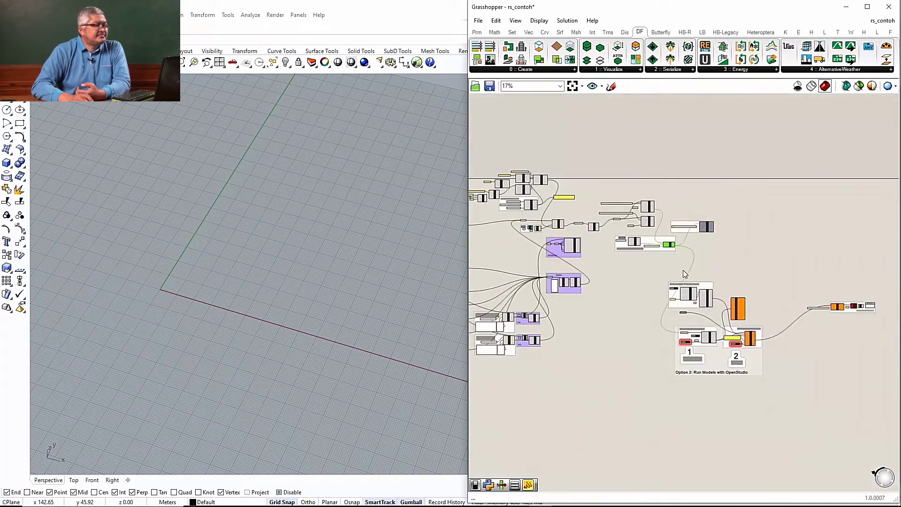
scroll(684, 270, up, 6)
scroll(660, 206, up, 4)
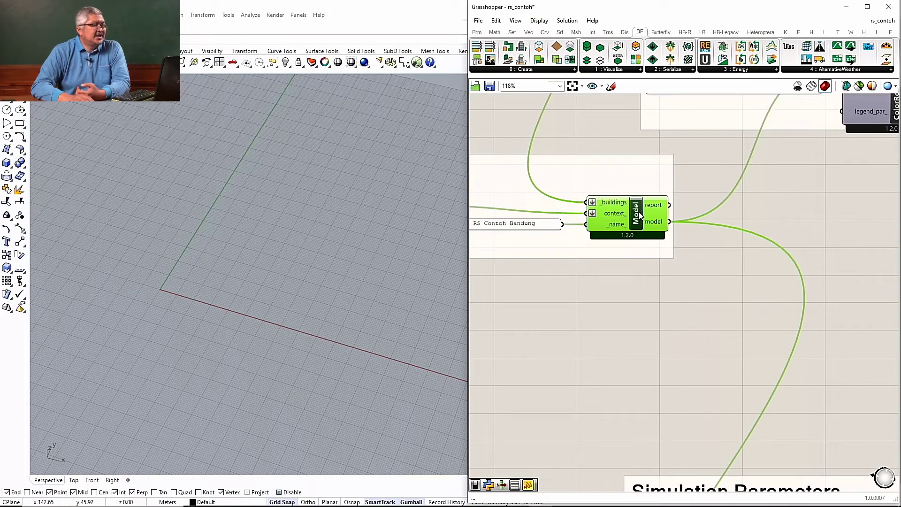
scroll(614, 182, down, 4)
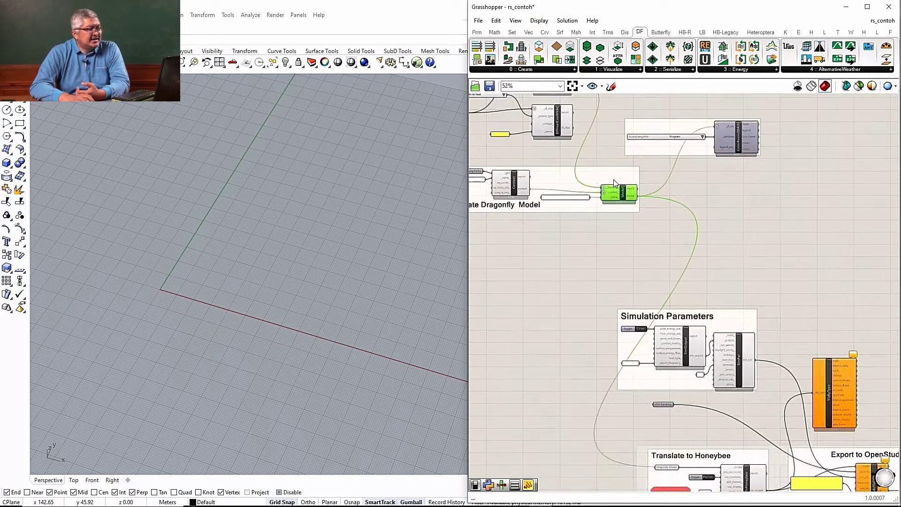
- Select the ToHoneybee component in the Translate to Honeybee group and examine its inputs, toggles and hb_models output
scroll(647, 342, up, 2)
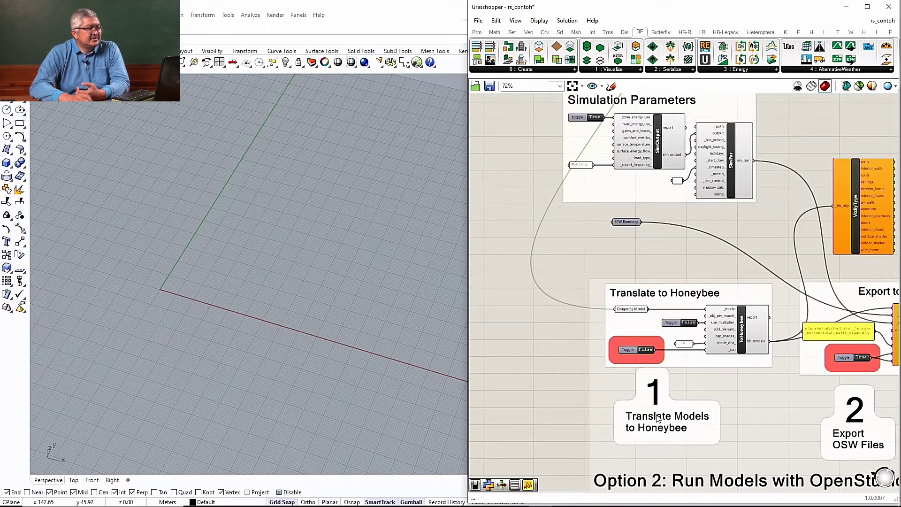
scroll(659, 419, up, 3)
scroll(666, 399, down, 1)
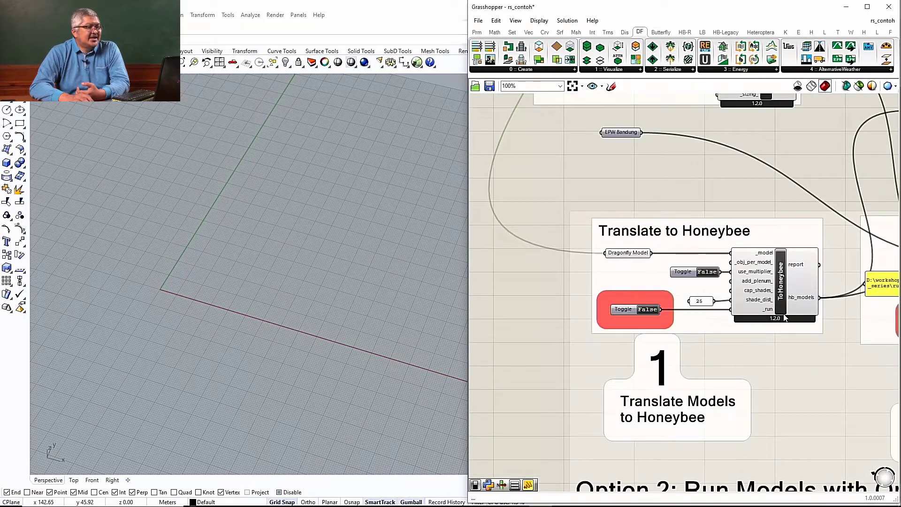
scroll(784, 318, up, 2)
click(779, 294)
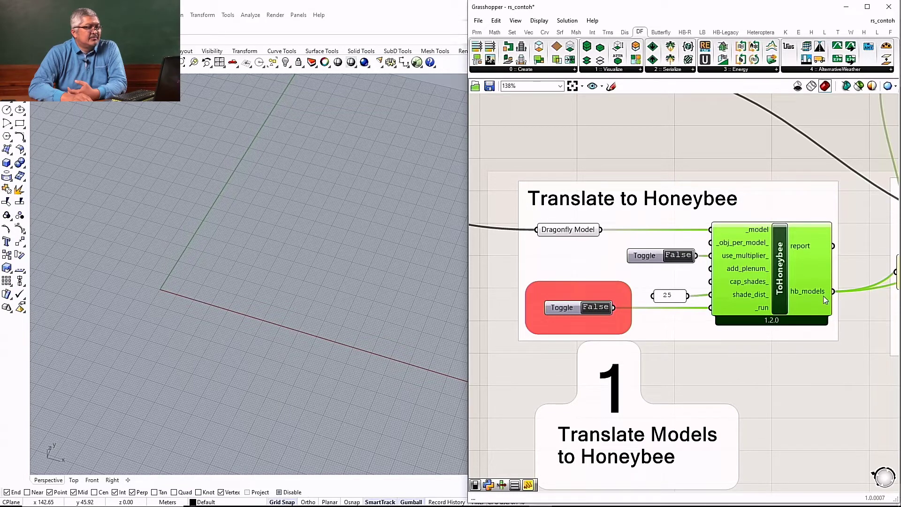
- Select the ModelToOSM component in the Export to OpenStudio group and shift it slightly up and to the left
scroll(501, 251, down, 5)
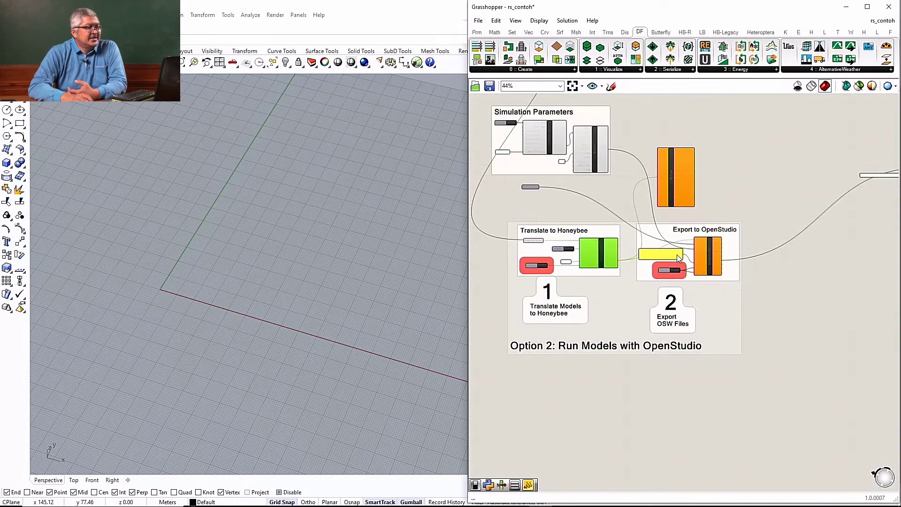
scroll(678, 258, up, 3)
scroll(678, 258, up, 2)
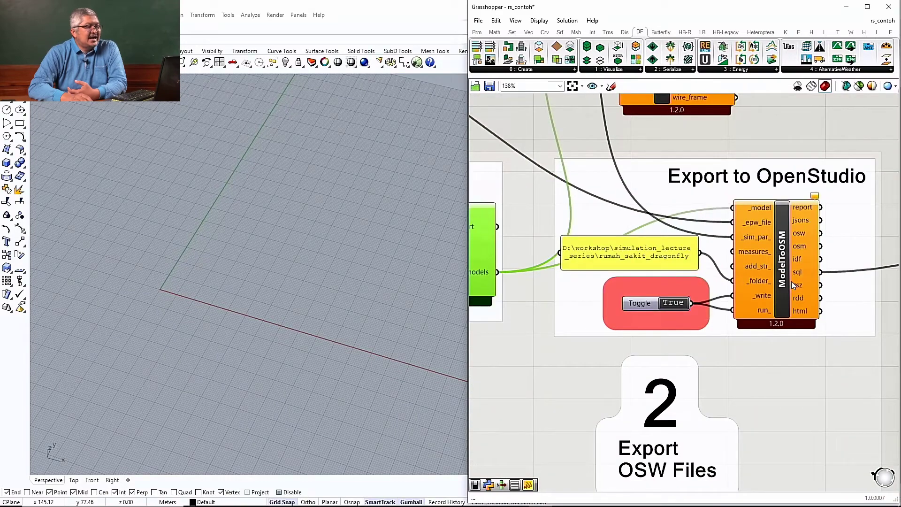
click(798, 273)
mouse_move(788, 293)
mouse_down()
mouse_move(790, 255)
mouse_move(785, 276)
mouse_up()
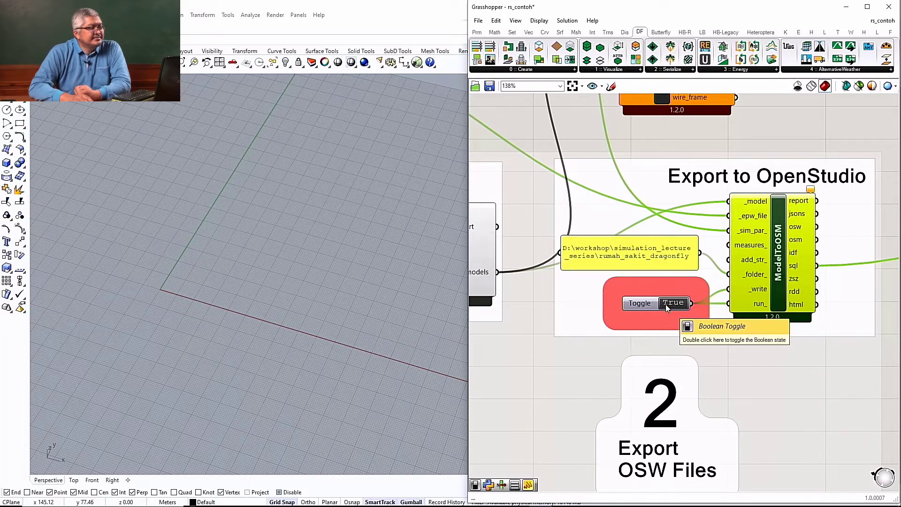
- Shift the ModelToOSM component slightly up and to the right, and examine its inputs, folder panel and write/run toggle
scroll(665, 304, down, 2)
scroll(680, 314, up, 2)
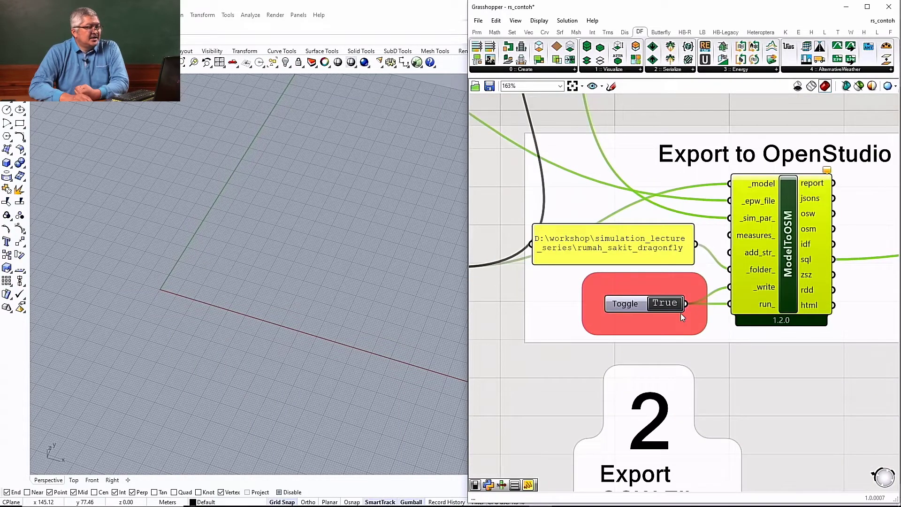
scroll(657, 321, down, 1)
scroll(671, 310, up, 1)
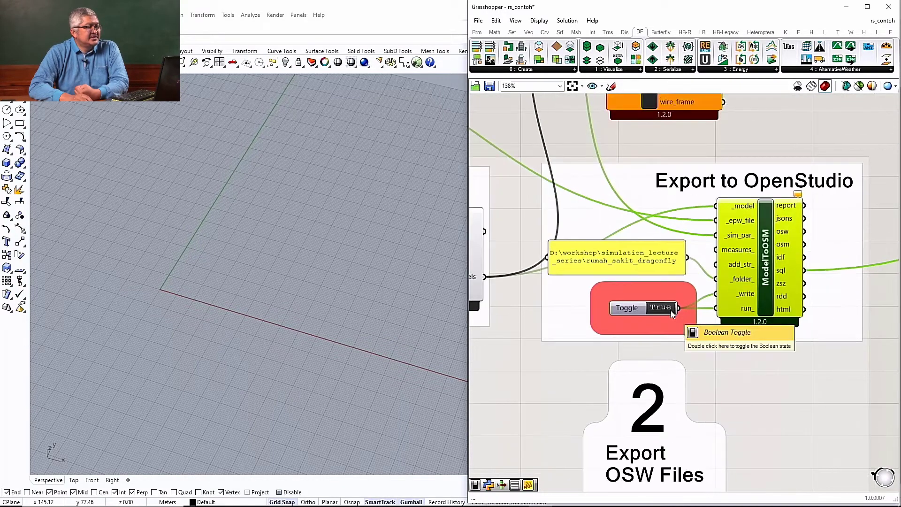
scroll(655, 358, down, 2)
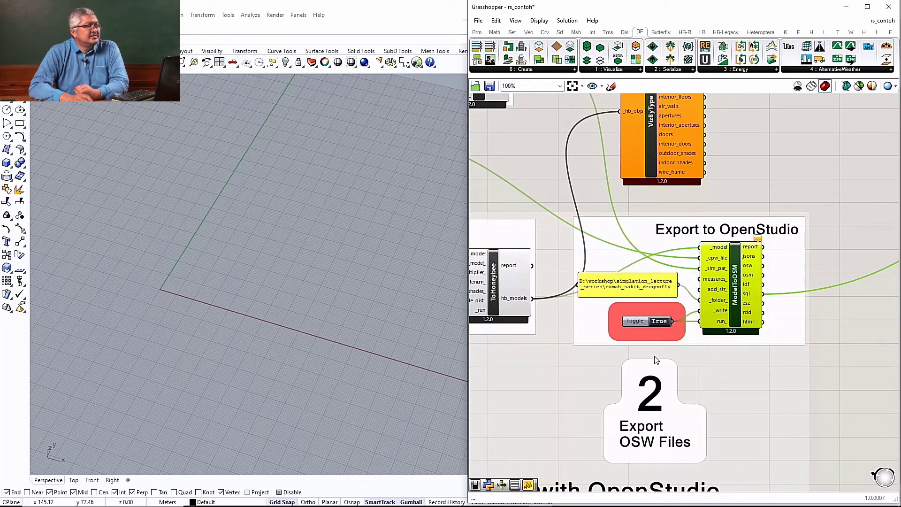
mouse_move(716, 290)
mouse_down()
mouse_move(726, 268)
mouse_move(721, 280)
mouse_up()
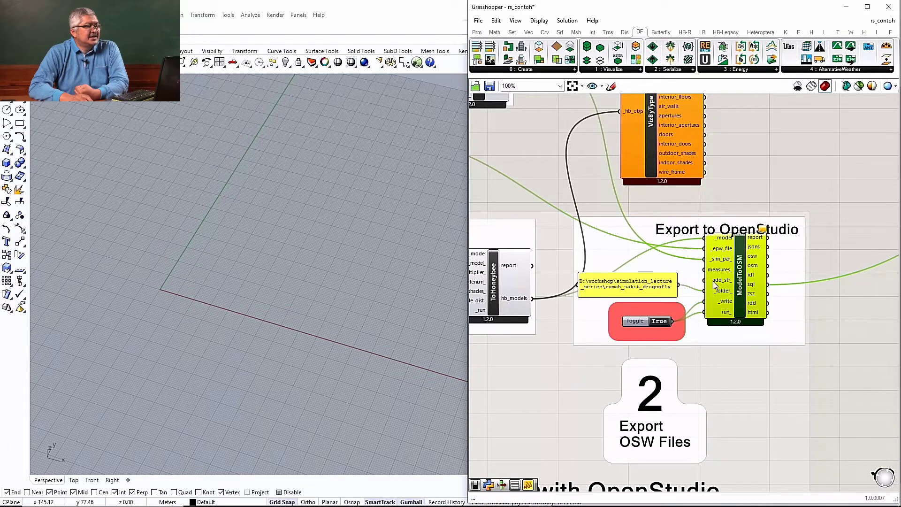
scroll(713, 281, down, 1)
scroll(711, 277, up, 3)
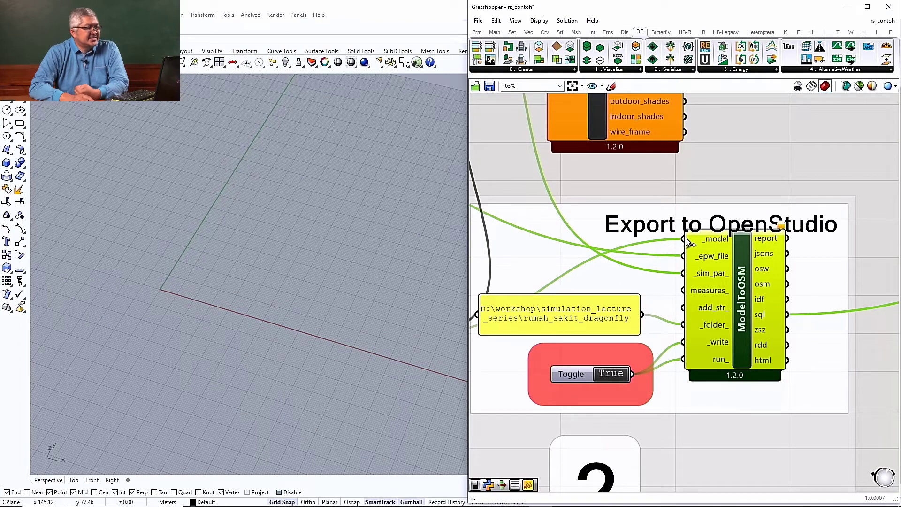
mouse_move(709, 260)
scroll(709, 259, down, 2)
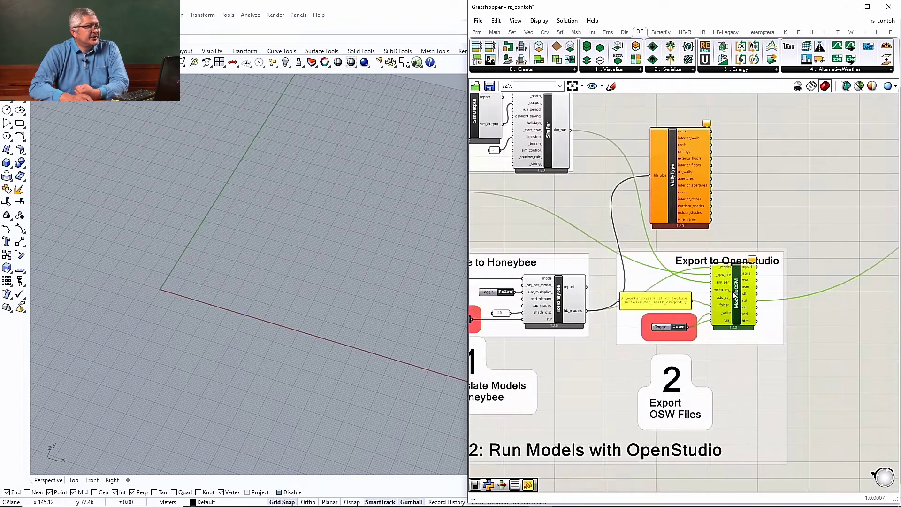
- Trace the ModelToOSM inputs back to the EPW Bandung parameter and the sim_par output in the Simulation Parameters group
scroll(629, 241, up, 2)
drag(568, 236, 807, 356)
scroll(565, 314, down, 3)
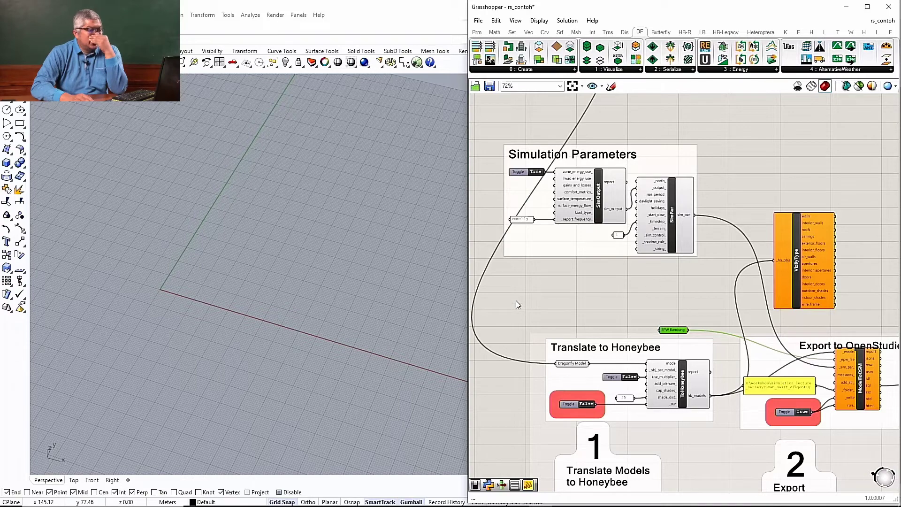
scroll(515, 334, down, 2)
scroll(712, 337, up, 3)
scroll(712, 337, up, 2)
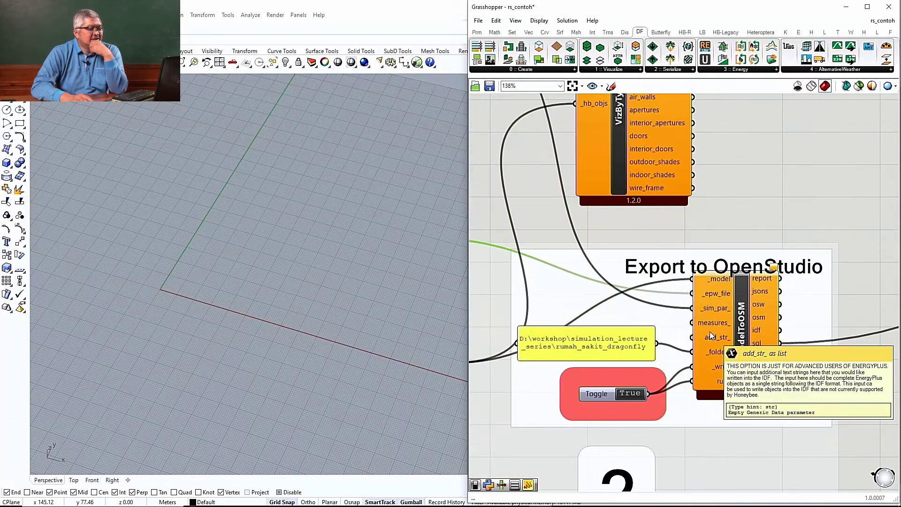
scroll(753, 382, down, 4)
scroll(582, 268, up, 5)
scroll(582, 267, up, 1)
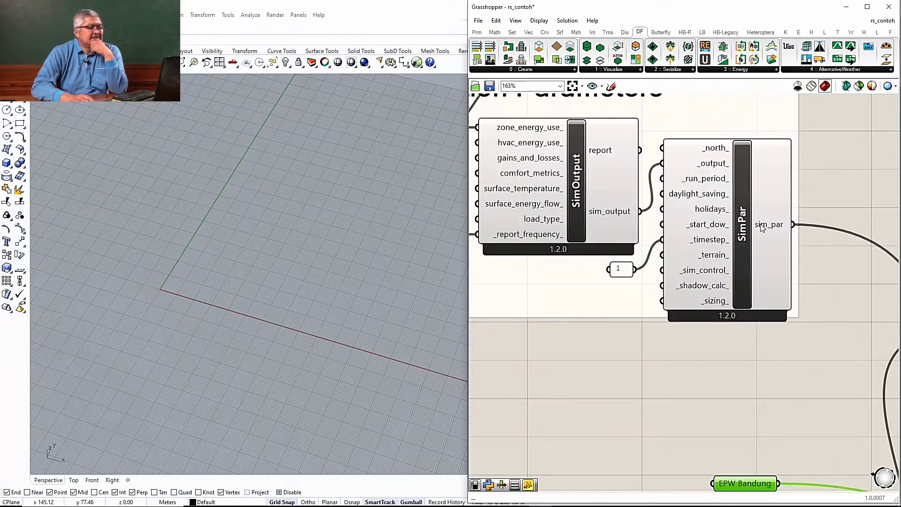
- Move the SimPar component down and to the right, and bring the timestep panel closer to its _timestep_ input
click(750, 232)
drag(752, 205, 766, 235)
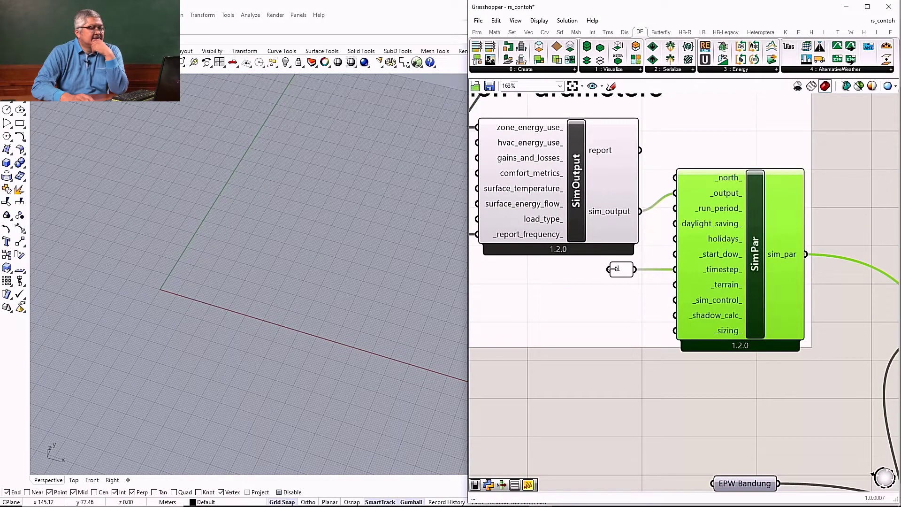
drag(625, 271, 649, 271)
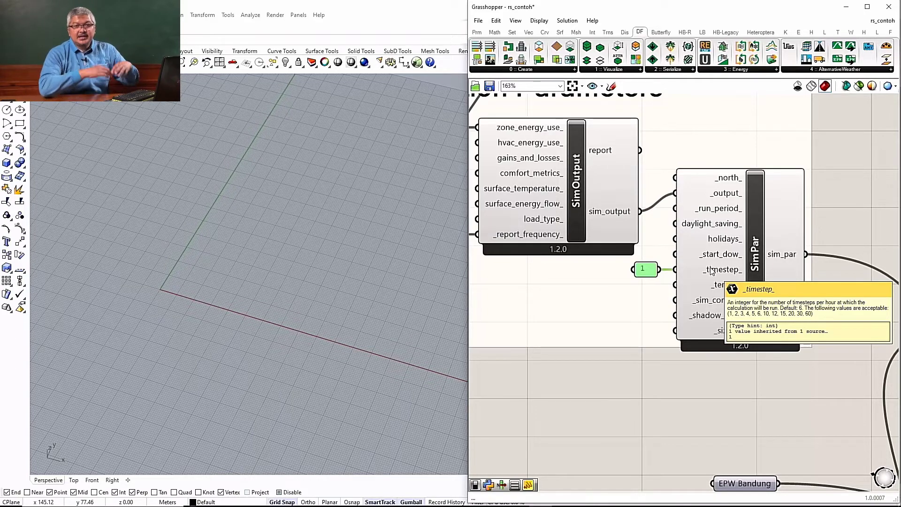
- Examine the SimOutput component's zone_energy_use_ toggle and the panel feeding its _report_frequency_ input
scroll(712, 252, down, 3)
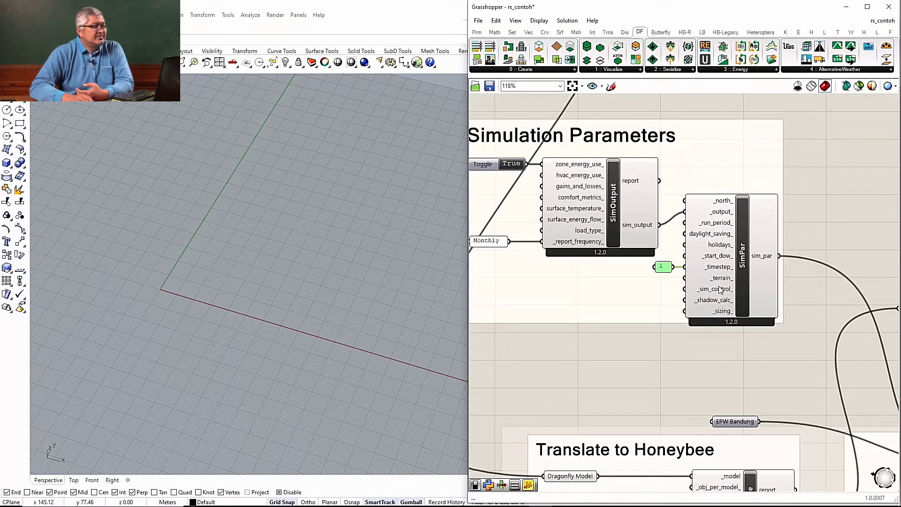
scroll(546, 243, up, 5)
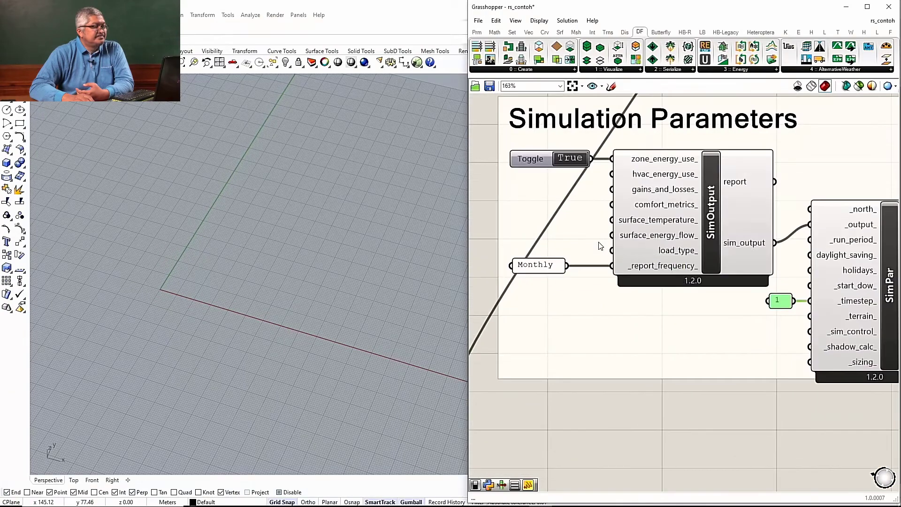
scroll(591, 262, down, 2)
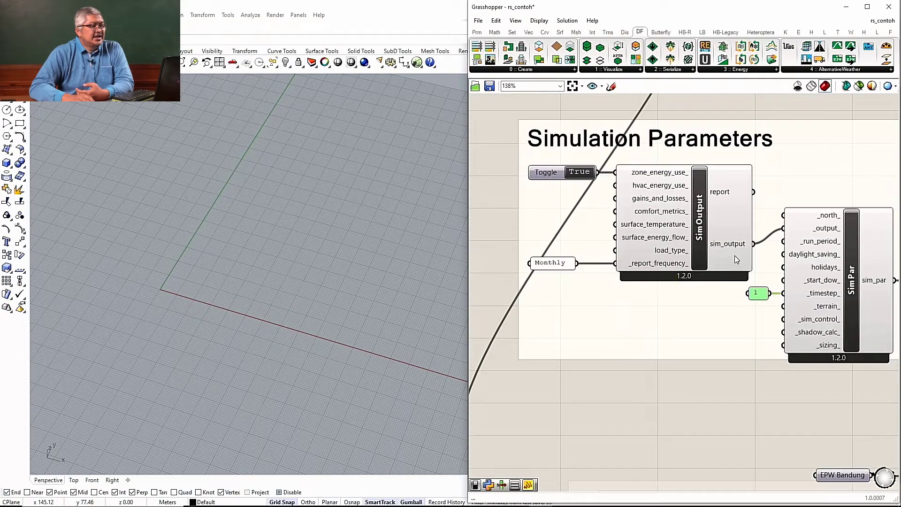
scroll(588, 259, up, 1)
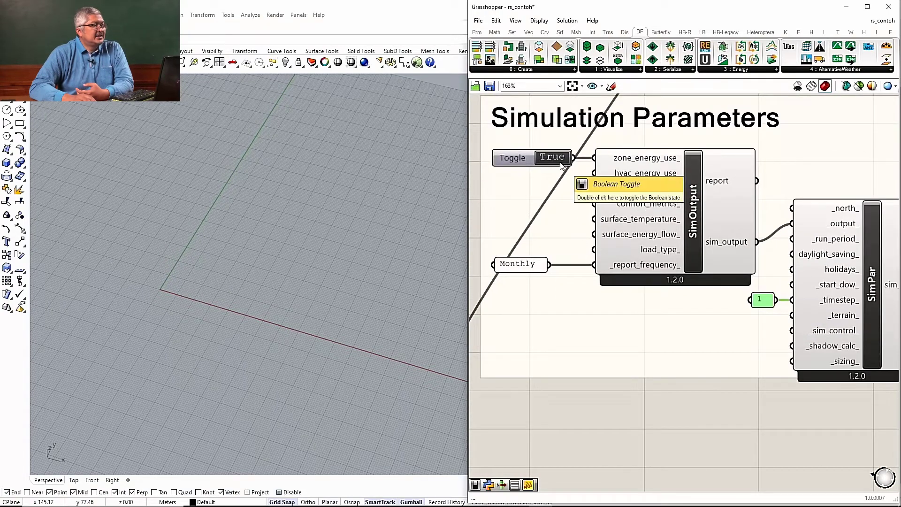
mouse_move(652, 163)
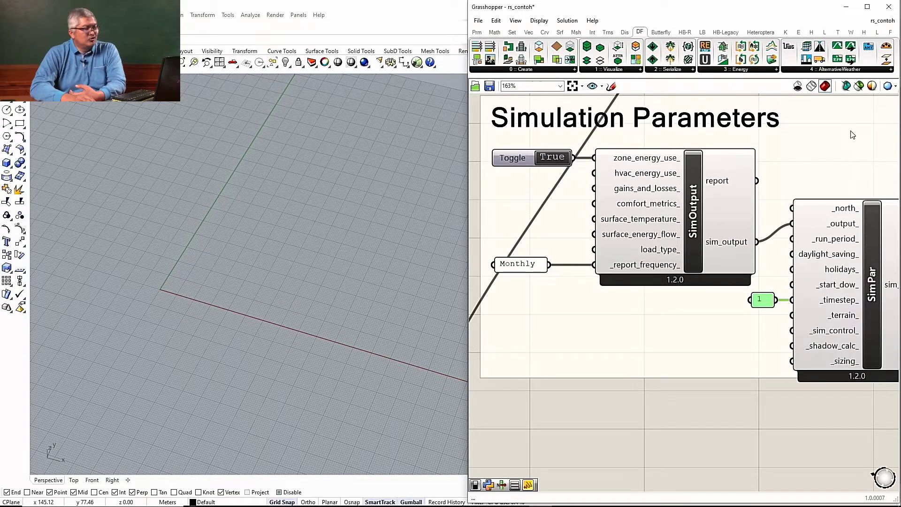
scroll(532, 206, down, 3)
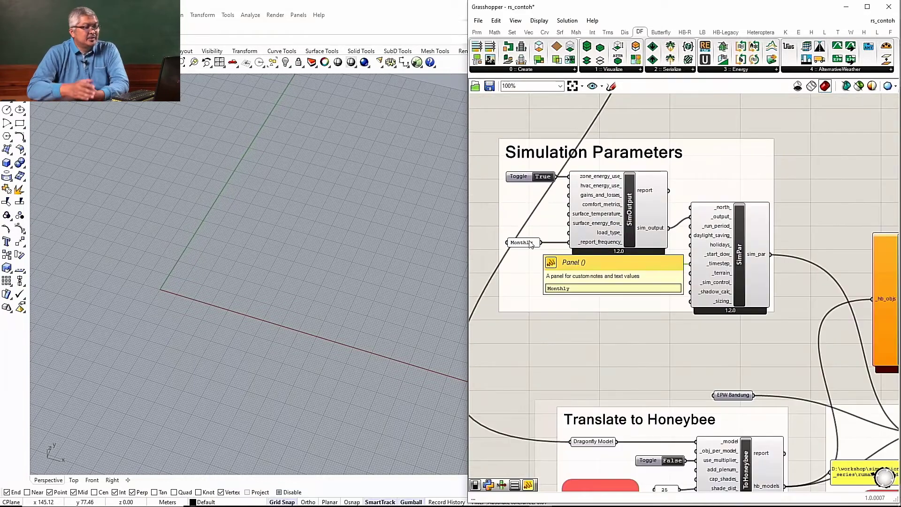
- Examine the VizByType component above the Export to OpenStudio group and the wire feeding its _hb_objs input
scroll(530, 244, down, 4)
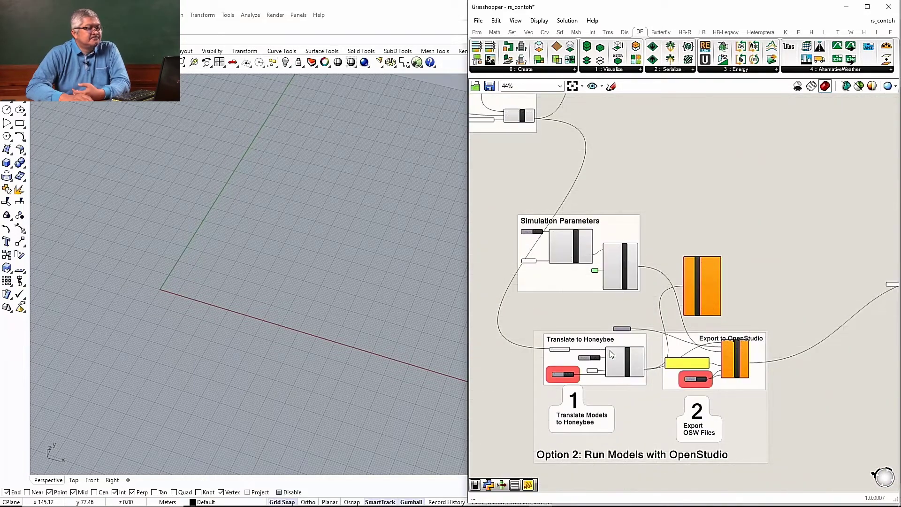
scroll(670, 315, down, 2)
scroll(670, 314, up, 5)
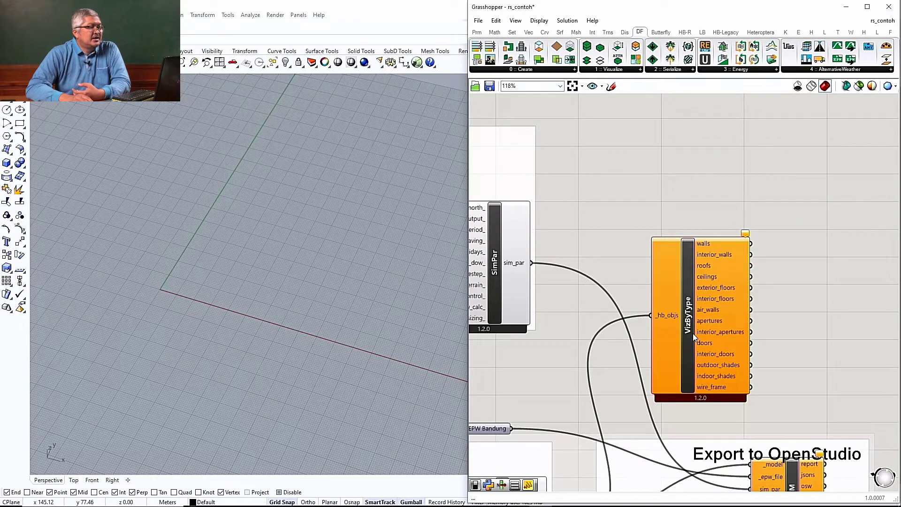
scroll(693, 333, down, 2)
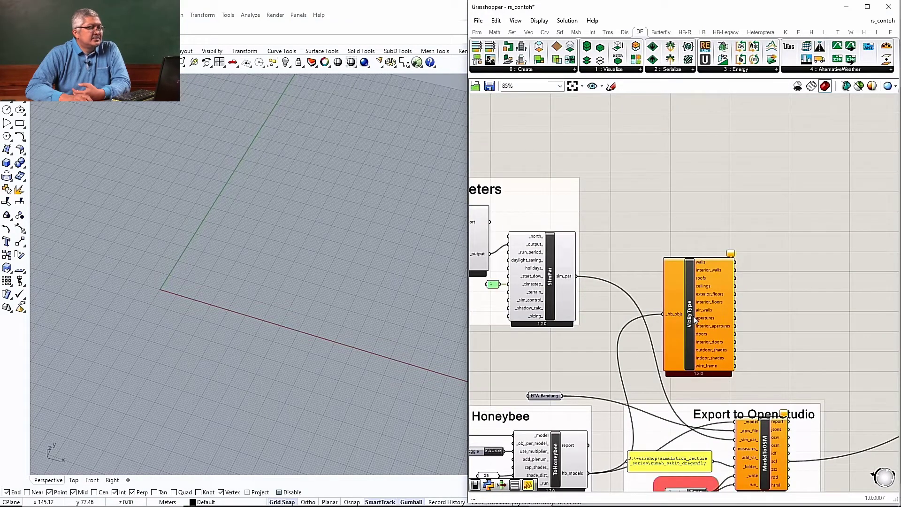
scroll(694, 319, up, 4)
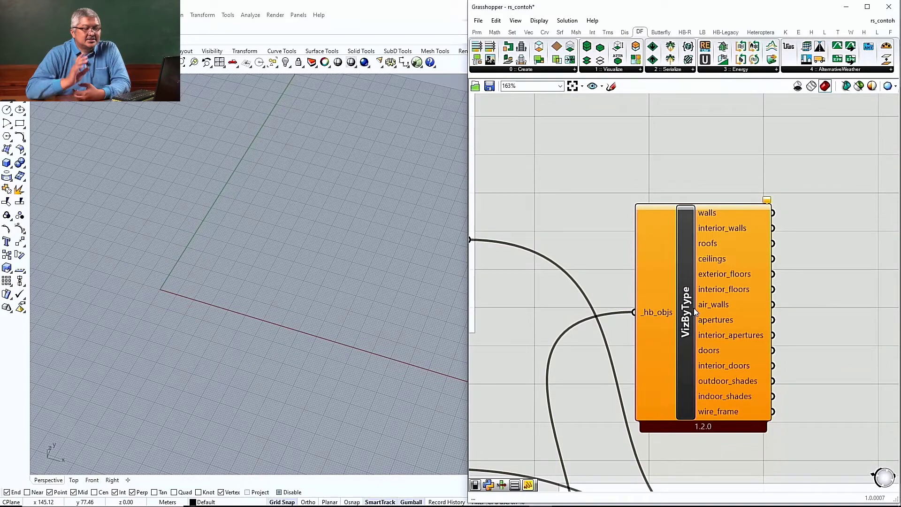
- Set the ToHoneybee _run toggle to True in the Translate to Honeybee group to translate the Dragonfly model
scroll(693, 308, down, 7)
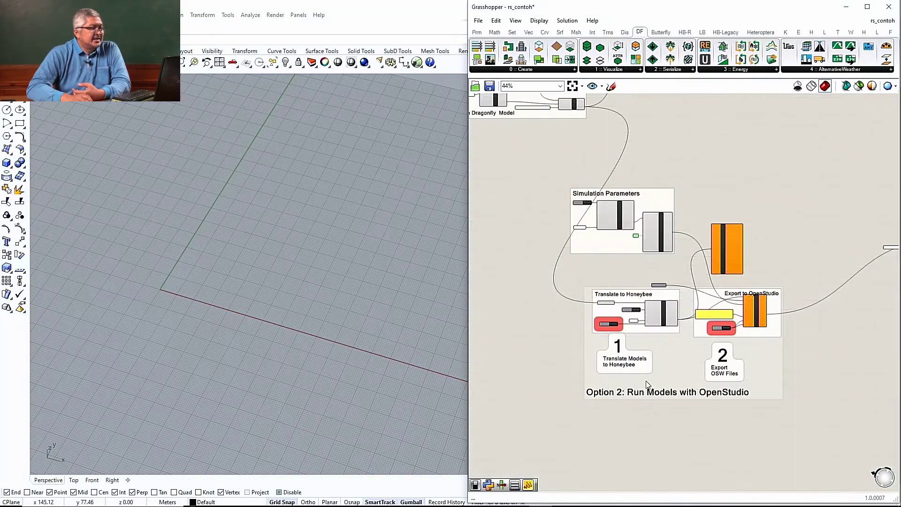
scroll(646, 384, up, 3)
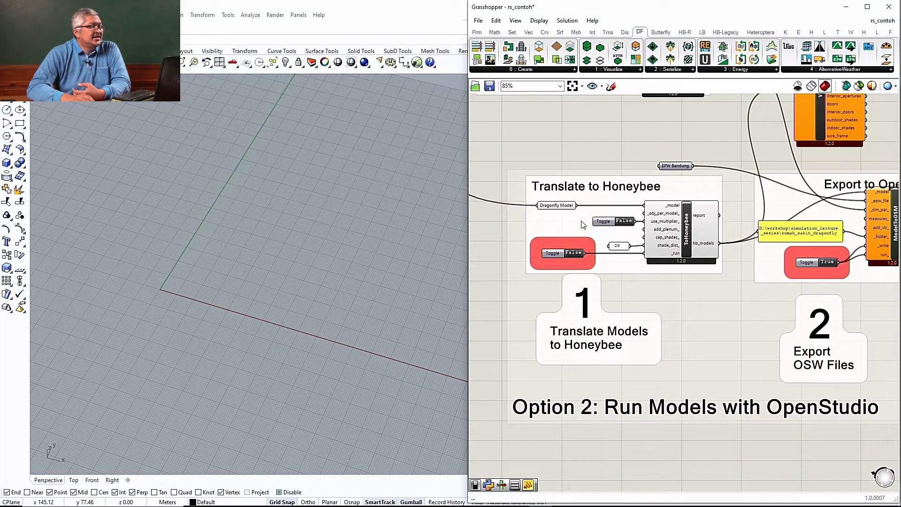
scroll(591, 253, up, 2)
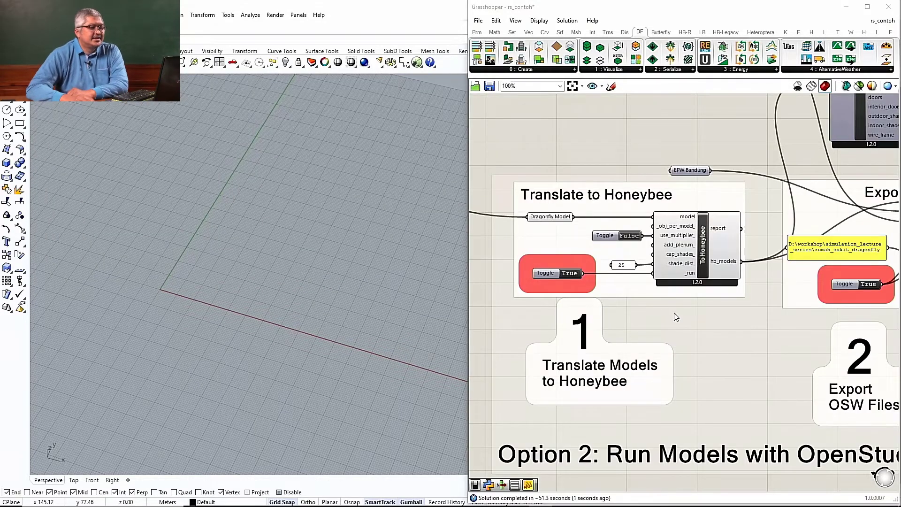
- Check the toggle controlling _write and run_ on ModelToOSM in the Export to OpenStudio group
scroll(623, 242, down, 2)
scroll(859, 287, up, 5)
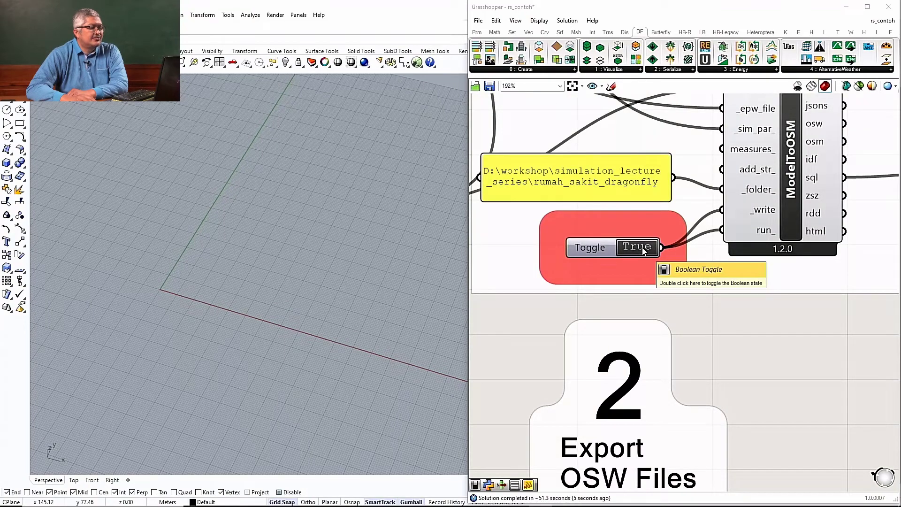
scroll(656, 318, down, 2)
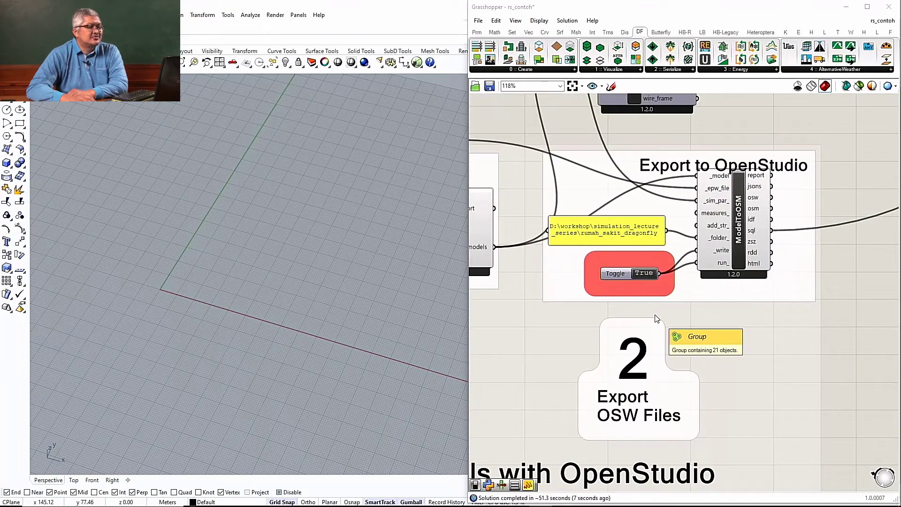
- Select the VizByType component and show its color-coded Honeybee geometry in the Rhino viewport
scroll(656, 318, down, 3)
scroll(652, 278, down, 2)
scroll(645, 173, up, 4)
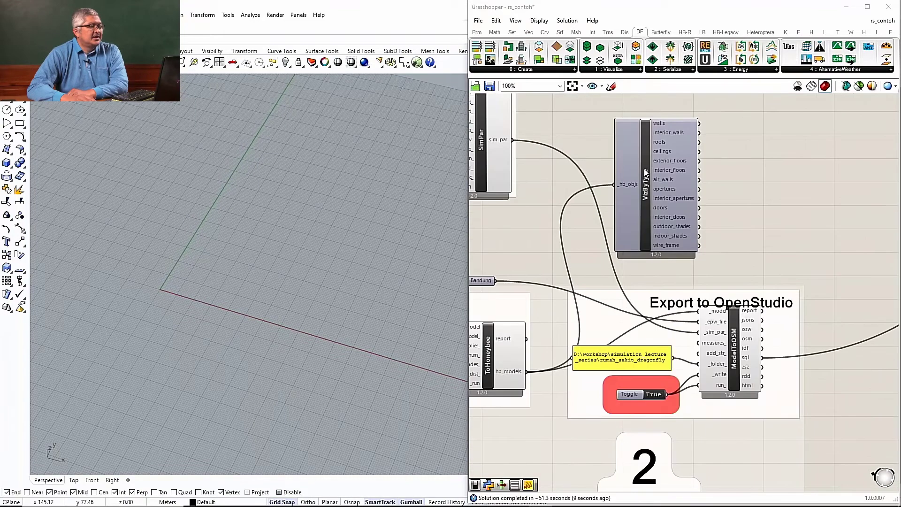
scroll(646, 172, up, 2)
click(648, 181)
middle_click(648, 183)
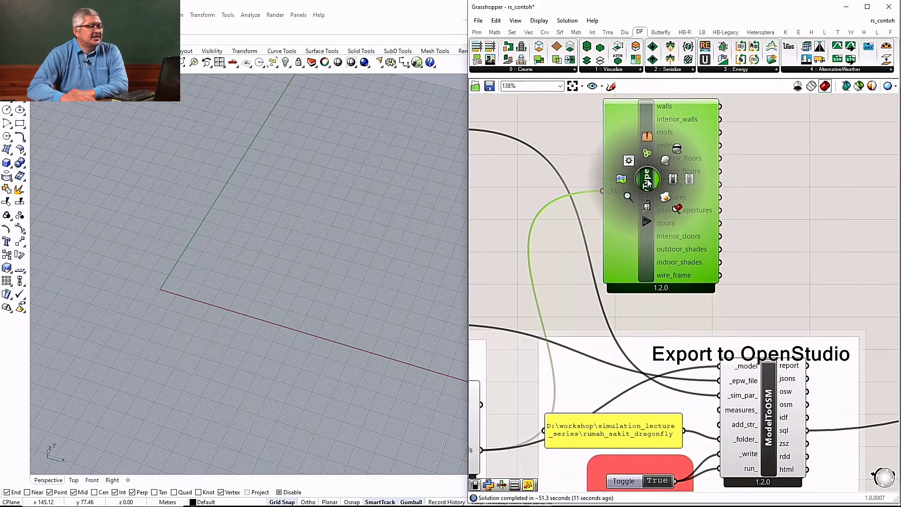
click(628, 196)
- Examine the color-coded hospital model in Rhino from several angles, including its facades, roofs and adjoining block
right_drag(319, 292, 248, 382)
right_drag(315, 352, 276, 333)
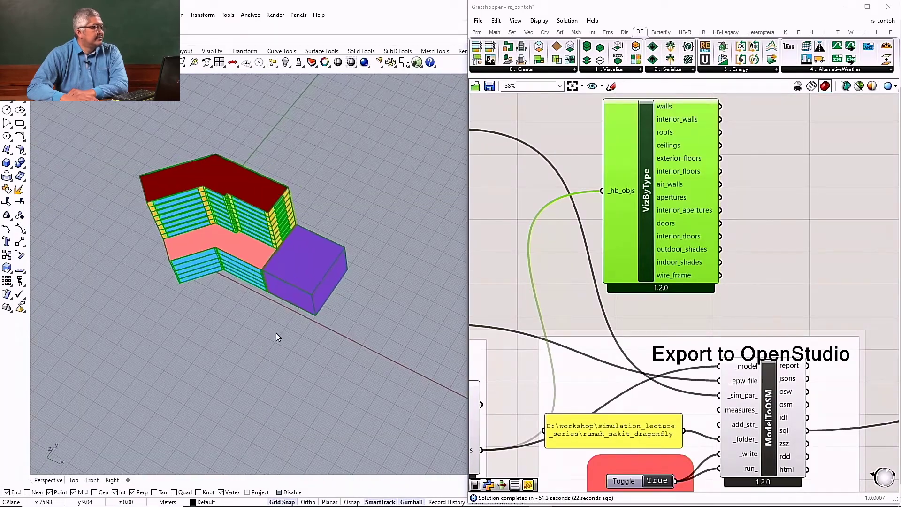
right_drag(354, 308, 405, 301)
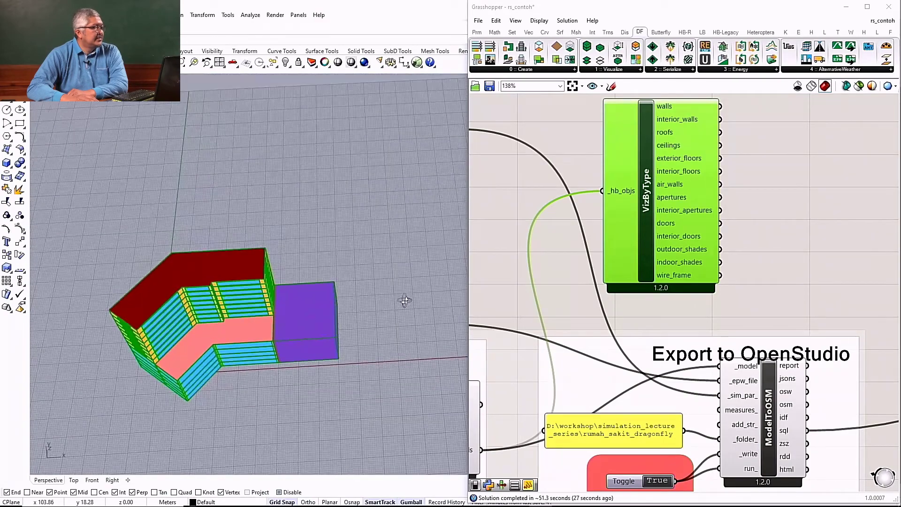
right_drag(318, 329, 409, 263)
right_drag(405, 293, 215, 357)
scroll(367, 241, down, 7)
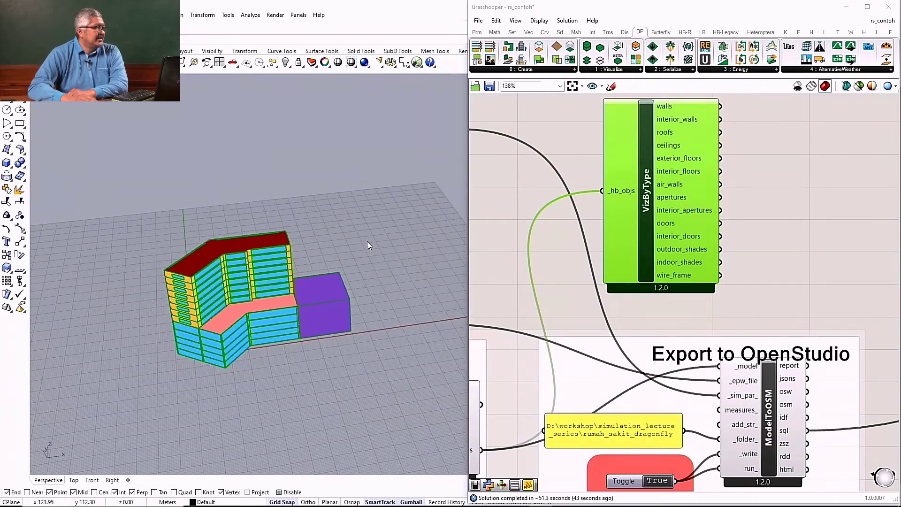
right_drag(379, 227, 334, 298)
right_drag(309, 229, 345, 260)
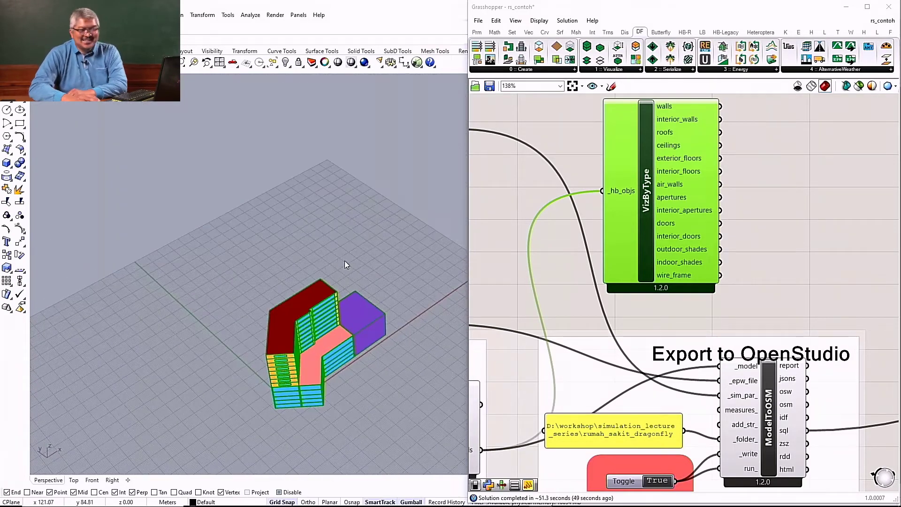
- Locate the Podium group and examine the window ratio list feeding its SimpleRatioPar component
scroll(732, 262, down, 2)
scroll(734, 264, down, 9)
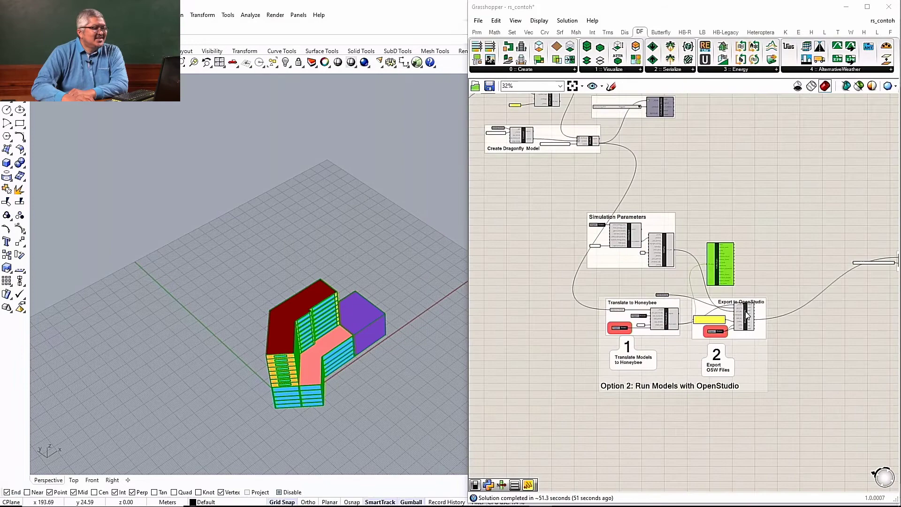
scroll(580, 249, up, 12)
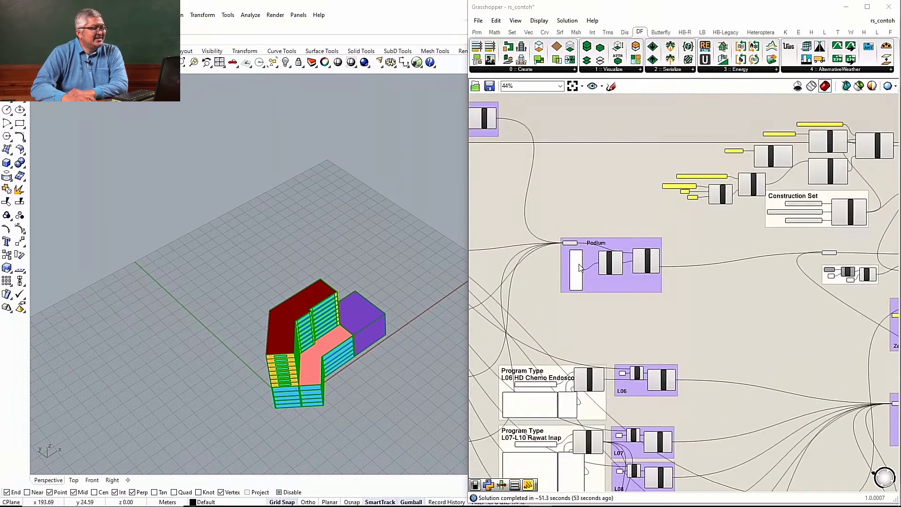
scroll(709, 274, down, 4)
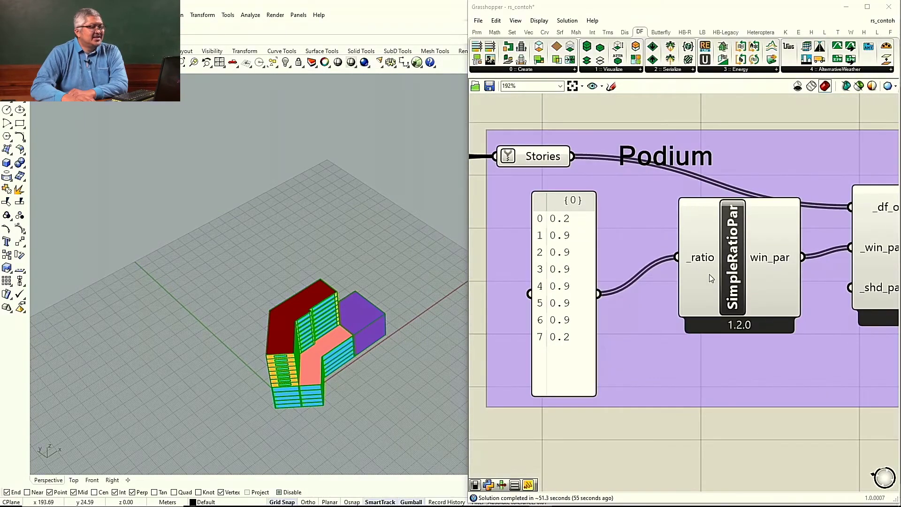
- Compare the Podium group's window ratio list with the narrow-window and glazed facades of the hospital model in Rhino
scroll(676, 258, up, 2)
scroll(668, 255, down, 2)
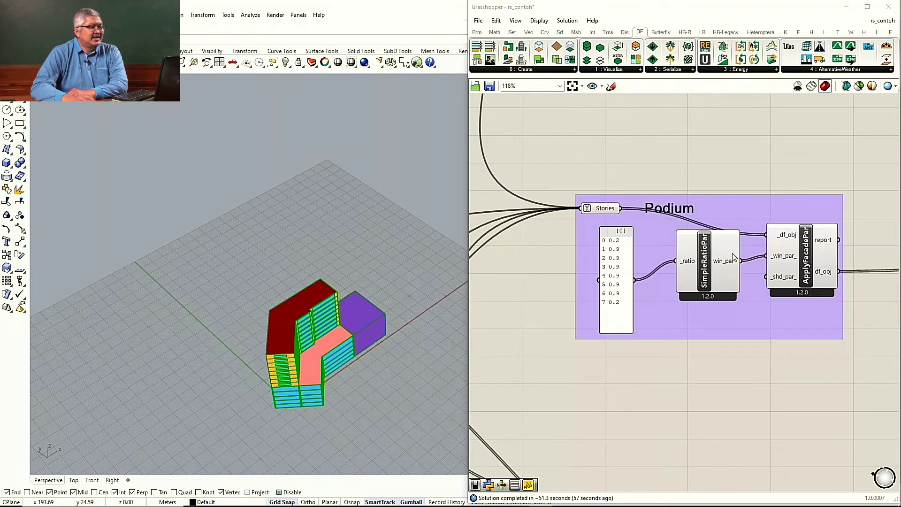
scroll(613, 266, up, 1)
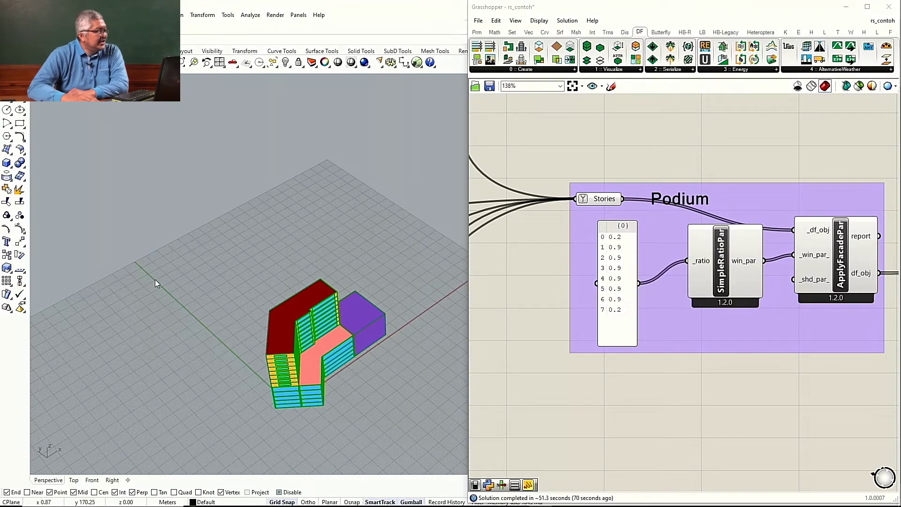
right_drag(228, 357, 307, 312)
scroll(308, 312, up, 3)
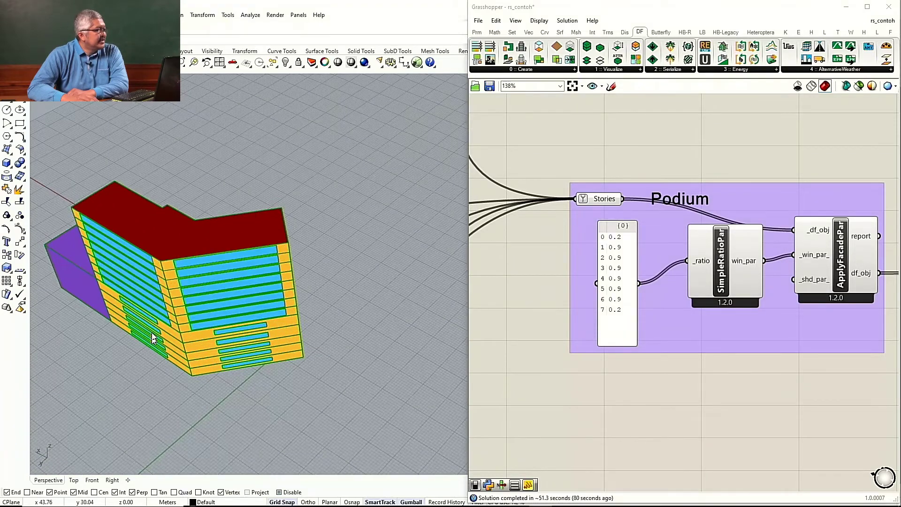
scroll(193, 364, up, 3)
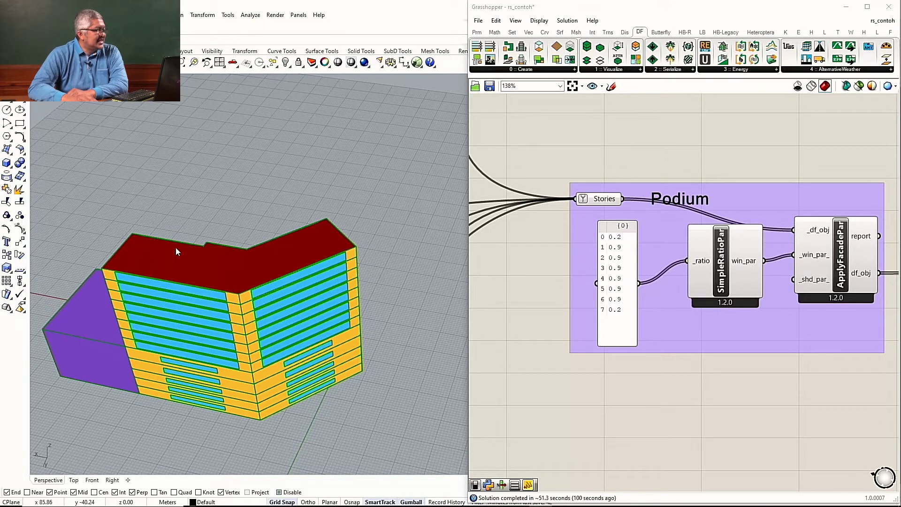
- Examine the podium's glazed facades, its roof terrace and the adjoining purple block in the Rhino viewport
right_drag(330, 356, 305, 249)
scroll(384, 164, up, 5)
scroll(384, 162, up, 3)
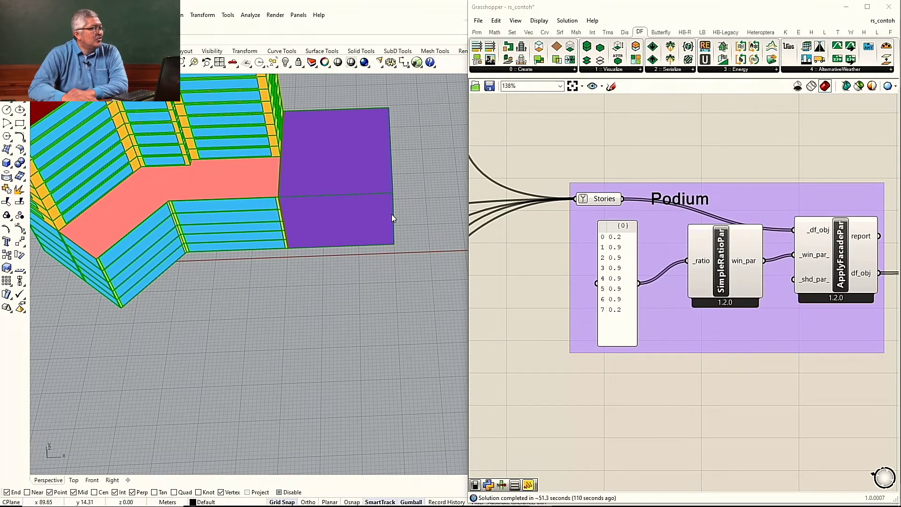
right_drag(392, 214, 339, 198)
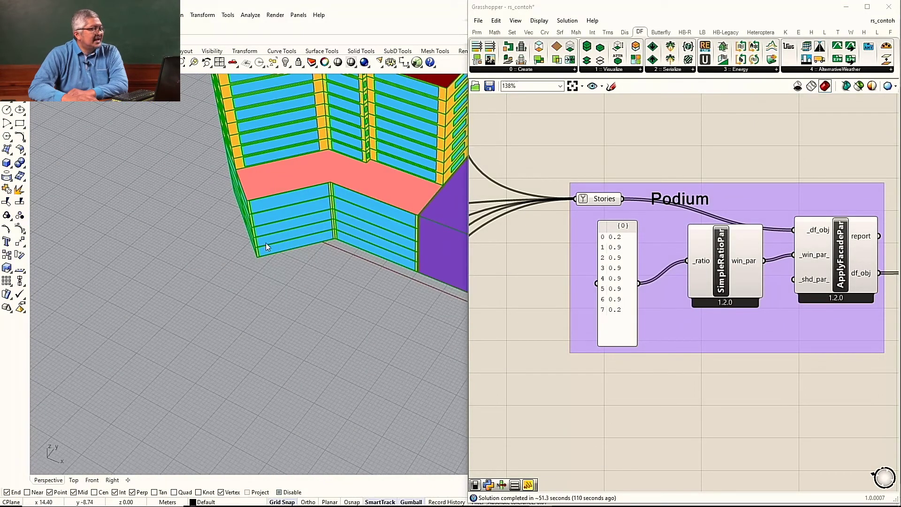
scroll(374, 235, down, 3)
scroll(410, 244, up, 5)
scroll(410, 244, down, 2)
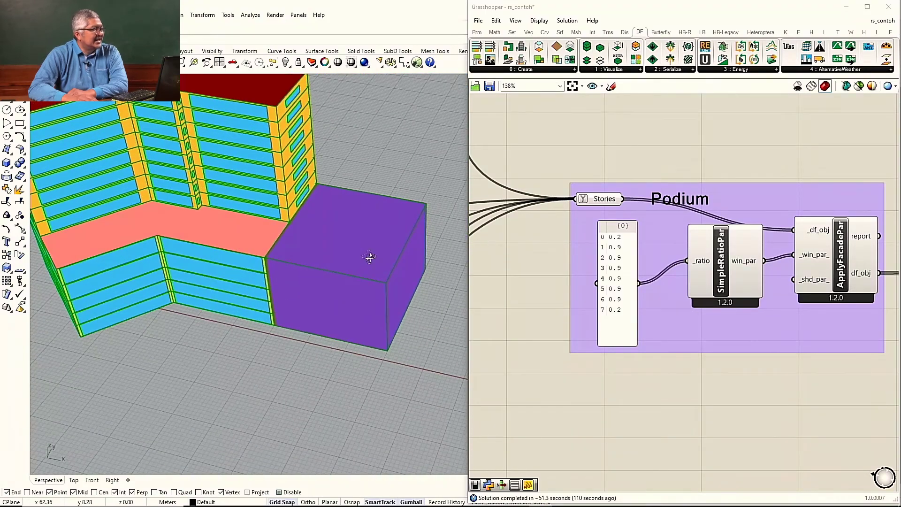
scroll(339, 263, down, 3)
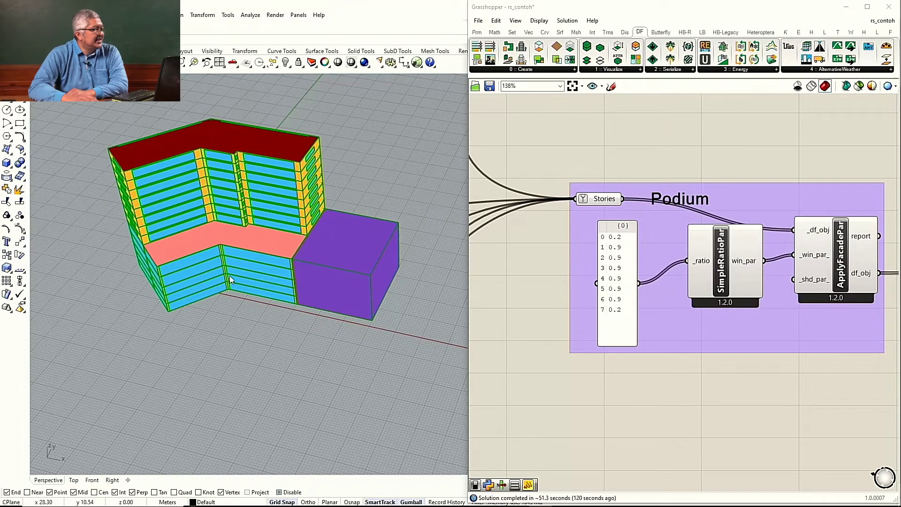
- Inspect the podium's end facade and the tower above it, including an overhead view of the roofs
right_drag(206, 290, 240, 285)
scroll(348, 282, down, 5)
right_drag(349, 283, 274, 337)
scroll(274, 337, down, 6)
scroll(219, 362, up, 10)
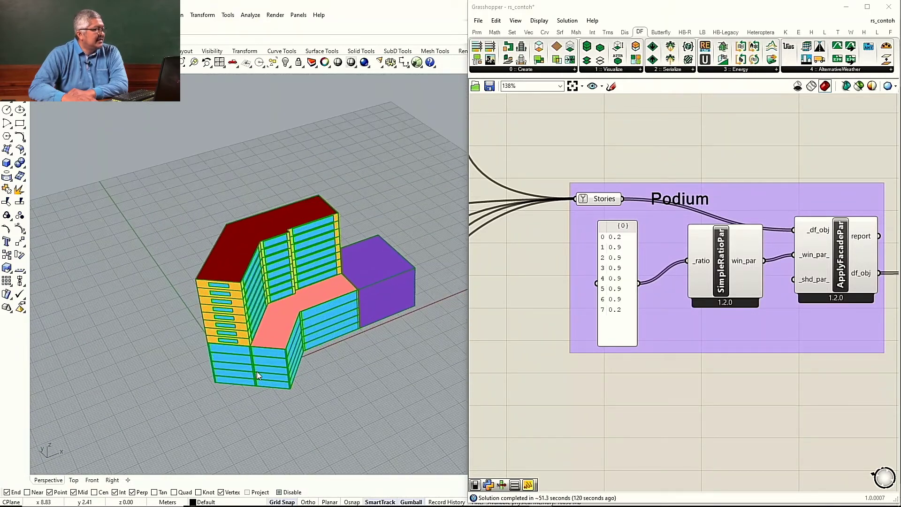
right_drag(257, 371, 373, 247)
scroll(373, 249, down, 2)
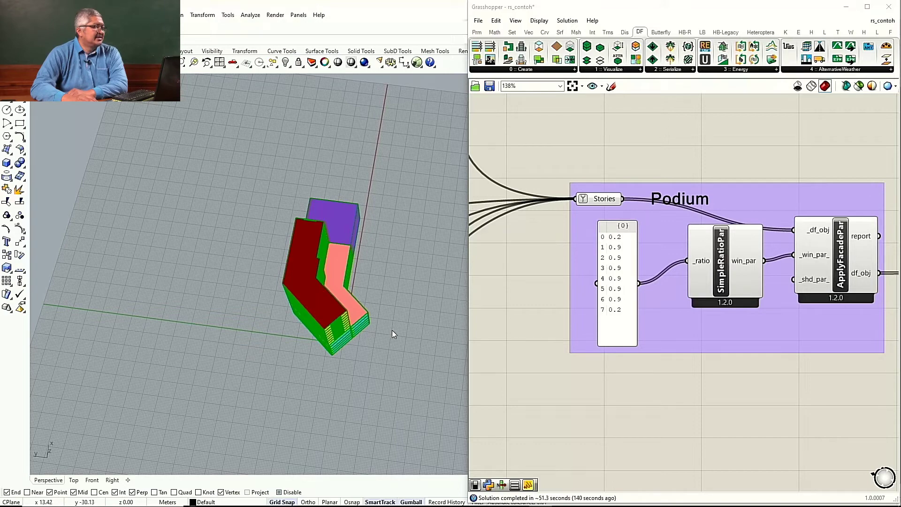
- Check the hospital's opposite facades against the Podium window ratio list by viewing the Rhino model from both sides
right_drag(343, 298, 373, 280)
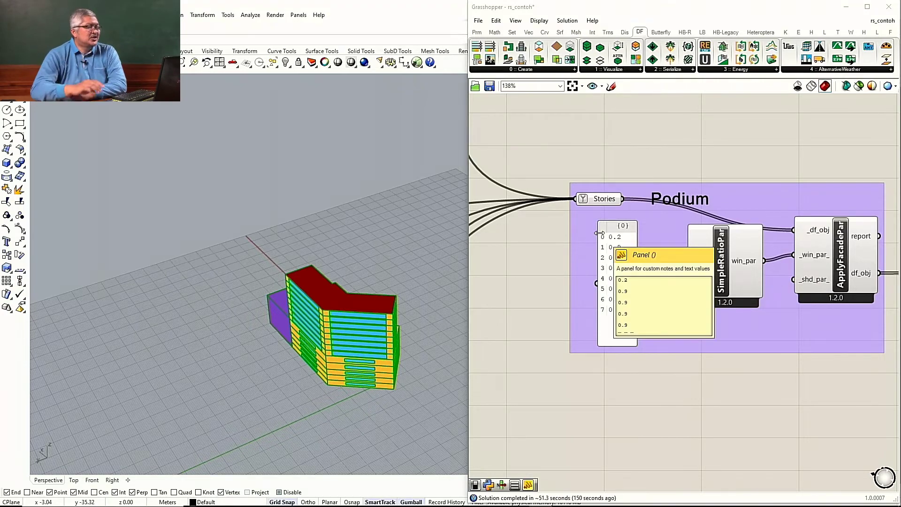
right_drag(401, 311, 265, 291)
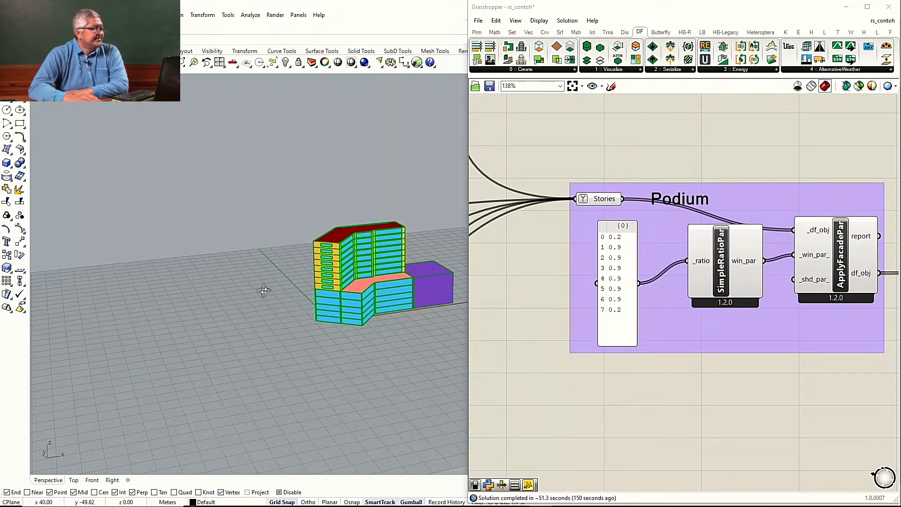
scroll(235, 309, down, 7)
scroll(356, 283, up, 5)
scroll(247, 291, up, 6)
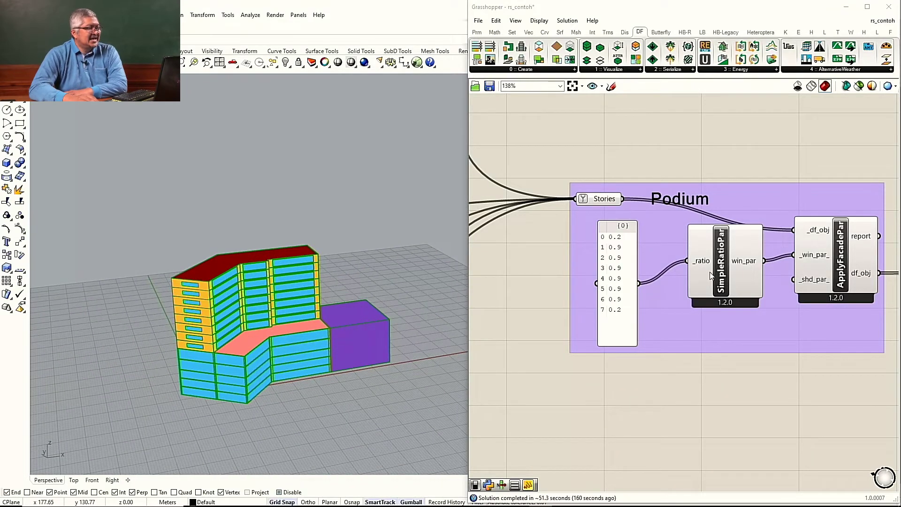
scroll(747, 304, down, 2)
right_drag(228, 264, 215, 280)
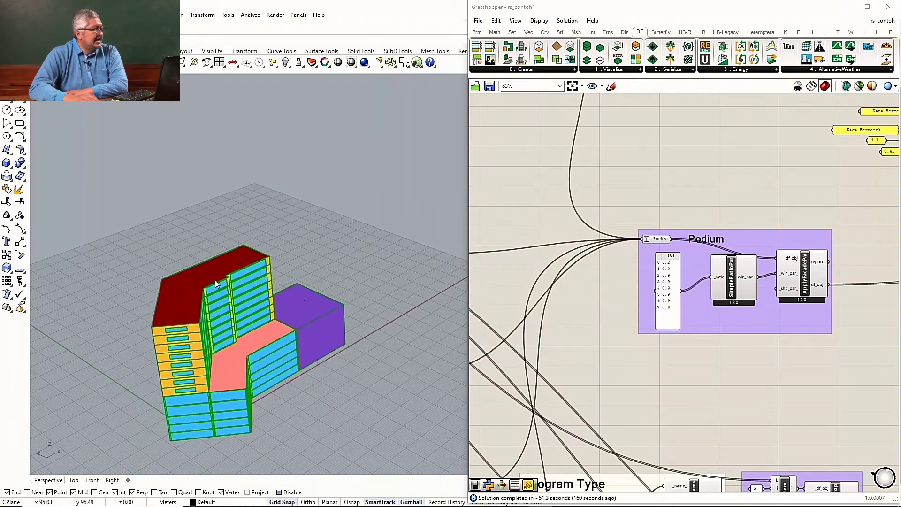
scroll(191, 294, up, 7)
scroll(326, 227, down, 6)
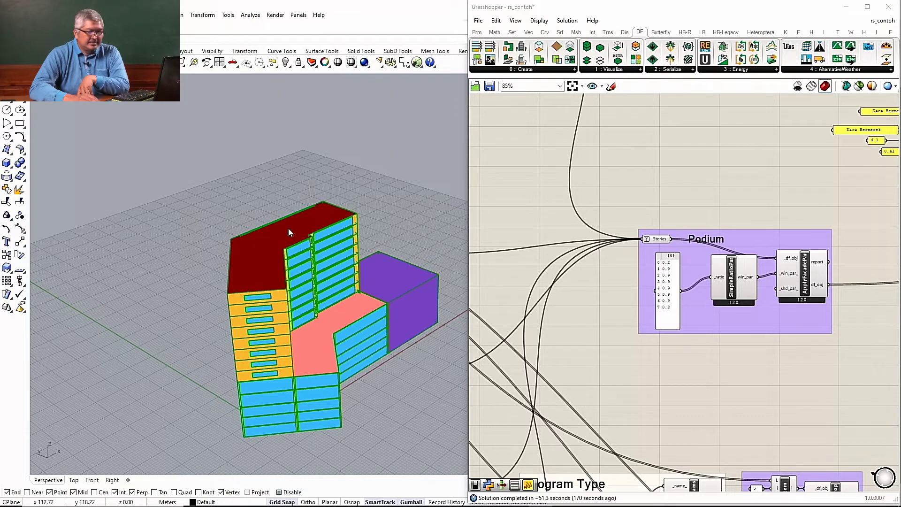
right_drag(290, 229, 290, 206)
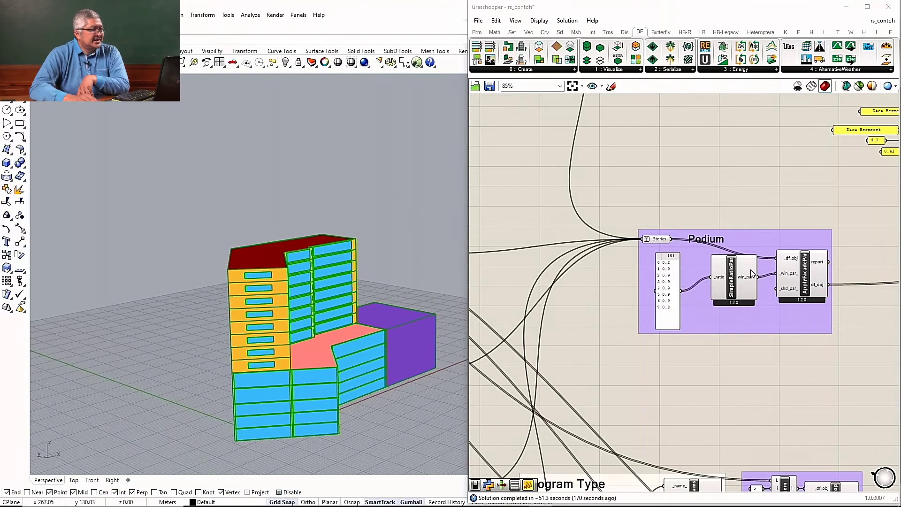
- Locate the TopBottom component in the Create Hospital Building group and inspect the model's roofs and ground-floor underside in Rhino
scroll(764, 282, down, 4)
scroll(764, 283, down, 6)
scroll(666, 266, up, 12)
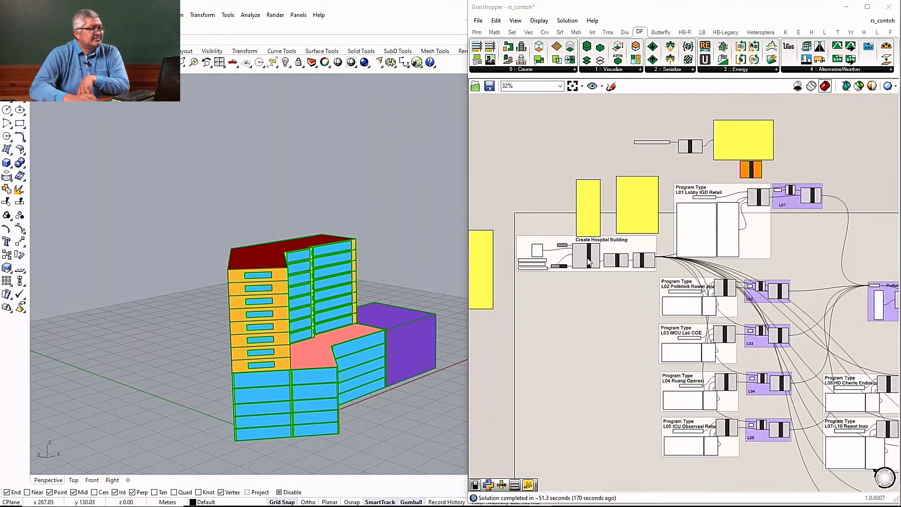
scroll(626, 267, up, 3)
right_drag(263, 262, 267, 302)
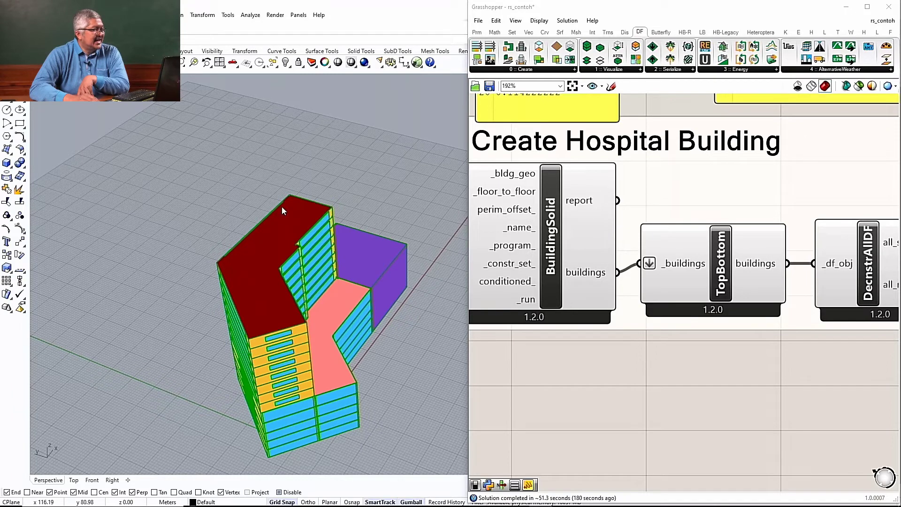
right_drag(309, 393, 271, 274)
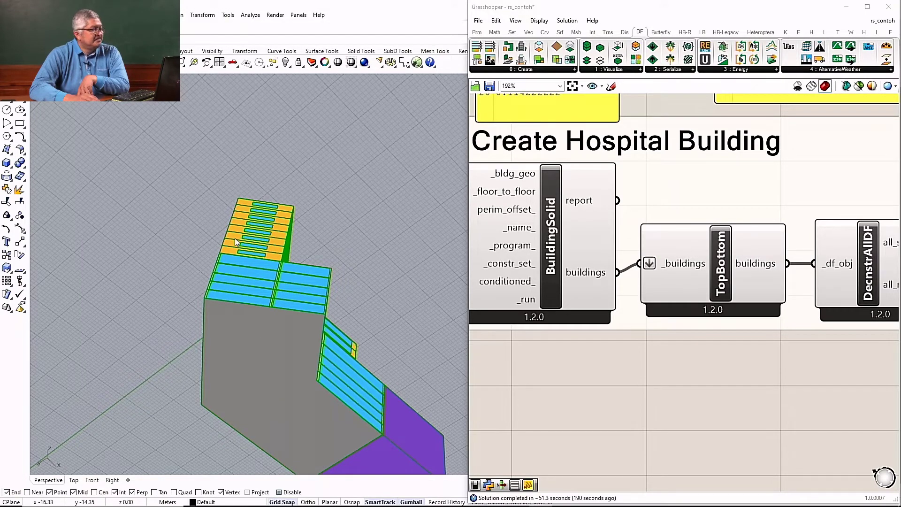
right_drag(250, 229, 232, 359)
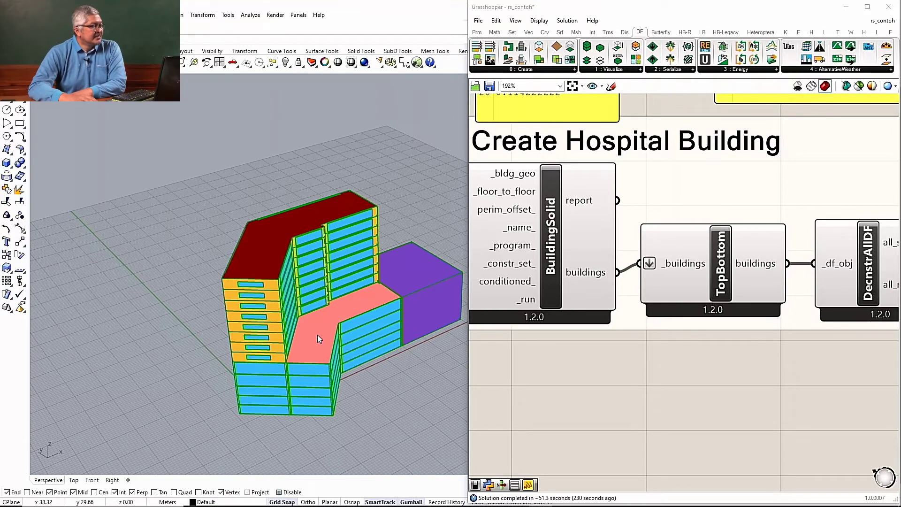
scroll(330, 339, up, 2)
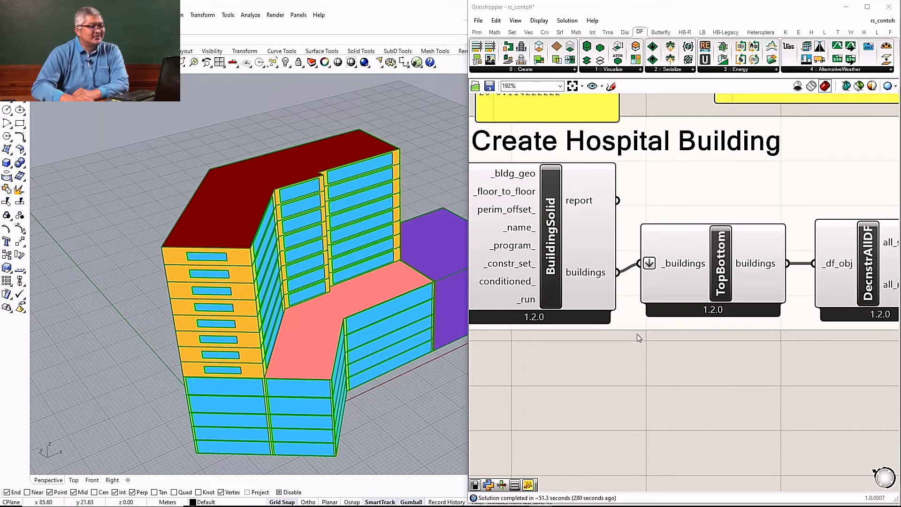
- Select the TopBottom component between BuildingSolid and DecnstrAllDF, shifting it slightly on the canvas
scroll(720, 288, up, 2)
scroll(720, 287, down, 3)
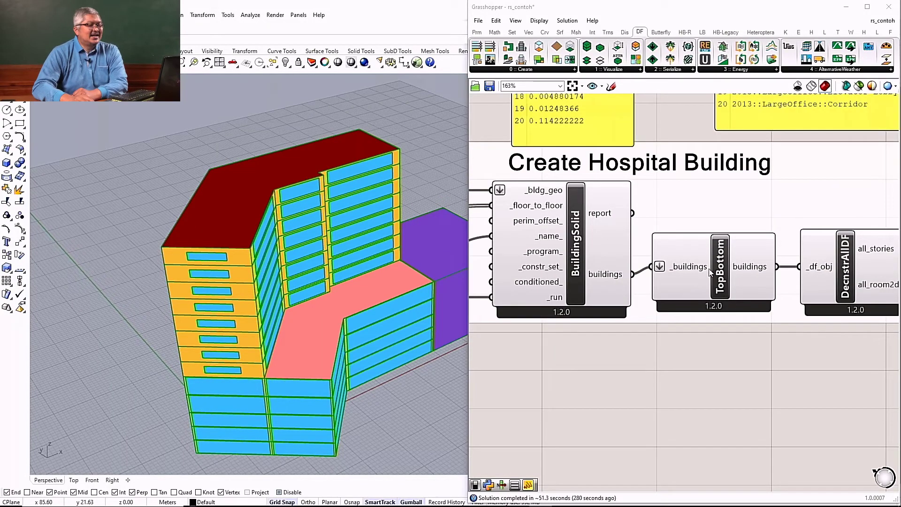
mouse_move(723, 269)
mouse_down()
mouse_move(729, 281)
mouse_move(717, 274)
mouse_up()
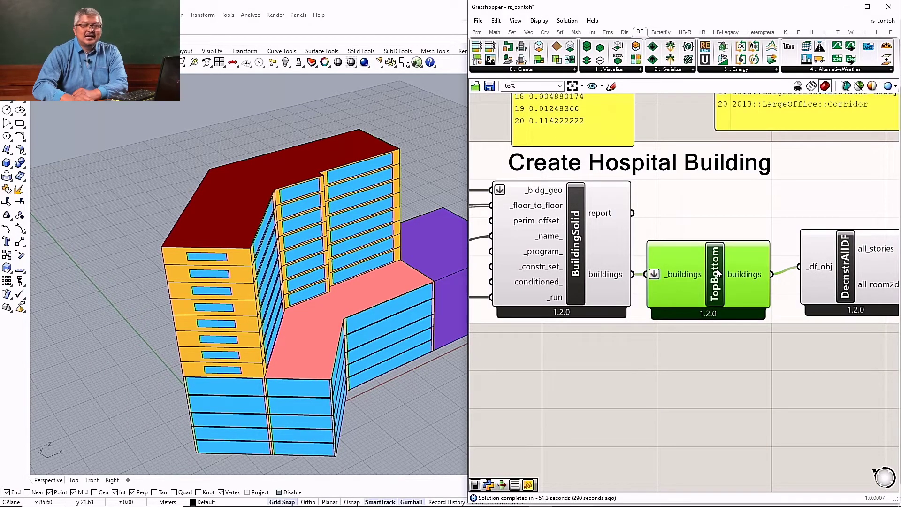
mouse_move(718, 273)
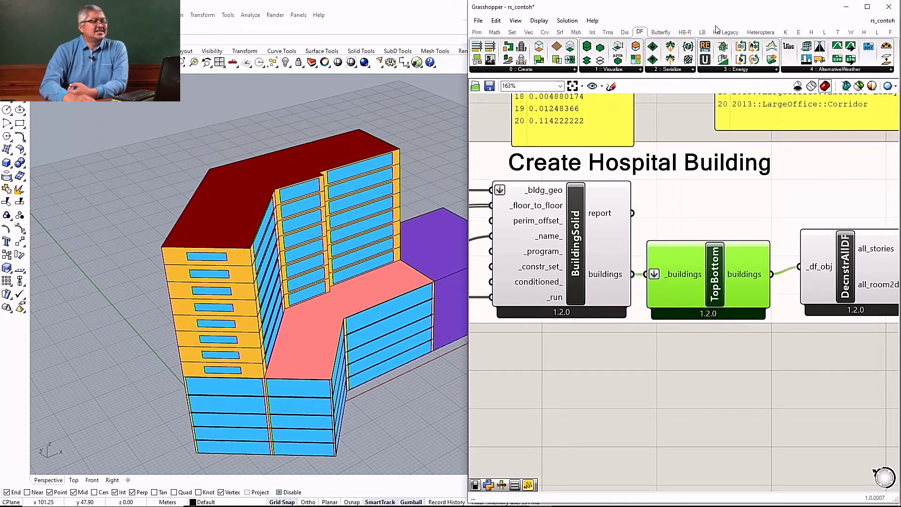
- Maximize the Grasshopper window and show the entire hospital definition on the canvas
click(867, 7)
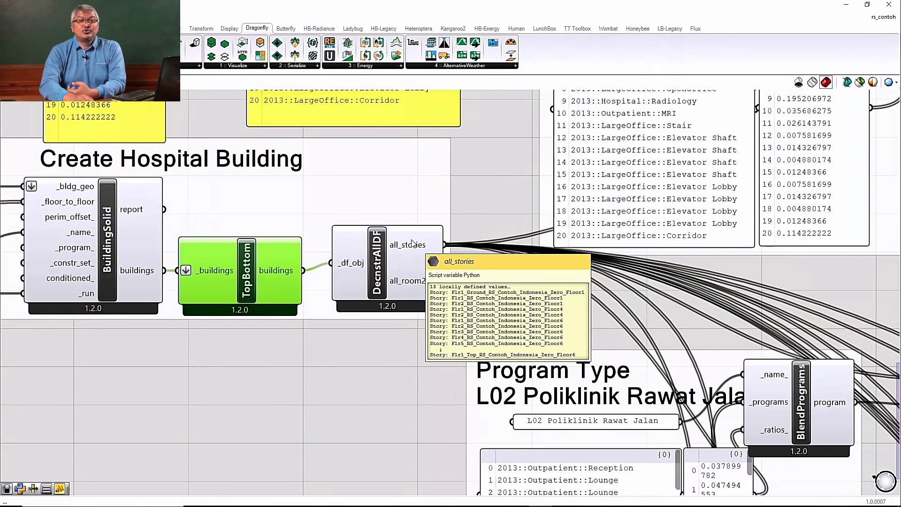
scroll(415, 203, down, 2)
scroll(415, 203, down, 5)
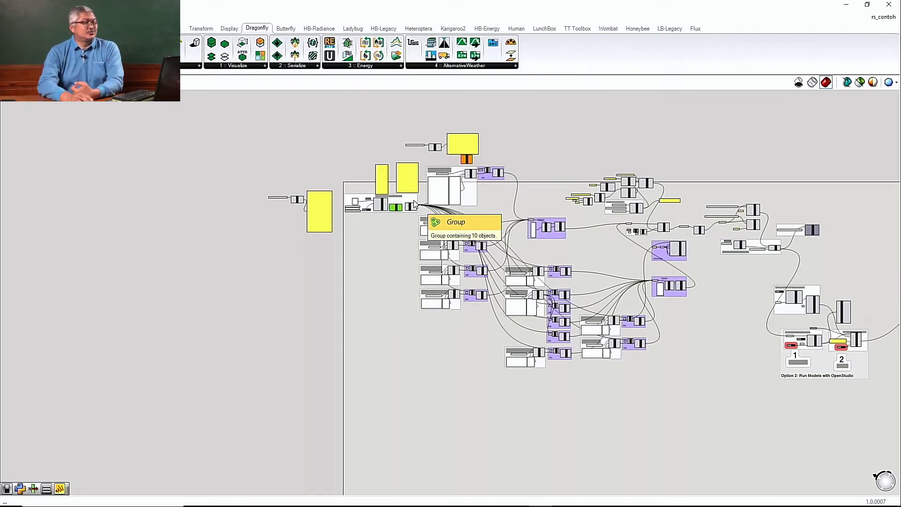
scroll(212, 226, down, 2)
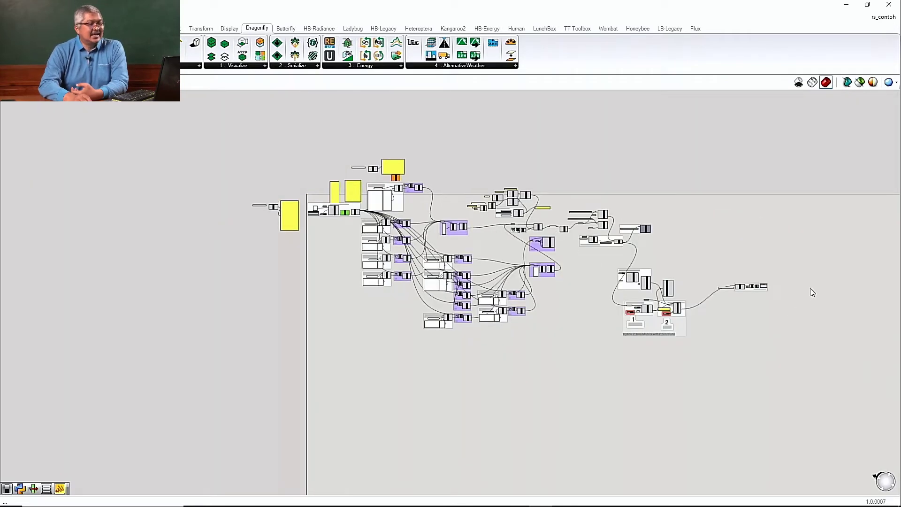
- Locate the Import Tabular Data group and examine its ReadTable chain and the EUI (kWh/m2) panel
scroll(747, 291, up, 8)
scroll(678, 286, up, 2)
click(591, 320)
mouse_move(590, 317)
mouse_down()
mouse_move(565, 333)
mouse_move(627, 293)
mouse_move(571, 302)
mouse_move(600, 316)
mouse_up()
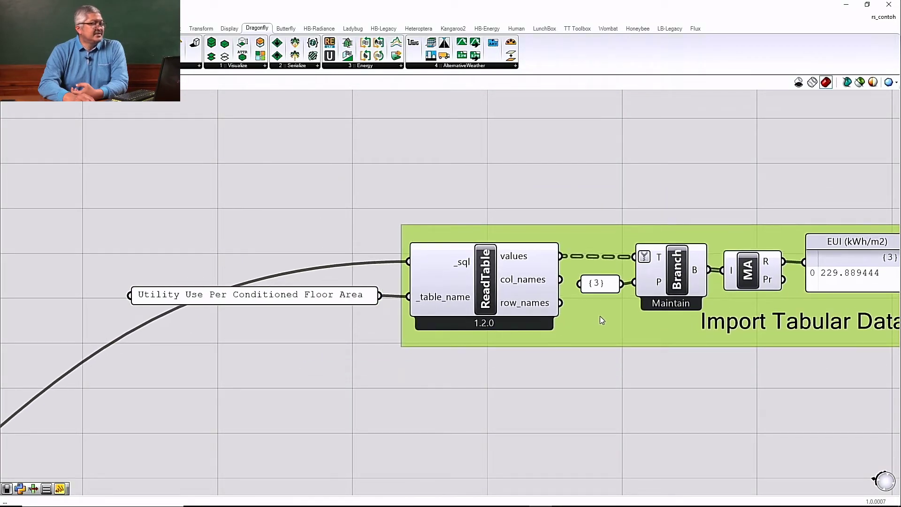
scroll(165, 263, down, 3)
scroll(494, 273, up, 2)
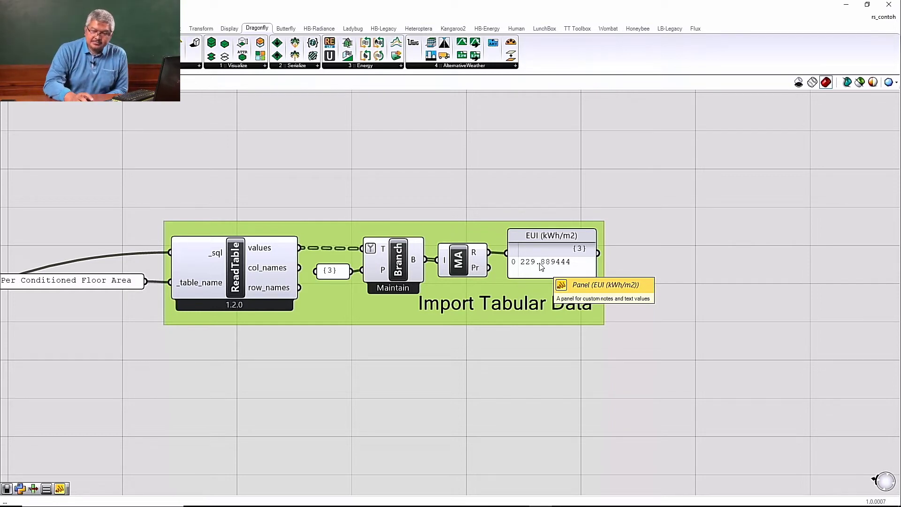
scroll(622, 255, down, 2)
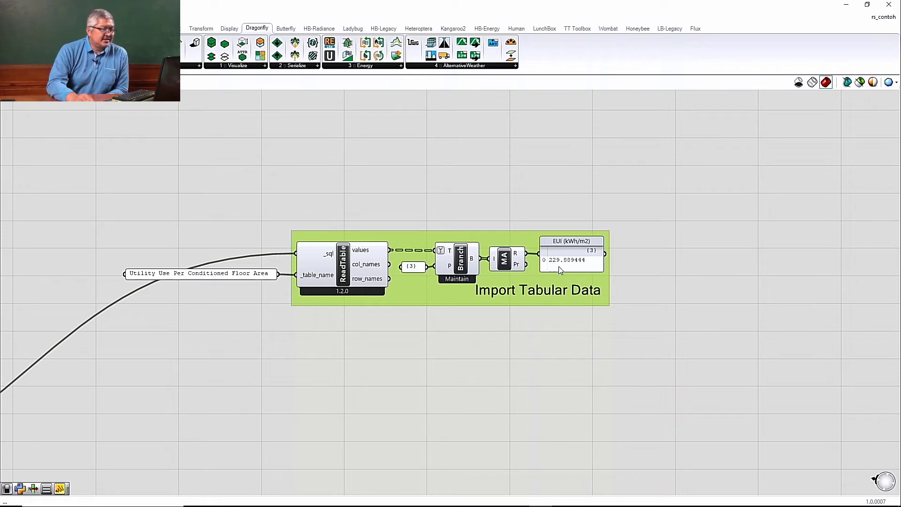
- Review the overall definition and examine the Podium window ratios alongside the Construction Set and window material components
scroll(634, 309, down, 6)
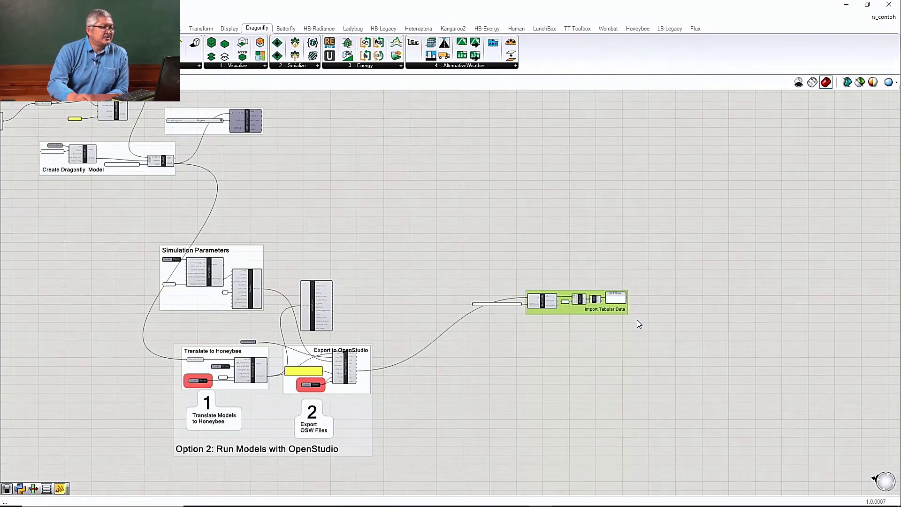
scroll(646, 354, down, 2)
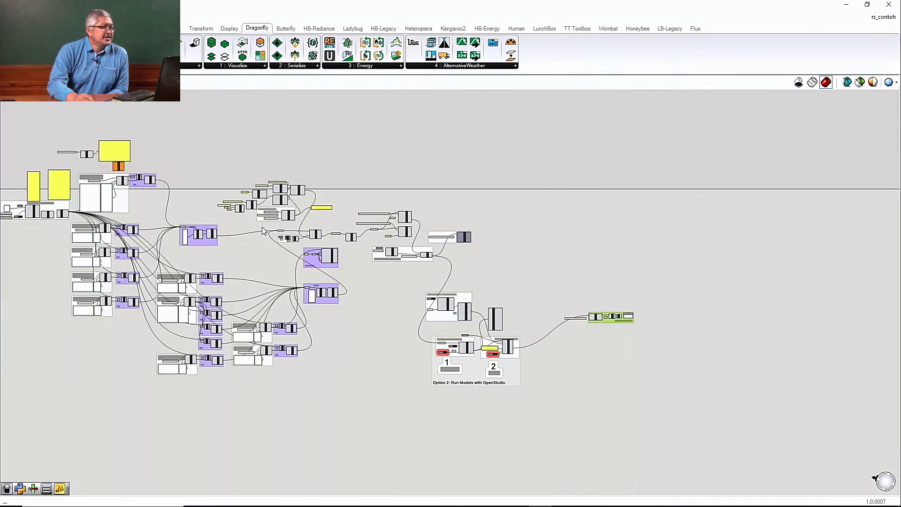
scroll(280, 229, up, 5)
scroll(289, 262, down, 1)
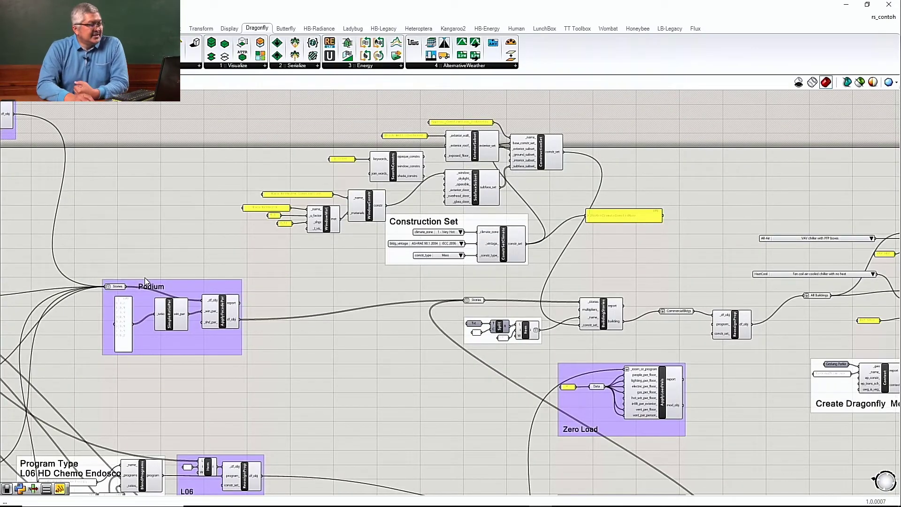
scroll(144, 277, up, 3)
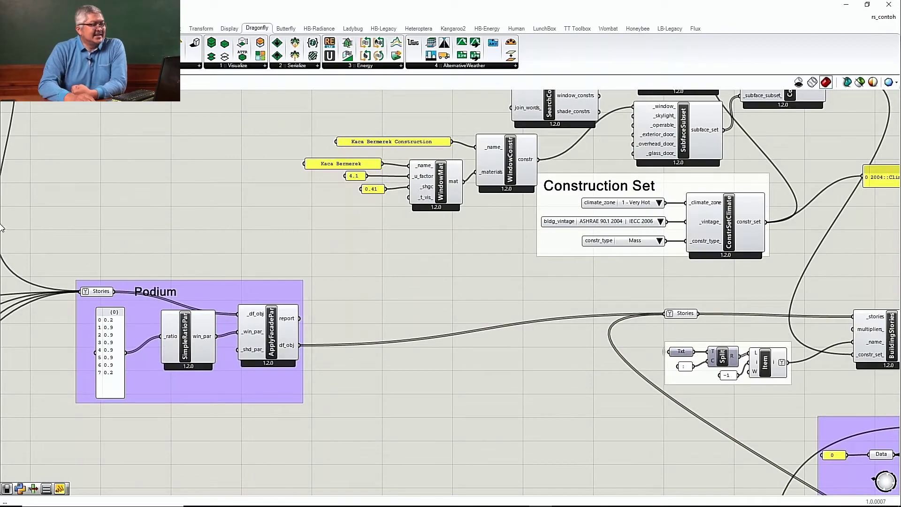
scroll(188, 261, down, 3)
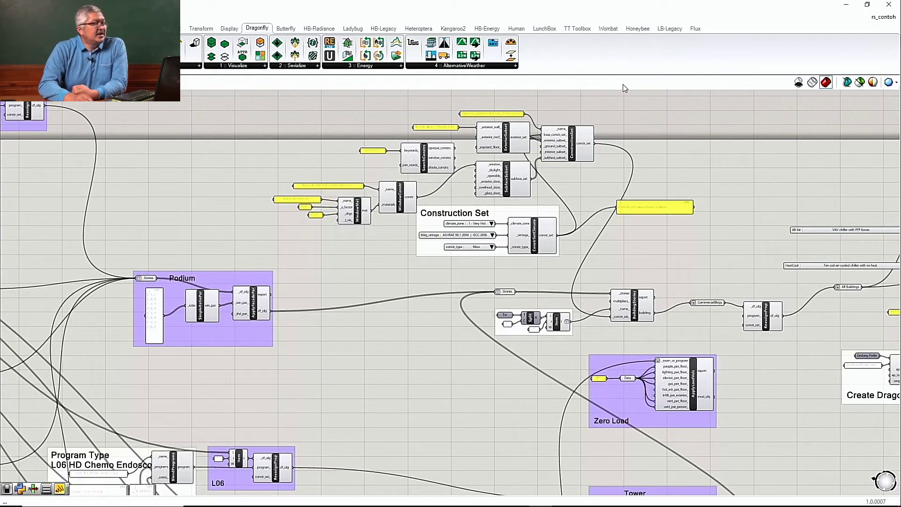
- Select the BuildingStories component below the Construction Set group and shift it slightly down on the canvas
scroll(639, 114, up, 2)
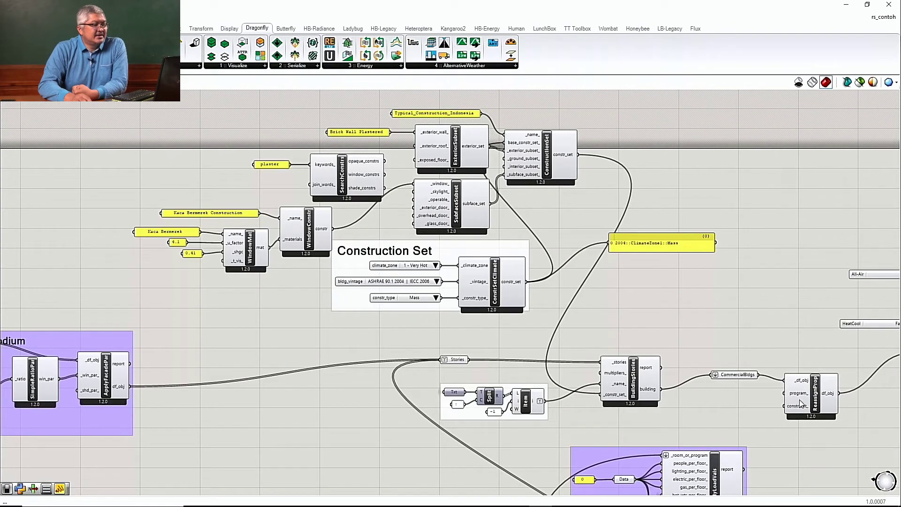
click(638, 394)
mouse_move(637, 394)
mouse_down()
mouse_move(677, 355)
mouse_move(668, 397)
mouse_move(663, 369)
mouse_move(642, 395)
mouse_move(643, 411)
mouse_up()
- Shift the Construction Set group slightly on the canvas and examine its climate zone, vintage and construction type inputs
scroll(494, 267, up, 2)
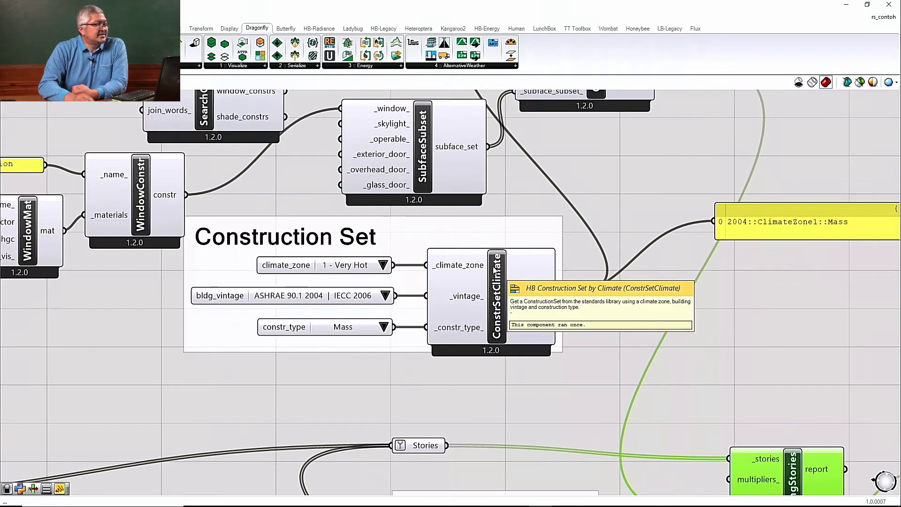
drag(452, 242, 467, 251)
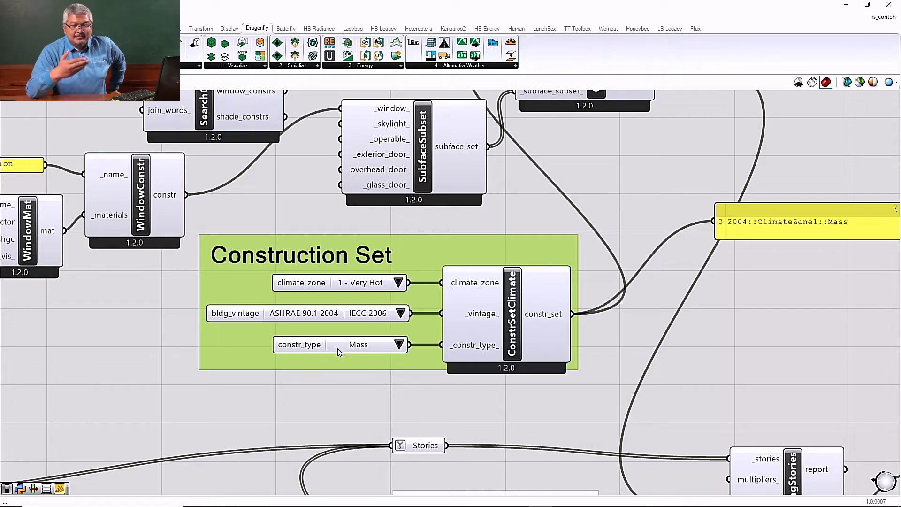
scroll(496, 336, down, 2)
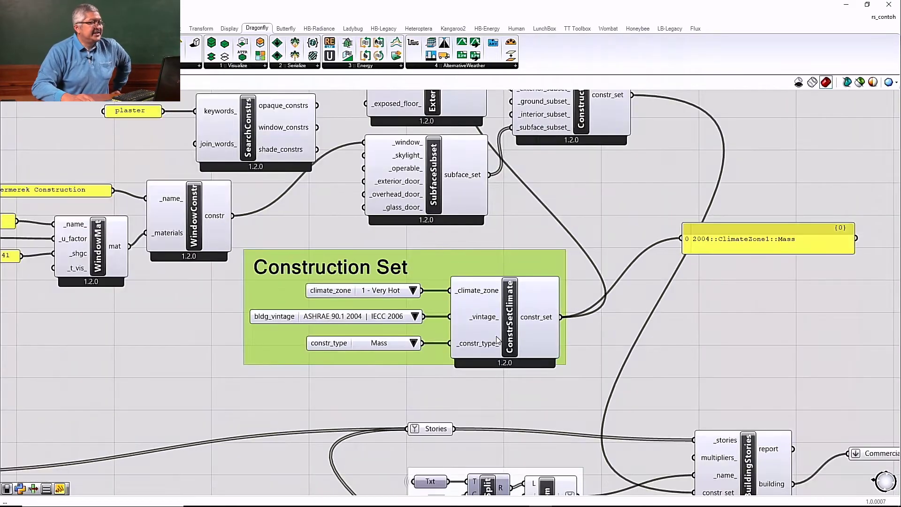
scroll(497, 336, down, 1)
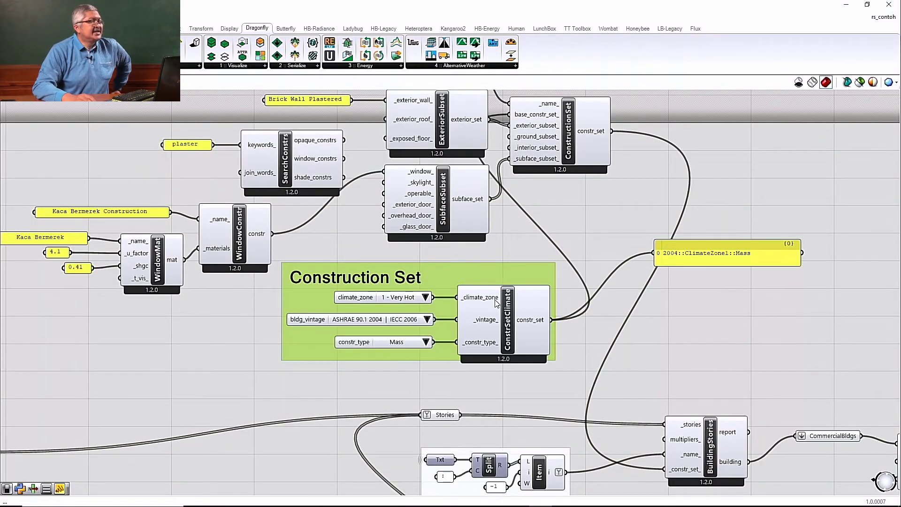
scroll(496, 303, down, 3)
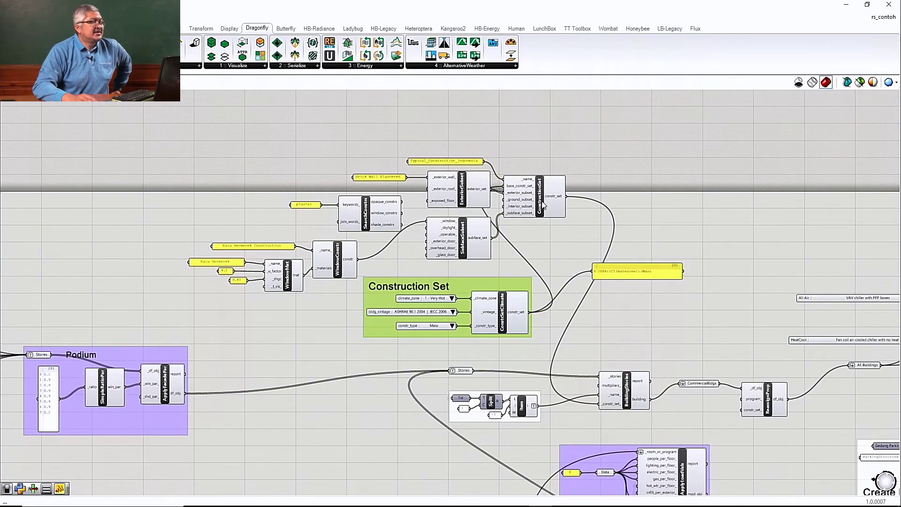
- Reposition the ConstructionSet component and the Typical_Construction_Indonesia panel feeding its name input
scroll(543, 205, up, 2)
click(596, 201)
drag(596, 201, 619, 197)
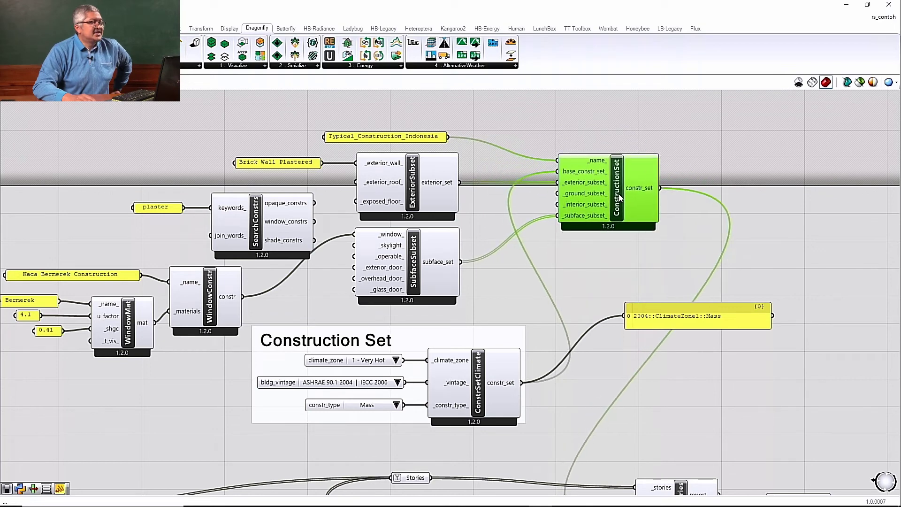
mouse_move(400, 137)
mouse_down()
mouse_move(465, 135)
mouse_move(402, 133)
mouse_up()
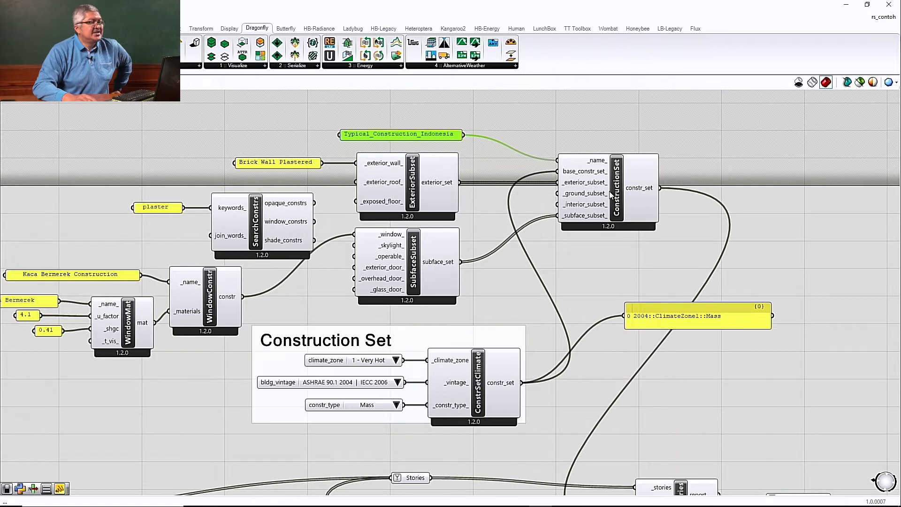
drag(620, 197, 586, 174)
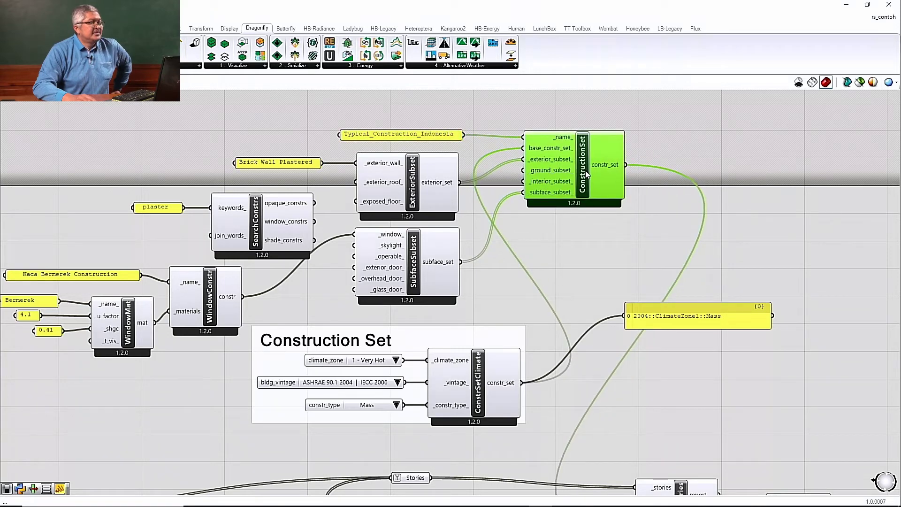
drag(585, 170, 605, 178)
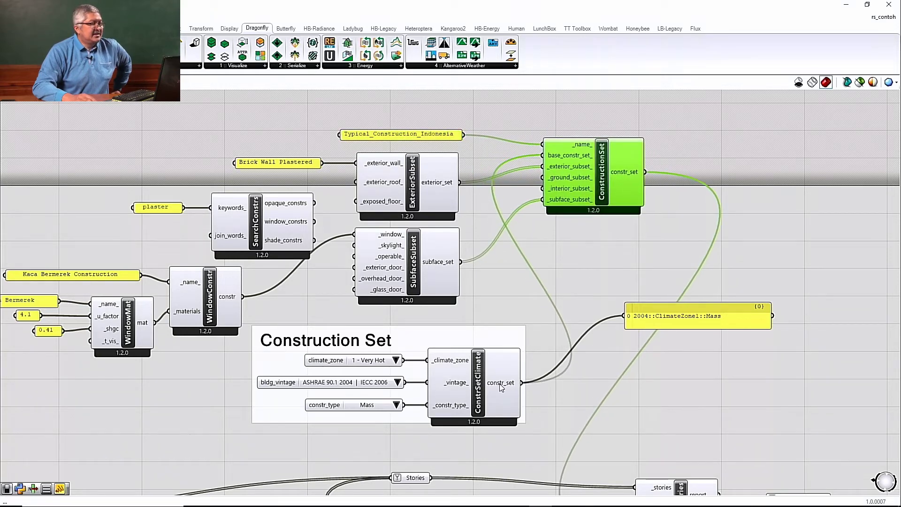
mouse_move(499, 388)
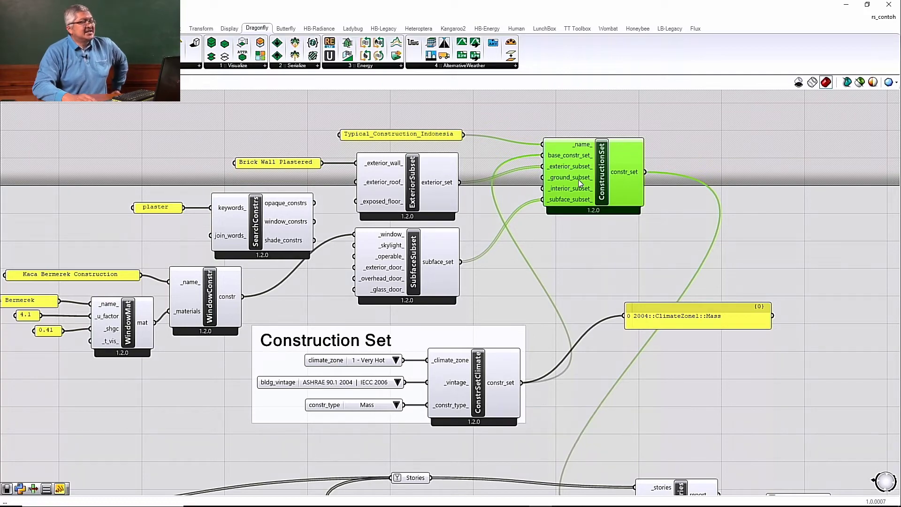
drag(603, 183, 591, 174)
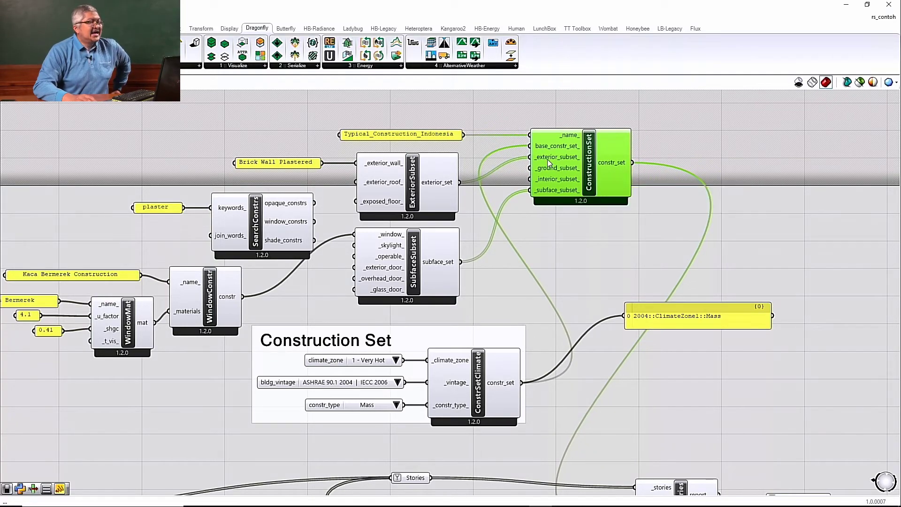
- Examine the subset inputs of the ConstructionSet component, then widen and select the Brick Wall Plastered panel feeding ExteriorSubset
scroll(548, 159, up, 2)
mouse_move(554, 156)
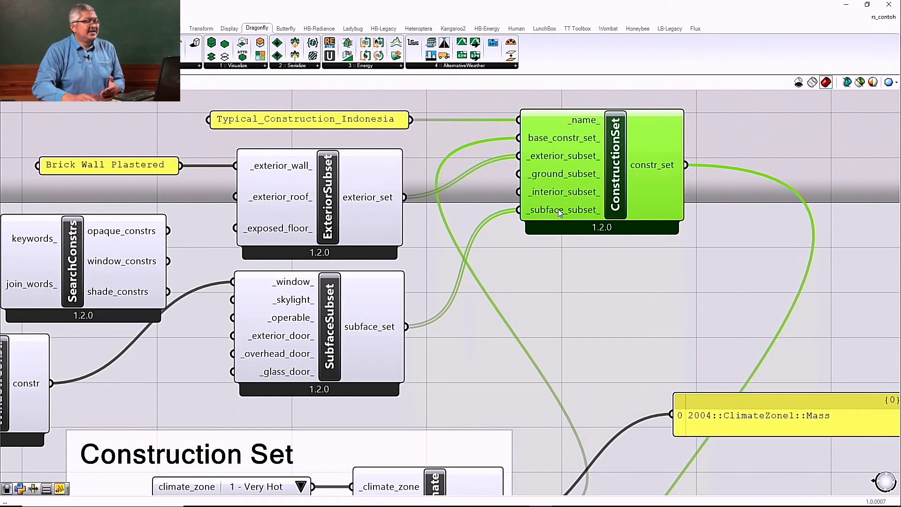
mouse_move(558, 209)
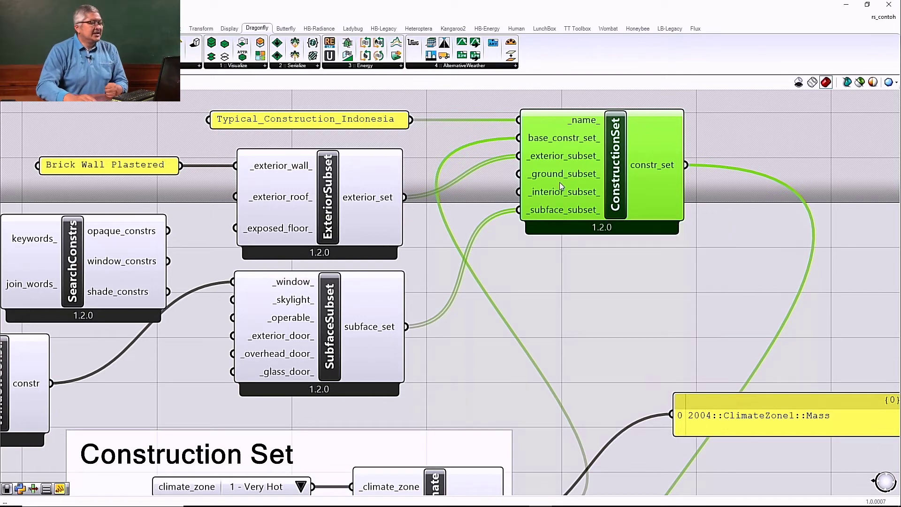
scroll(560, 181, down, 2)
scroll(353, 183, up, 2)
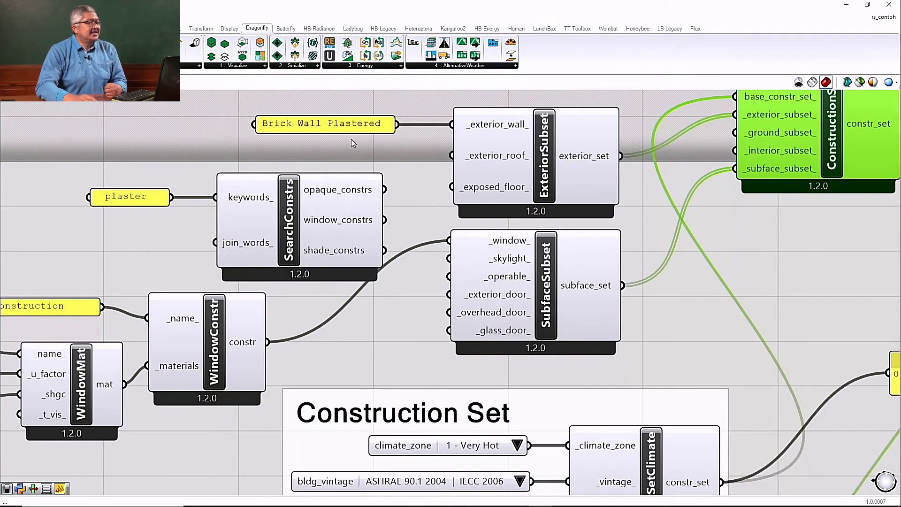
mouse_move(301, 128)
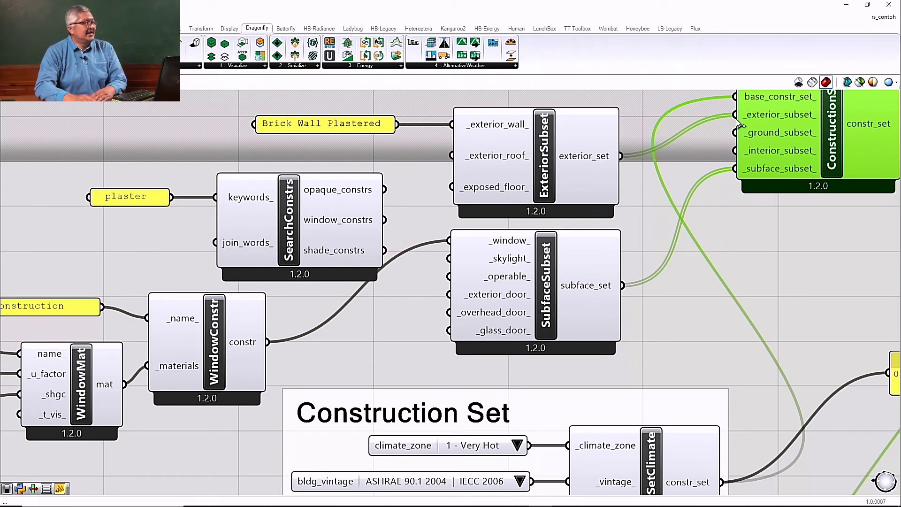
drag(257, 126, 226, 126)
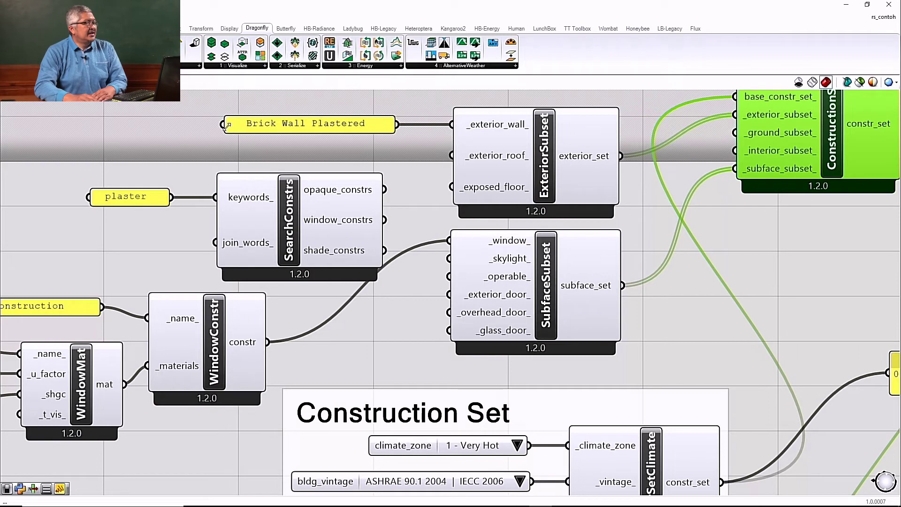
click(264, 126)
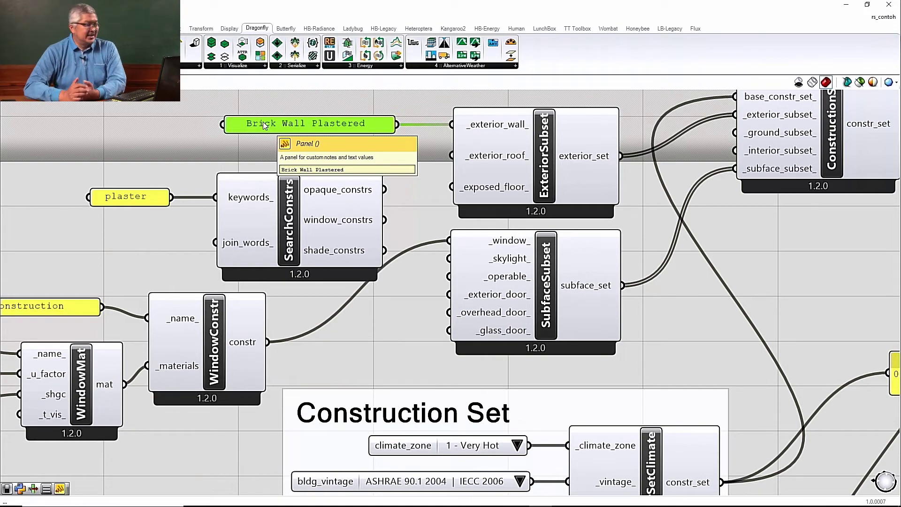
- Select the SubfaceSubset component and shift it slightly down below ExteriorSubset
scroll(318, 170, down, 3)
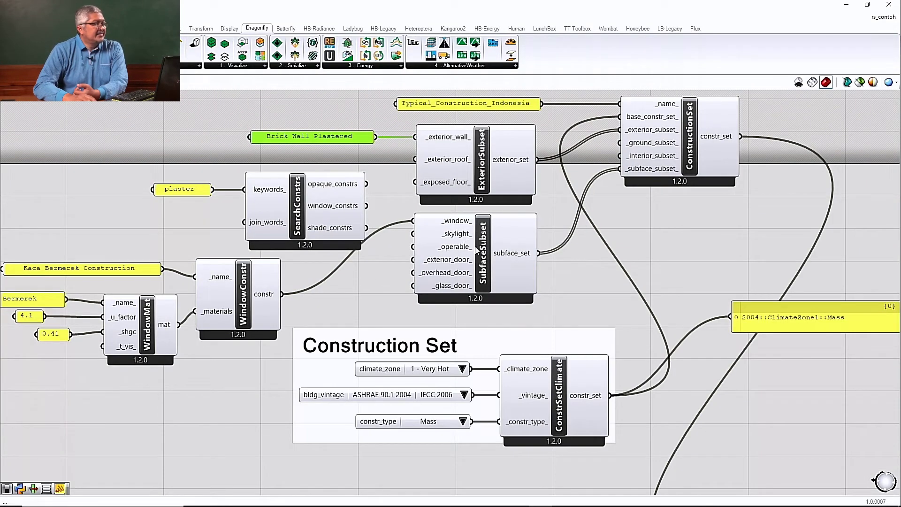
click(474, 274)
mouse_move(474, 275)
mouse_down()
mouse_move(487, 279)
mouse_move(476, 280)
mouse_up()
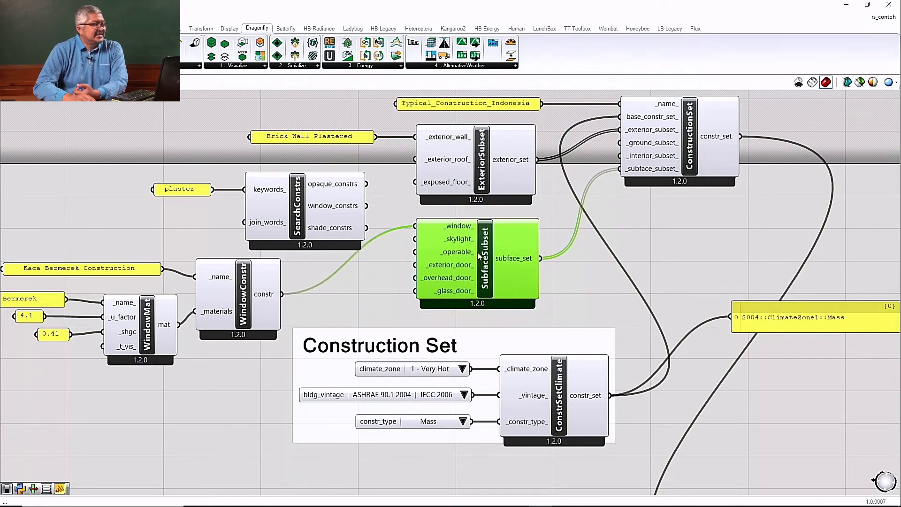
- Examine the Kaca Bermerek window material and construction chain that feeds the window input of SubfaceSubset
scroll(488, 241, down, 3)
scroll(258, 302, up, 6)
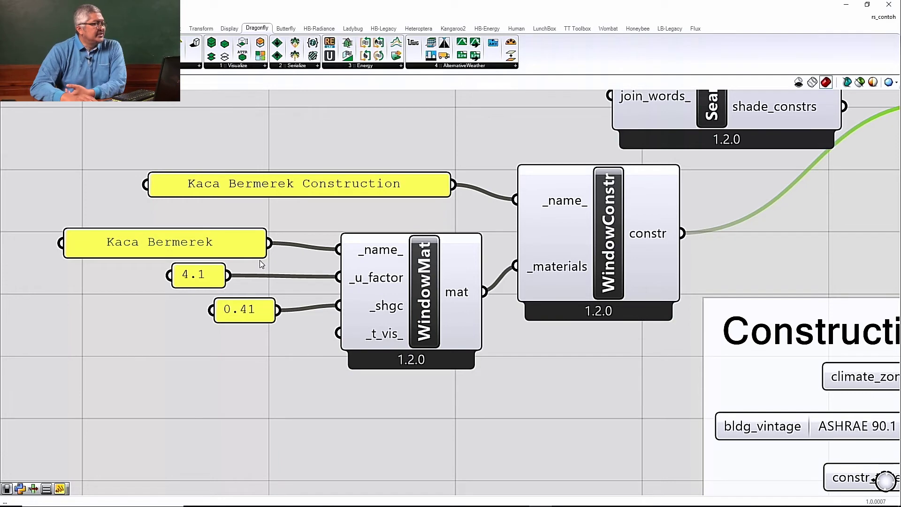
scroll(124, 282, down, 2)
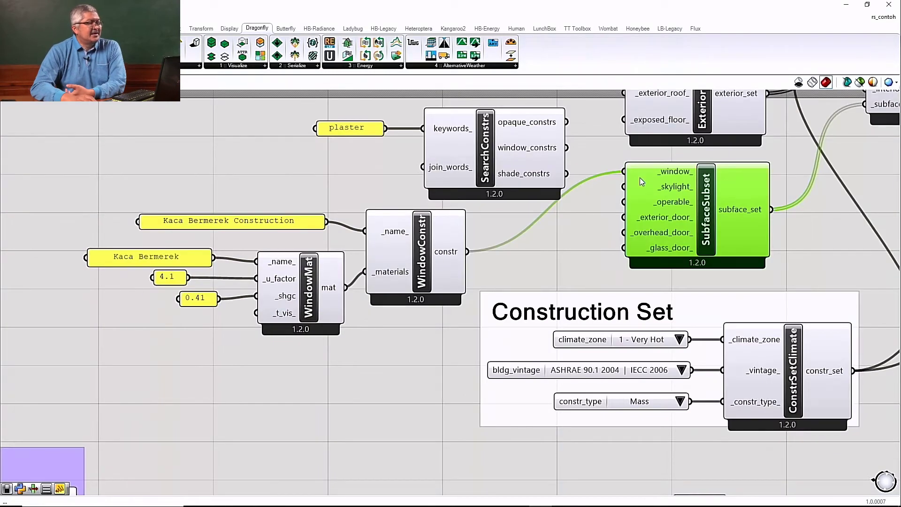
mouse_move(398, 240)
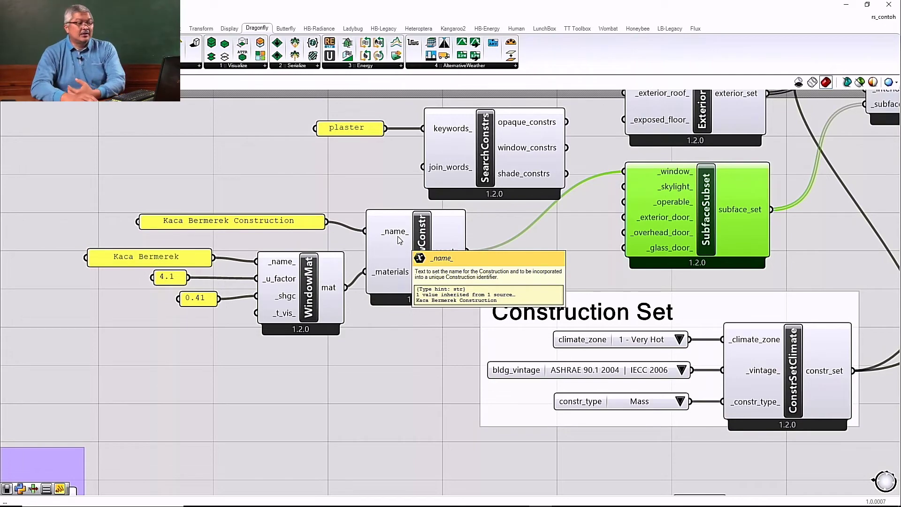
scroll(273, 225, down, 2)
scroll(395, 193, down, 2)
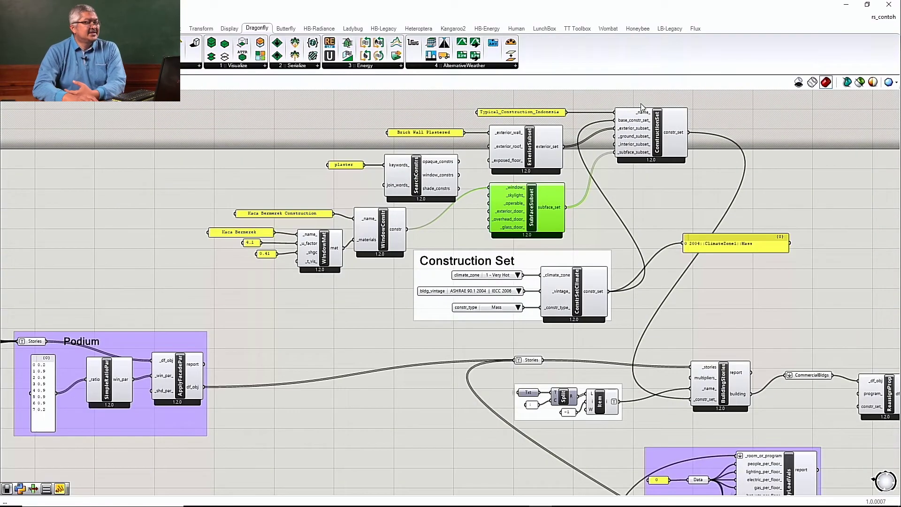
scroll(511, 114, up, 2)
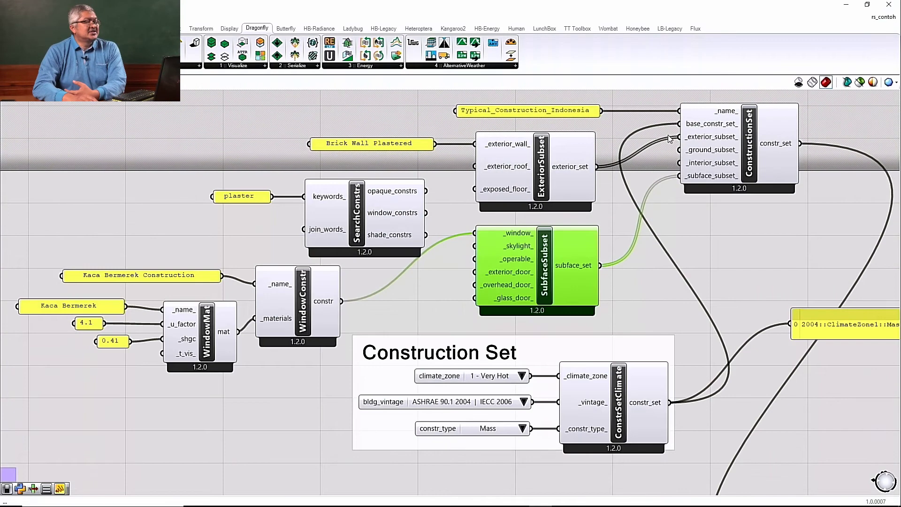
- Follow the construction set wire to the BuildingStories component, select it and move it slightly up
scroll(674, 135, down, 2)
scroll(816, 384, up, 4)
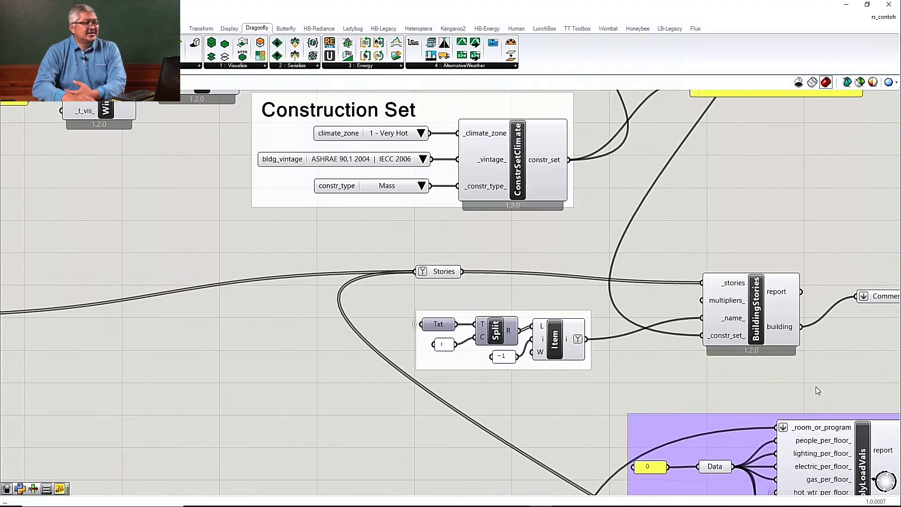
click(744, 292)
drag(745, 292, 758, 268)
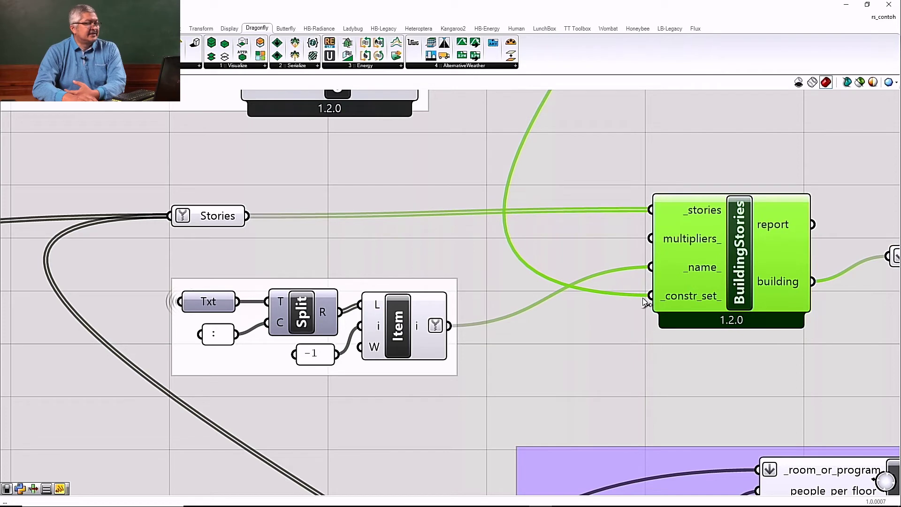
- Locate the Create Hospital Building group and examine the RS_Contoh name panels beside the BuildingSolid component
scroll(436, 256, down, 3)
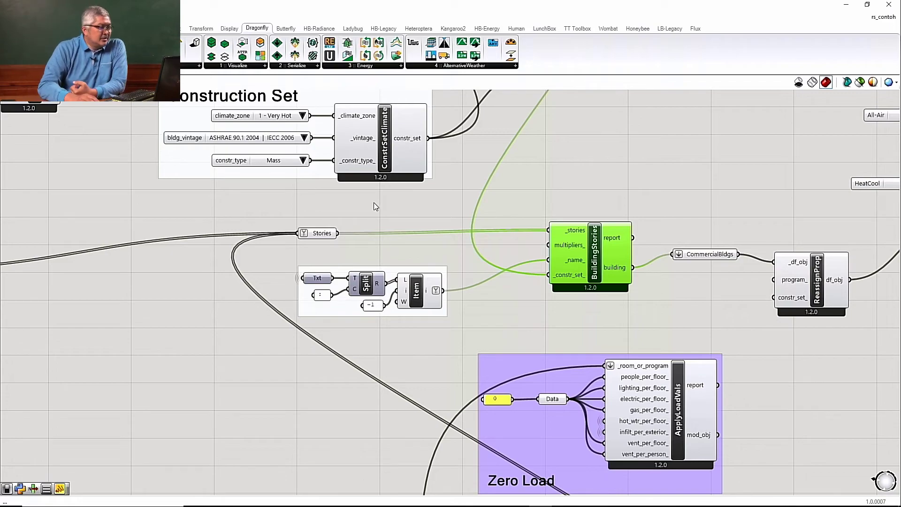
scroll(364, 216, down, 2)
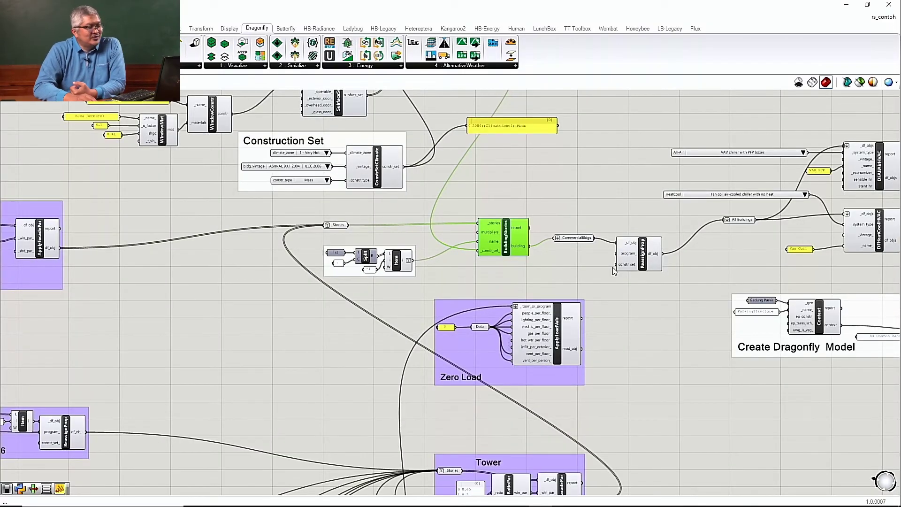
scroll(643, 314, down, 4)
scroll(177, 238, up, 7)
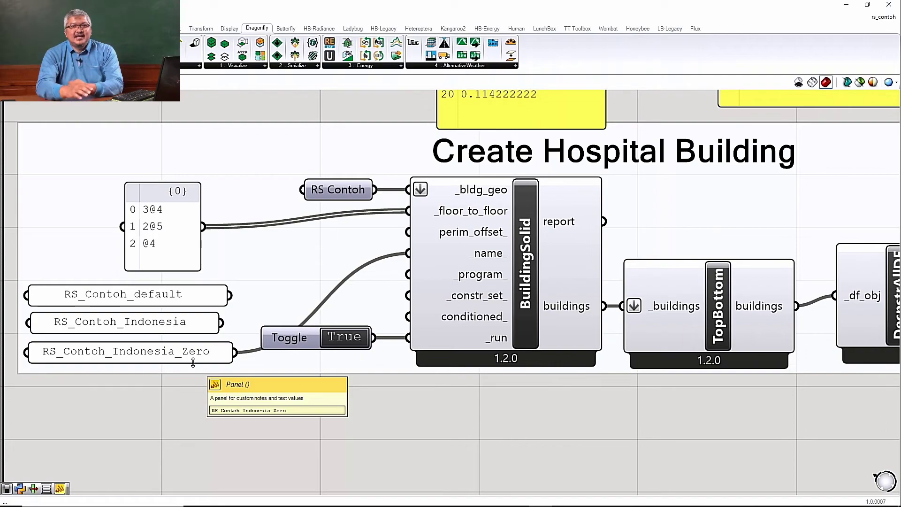
scroll(173, 212, down, 10)
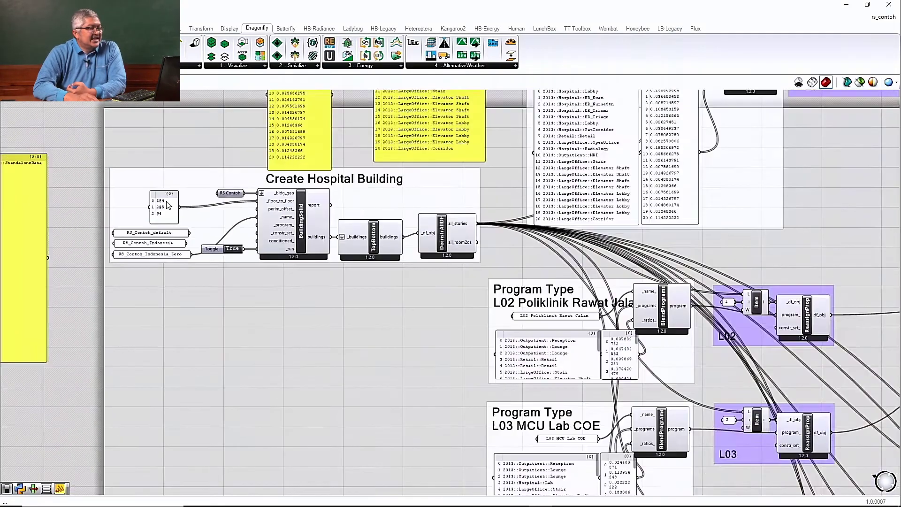
- Examine the Tower window ratios, the L12 Office Auditorium program and the connections into the Zero Load group
scroll(704, 314, down, 3)
scroll(713, 327, up, 6)
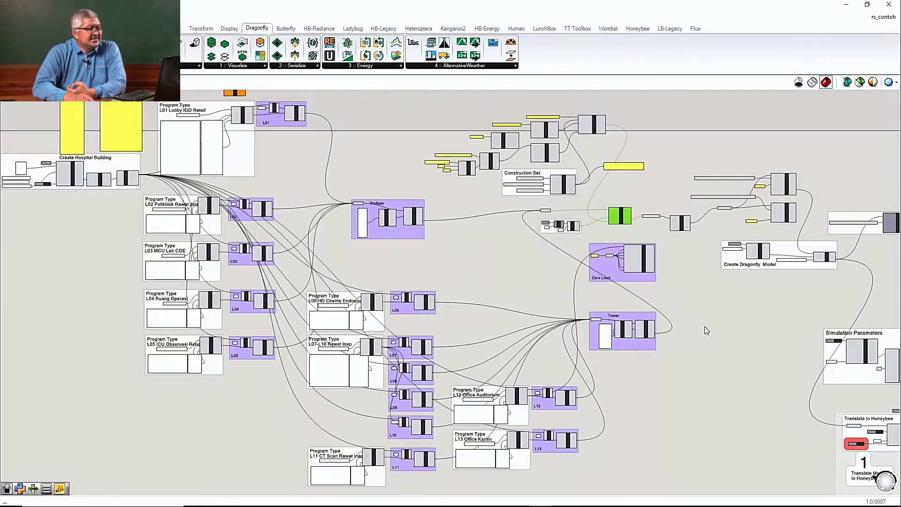
scroll(601, 237, up, 4)
scroll(556, 211, down, 4)
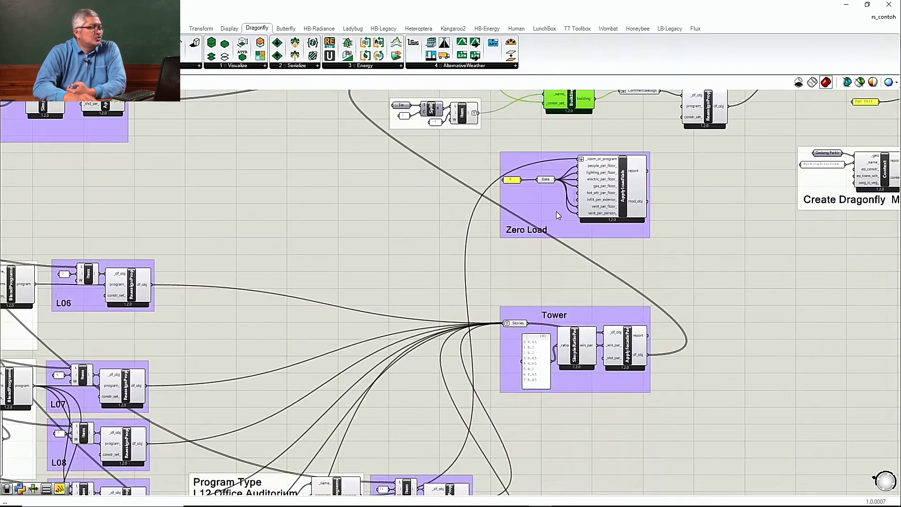
scroll(455, 426, up, 4)
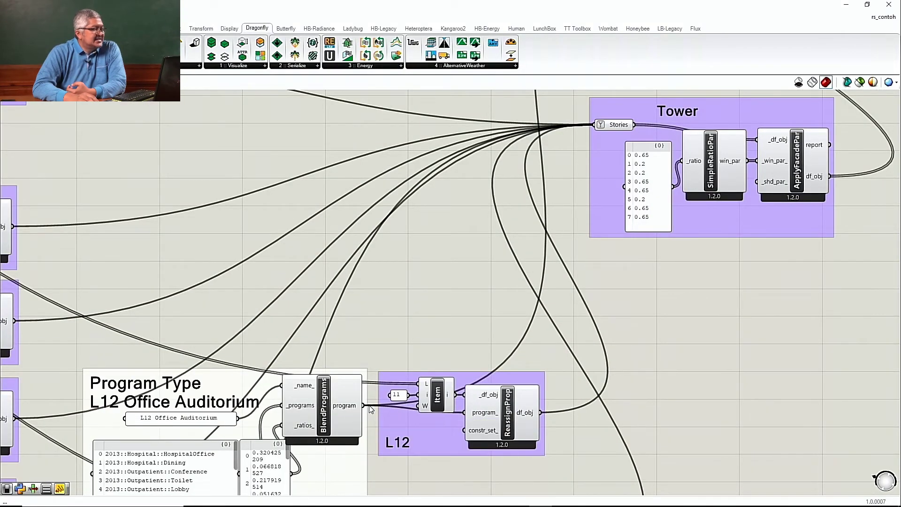
scroll(389, 405, down, 4)
scroll(569, 170, up, 5)
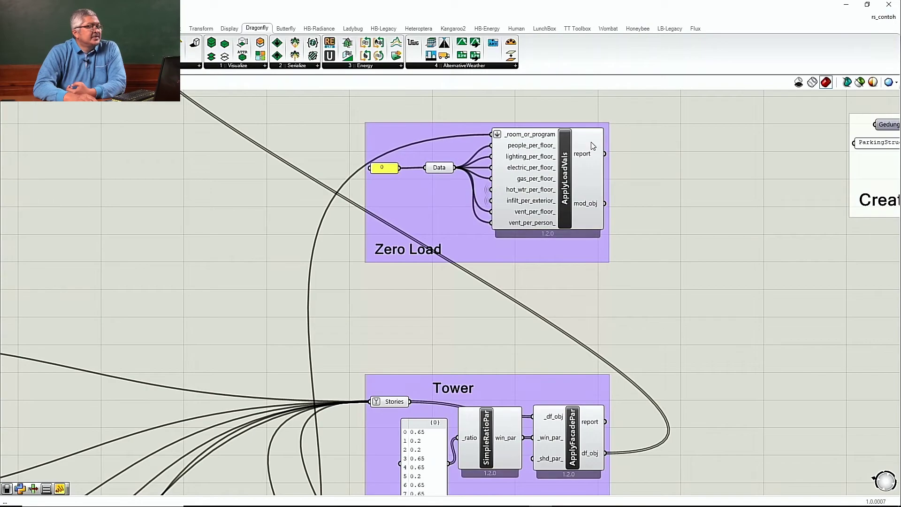
- Inspect ApplyLoadVals in the Zero Load group, place a second HB Apply Load Values component beside it and delete that copy
click(576, 193)
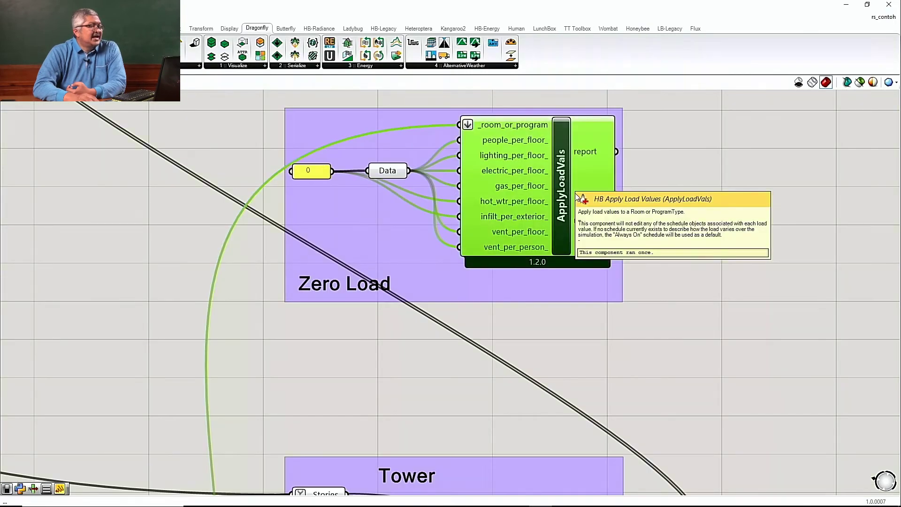
mouse_move(575, 193)
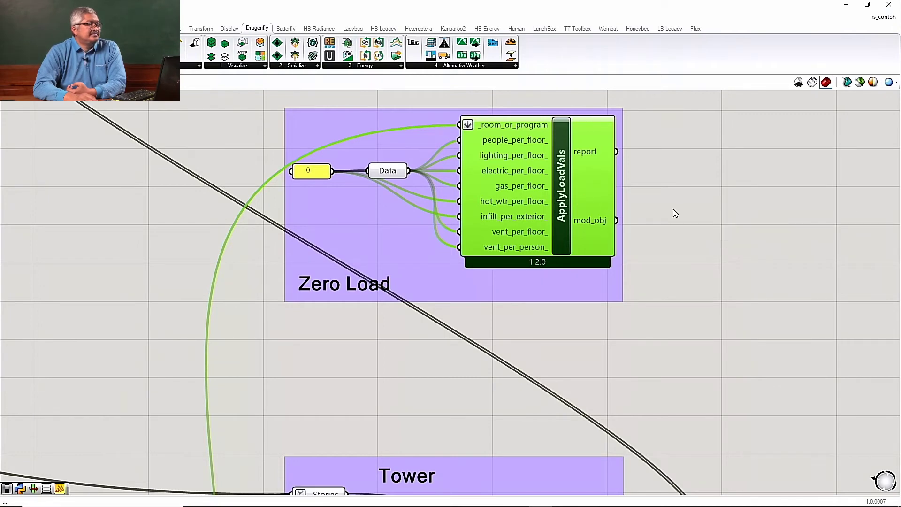
double_click(720, 207)
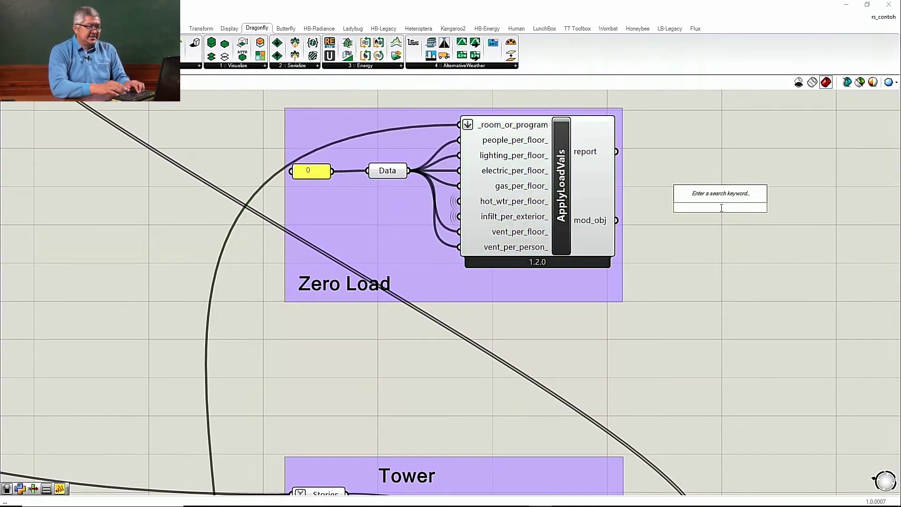
text(apply)
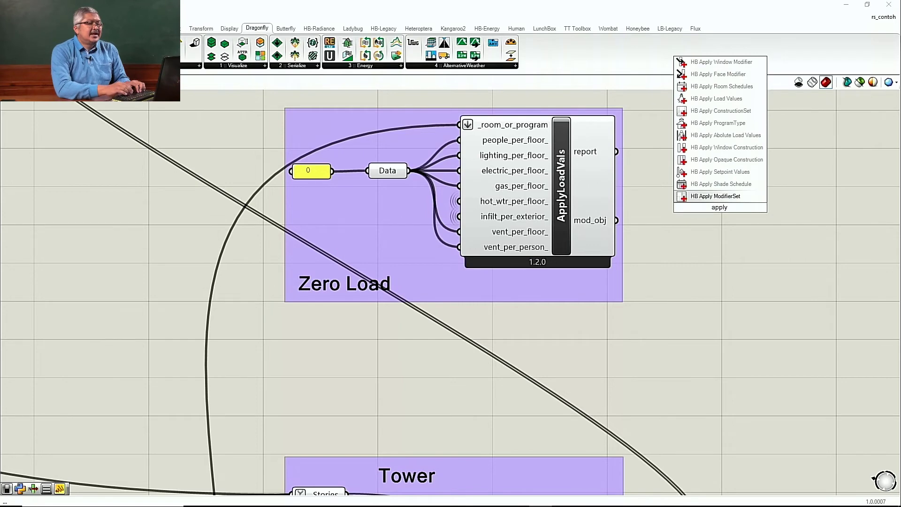
text( load)
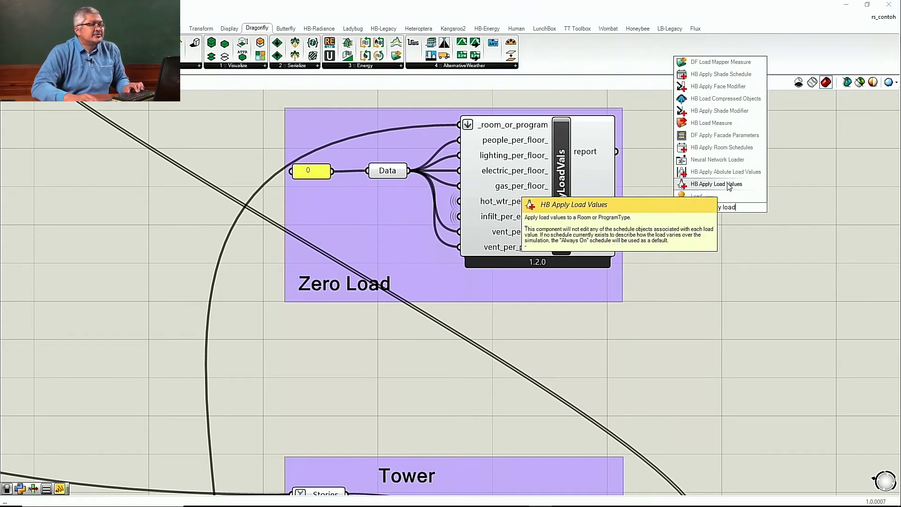
click(729, 184)
click(746, 208)
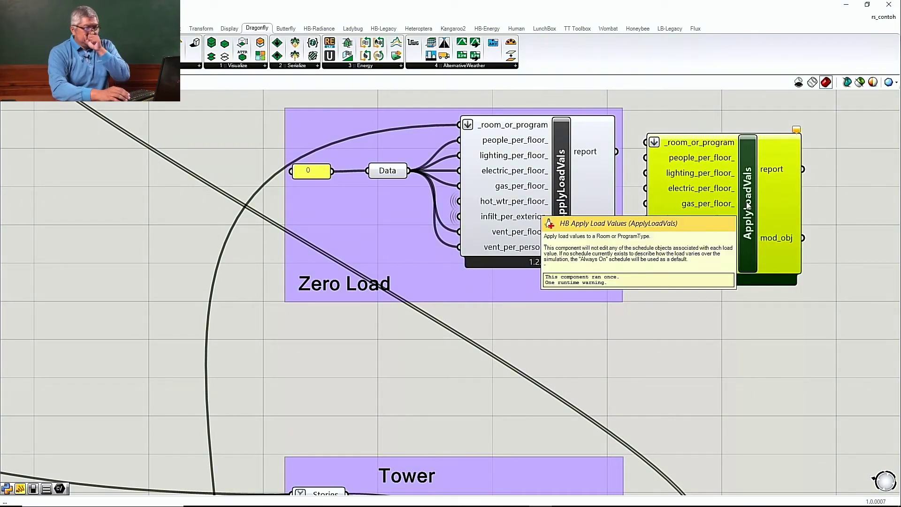
key(Delete)
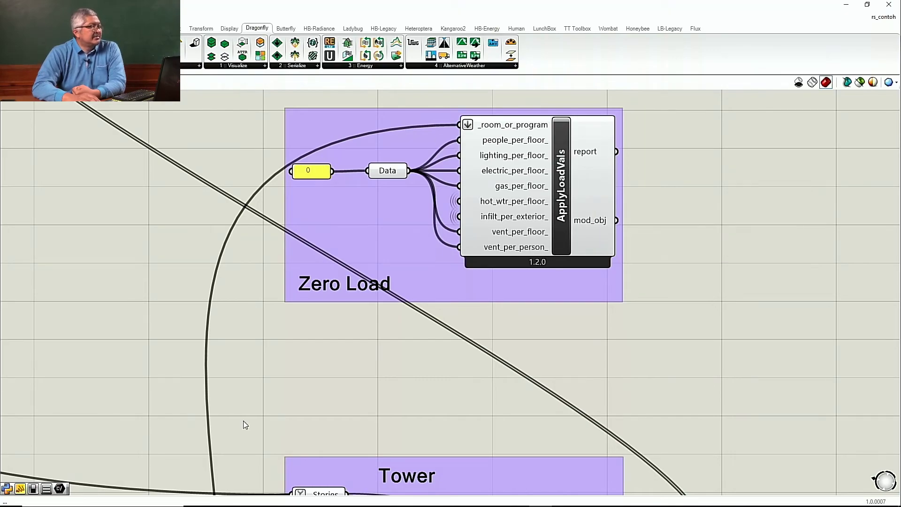
- Trace the L12 program into the Zero Load group and examine the 0 panel feeding the ApplyLoadVals load inputs
scroll(251, 382, down, 5)
scroll(322, 449, down, 2)
scroll(253, 406, up, 4)
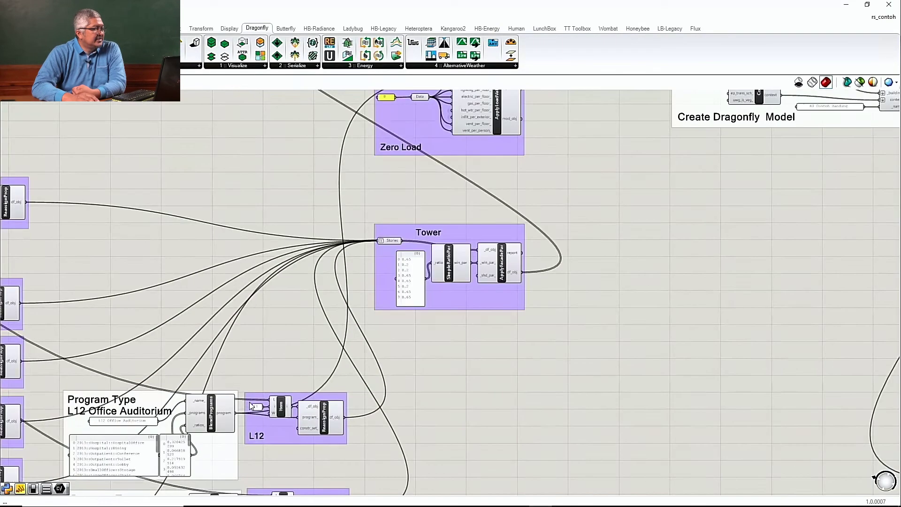
scroll(536, 258, down, 4)
scroll(520, 217, up, 2)
scroll(364, 387, up, 2)
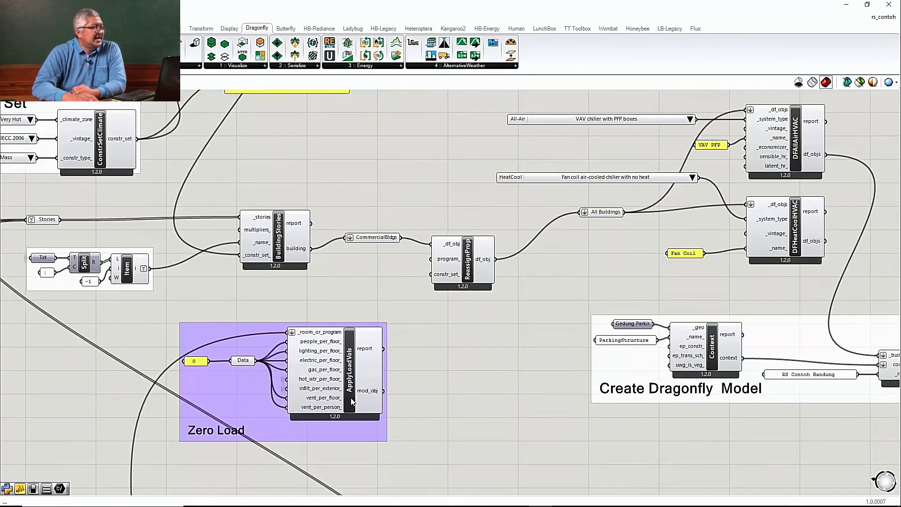
scroll(300, 405, up, 3)
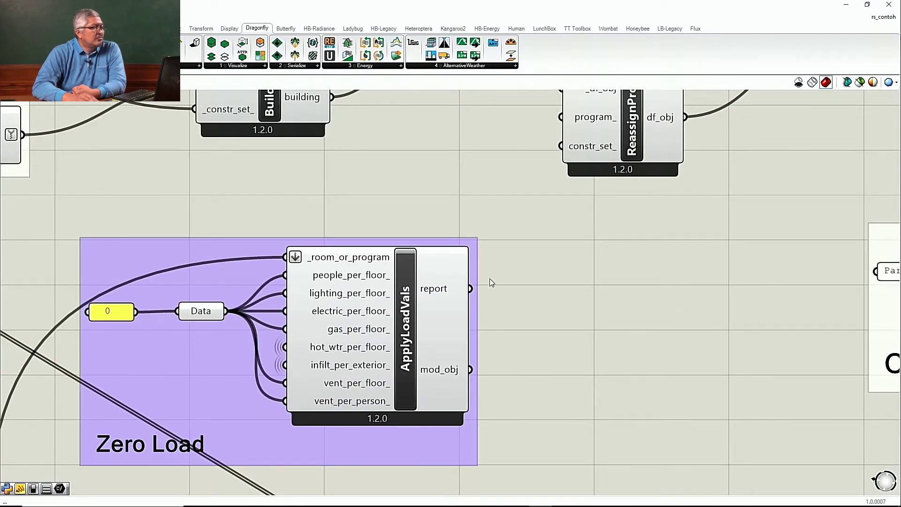
scroll(403, 282, down, 4)
scroll(393, 274, up, 4)
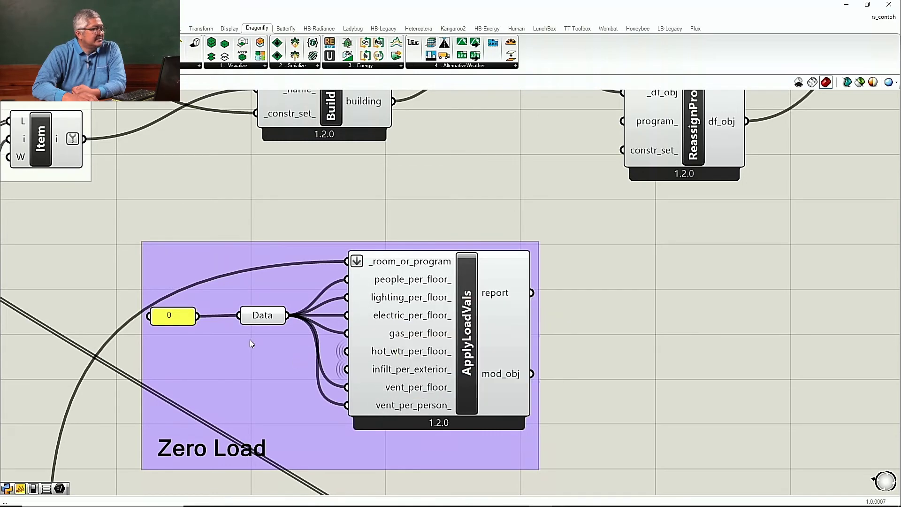
click(177, 319)
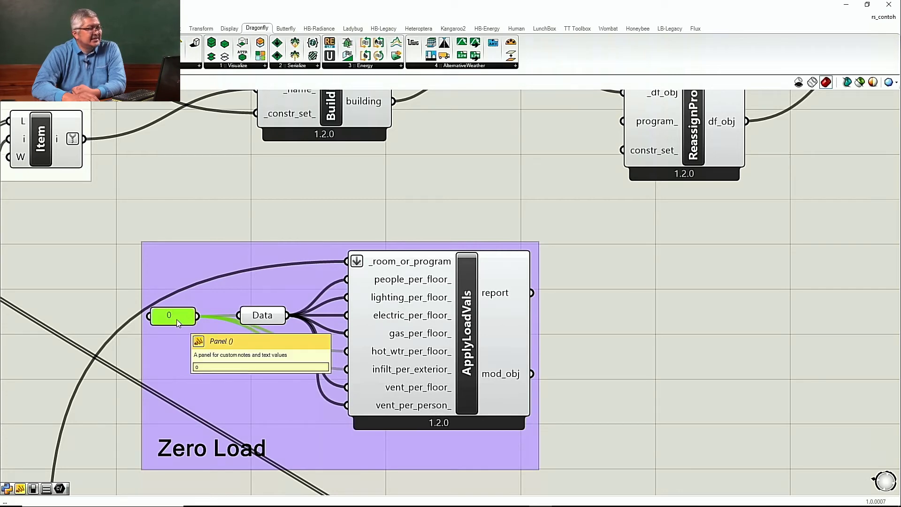
scroll(295, 328, down, 3)
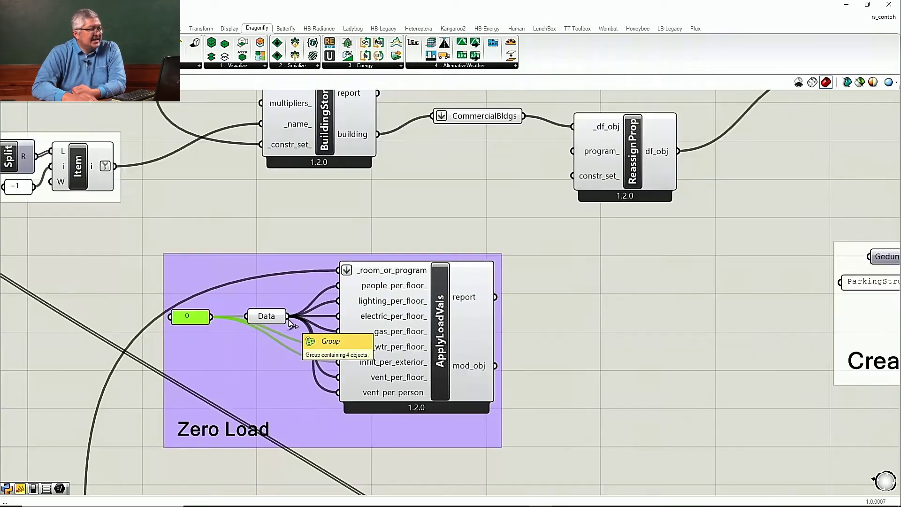
- Move the ReassignProp component after CommercialBldgs slightly up and examine its program_ input
scroll(496, 174, up, 2)
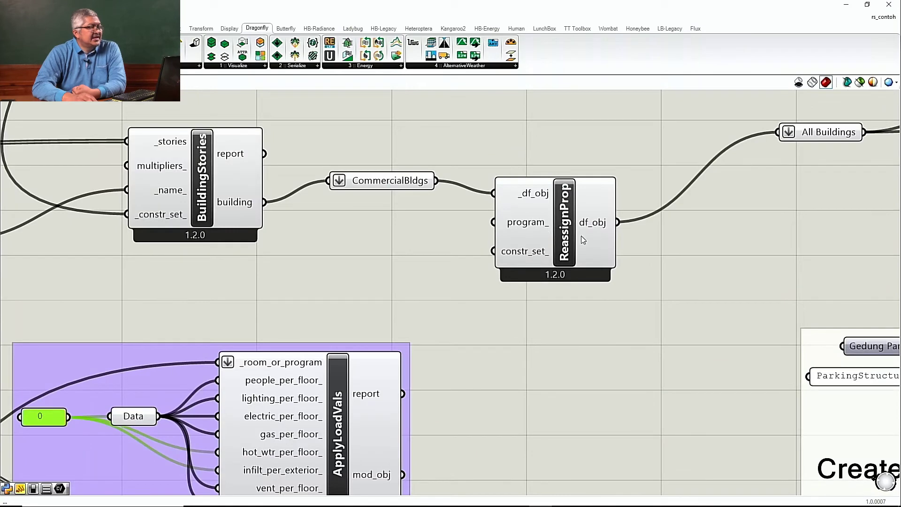
click(574, 231)
drag(574, 231, 573, 227)
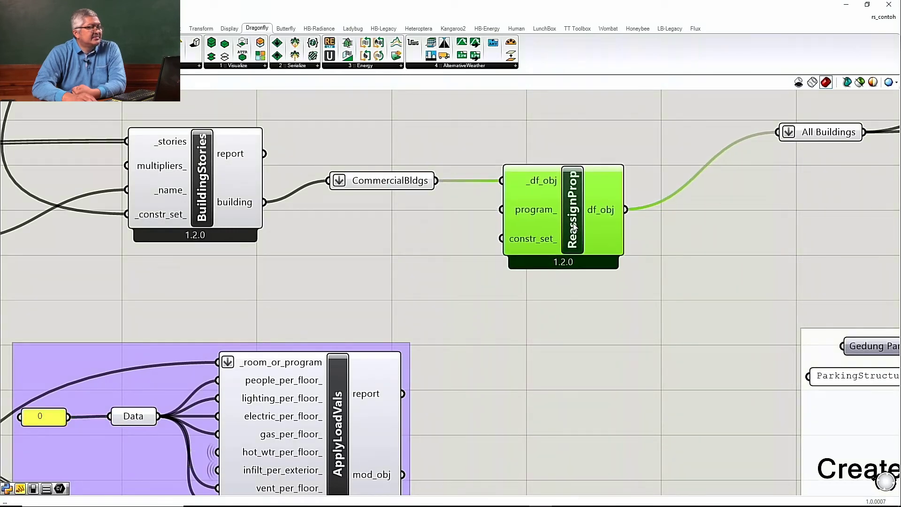
mouse_move(518, 208)
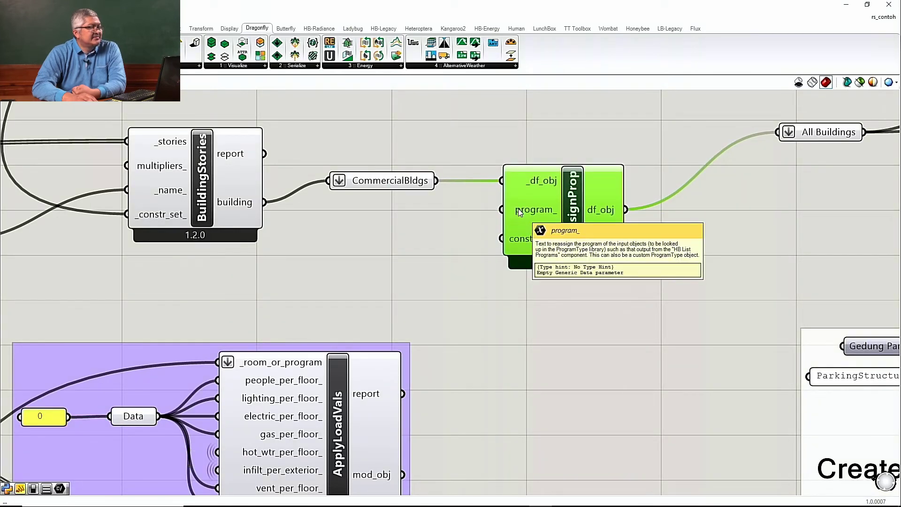
- Check the EUI panel, and connect mod_obj of the Zero Load ApplyLoadVals to program_ of the ReassignProp after CommercialBldgs
scroll(229, 215, down, 6)
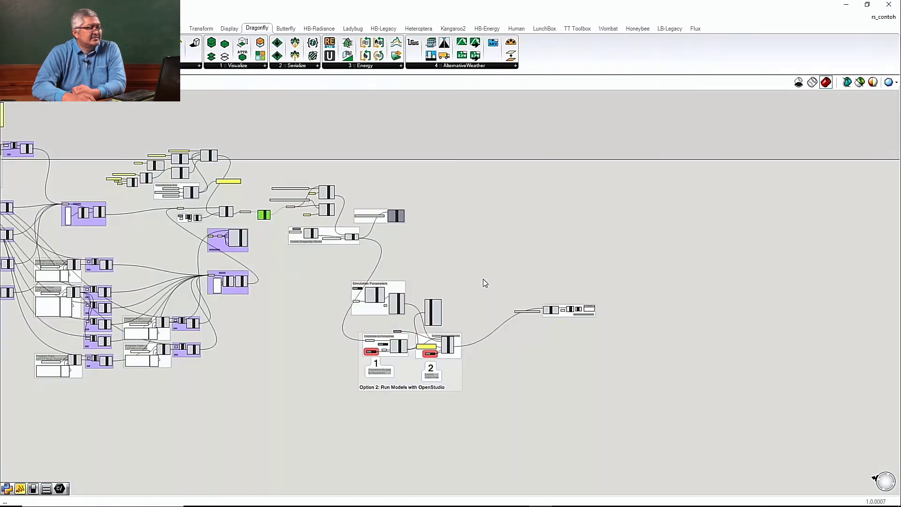
scroll(612, 339, up, 8)
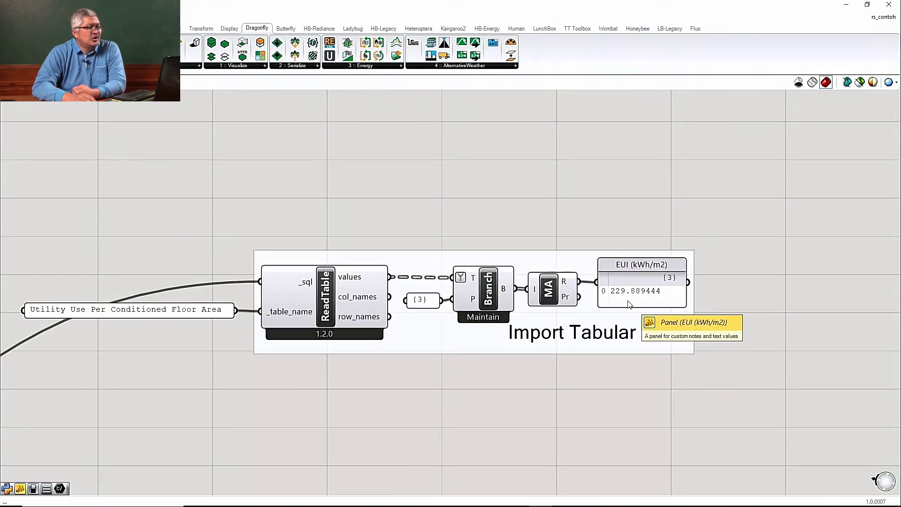
scroll(629, 304, down, 6)
scroll(304, 230, up, 4)
scroll(291, 233, up, 5)
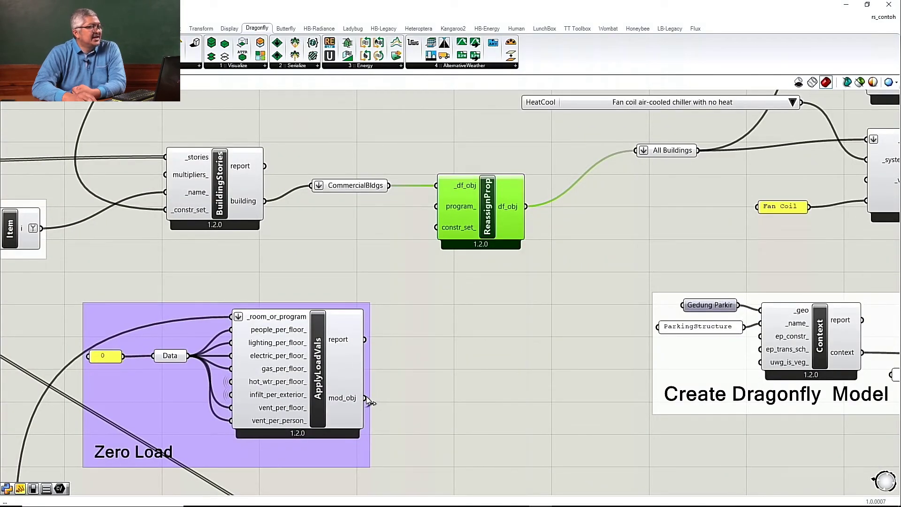
drag(366, 398, 430, 211)
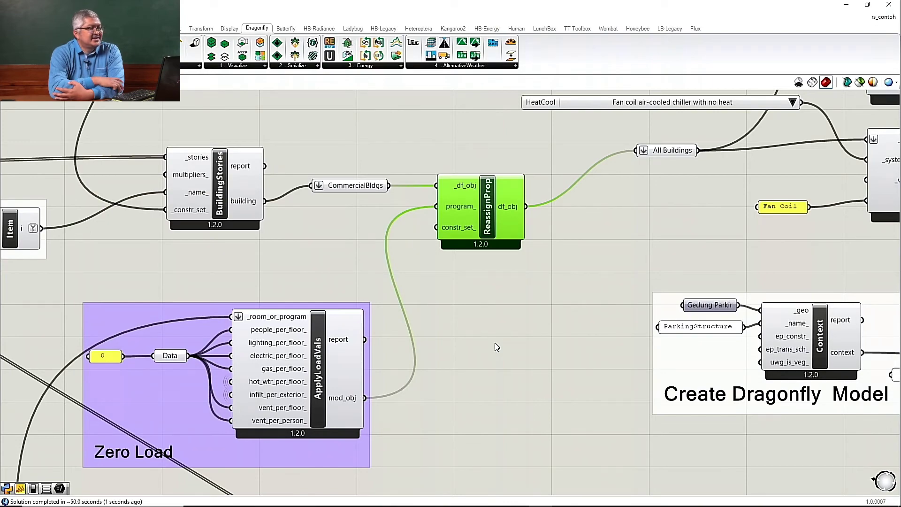
- Examine the recalculated EUI in the Import Tabular Data group
scroll(359, 260, down, 8)
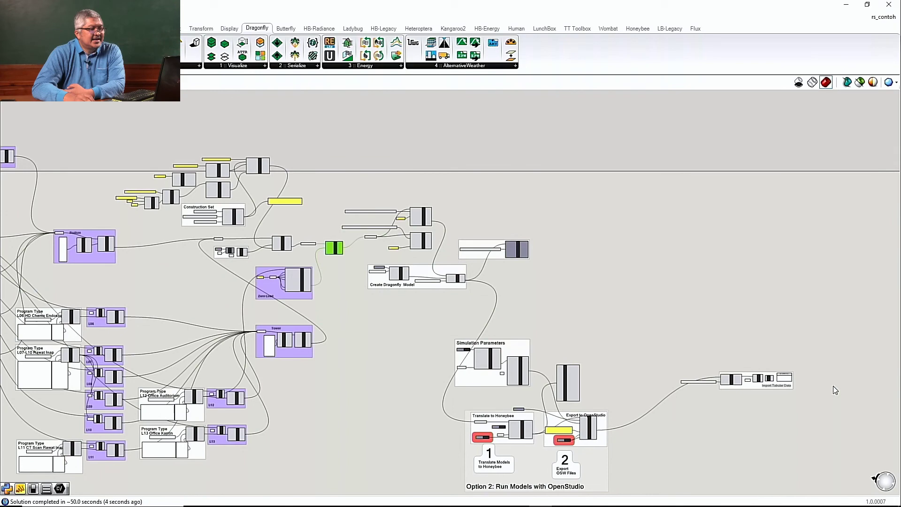
scroll(832, 386, up, 8)
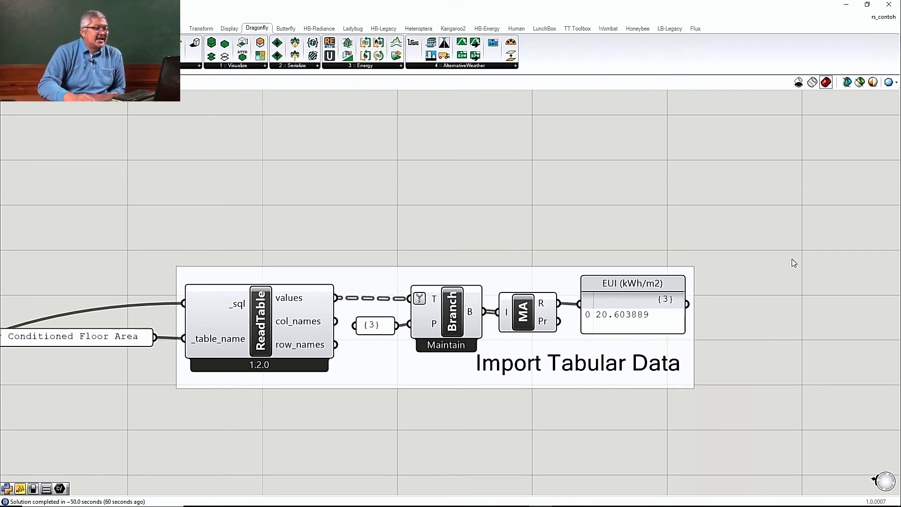
scroll(780, 275, down, 2)
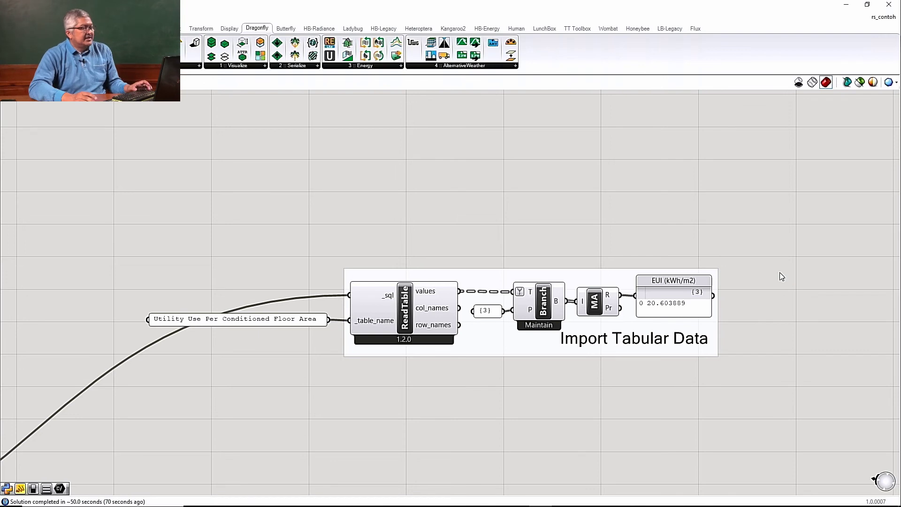
- Switch to the Simulation Result.xlsx workbook in Excel and highlight the Design and Zero Load columns of the bordered summary table
key(alt+Tab)
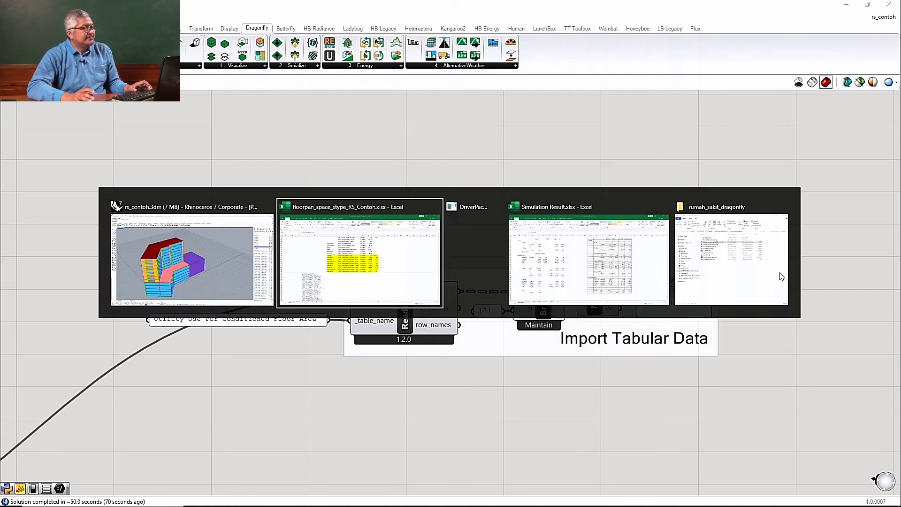
key(alt+Tab)
key(alt+Tab)
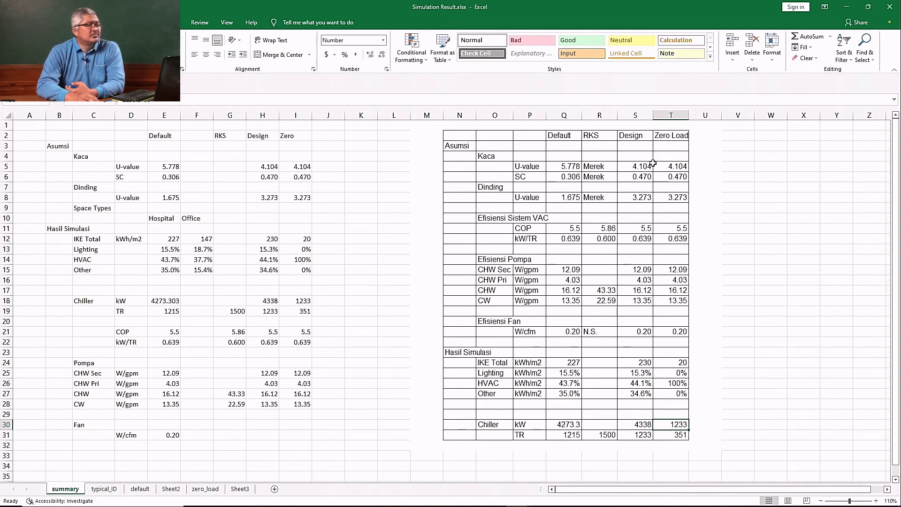
drag(640, 135, 644, 431)
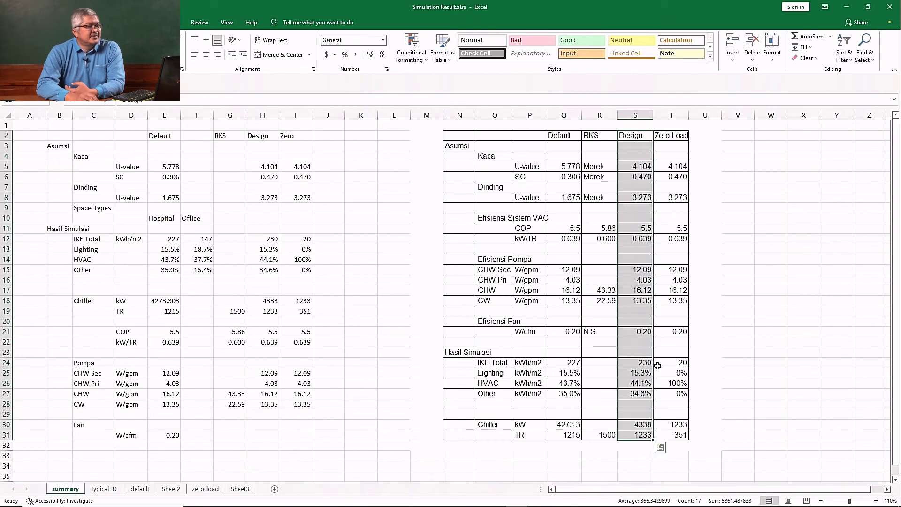
click(672, 135)
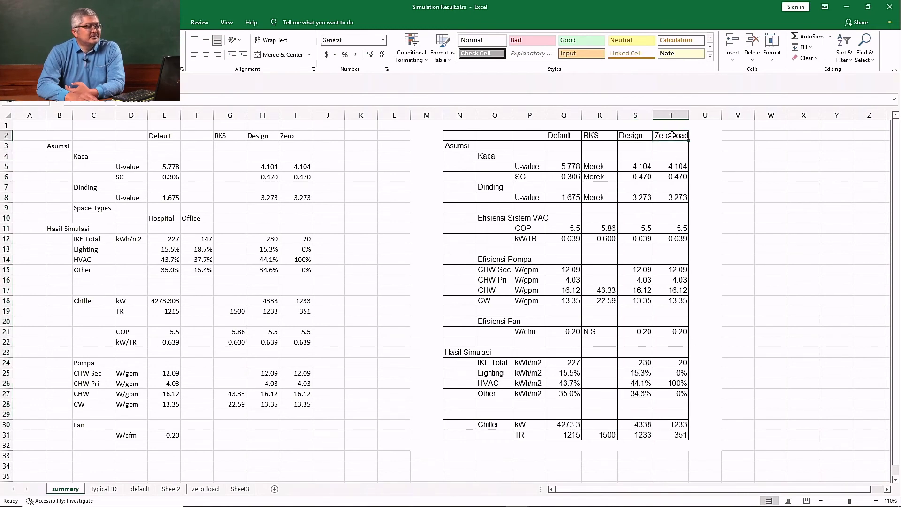
drag(672, 136, 683, 435)
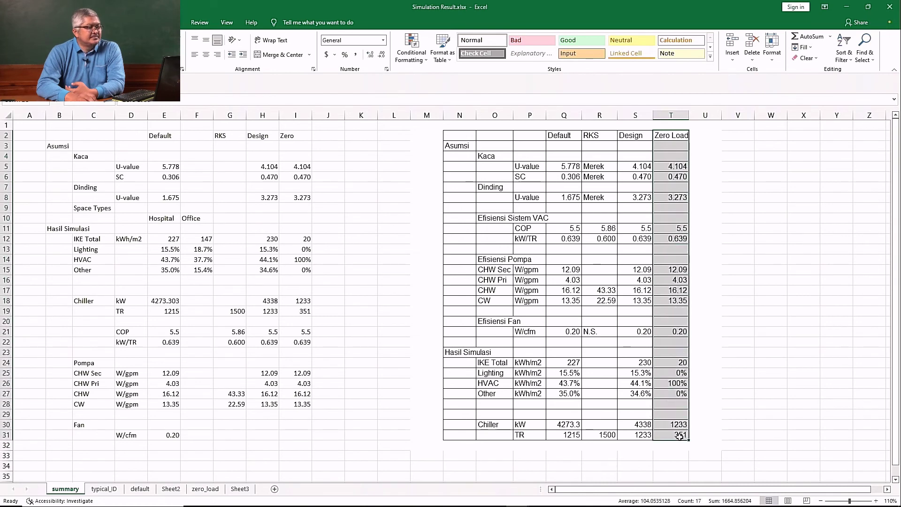
click(717, 375)
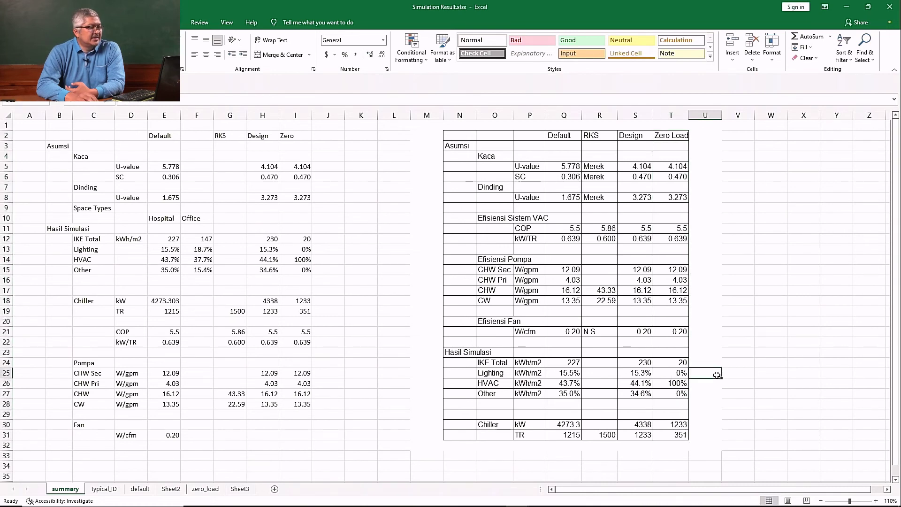
- Compare the Chiller kW cells of the Design and Zero Load cases in the bordered summary table
click(644, 425)
click(674, 425)
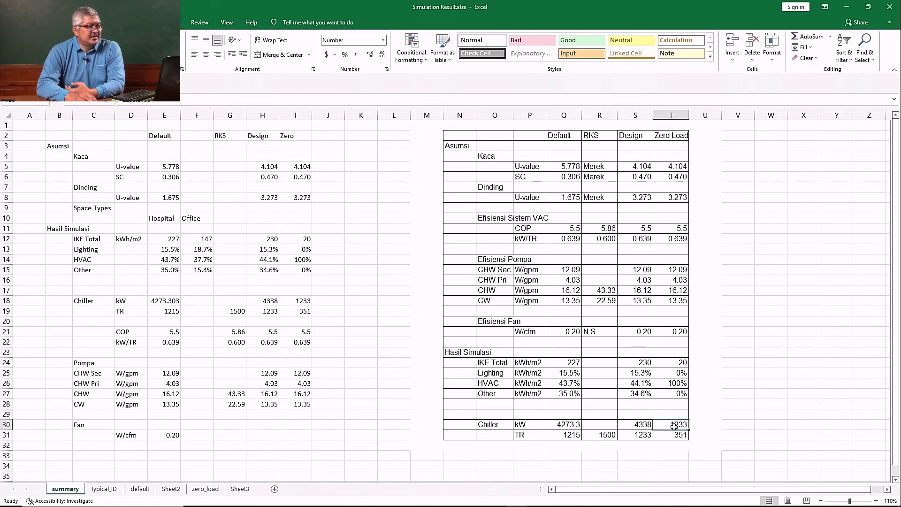
click(639, 424)
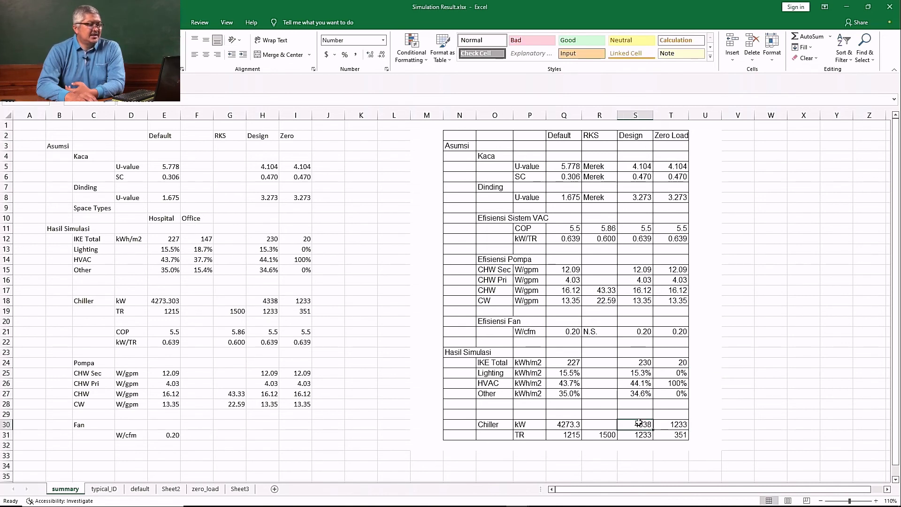
click(678, 423)
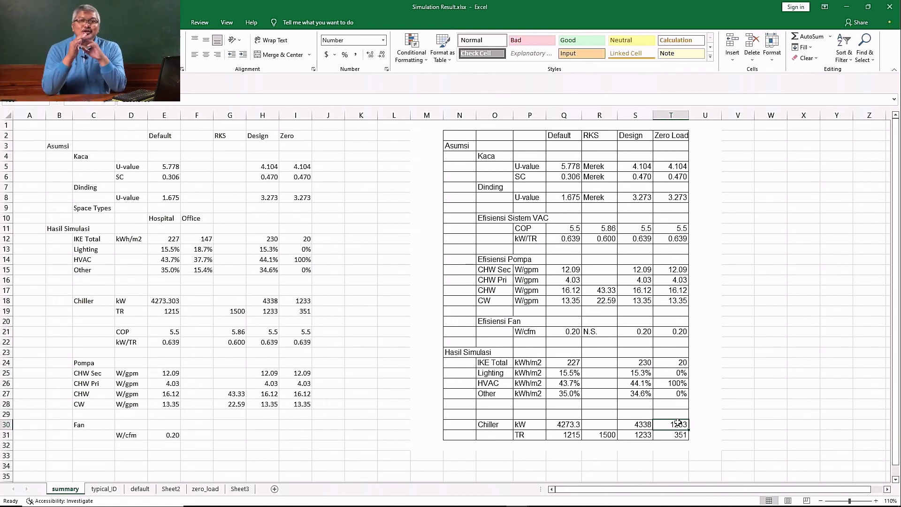